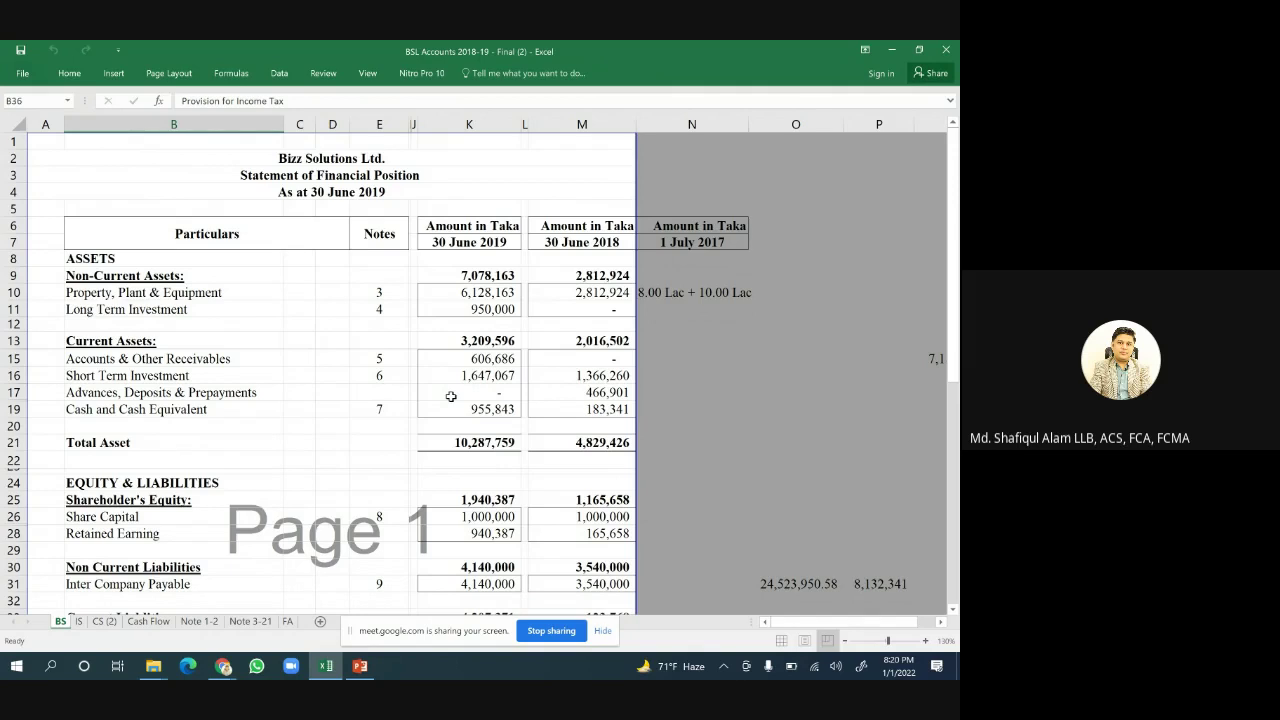
Hide columns N and O of the BS sheet beside the 30 June 2018 amounts.
left_click(690, 124)
left_click_drag(761, 124, 797, 125)
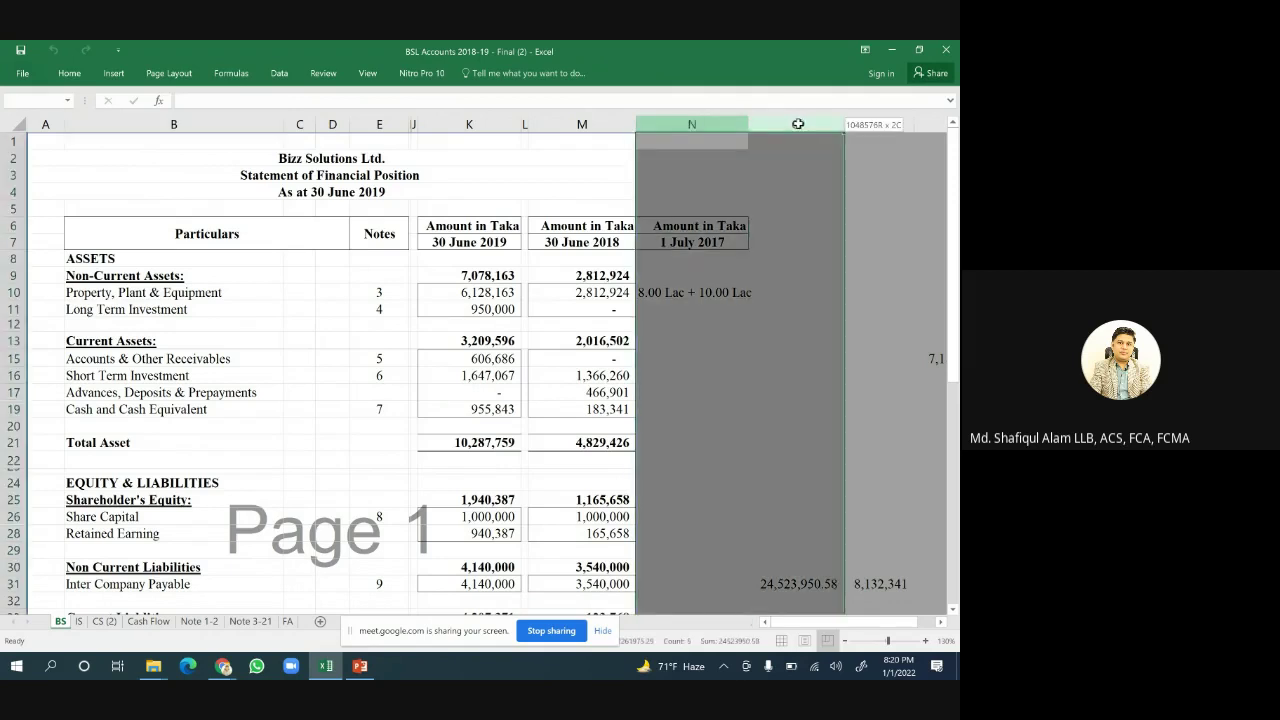
right_click(798, 125)
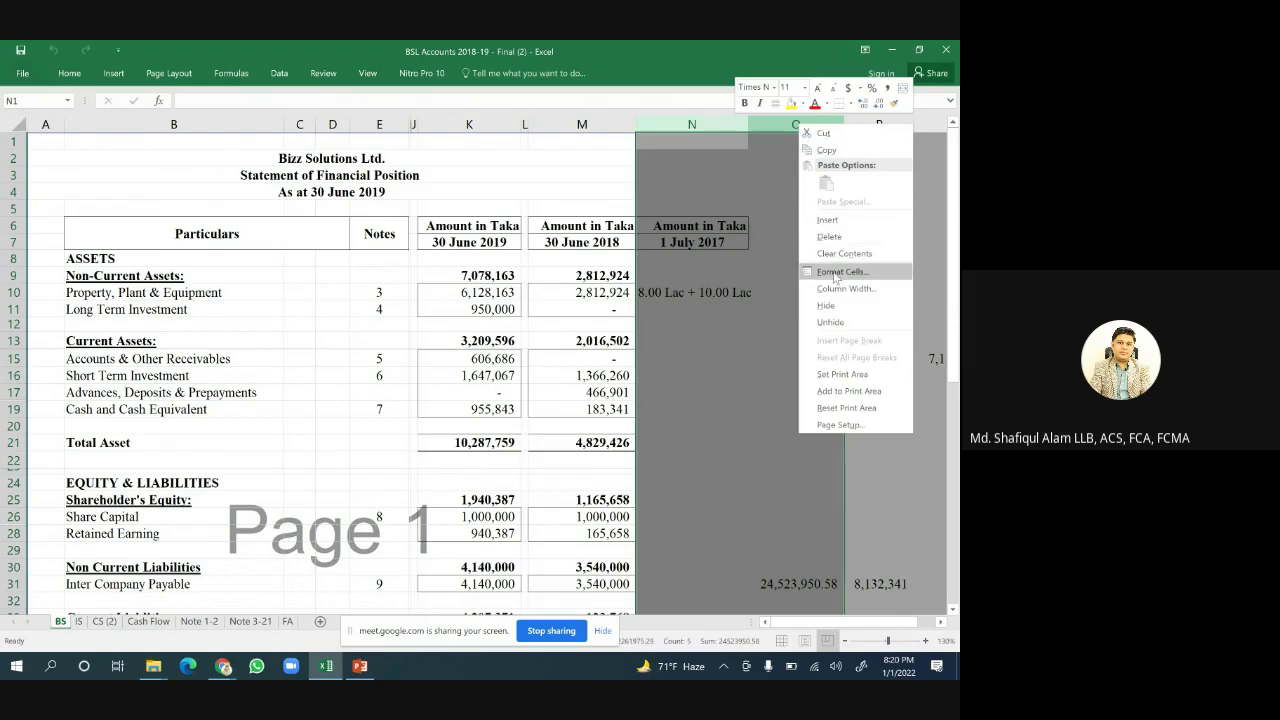
left_click(836, 237)
left_click(834, 256)
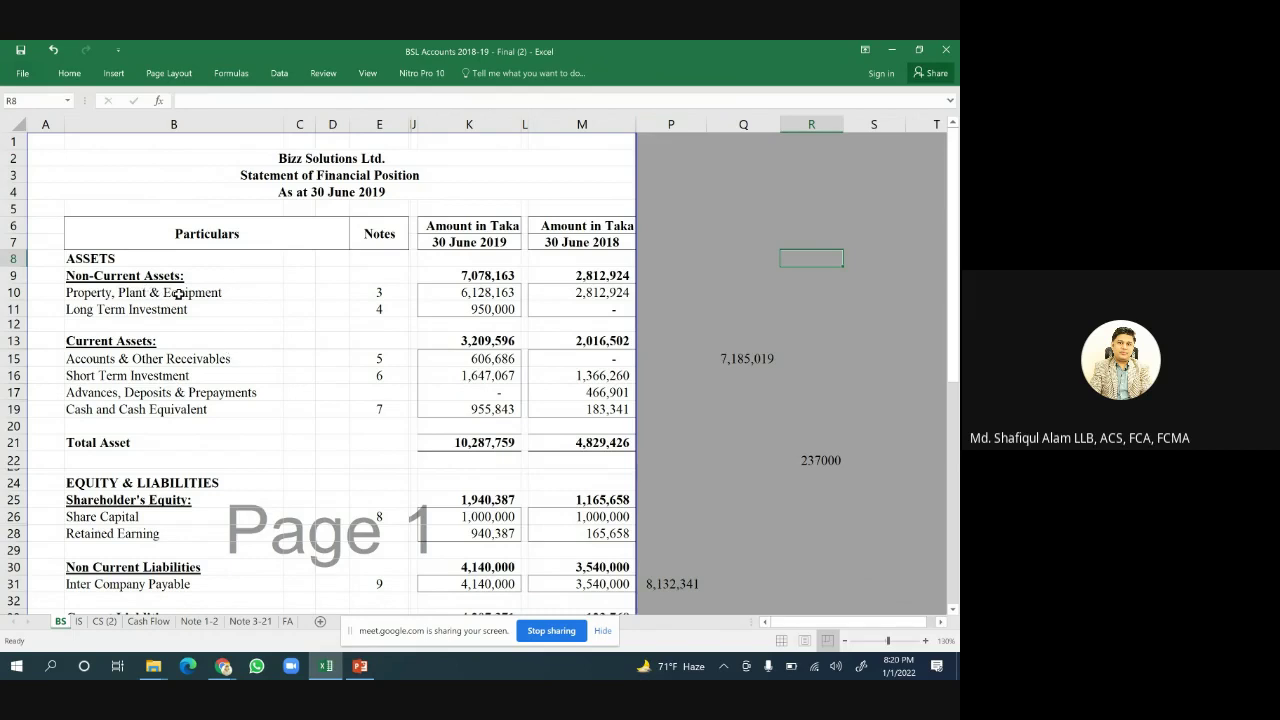
Review the asset, equity and liability sections of the statement of financial position, including Property, Plant & Equipment and Long Term Investment.
scroll(178, 293, "down", 2)
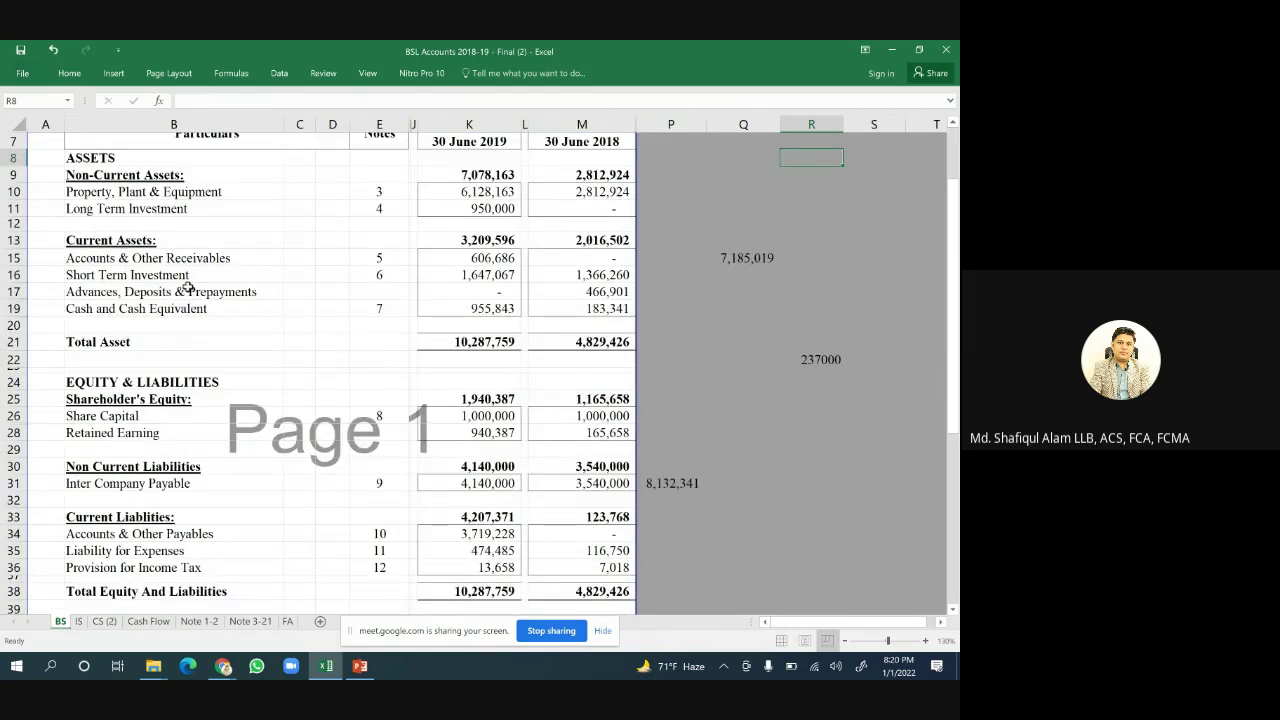
scroll(188, 289, "up", 2)
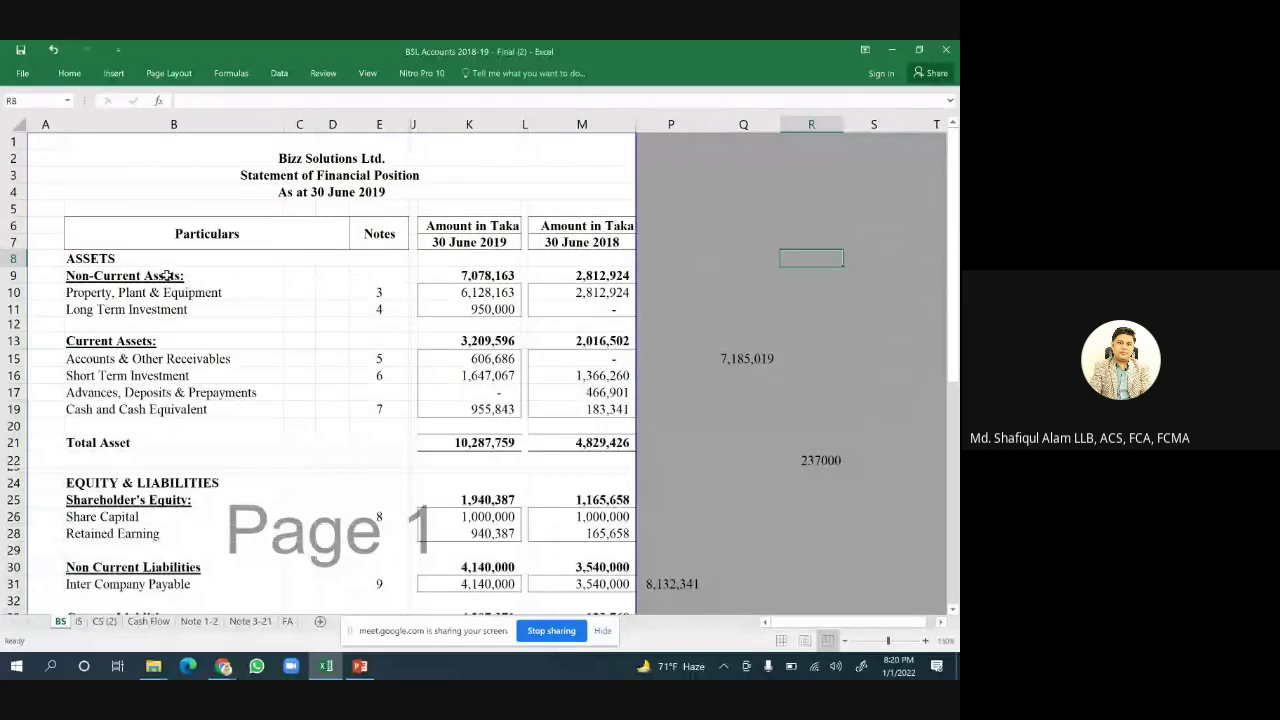
scroll(162, 309, "down", 2)
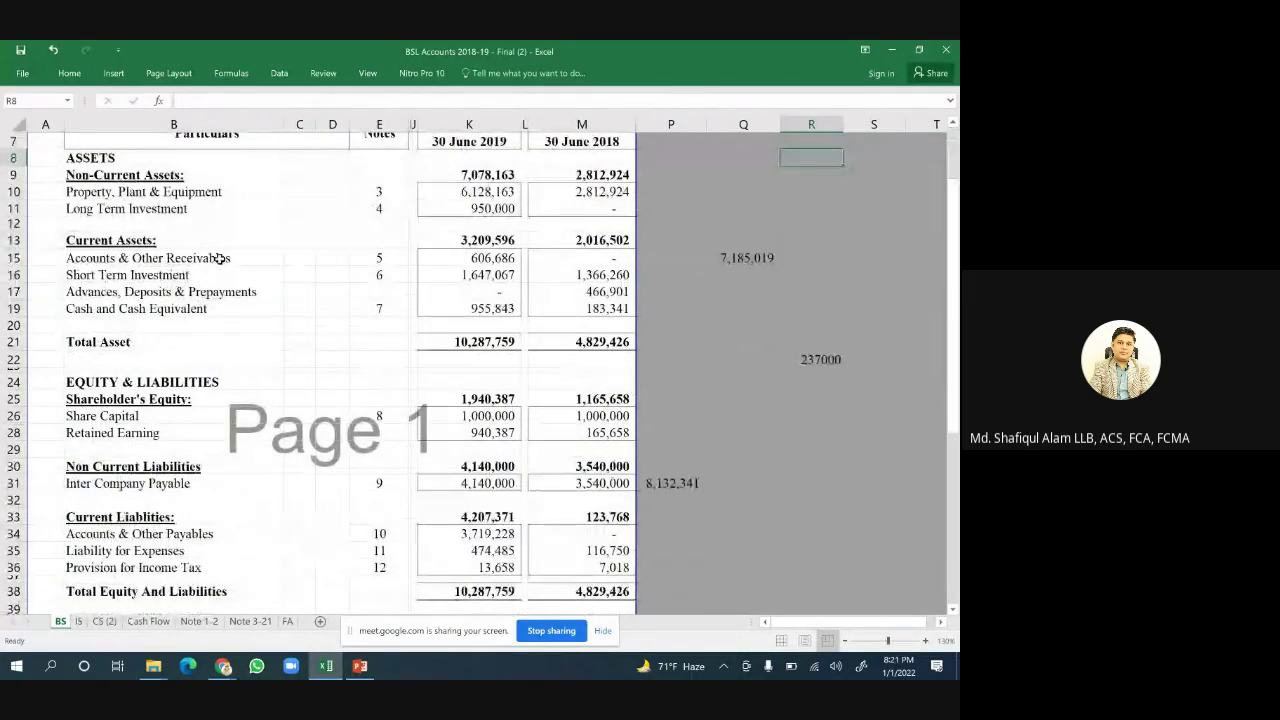
left_click(124, 176)
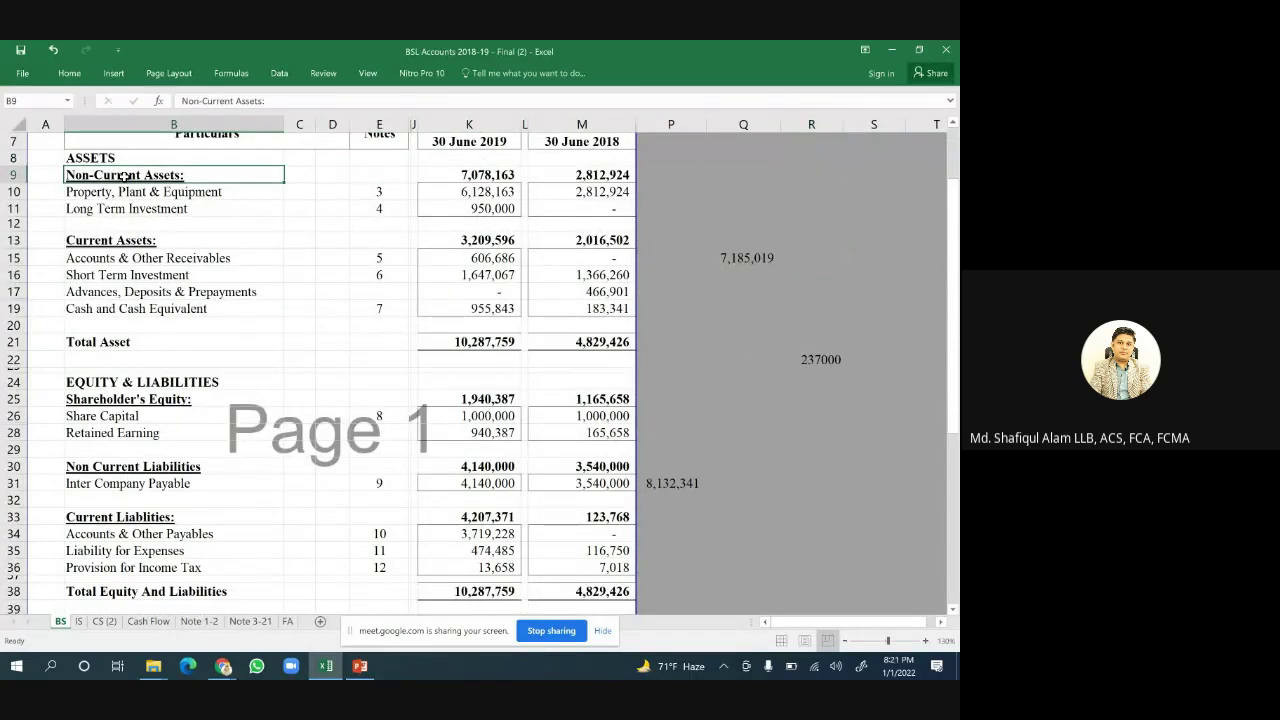
left_click(110, 244)
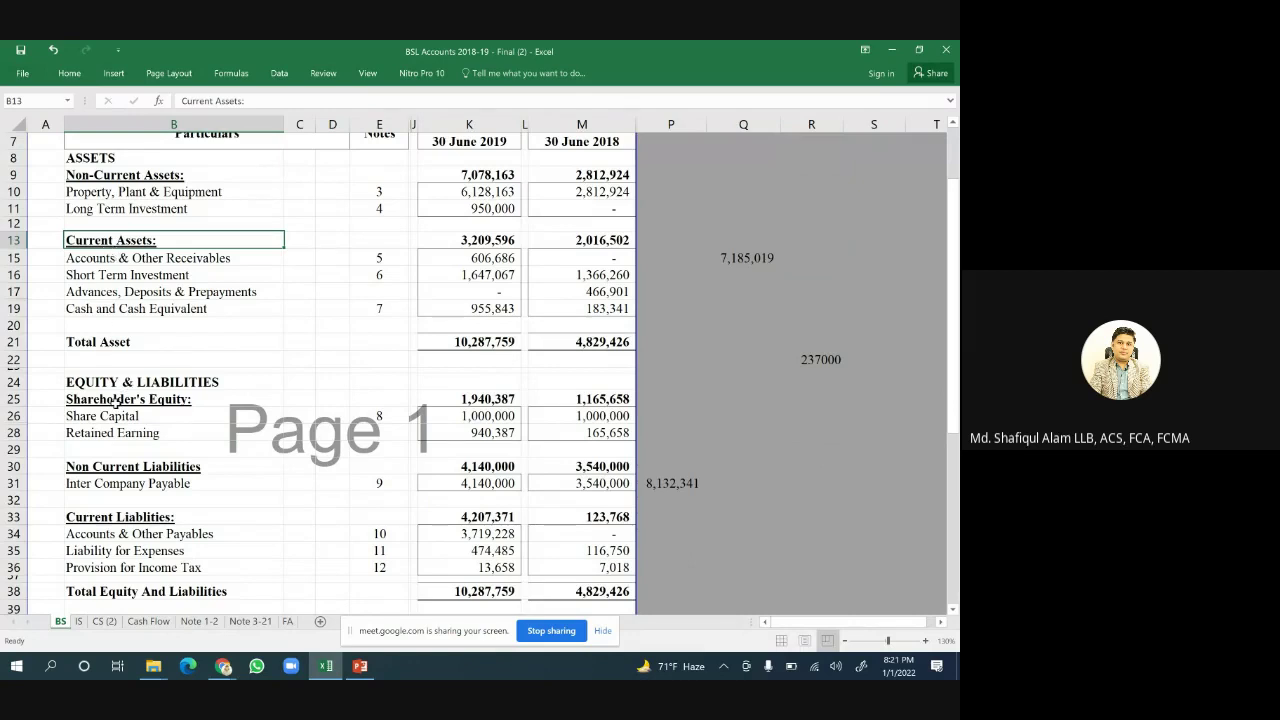
left_click(155, 173)
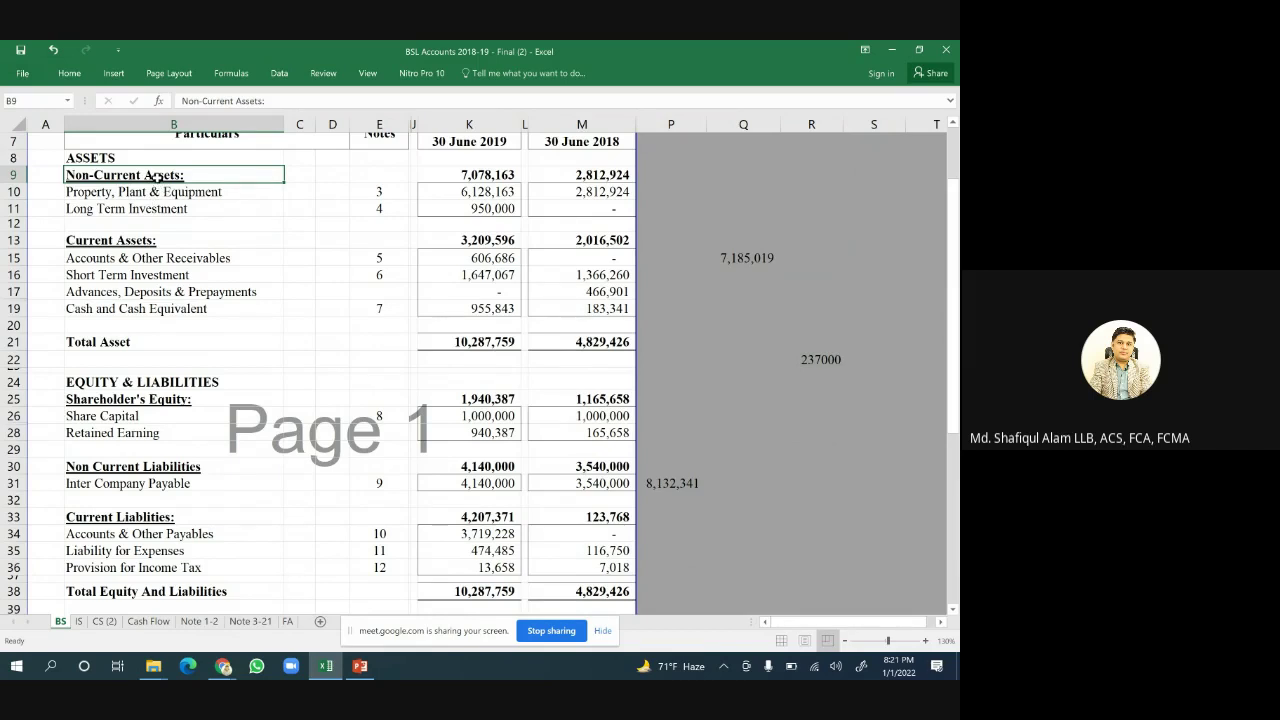
left_click(128, 242)
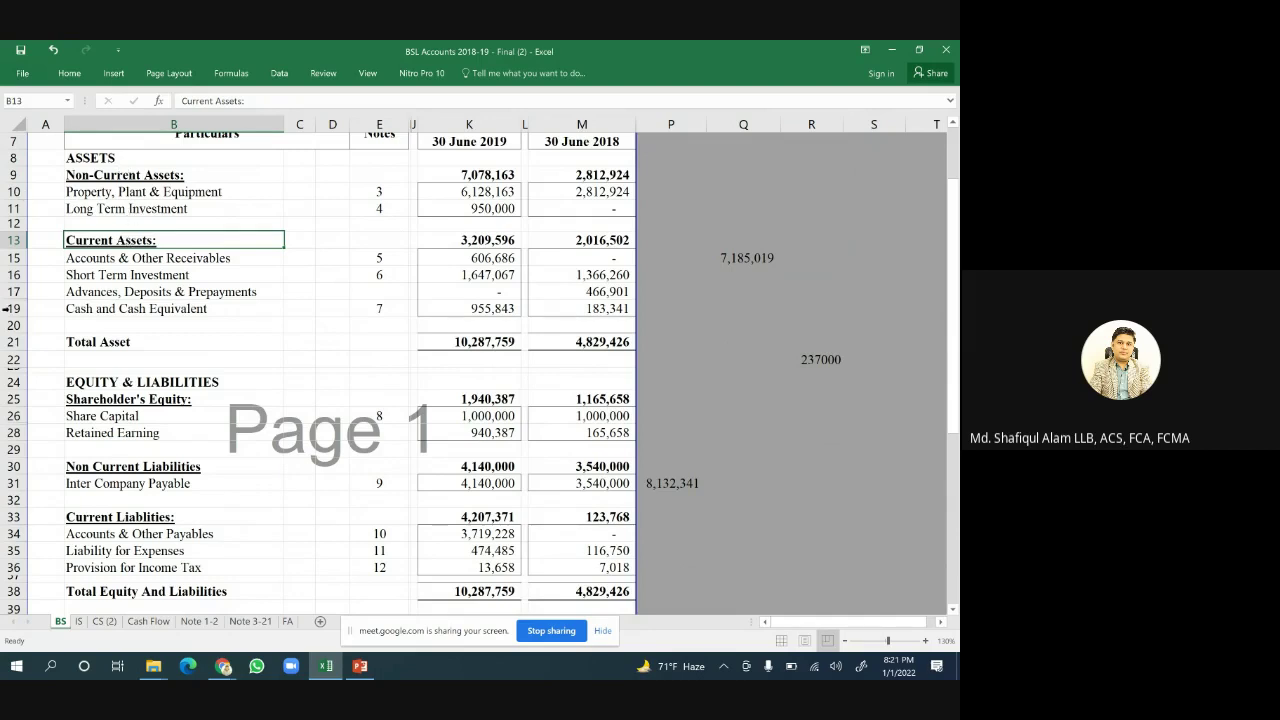
left_click(115, 191)
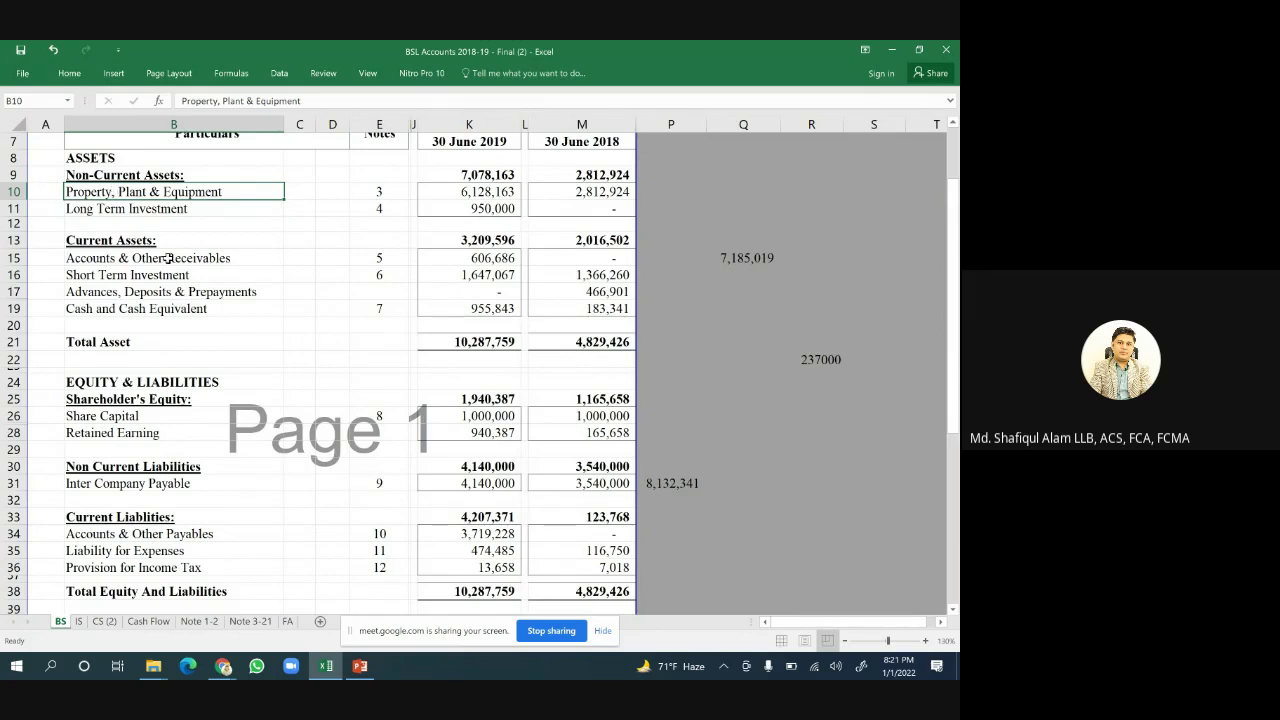
left_click(156, 217)
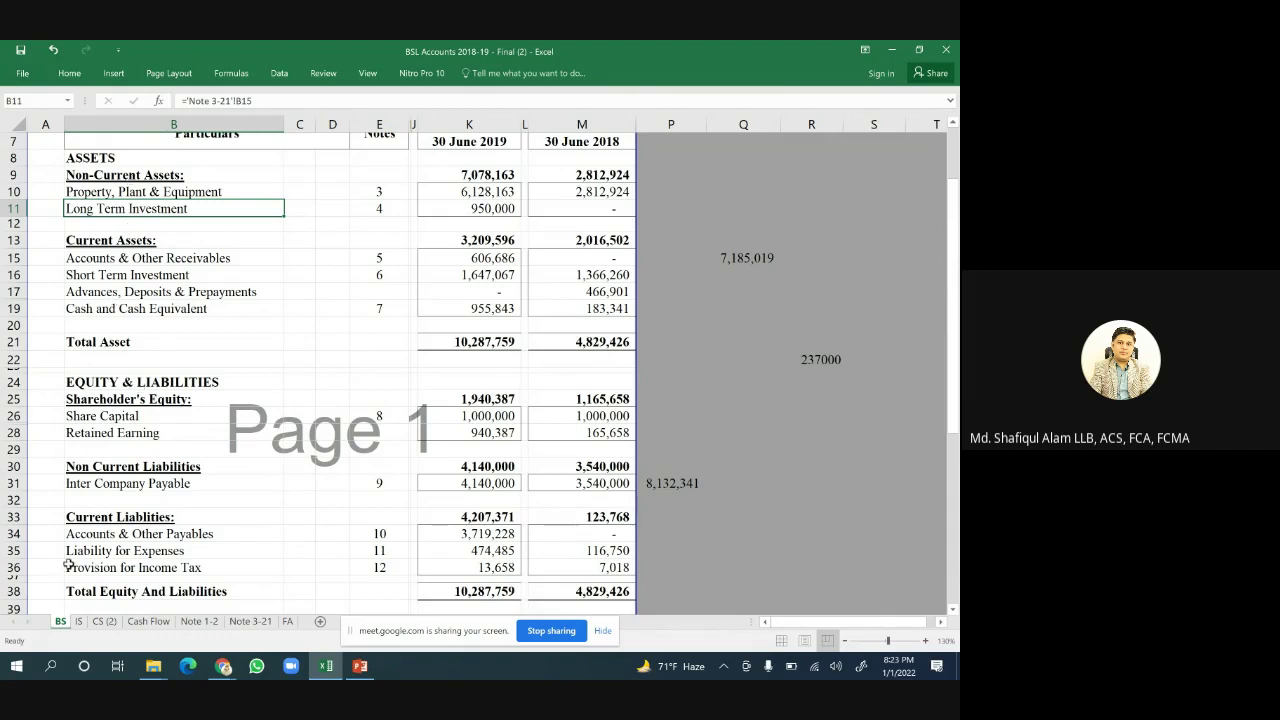
scroll(157, 429, "down", 1)
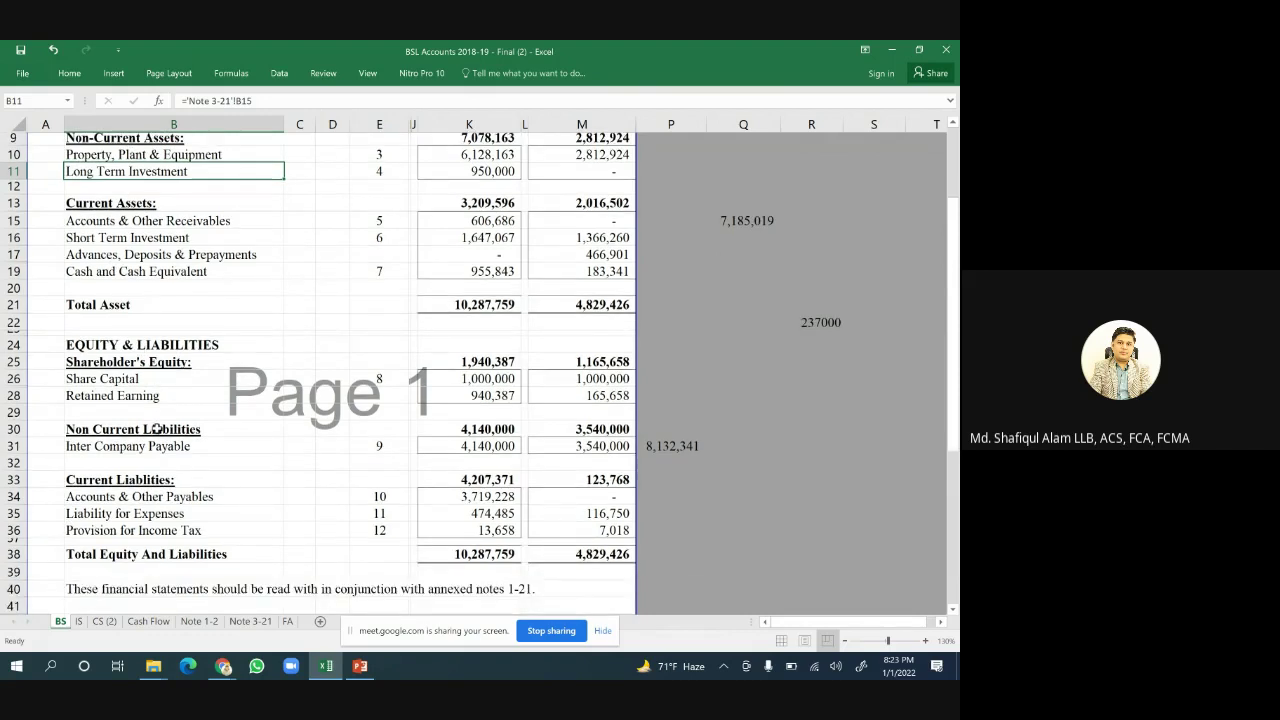
scroll(157, 429, "down", 1)
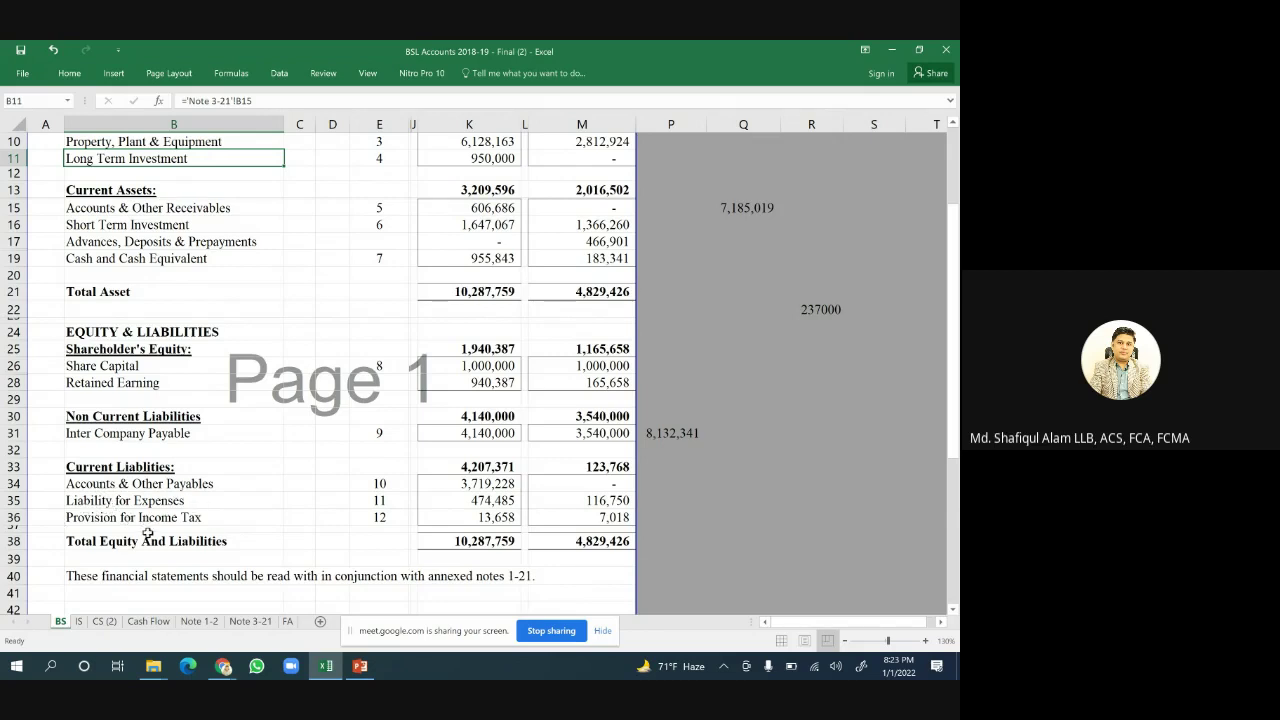
scroll(147, 537, "up", 3)
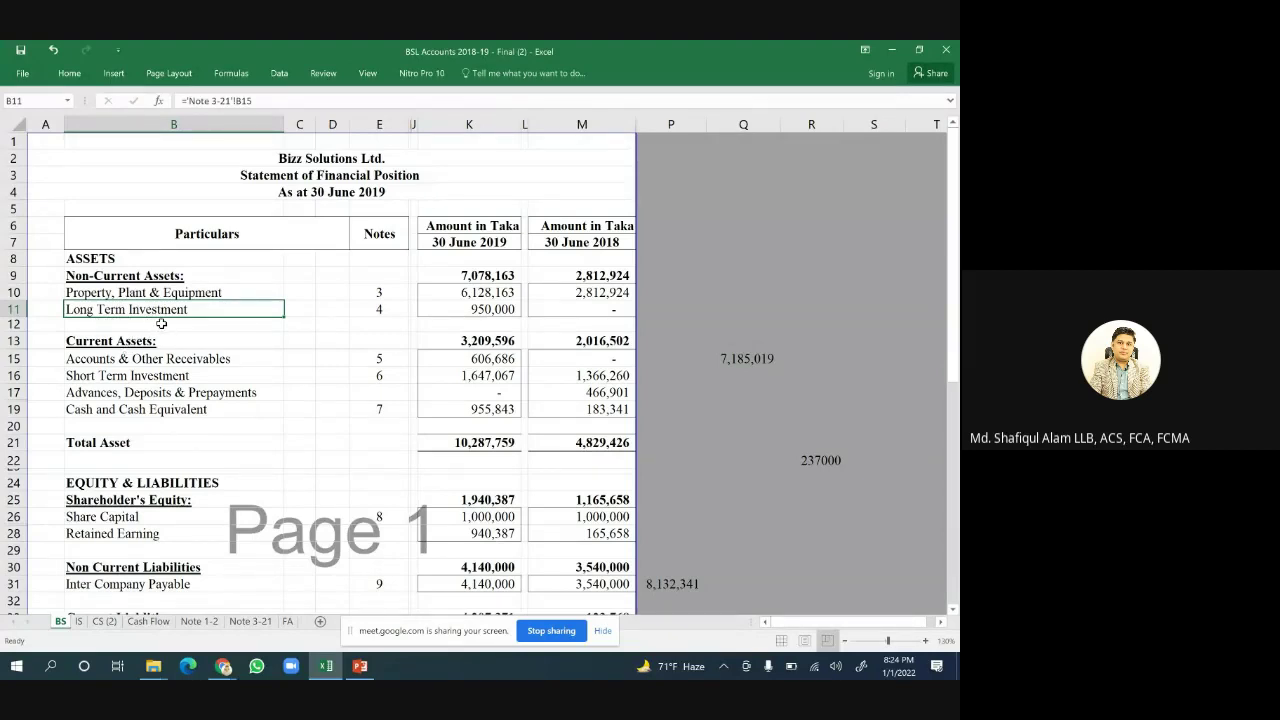
left_click(117, 325)
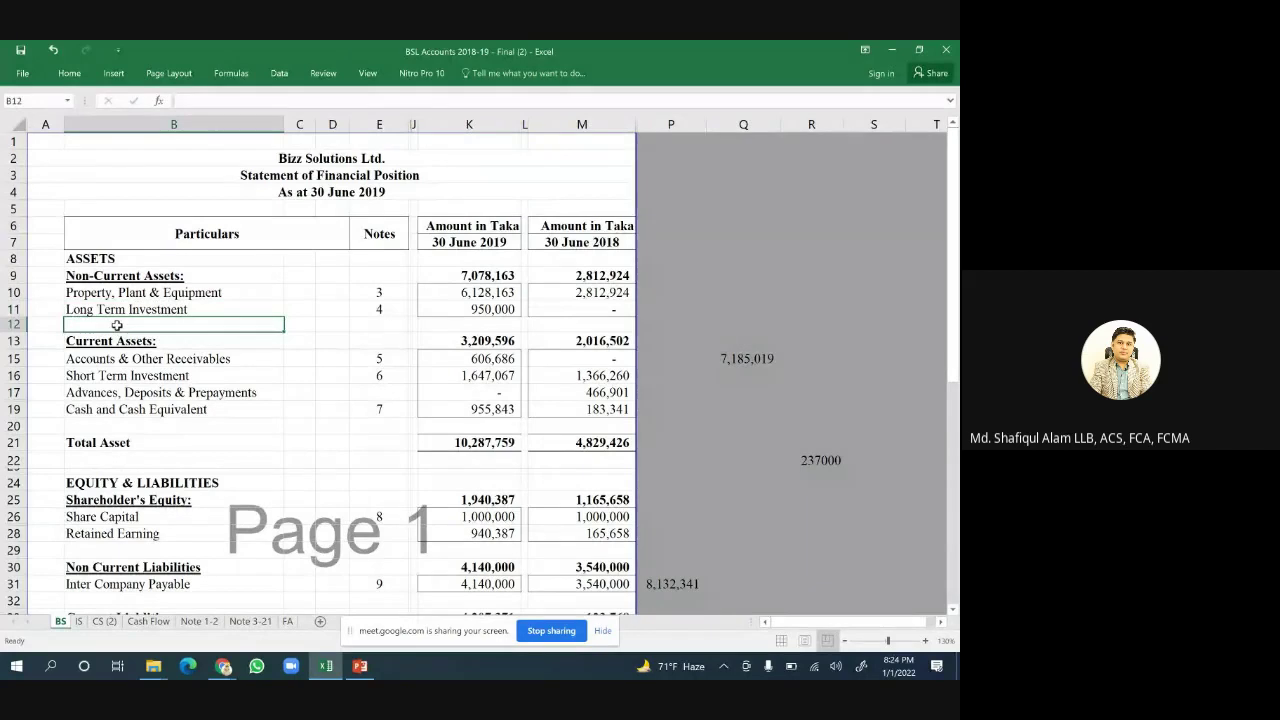
type("In")
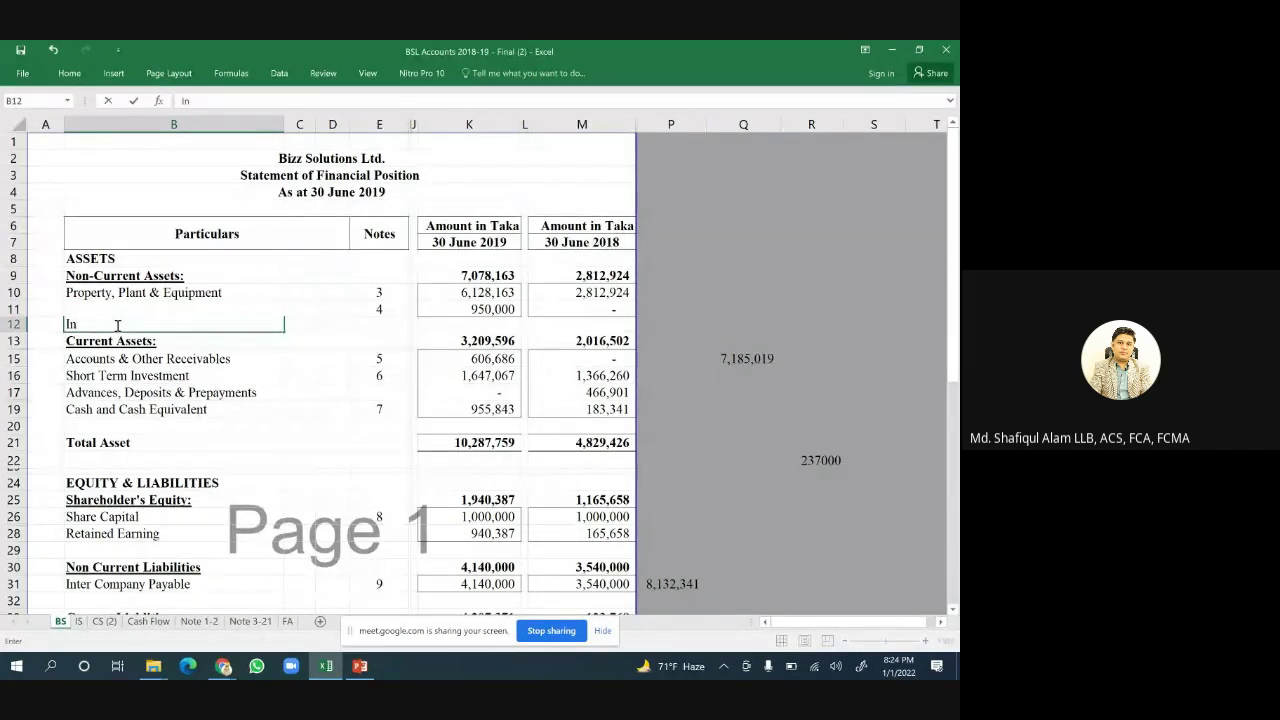
type("tan")
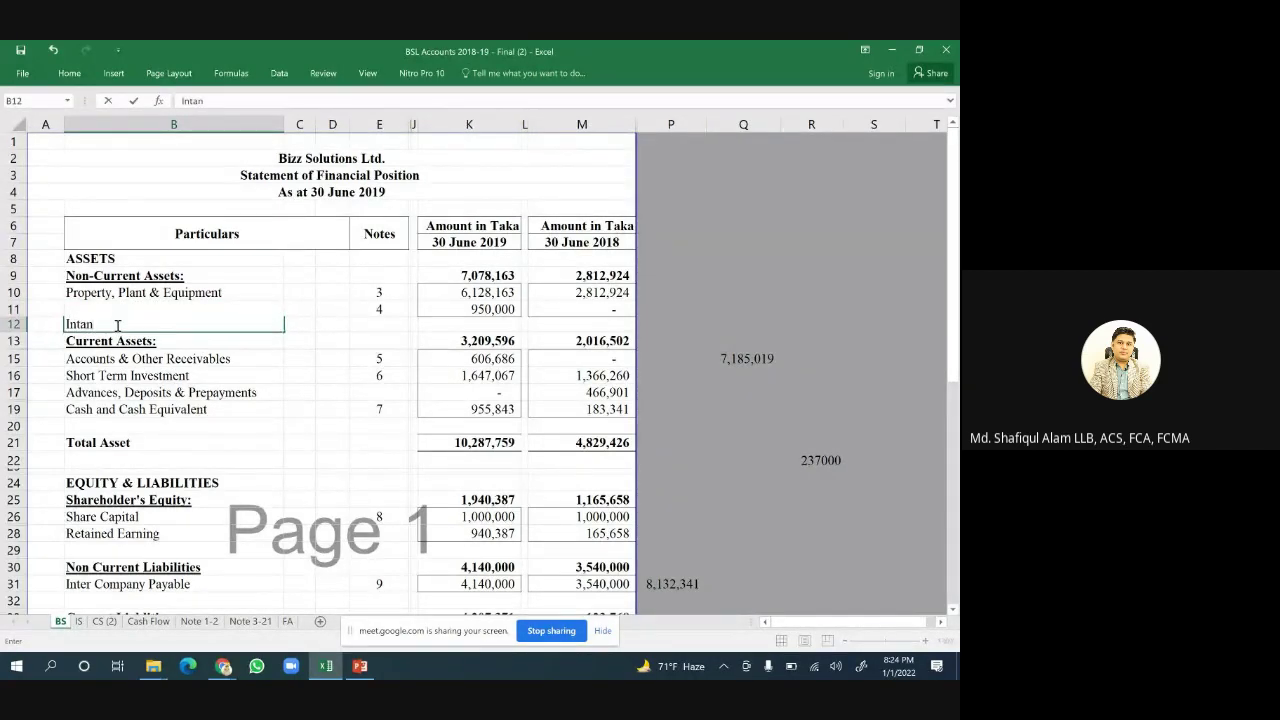
left_click(380, 441)
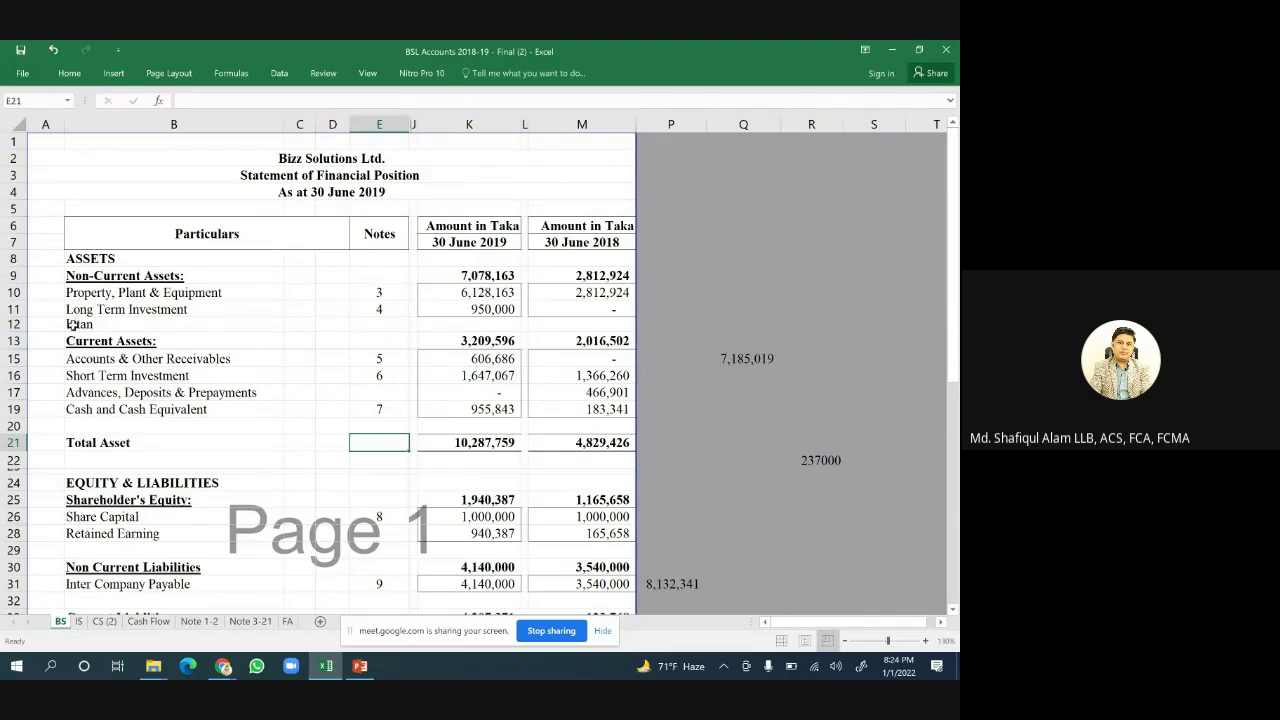
left_click(246, 389)
left_click(90, 326)
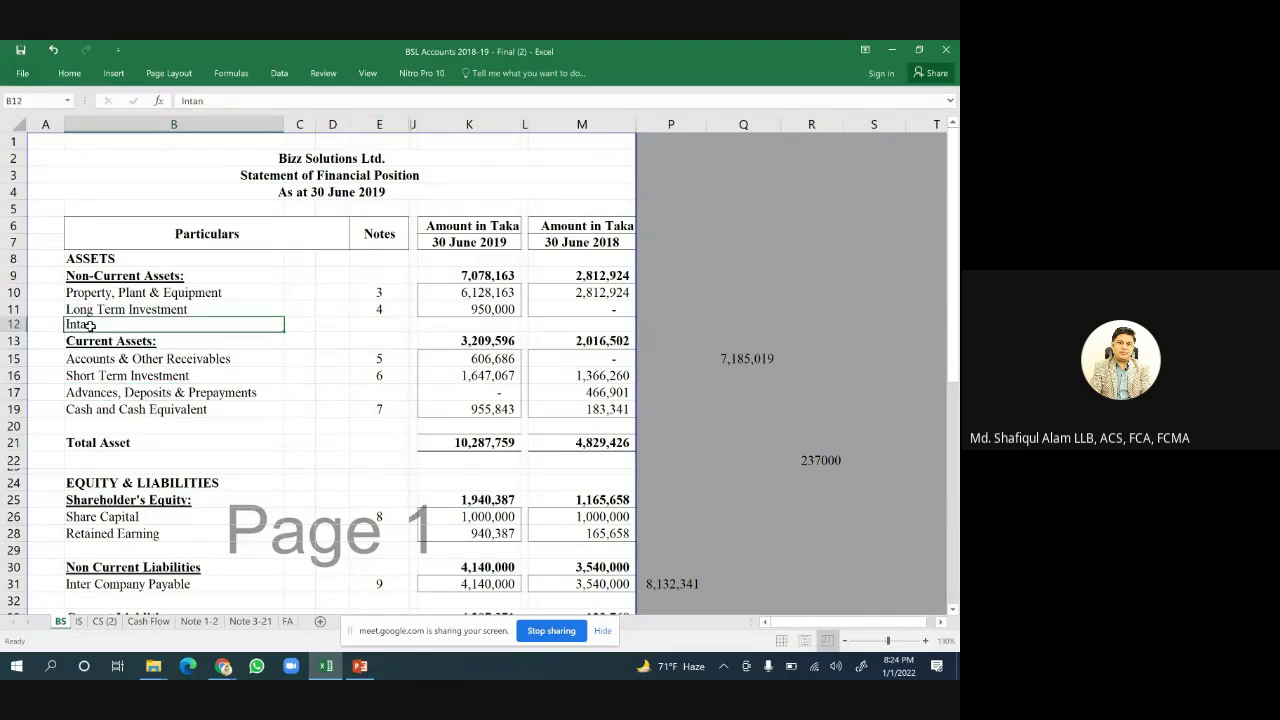
key("Delete")
left_click(256, 404)
Insert two blank rows between Long Term Investment and the Current Assets heading, at rows 12 and 13.
right_click(17, 325)
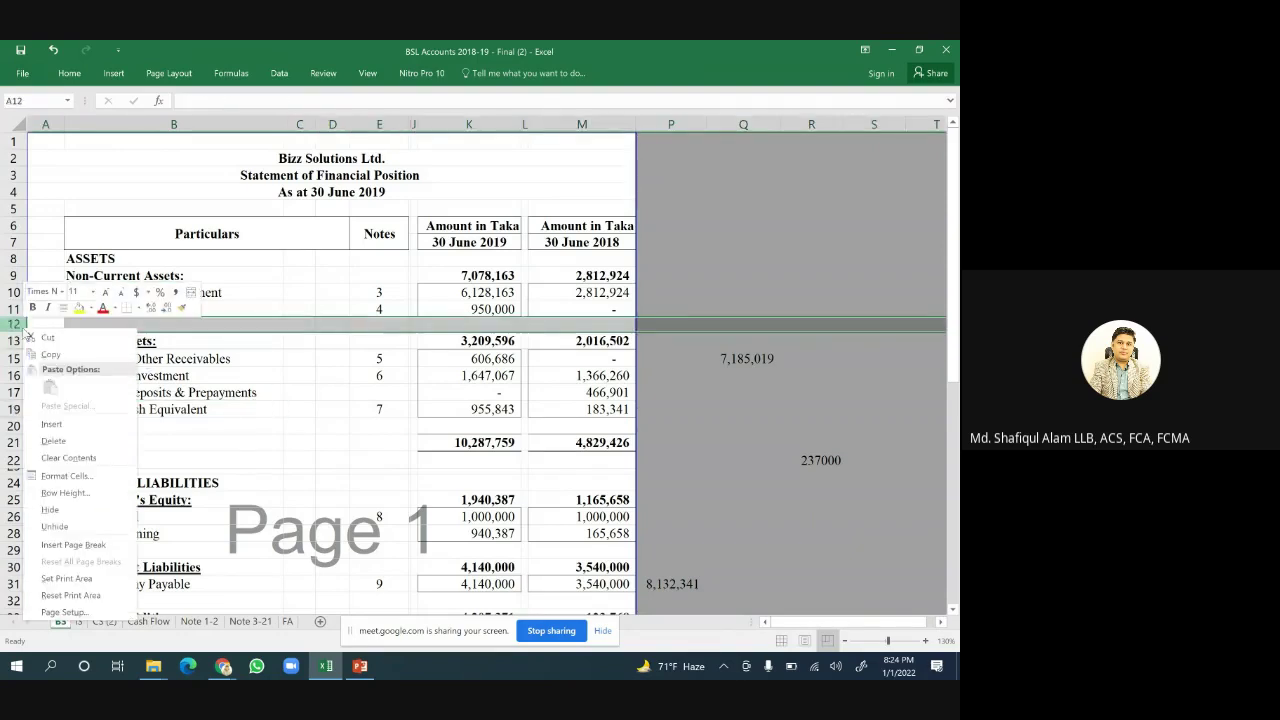
left_click(57, 428)
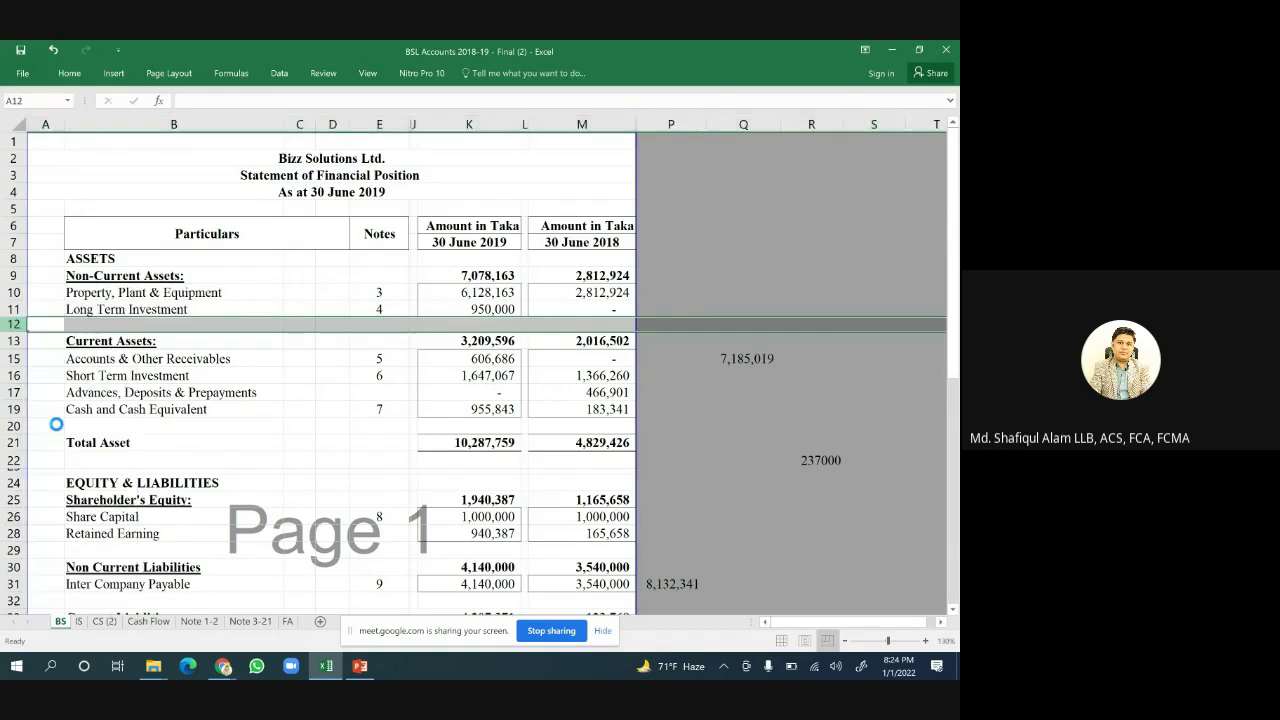
right_click(12, 342)
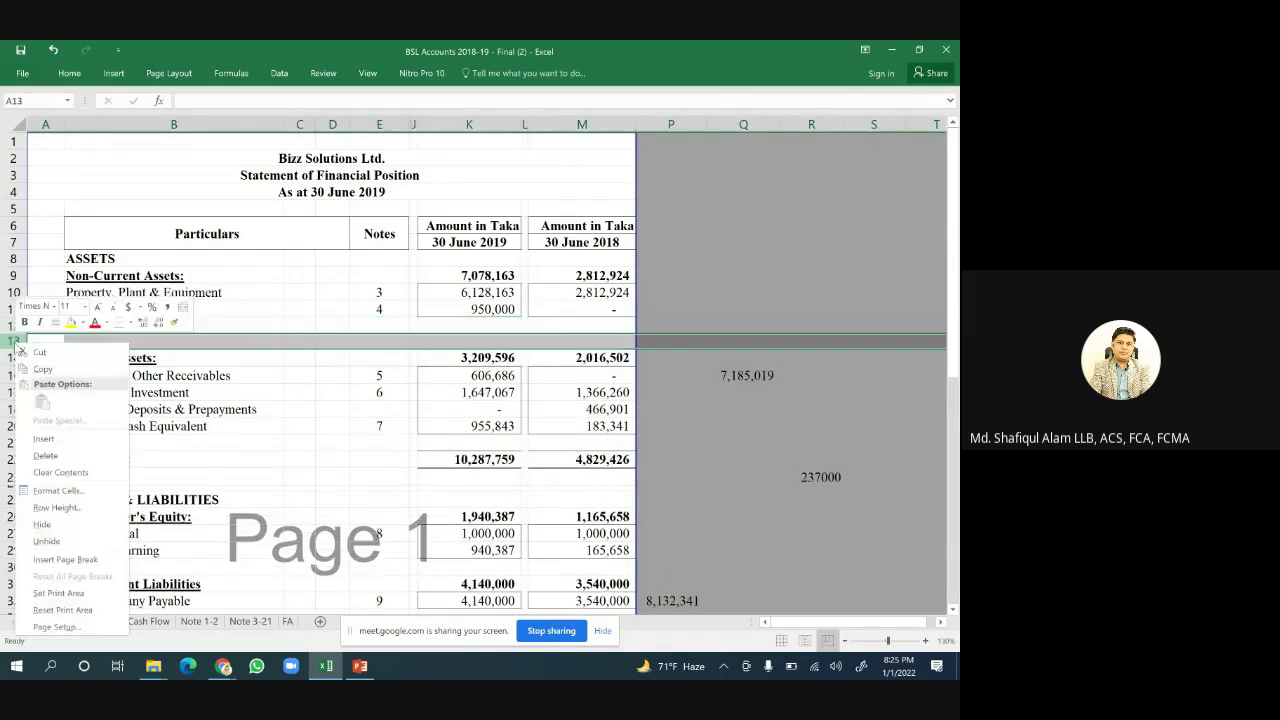
left_click(44, 440)
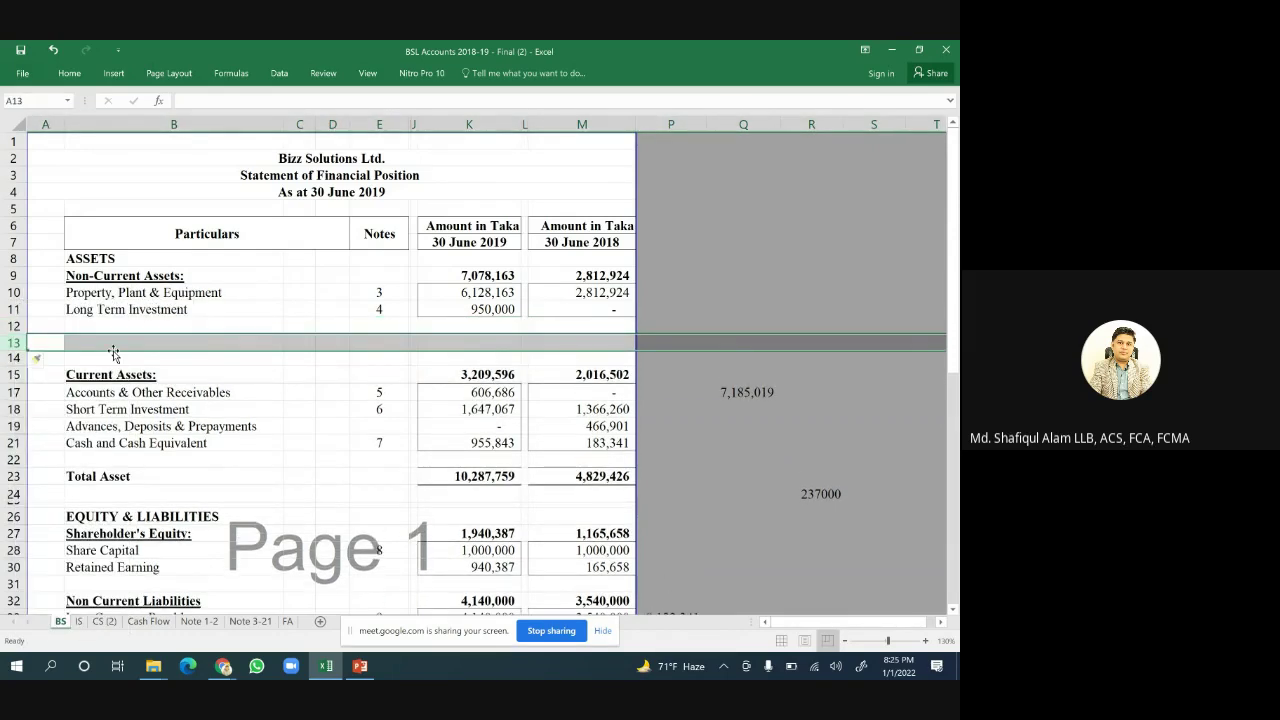
left_click(296, 390)
Enter "Intangible Asset" in cell B13 and make it bold.
left_click(95, 345)
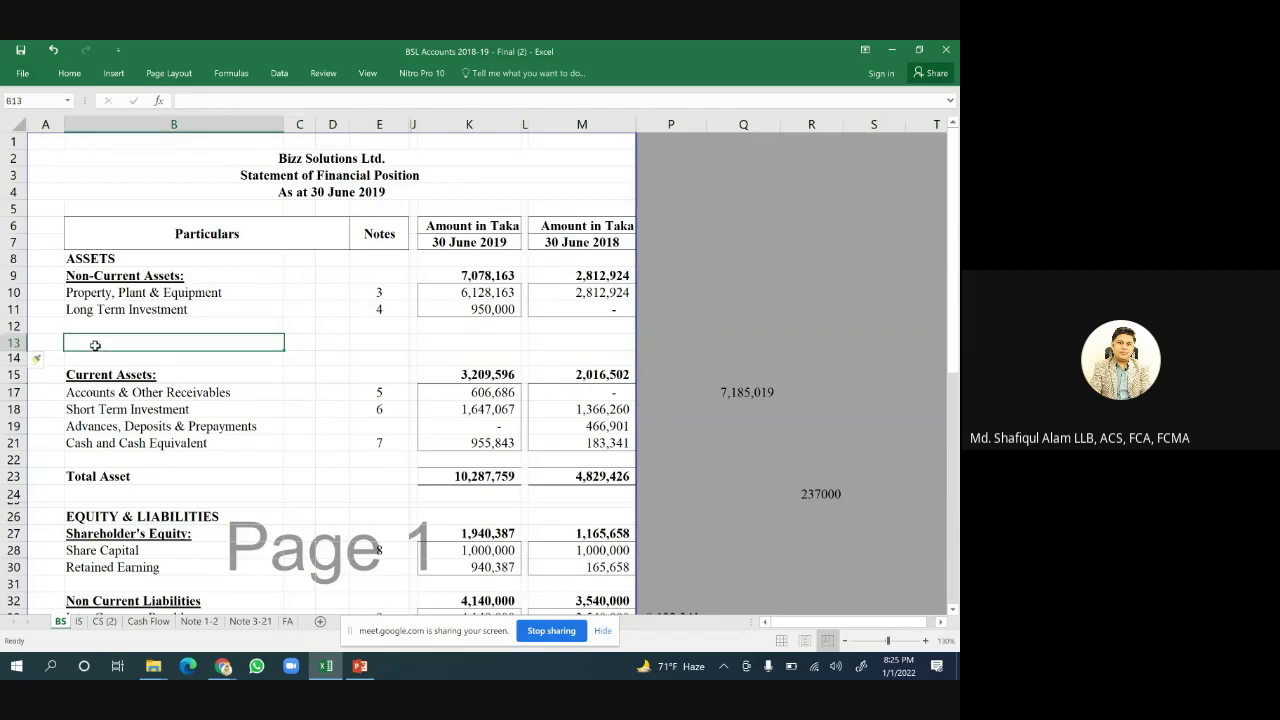
type("In")
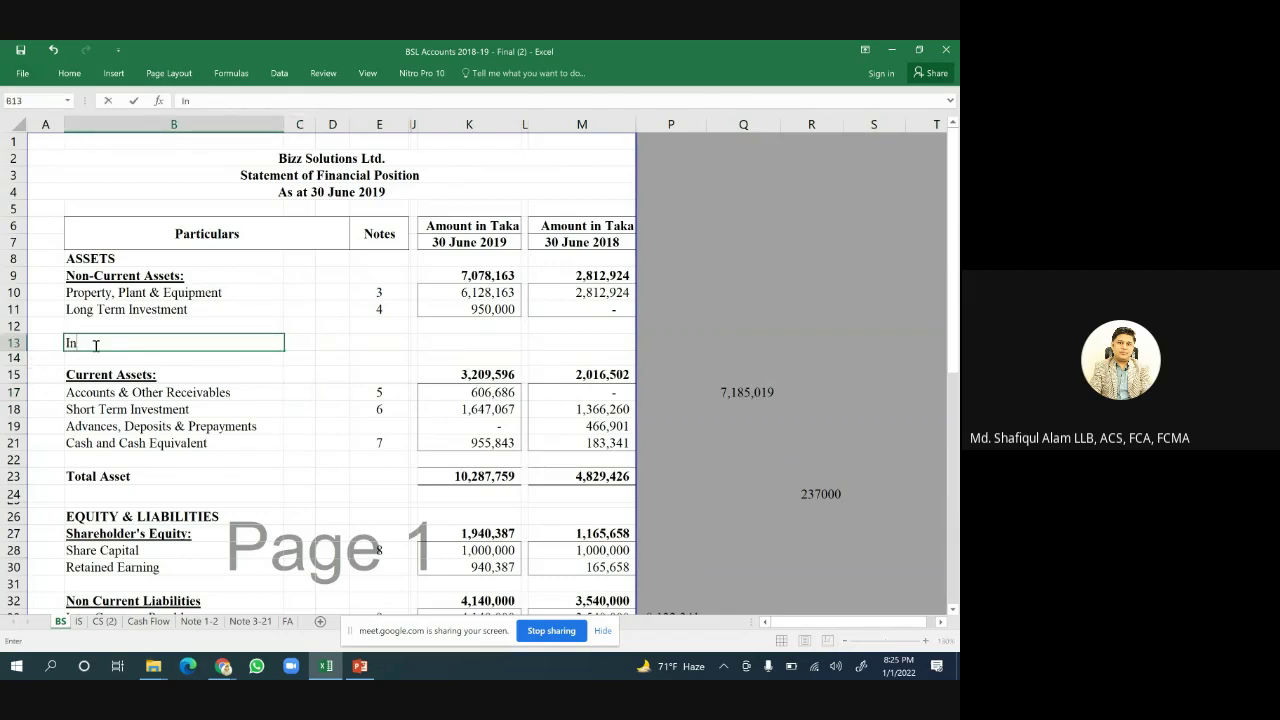
type("tangible Asset")
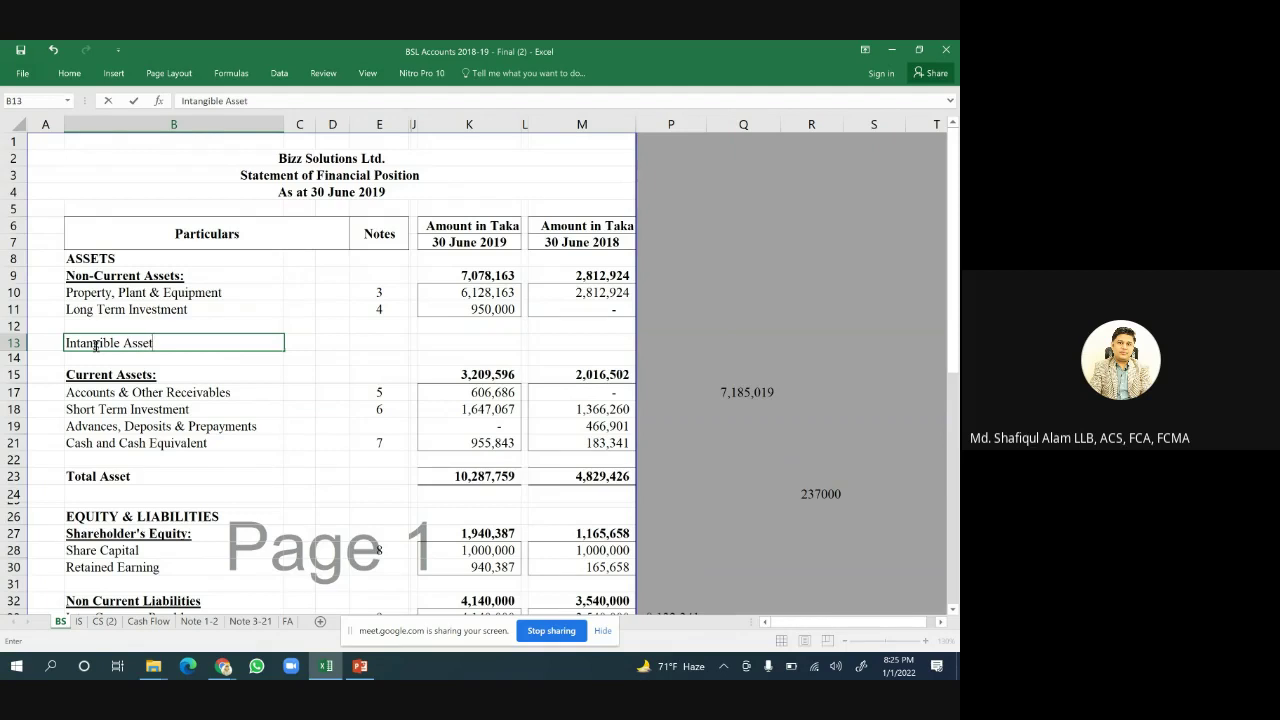
key("Return")
left_click(95, 344)
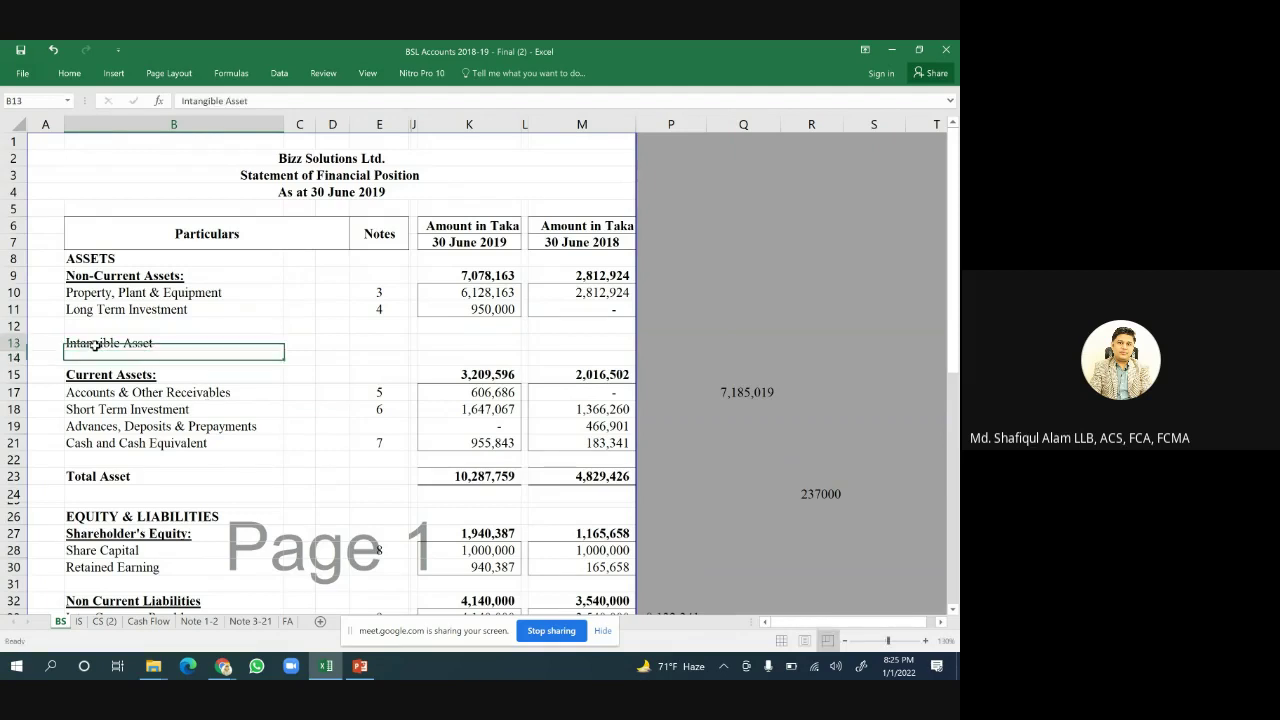
right_click(95, 344)
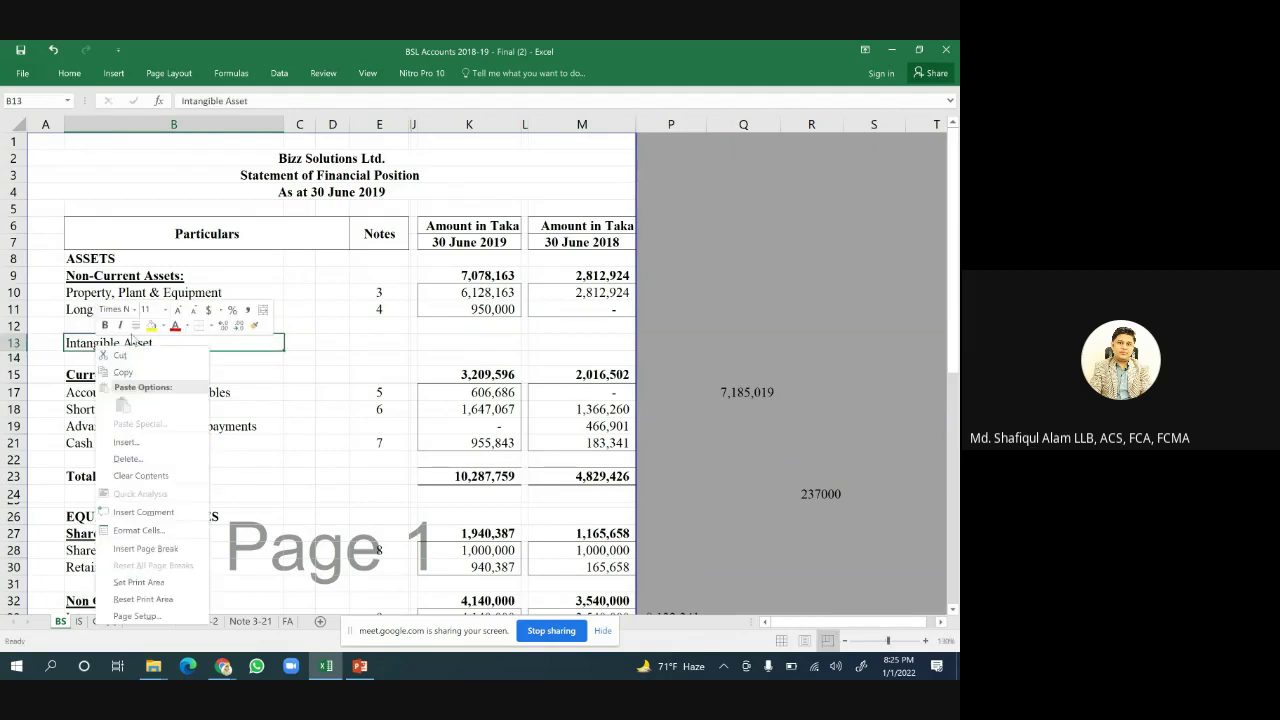
left_click(104, 325)
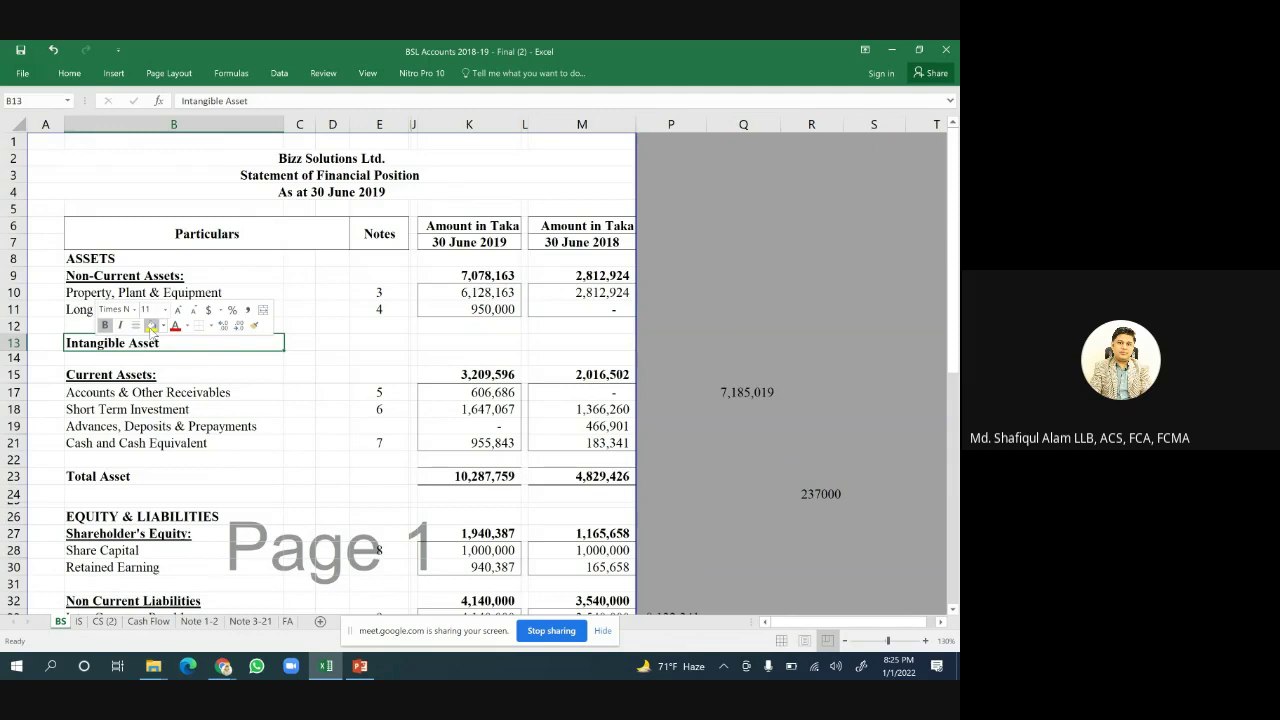
left_click(300, 459)
Highlight the Property, Plant & Equipment row in yellow from the particulars to the 30 June 2018 amount (B10:M10).
scroll(183, 420, "down", 1)
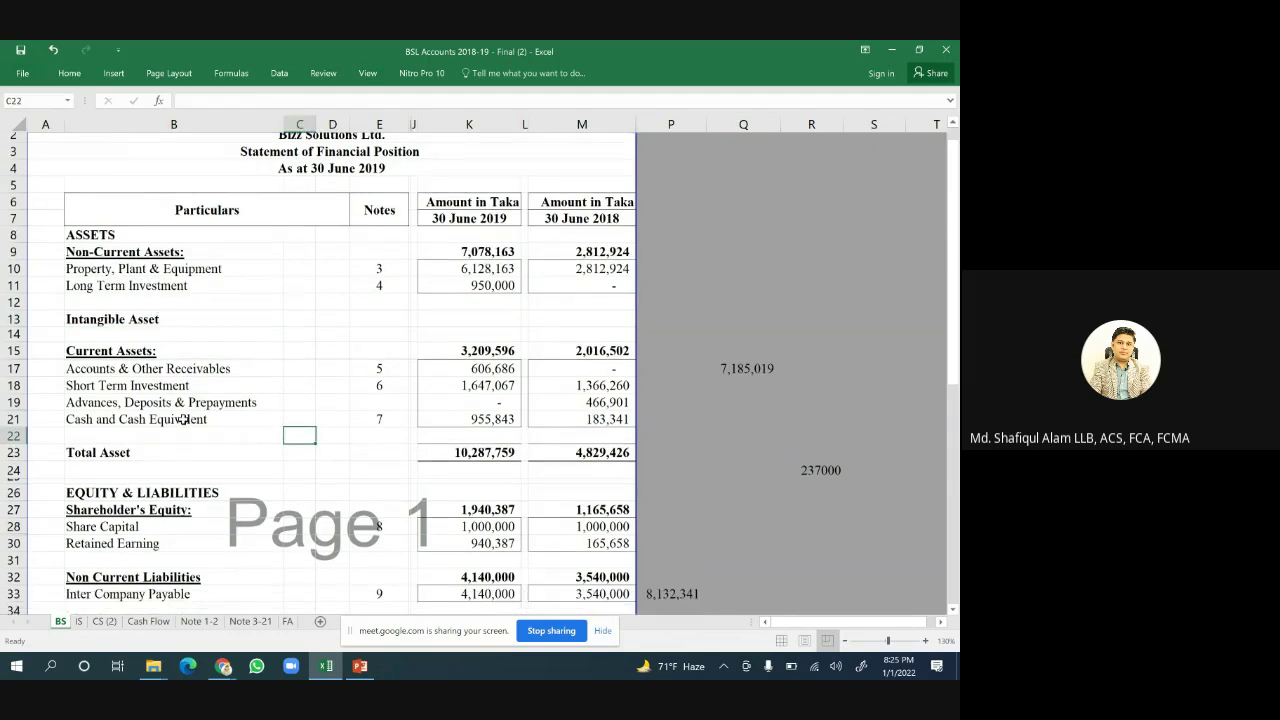
scroll(183, 420, "down", 4)
scroll(183, 420, "up", 4)
left_click(280, 296)
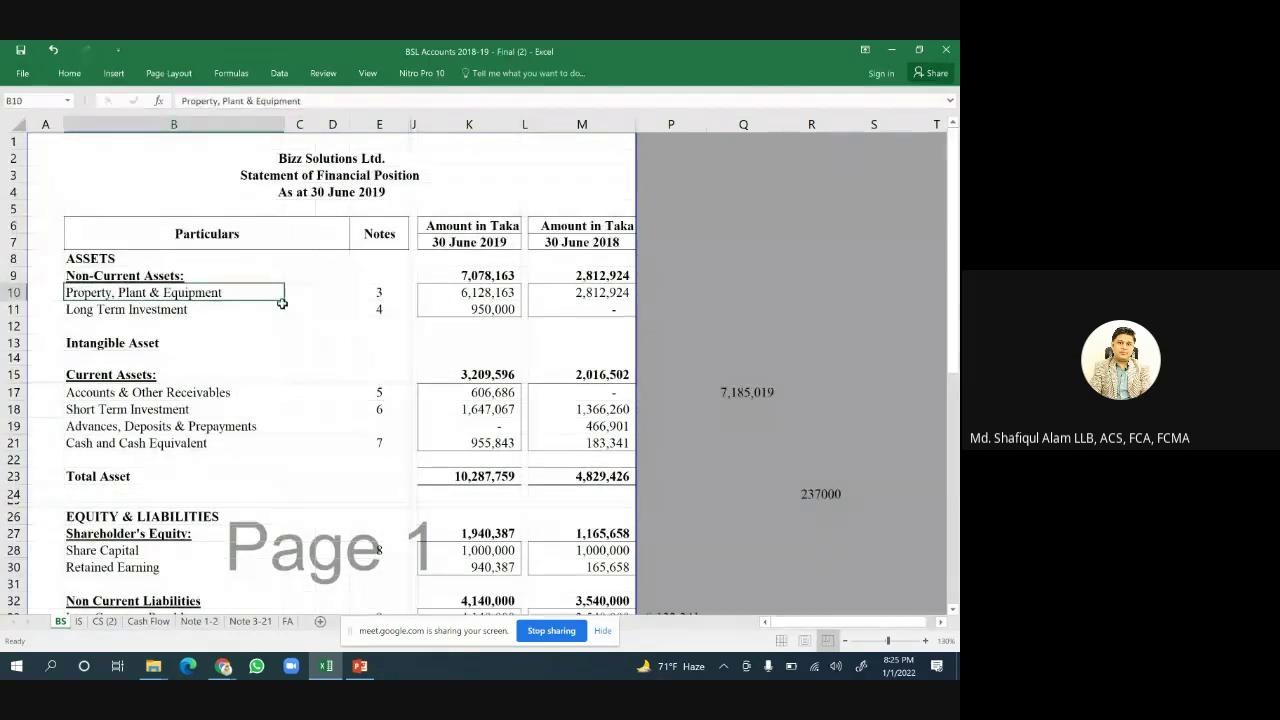
left_click_drag(282, 303, 603, 300)
right_click(603, 300)
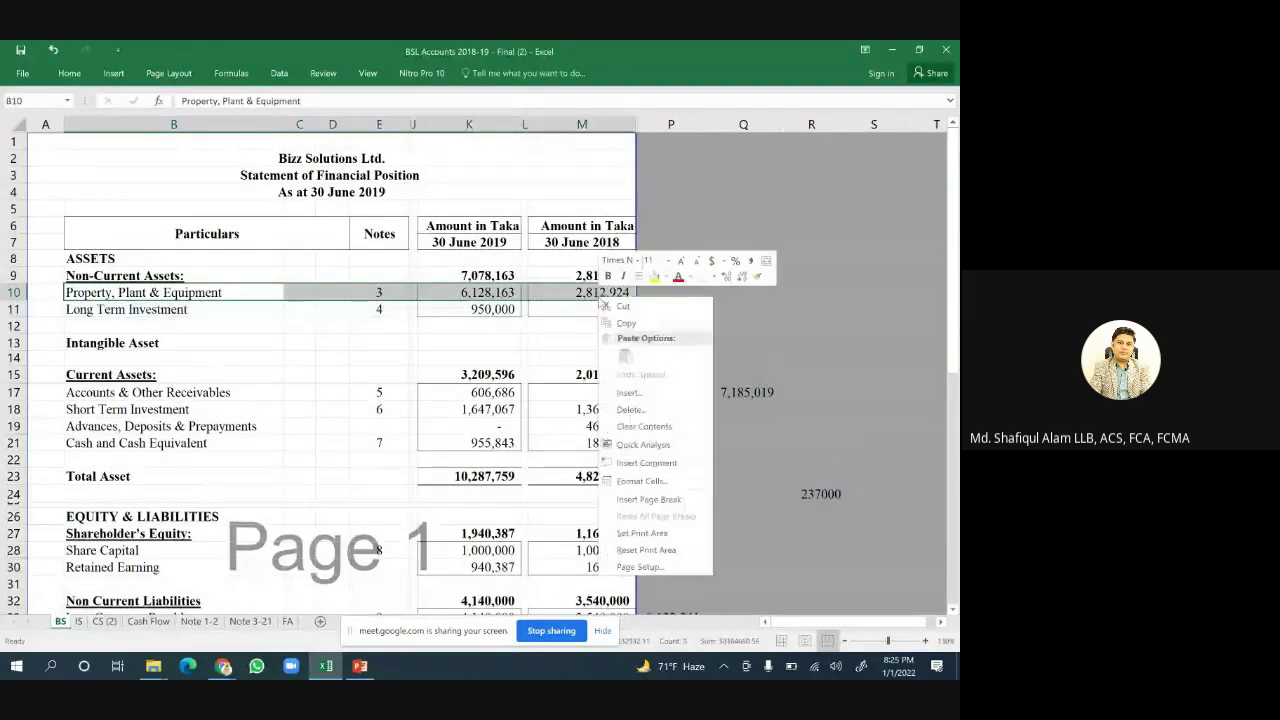
left_click(655, 276)
left_click(445, 339)
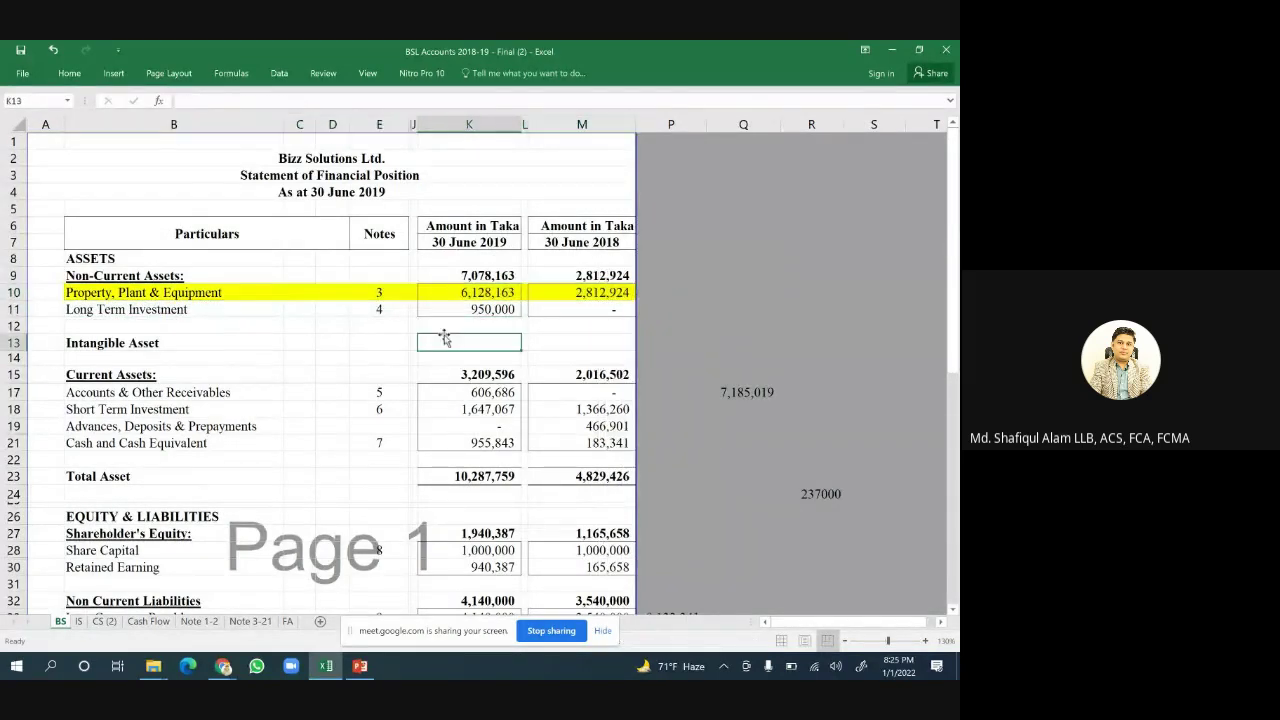
scroll(187, 418, "down", 3)
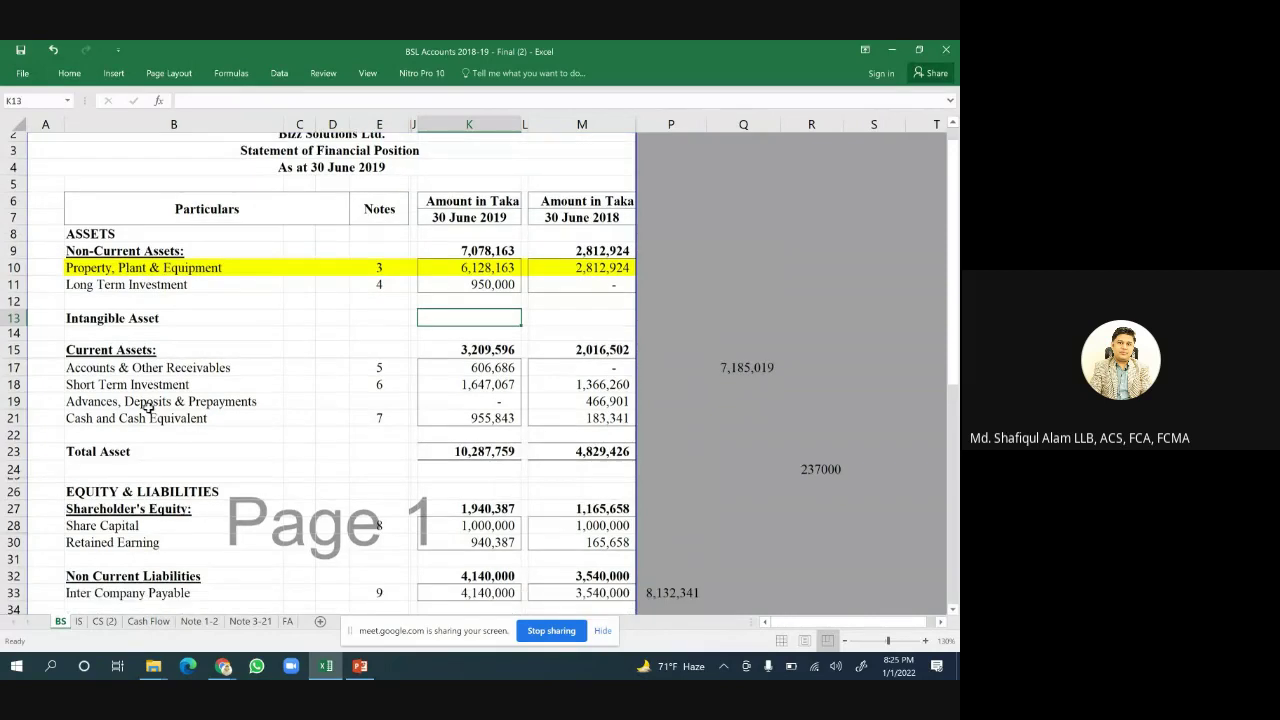
Highlight the Provision for Income Tax row in yellow from the particulars to the 30 June 2018 amount (B38:M38).
scroll(187, 418, "down", 3)
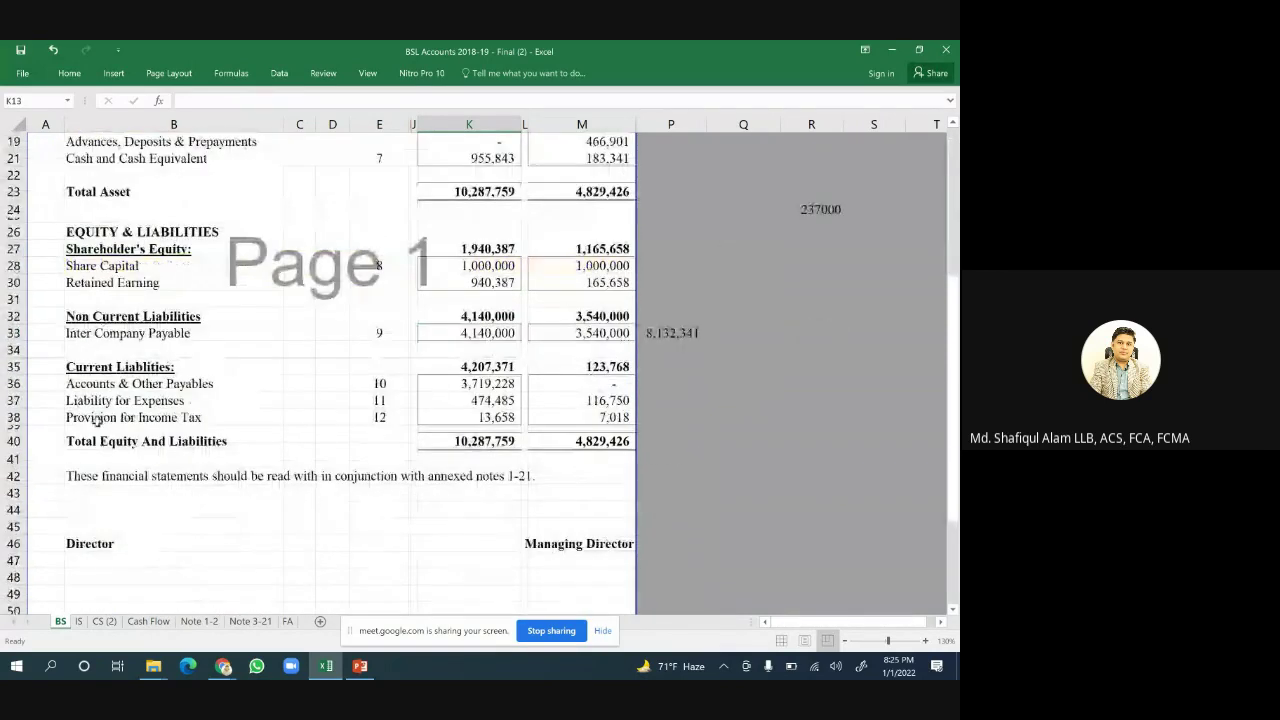
left_click(142, 415)
left_click_drag(142, 413, 592, 416)
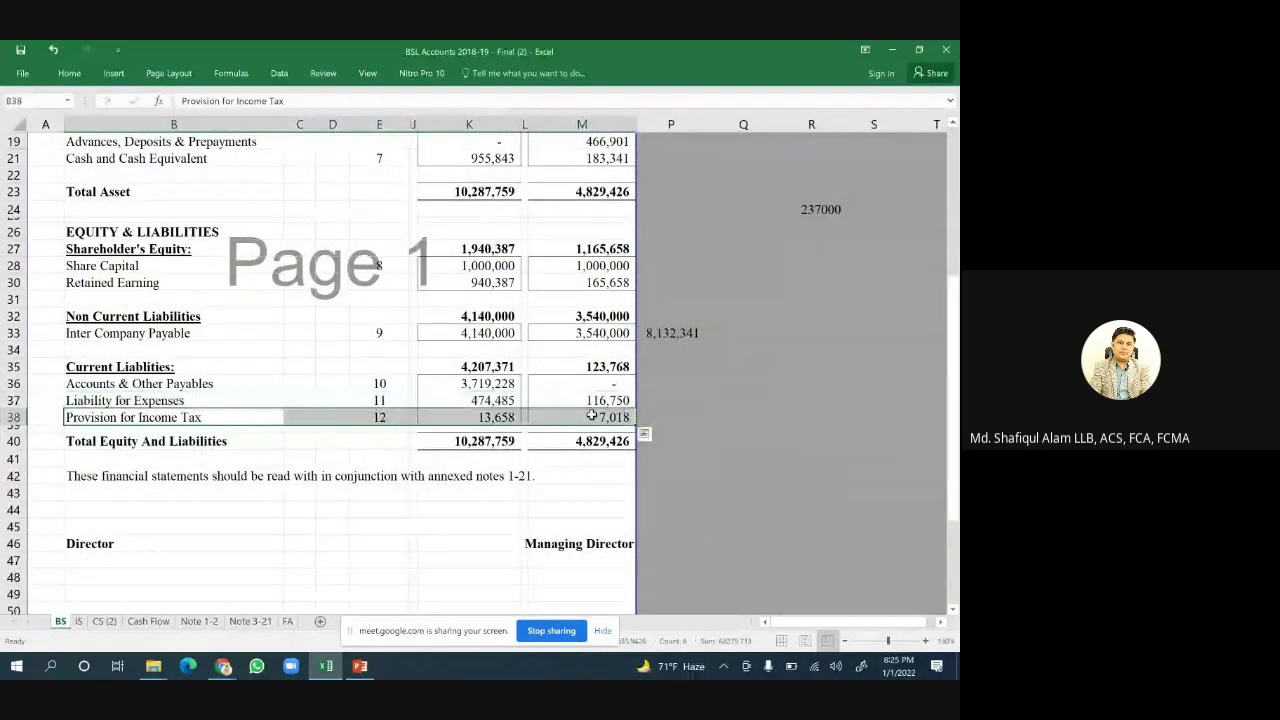
right_click(521, 424)
left_click(576, 457)
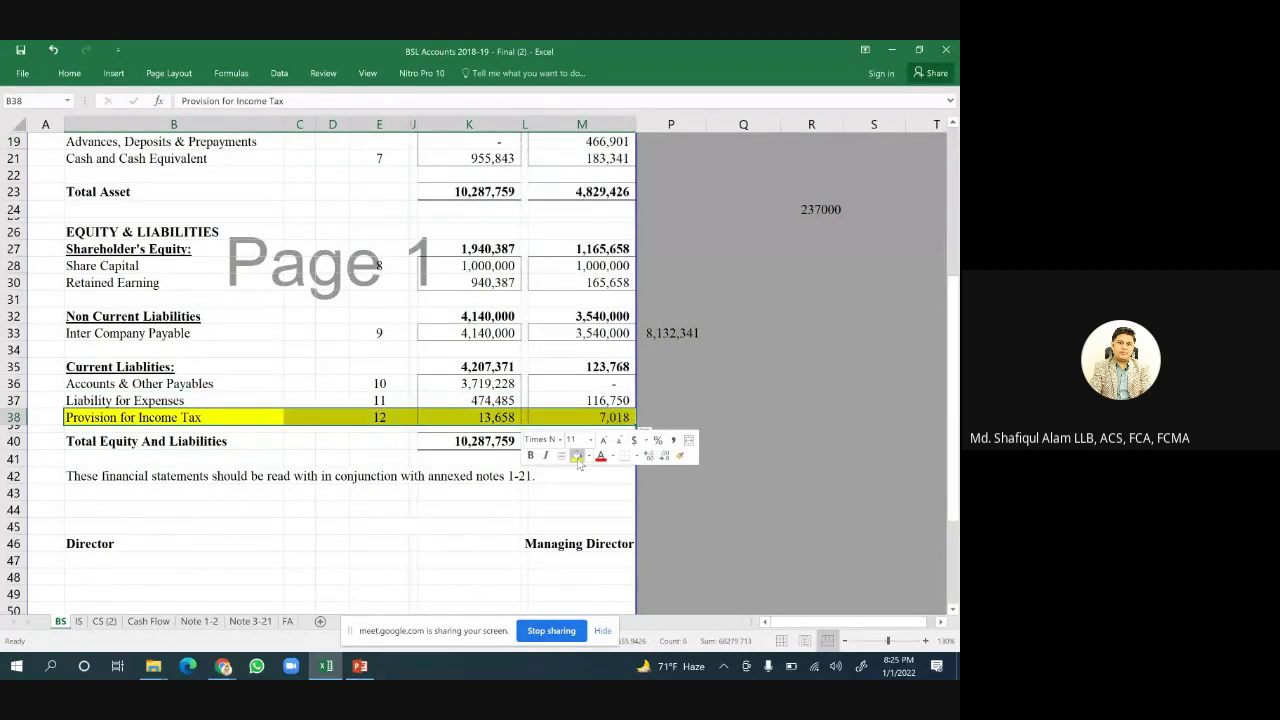
left_click(395, 541)
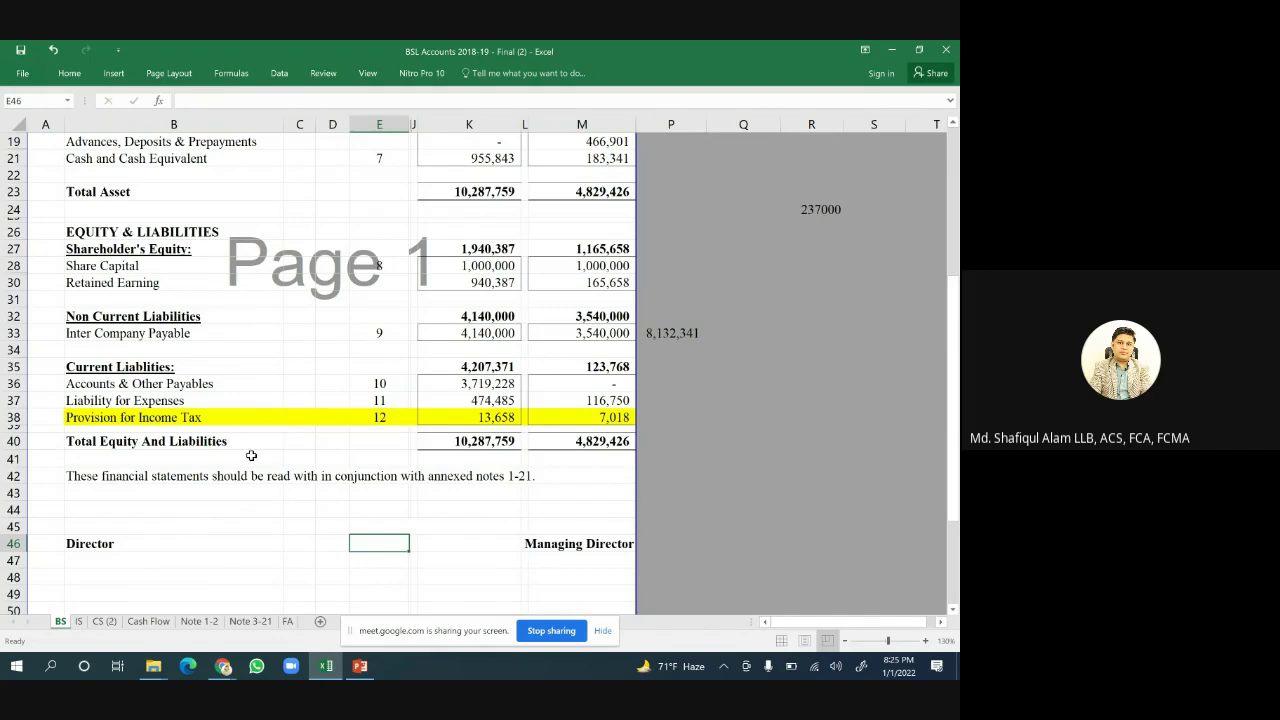
Append "(PPE)" to the Property, Plant & Equipment label in cell B10.
scroll(252, 458, "up", 3)
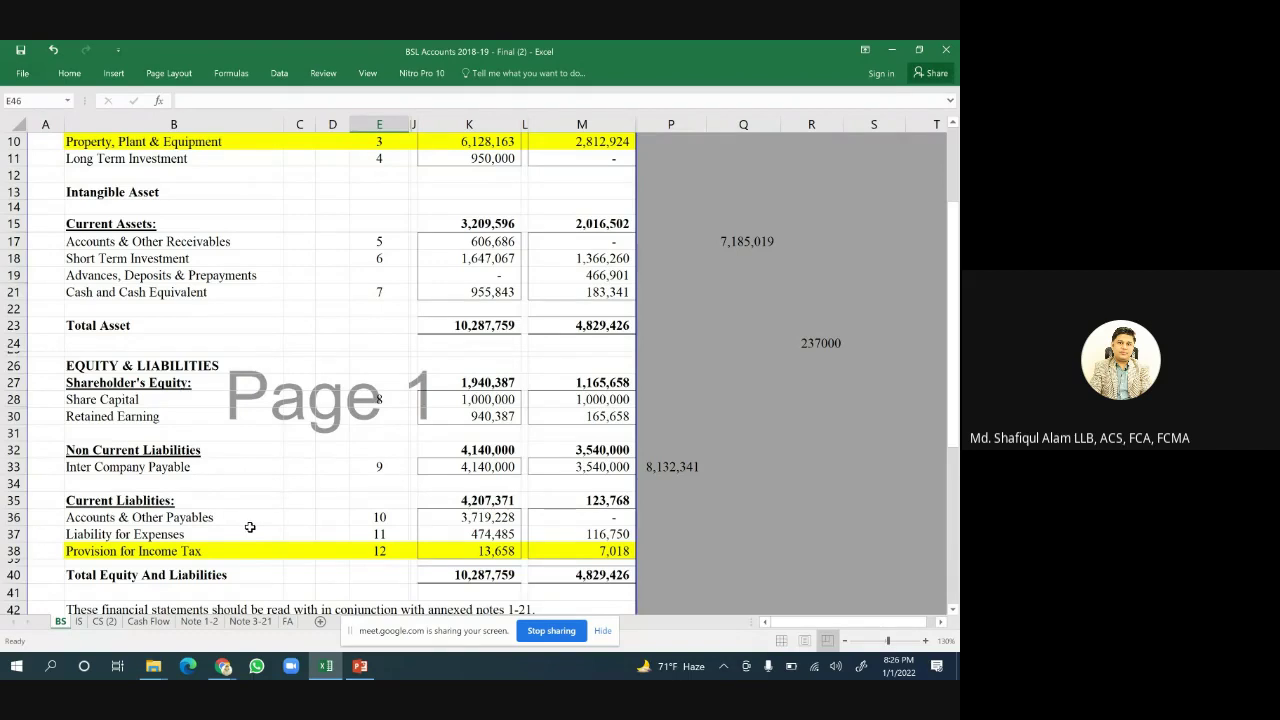
scroll(193, 428, "up", 1)
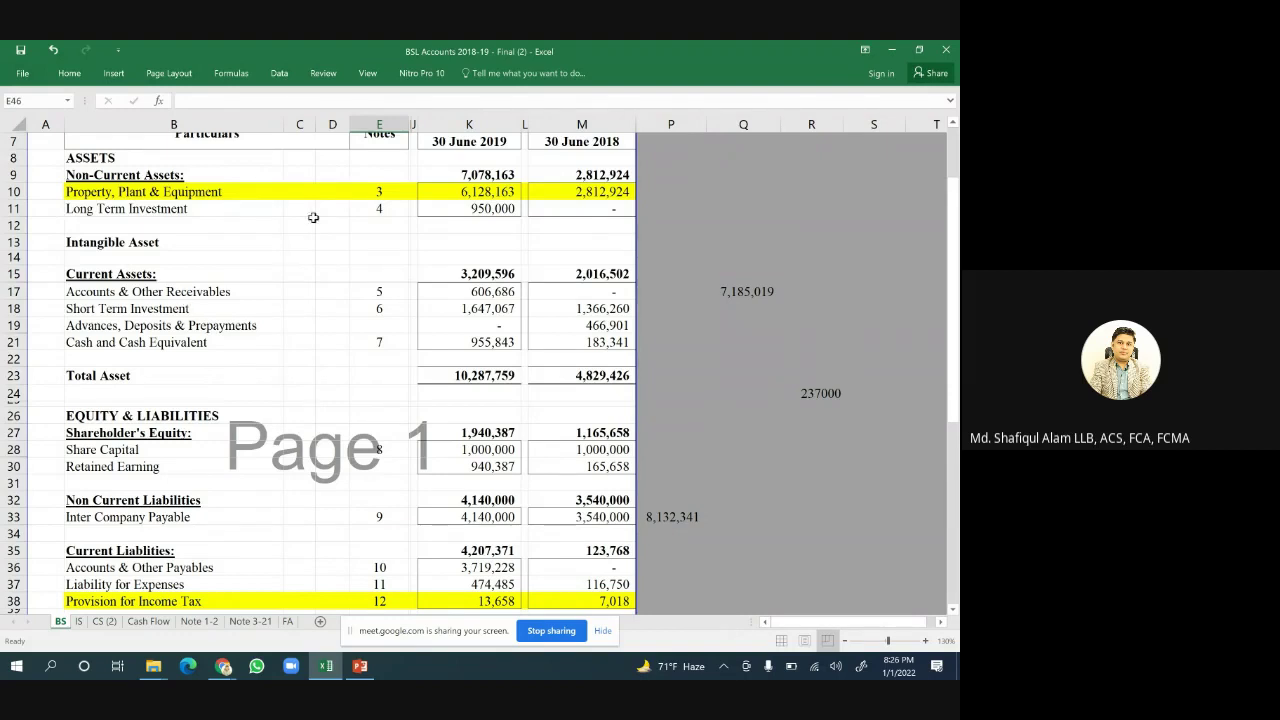
scroll(191, 259, "up", 2)
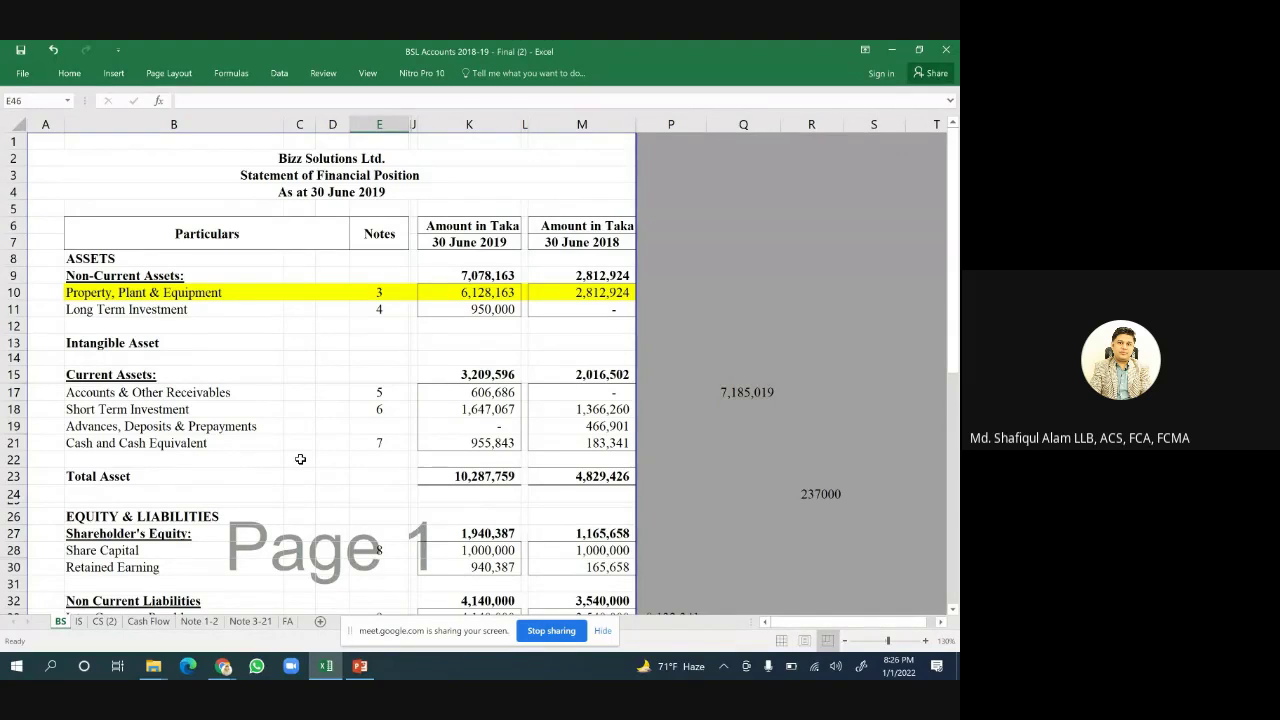
scroll(145, 569, "down", 1)
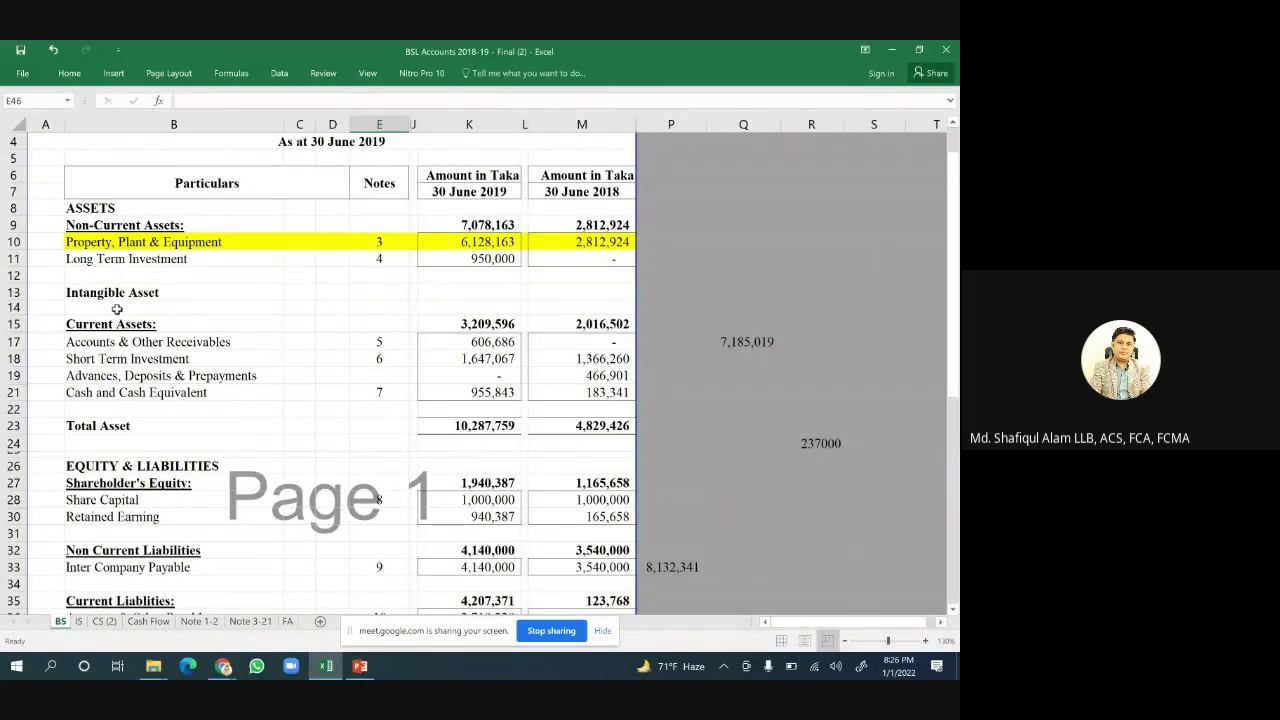
scroll(111, 377, "down", 4)
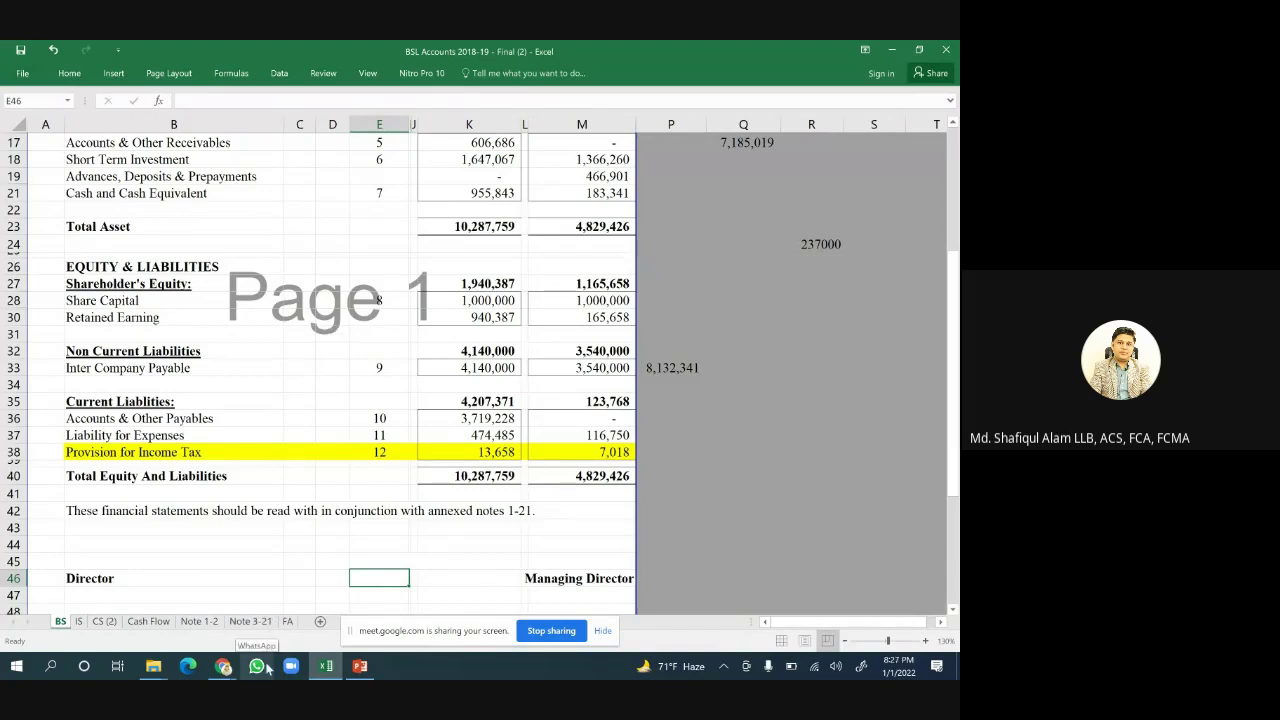
scroll(218, 473, "up", 5)
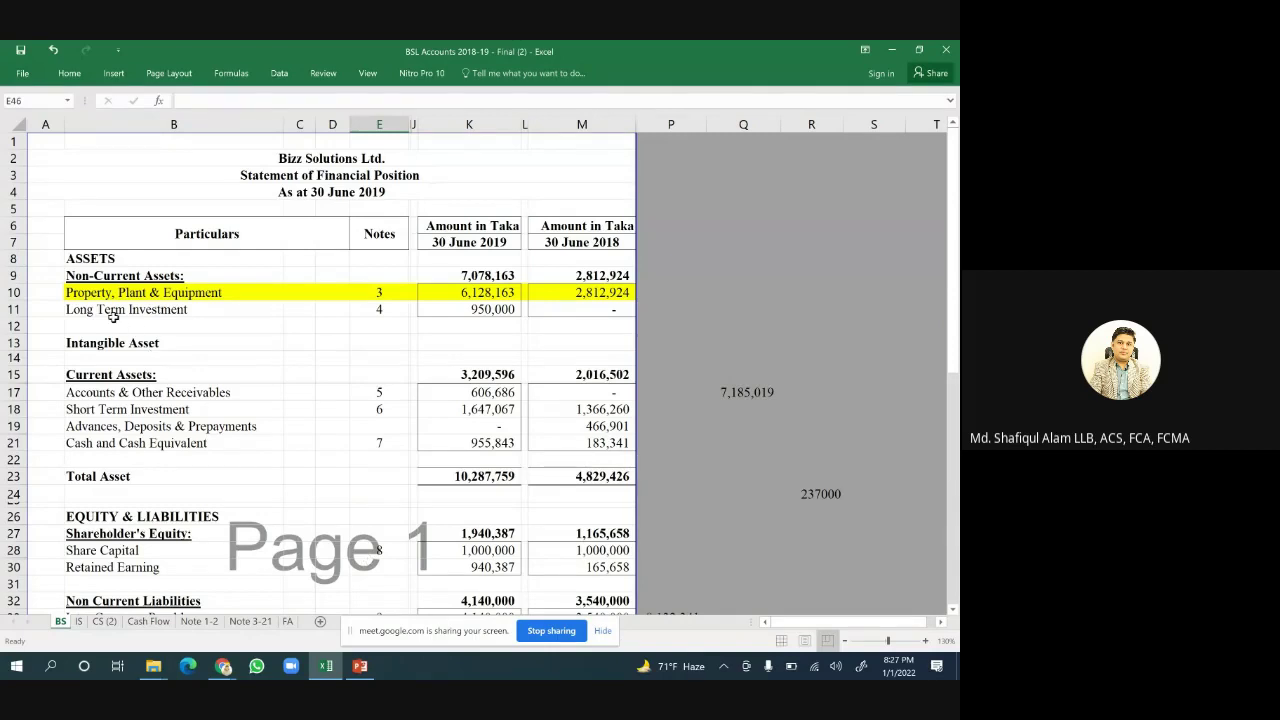
double_click(236, 292)
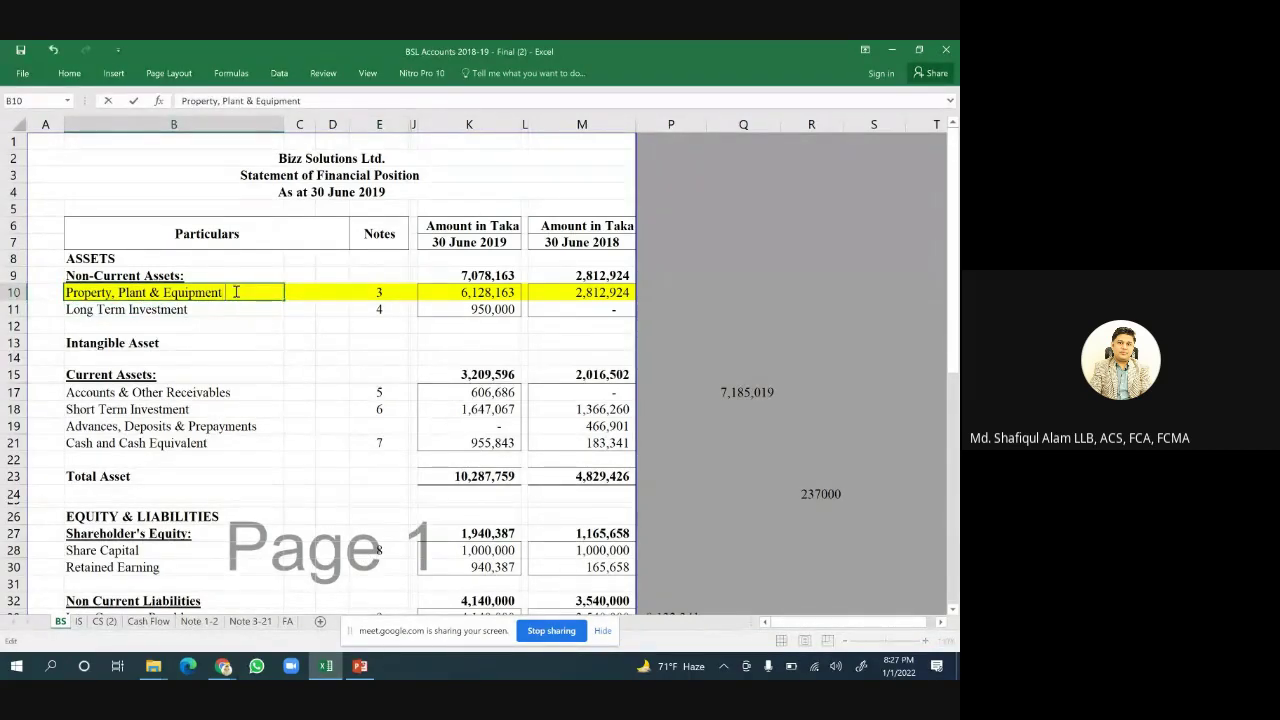
type("(PPE)")
left_click_drag(455, 626, 687, 676)
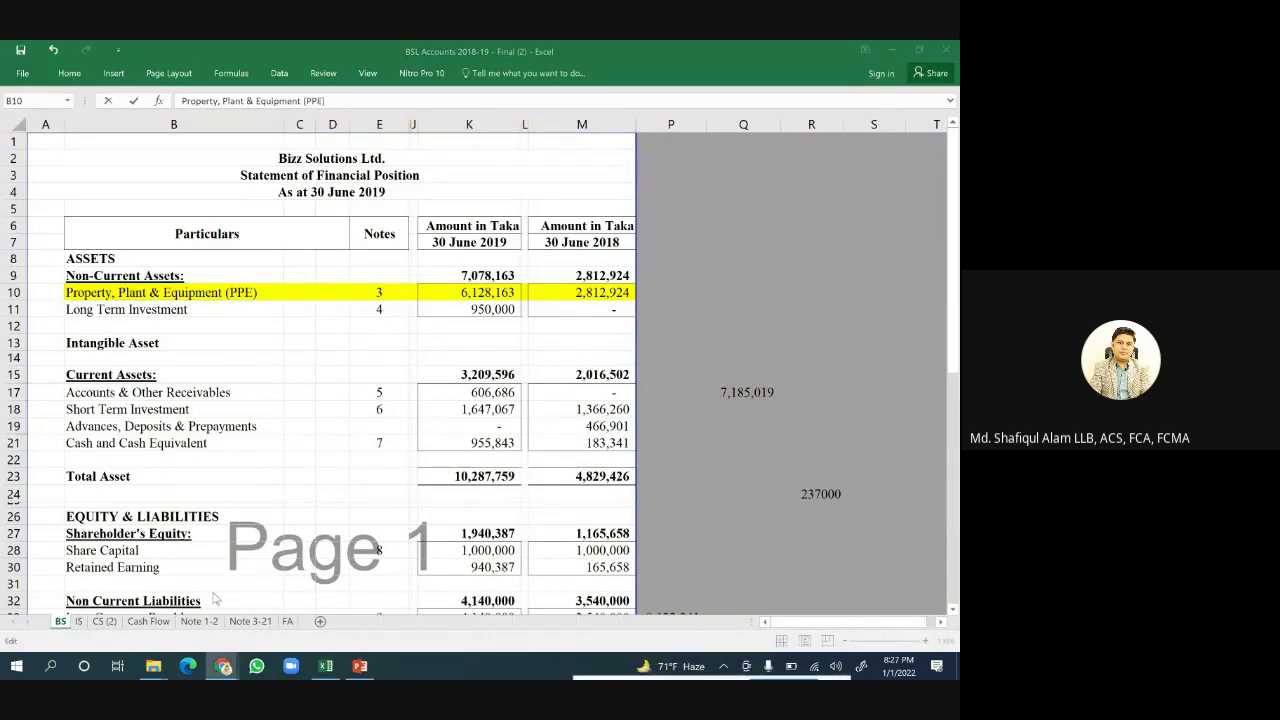
left_click(285, 624)
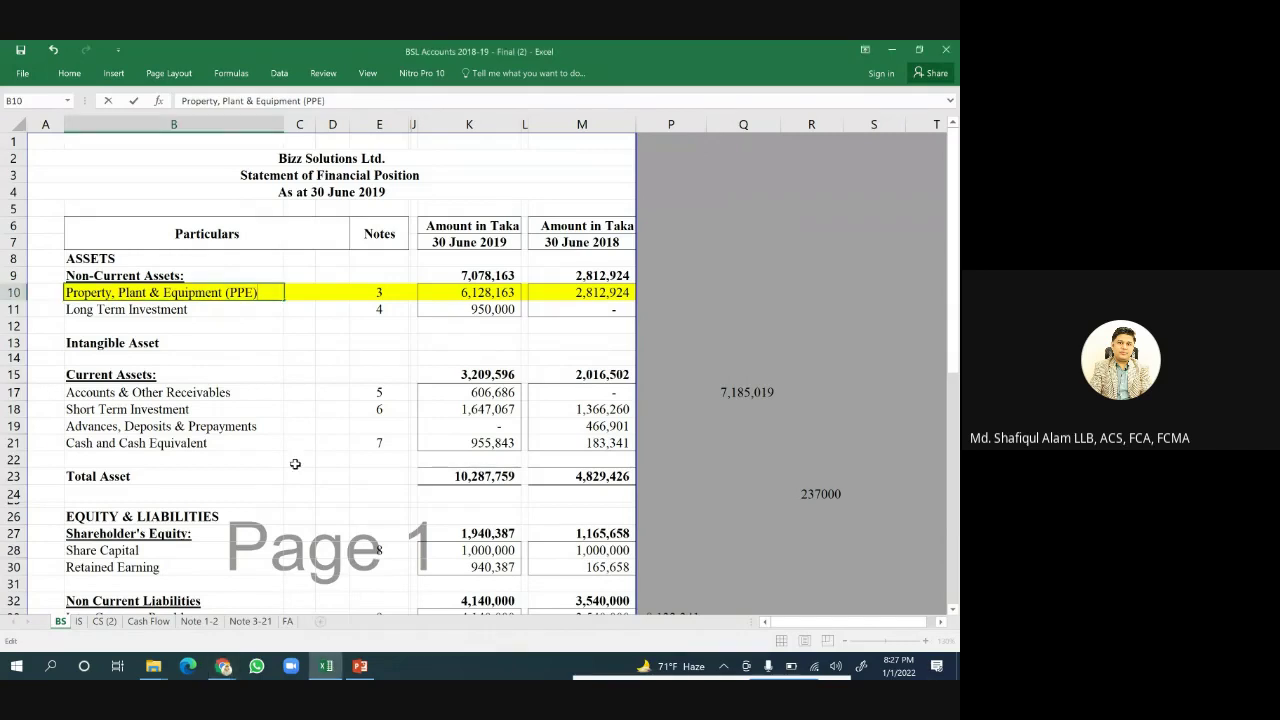
Open the FA sheet to view the Schedule of Property, Plant & Equipments.
left_click(288, 621)
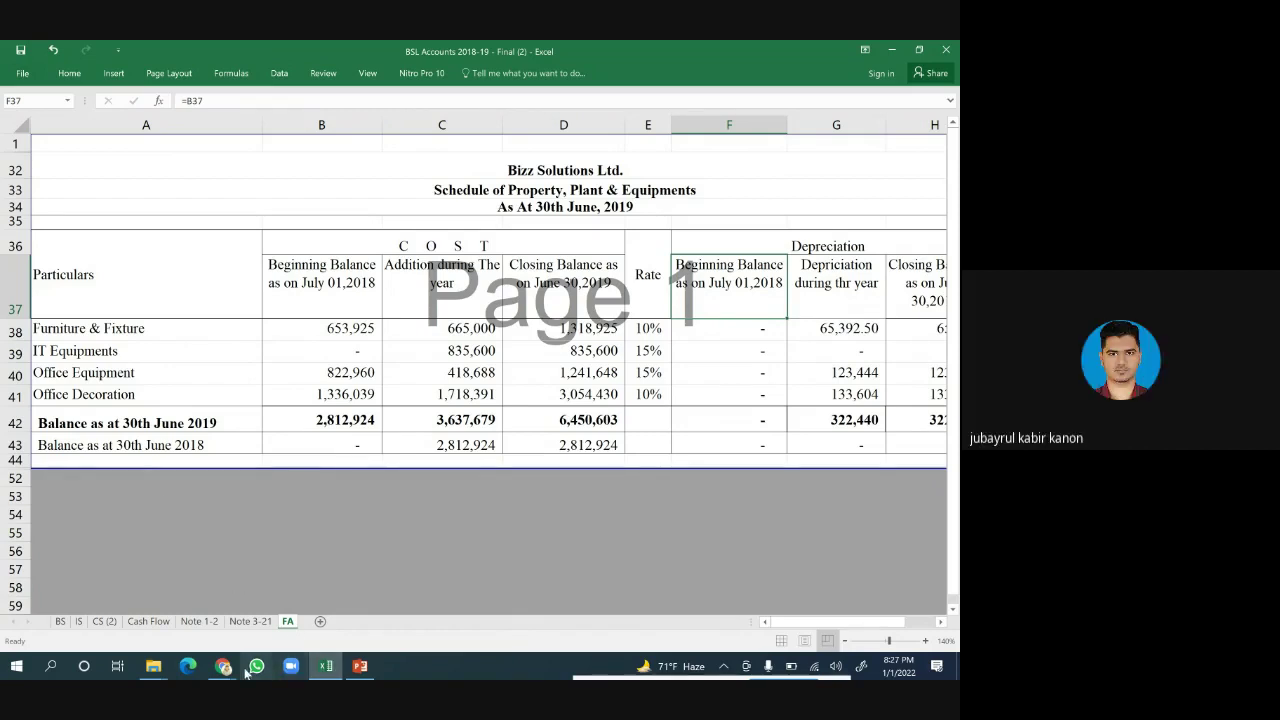
mouse_move(224, 668)
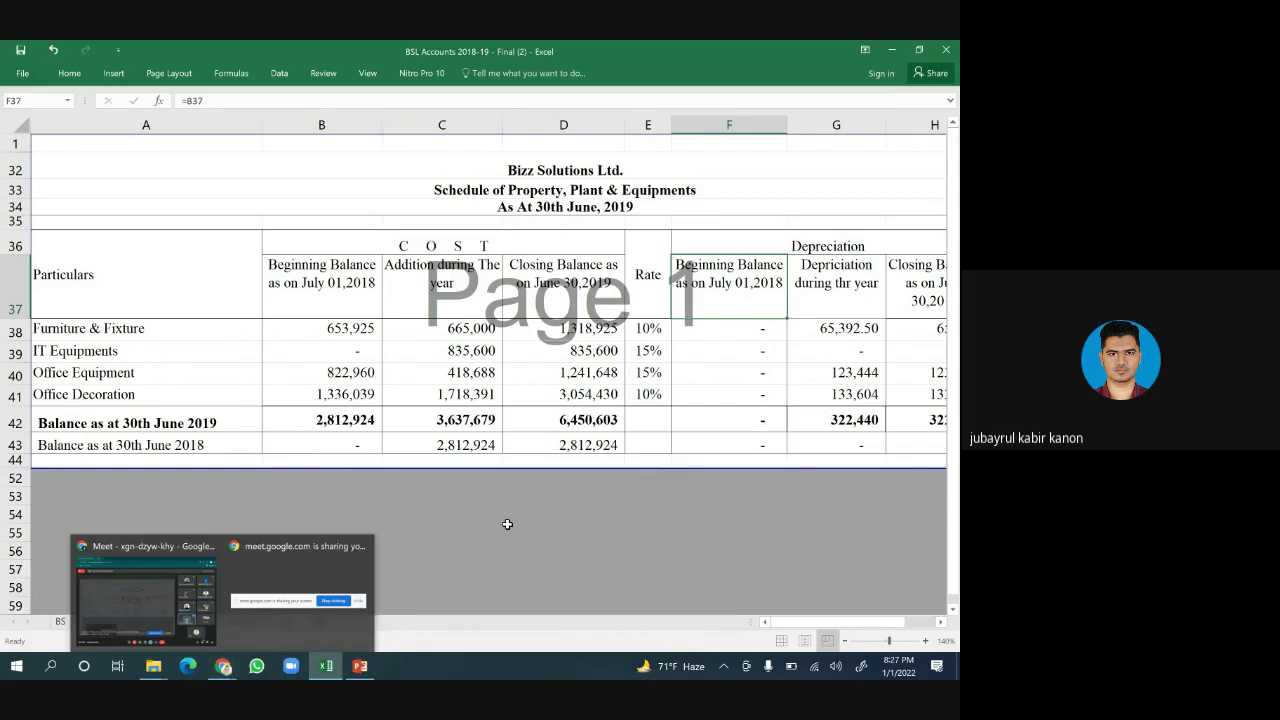
left_click(224, 668)
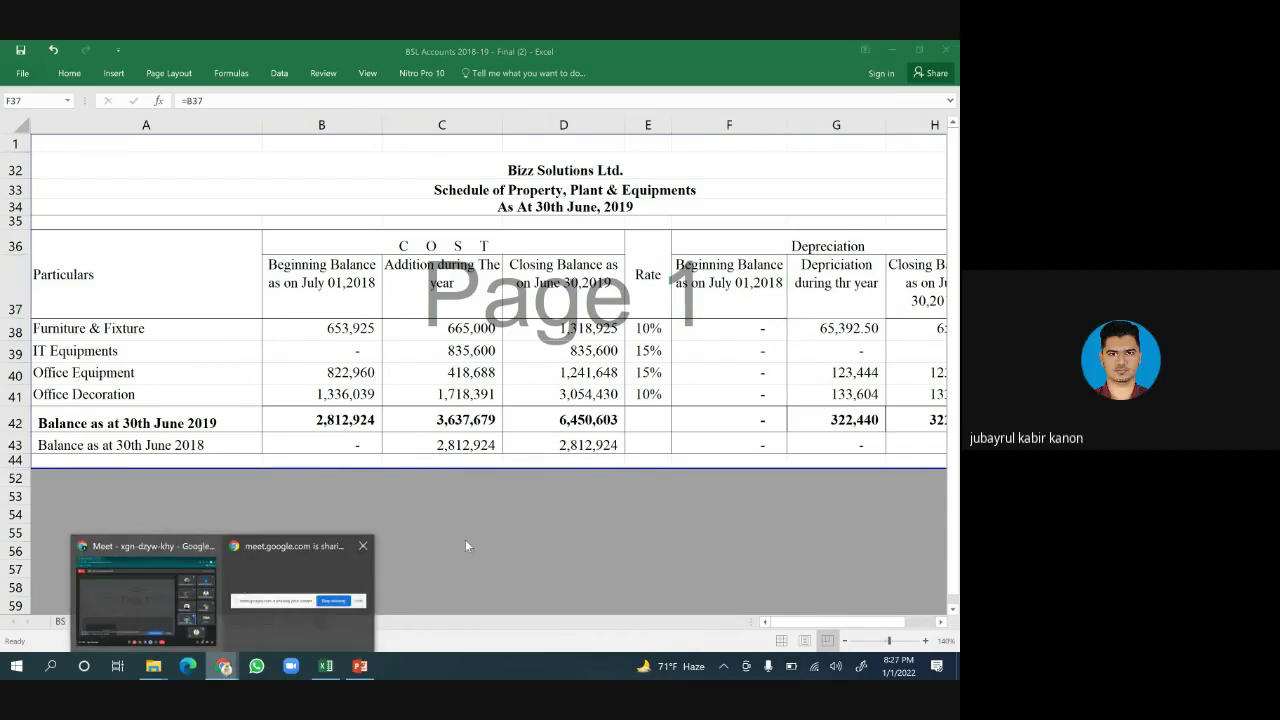
left_click(561, 504)
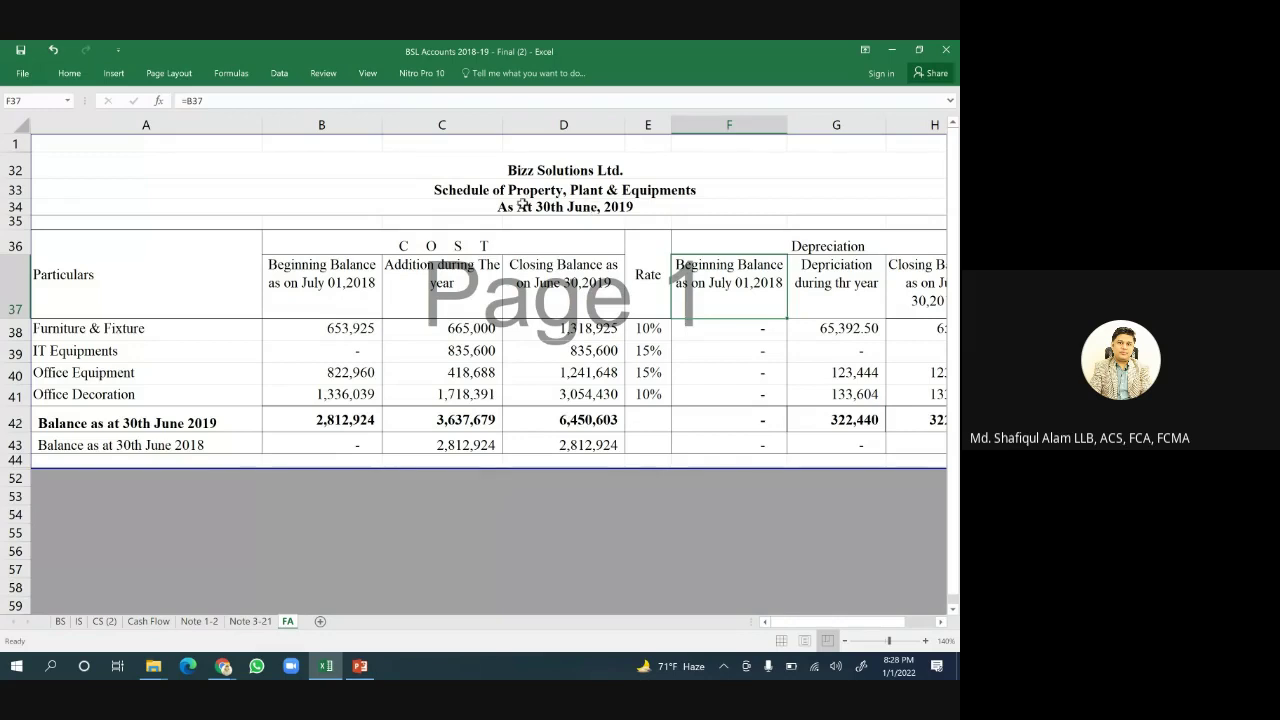
Clear the GP and NP ratio figures below the income statement on the IS sheet (B48:K52).
left_click(79, 622)
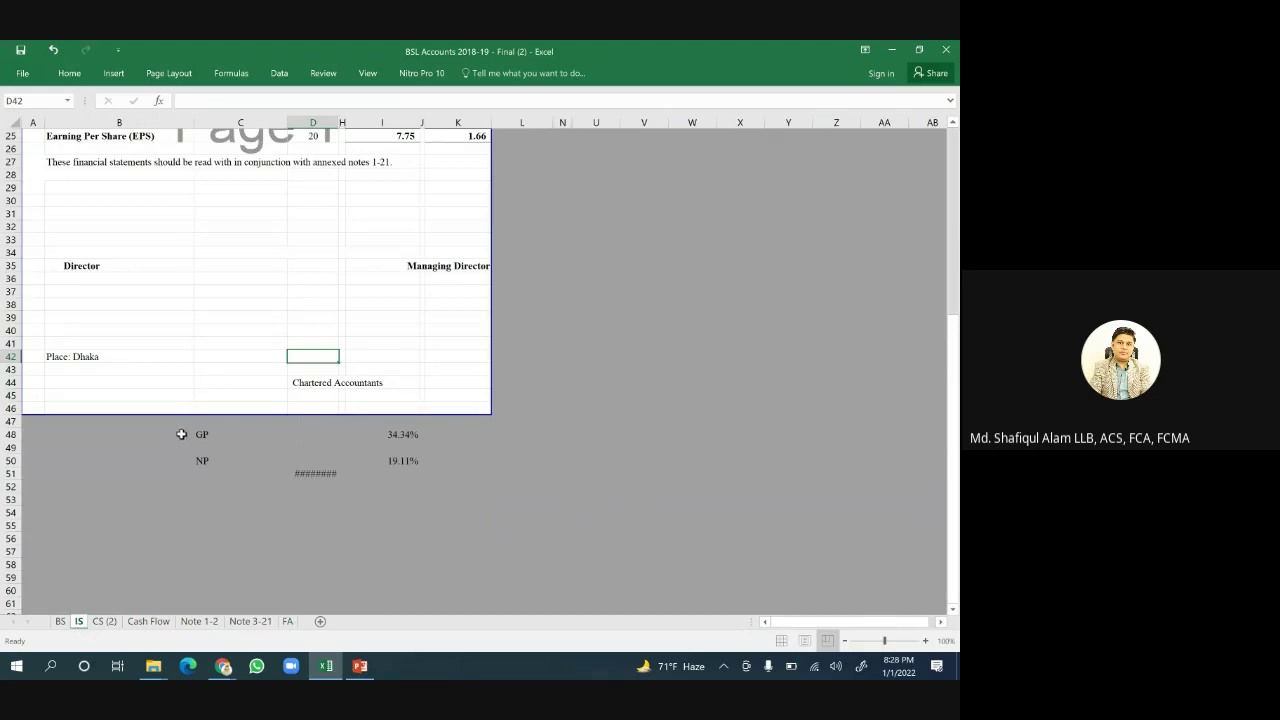
left_click_drag(179, 436, 441, 482)
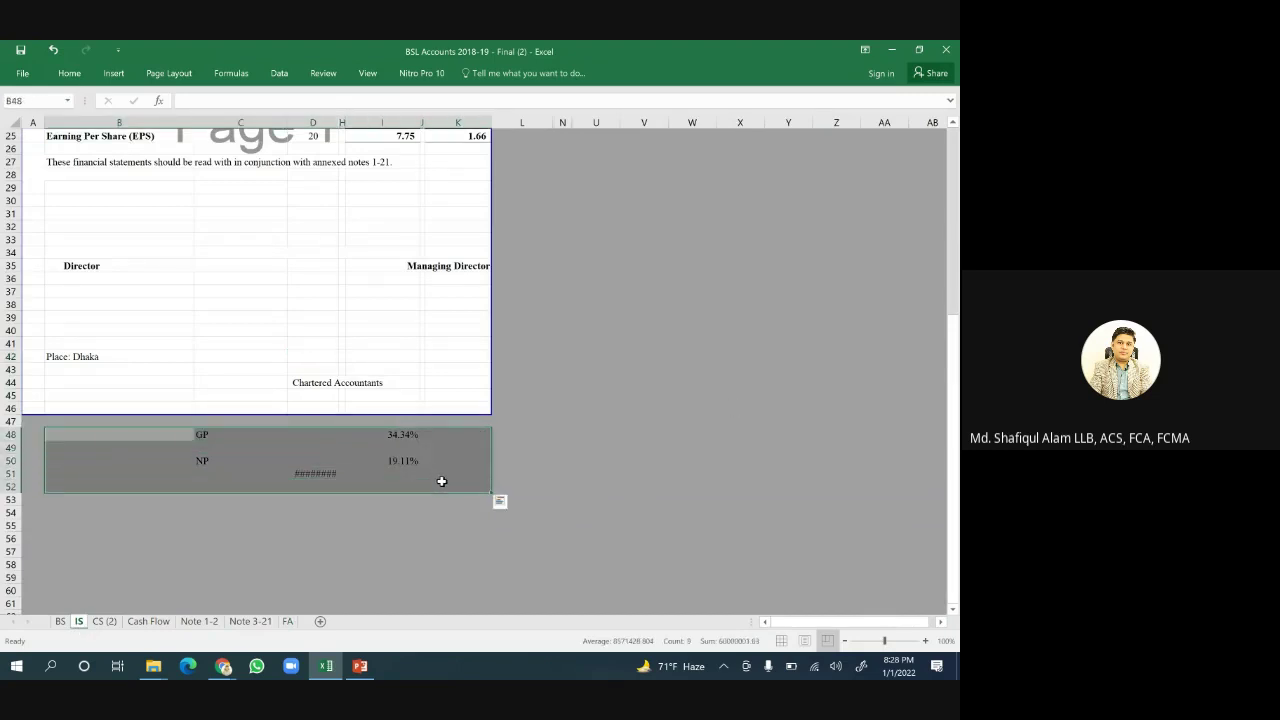
key("Delete")
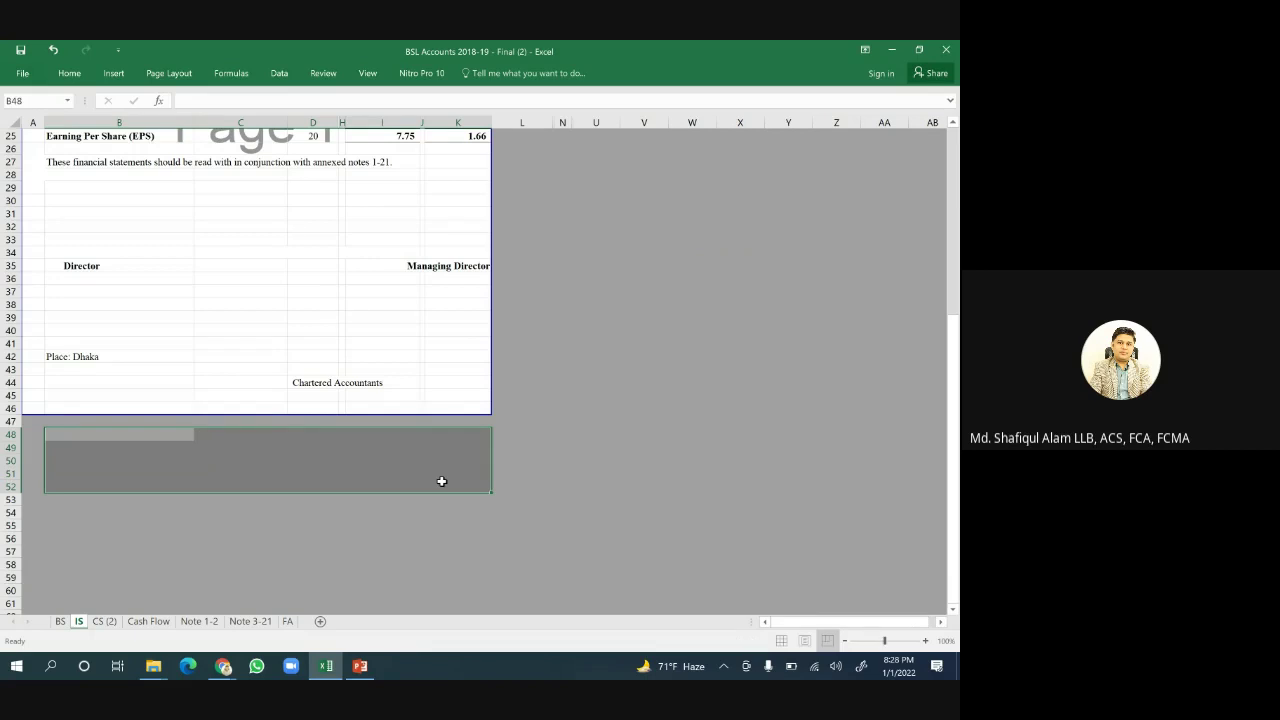
scroll(689, 491, "up", 3)
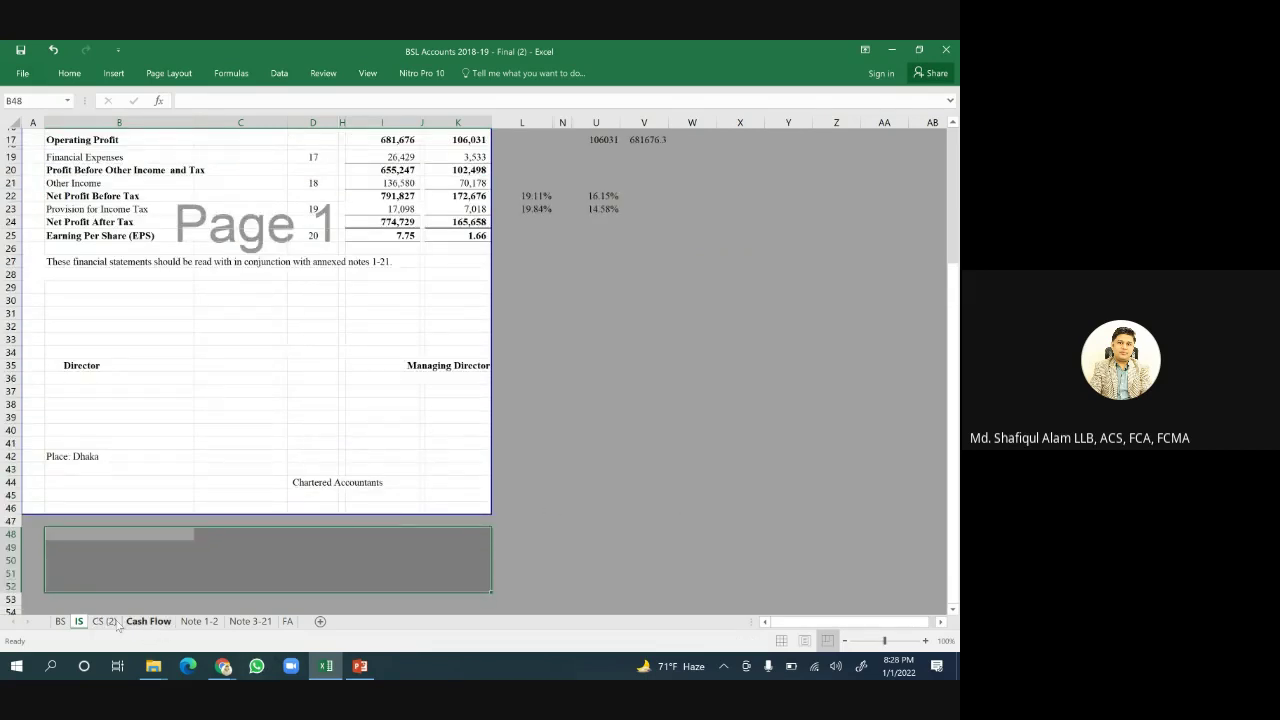
Highlight the "Schedule of Property, Plant & Equipments" title row on the FA sheet in yellow.
left_click(287, 621)
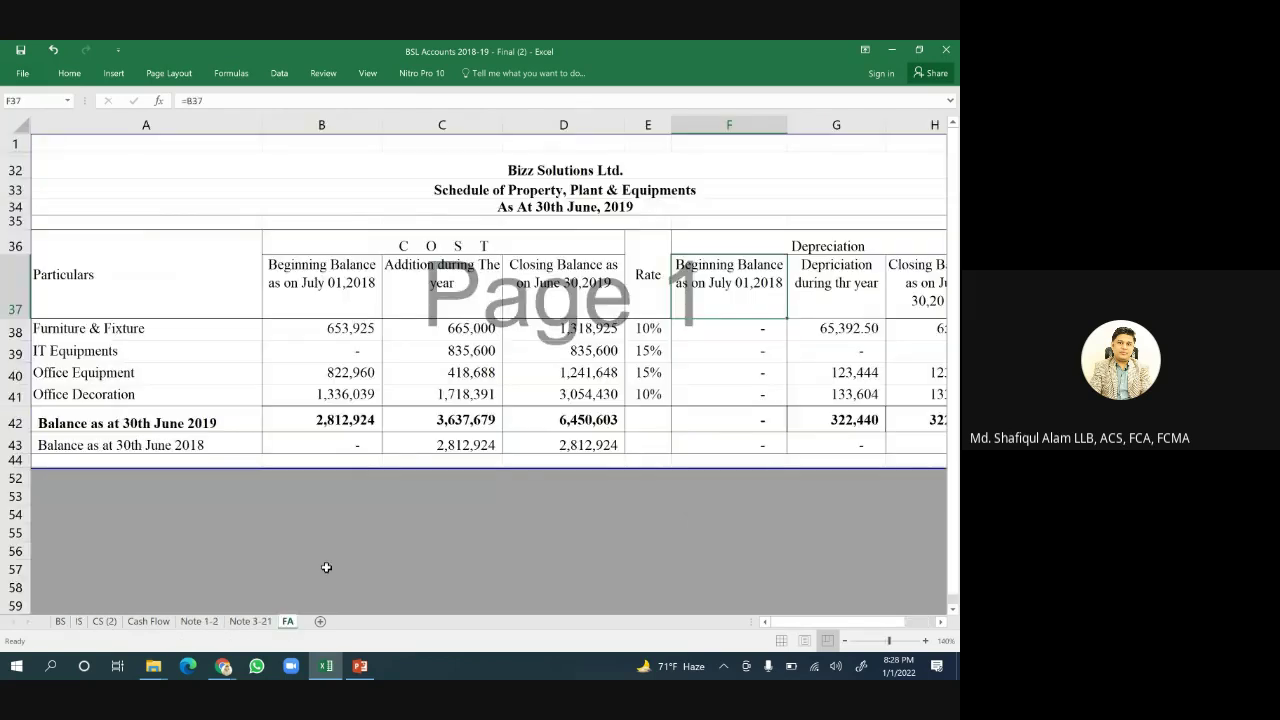
left_click(541, 190)
right_click(541, 190)
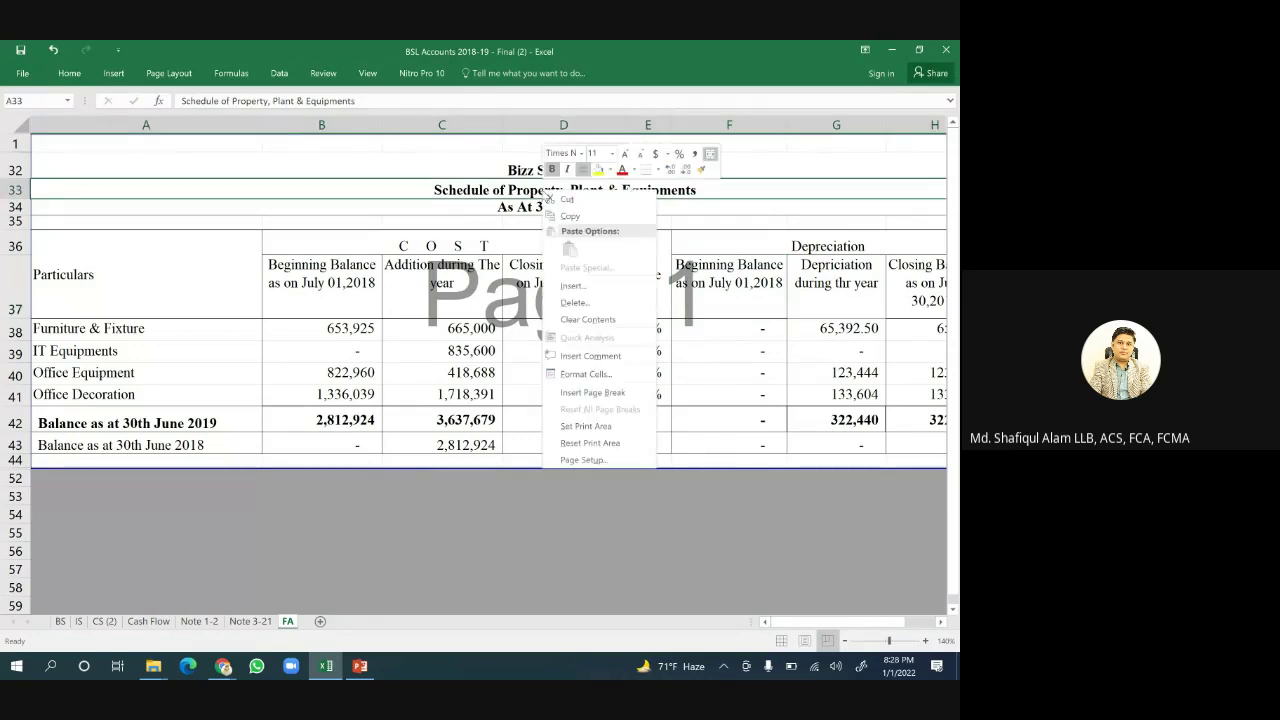
left_click(598, 170)
left_click(295, 171)
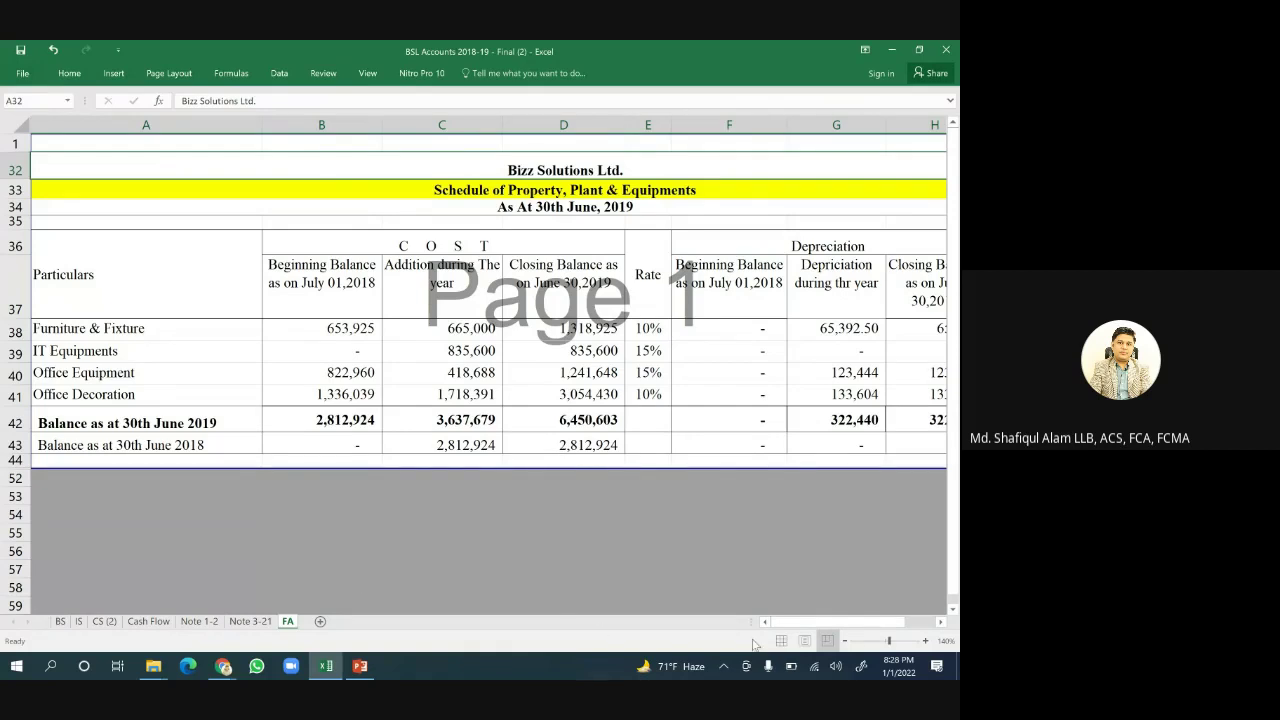
Check the note references for Revenue and Cost of Sales in the income statement on the IS sheet.
mouse_move(798, 627)
left_mouse_down()
mouse_move(836, 627)
mouse_move(798, 627)
left_mouse_up()
left_click(81, 622)
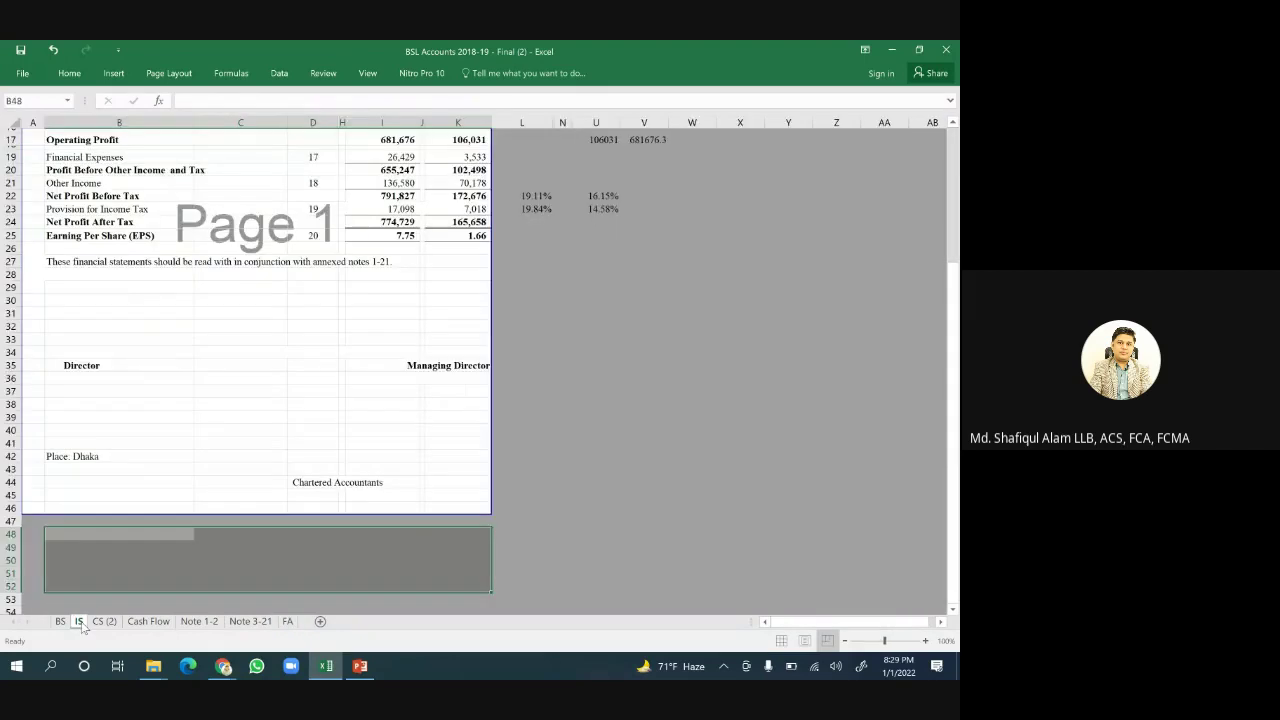
scroll(389, 251, "up", 5)
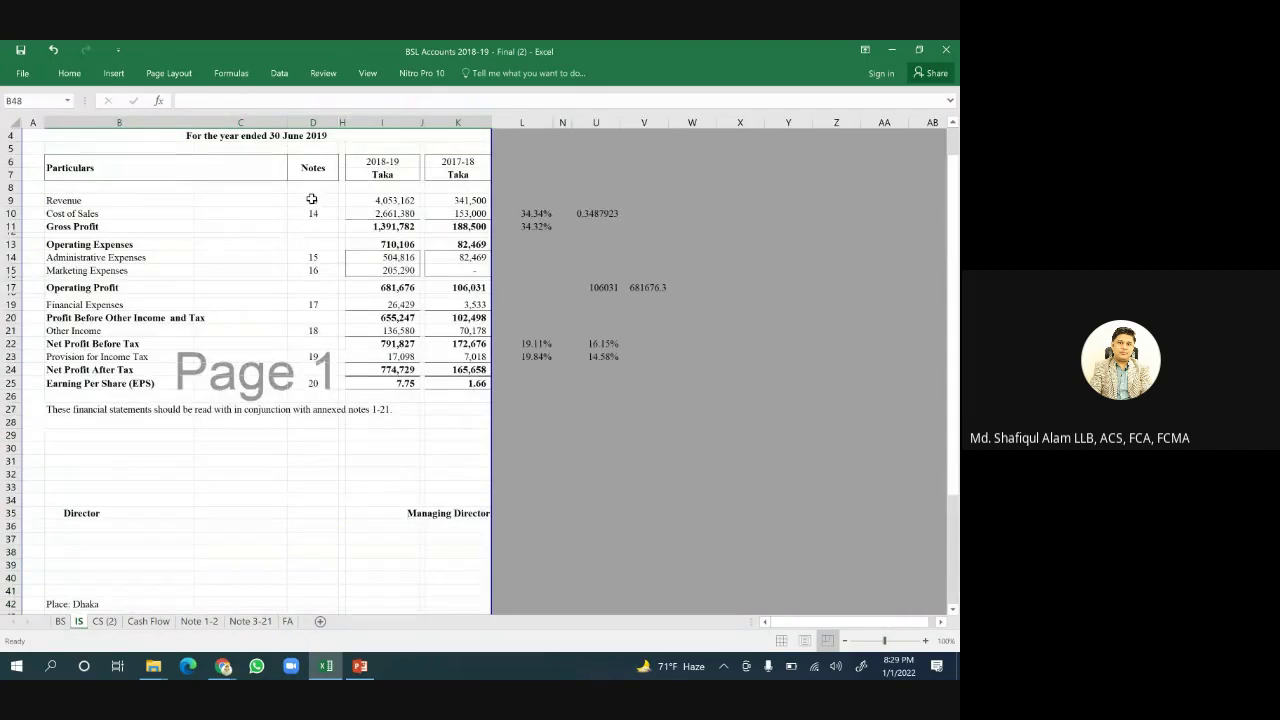
left_click(312, 199)
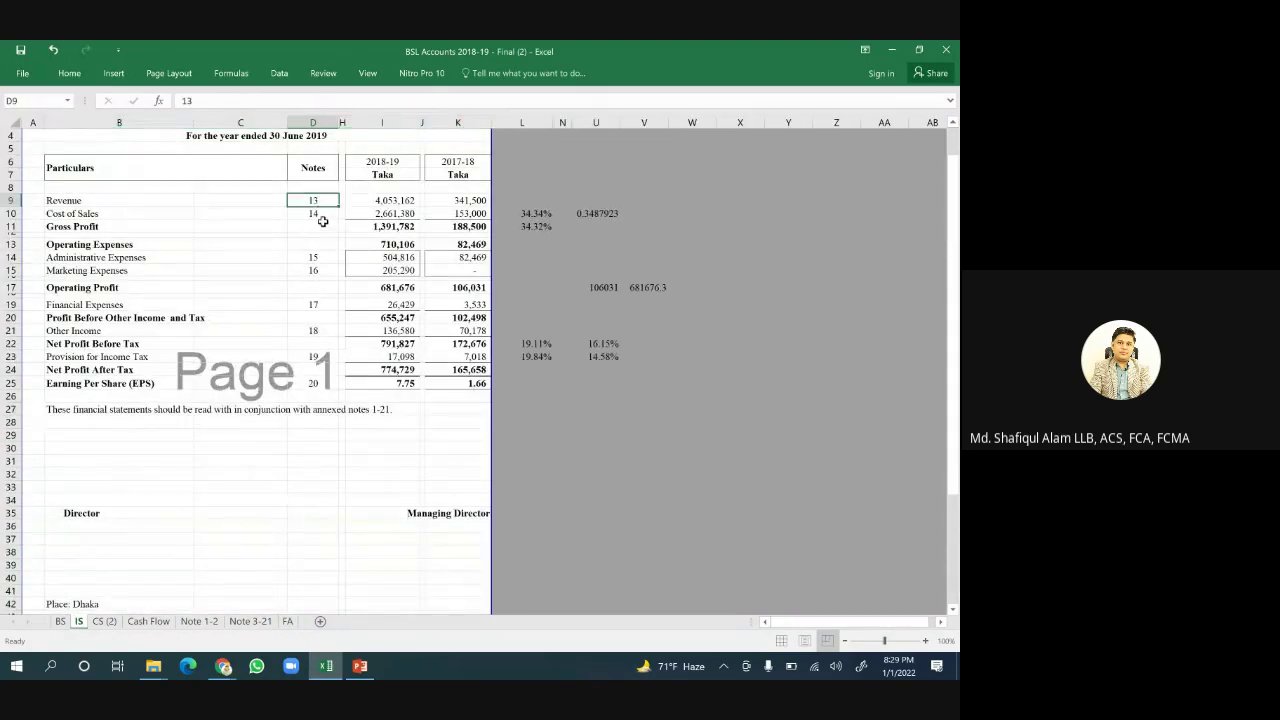
left_click(316, 213)
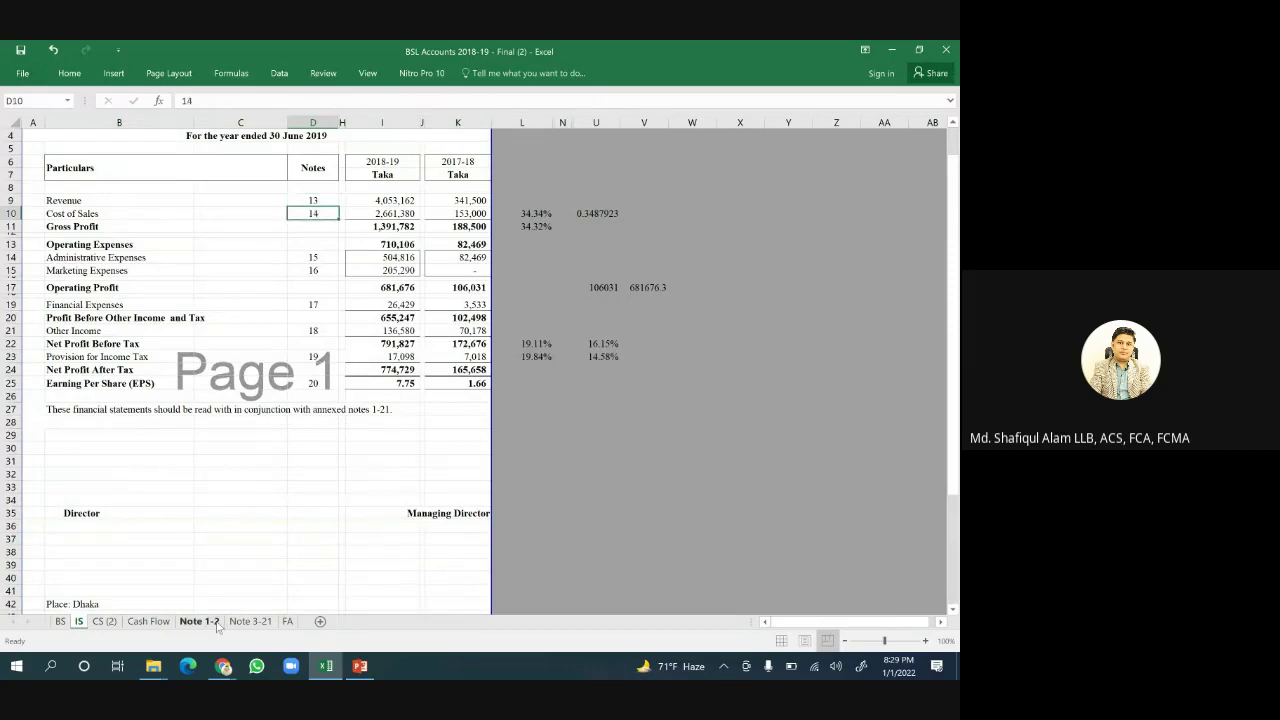
Examine the accounting policies on the Note 1-2 sheet, including the basis of preparation and the fixed asset depreciation rates.
left_click(205, 621)
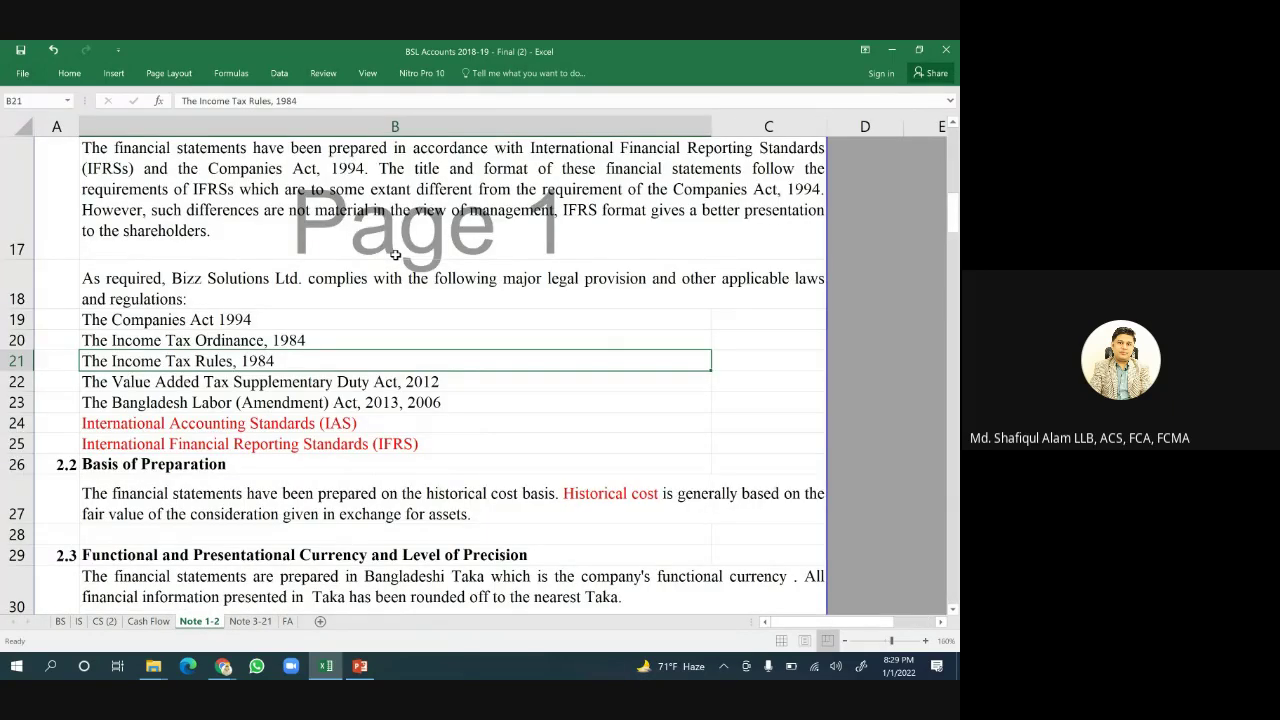
scroll(345, 377, "up", 5)
scroll(345, 377, "down", 20)
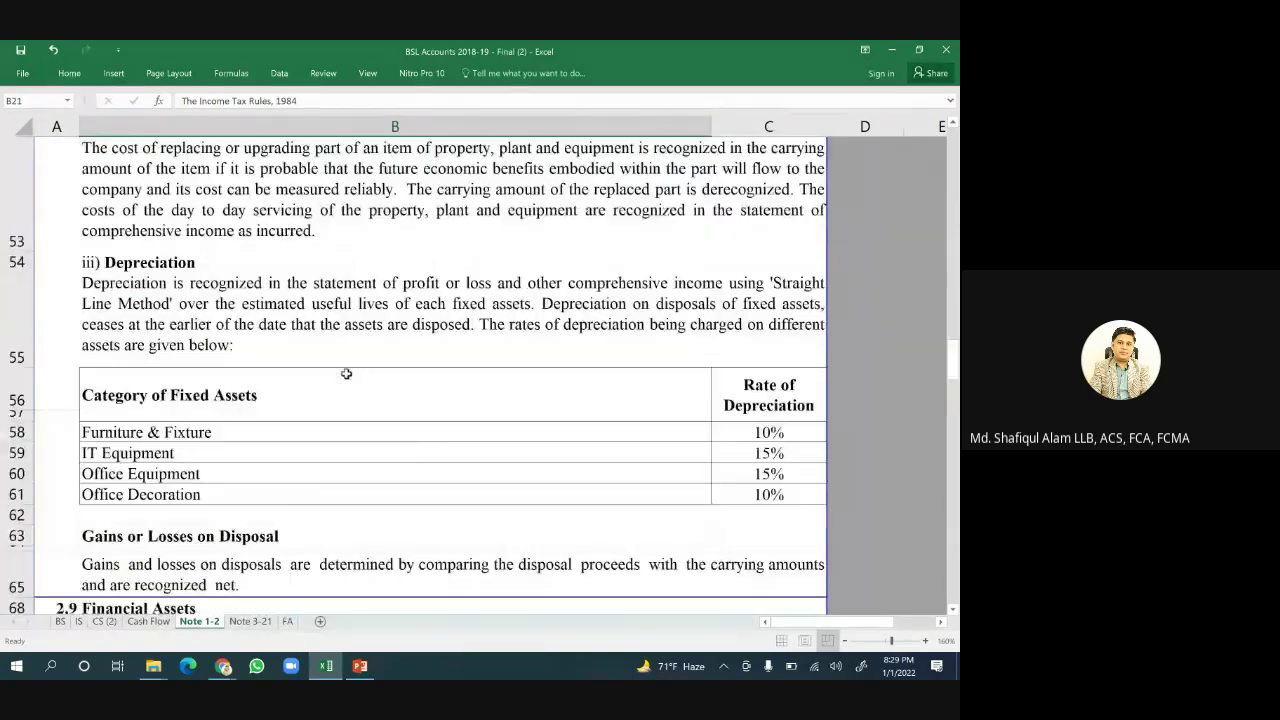
scroll(300, 437, "down", 10)
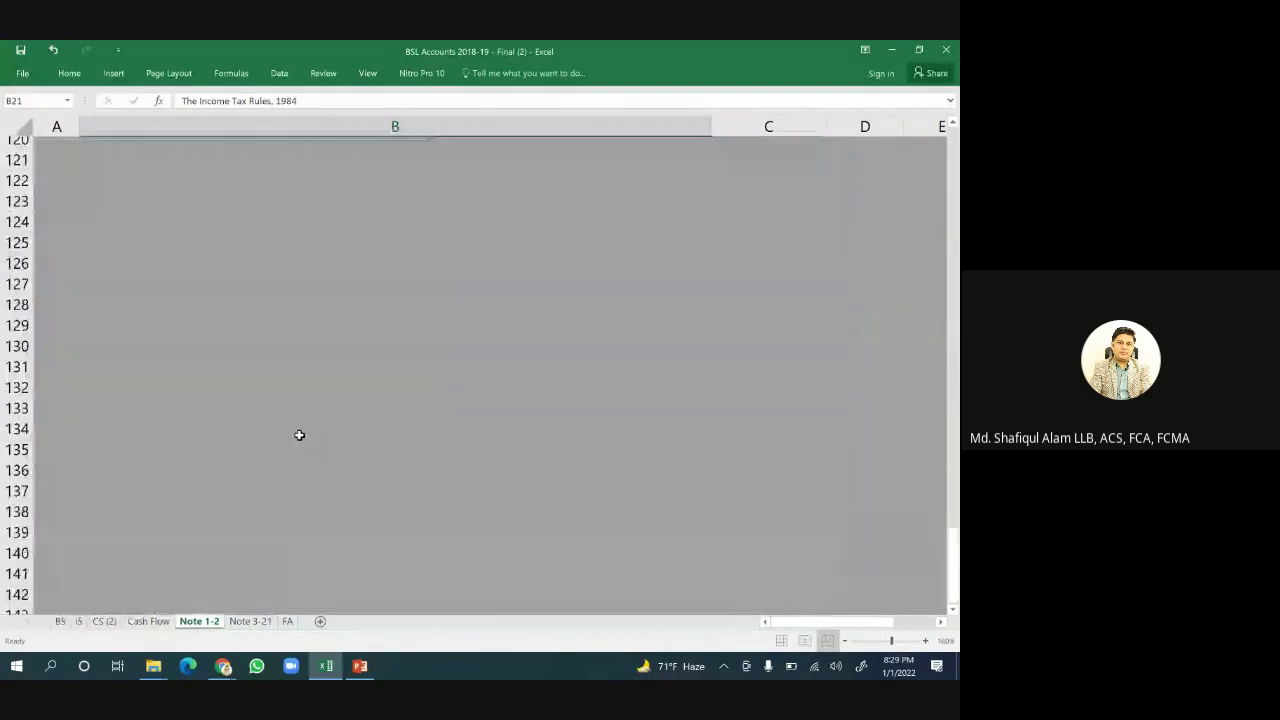
scroll(297, 434, "up", 8)
scroll(301, 432, "up", 10)
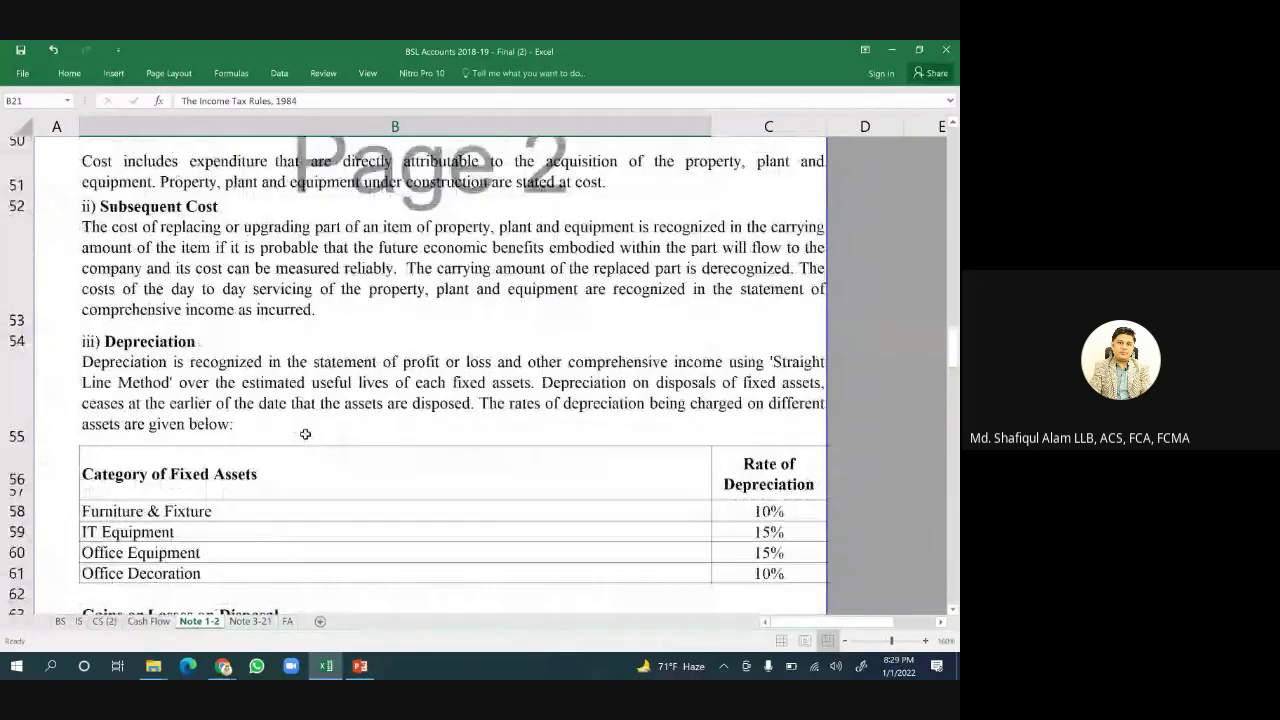
Examine the supporting notes on the Note 3-21 sheet and return to the statement of financial position on the BS sheet.
left_click(250, 621)
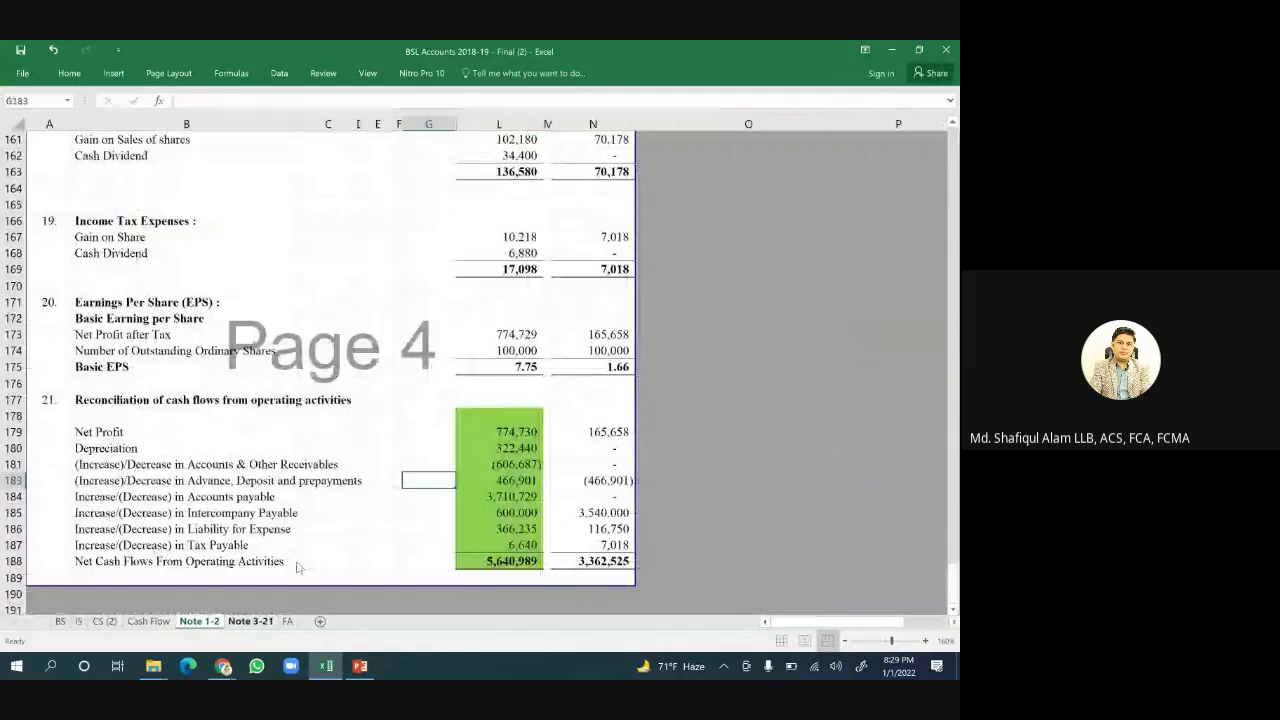
scroll(387, 432, "up", 6)
scroll(386, 432, "up", 20)
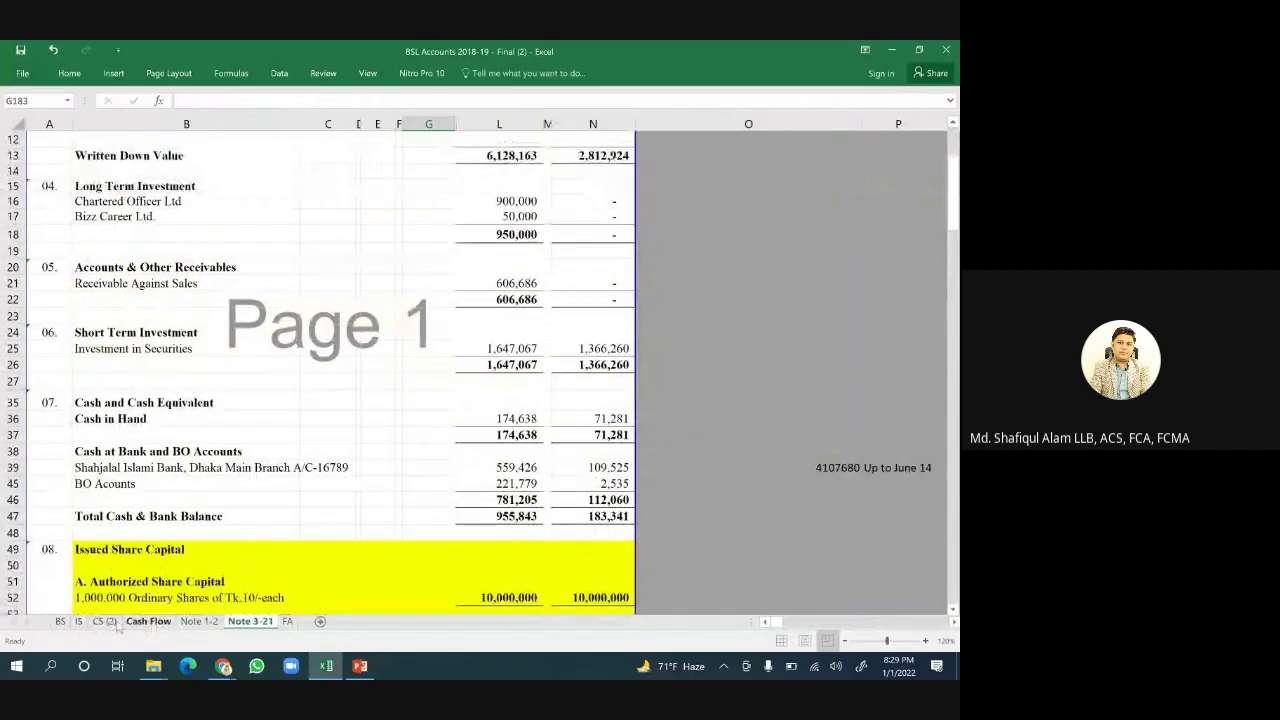
left_click(61, 621)
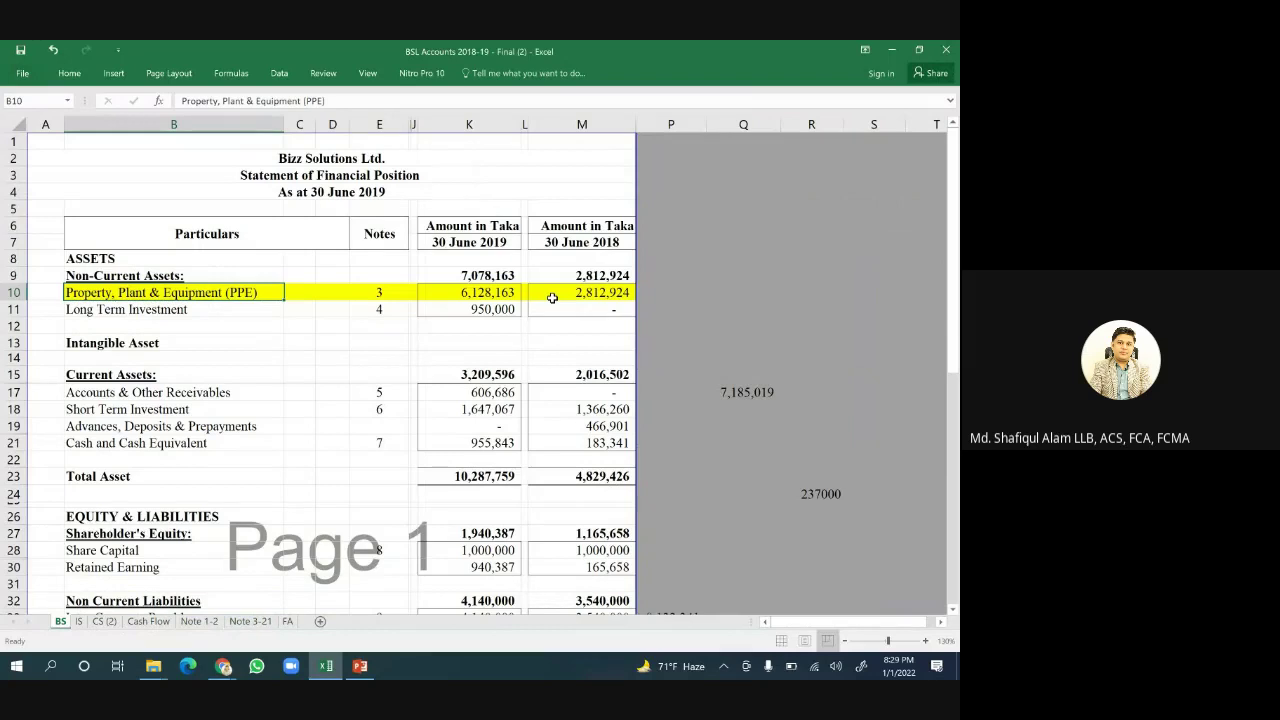
Compare the 2019 Property, Plant & Equipment amount on the BS sheet with the fixed asset schedule on the FA sheet.
left_click(489, 292)
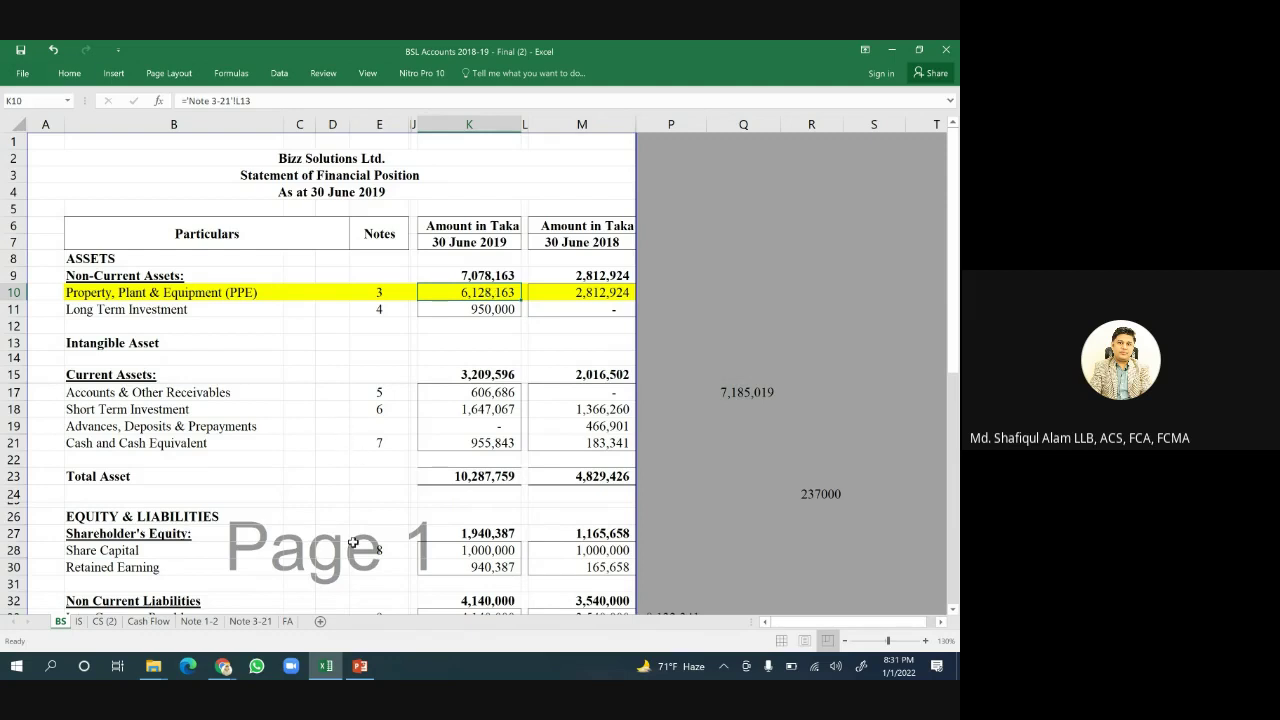
left_click(287, 621)
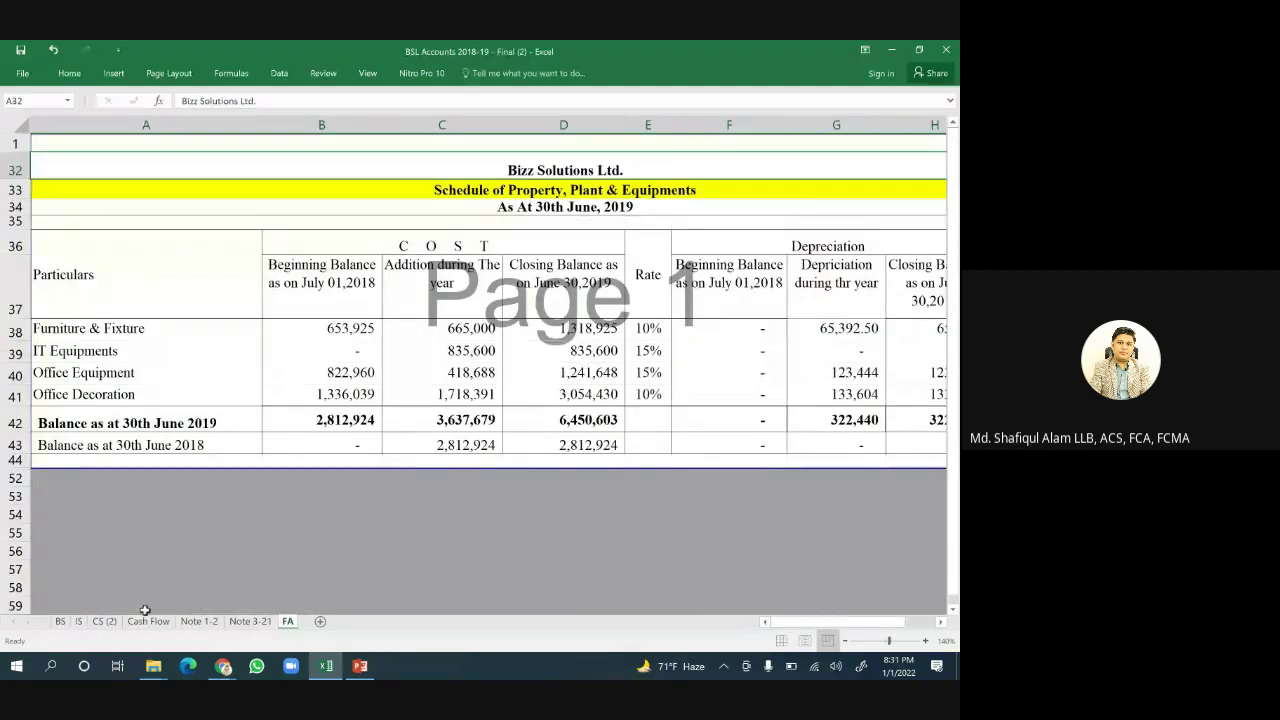
left_click(60, 621)
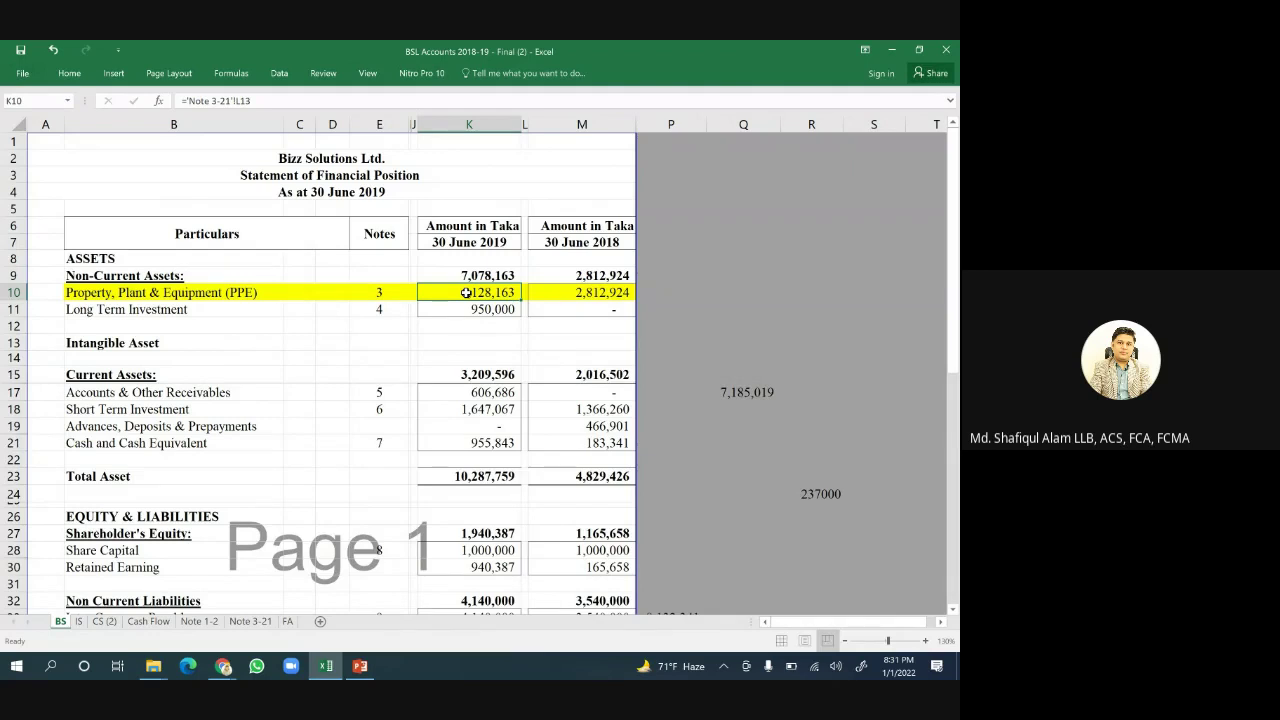
left_click(288, 621)
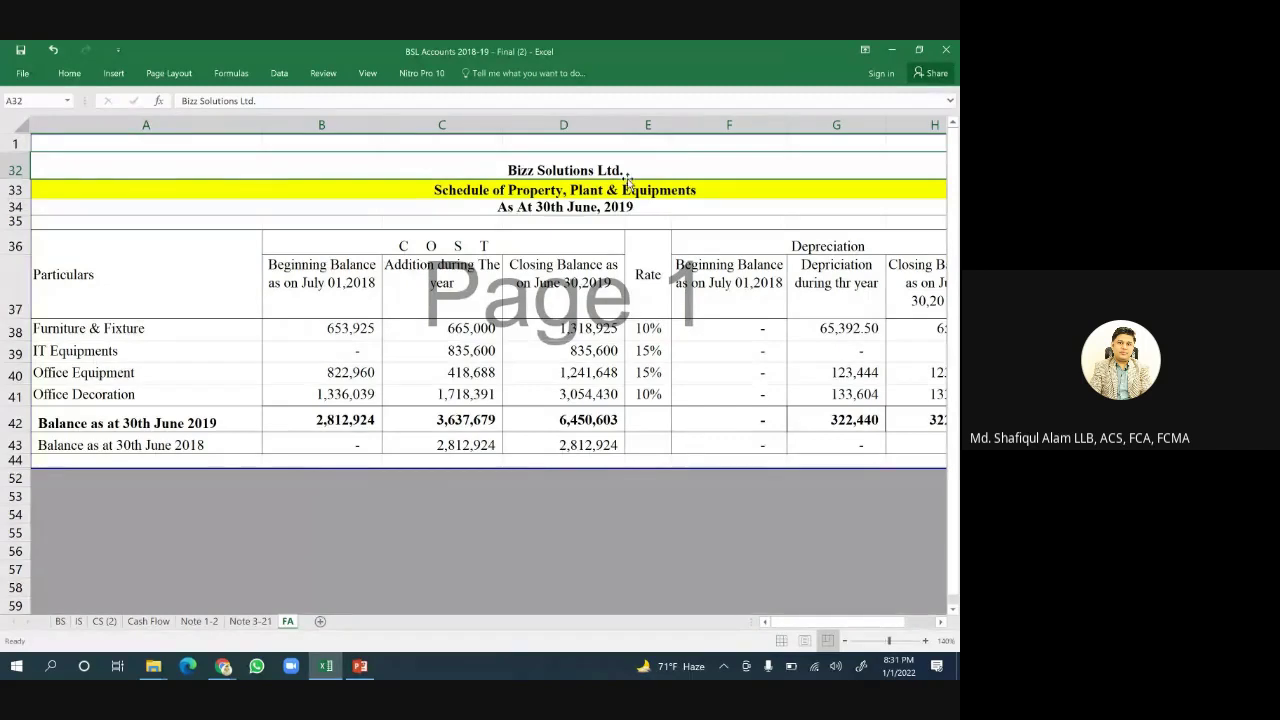
Examine the beginning cost balances as on July 01, 2018 for each asset class and their total on the FA sheet.
left_click(324, 275)
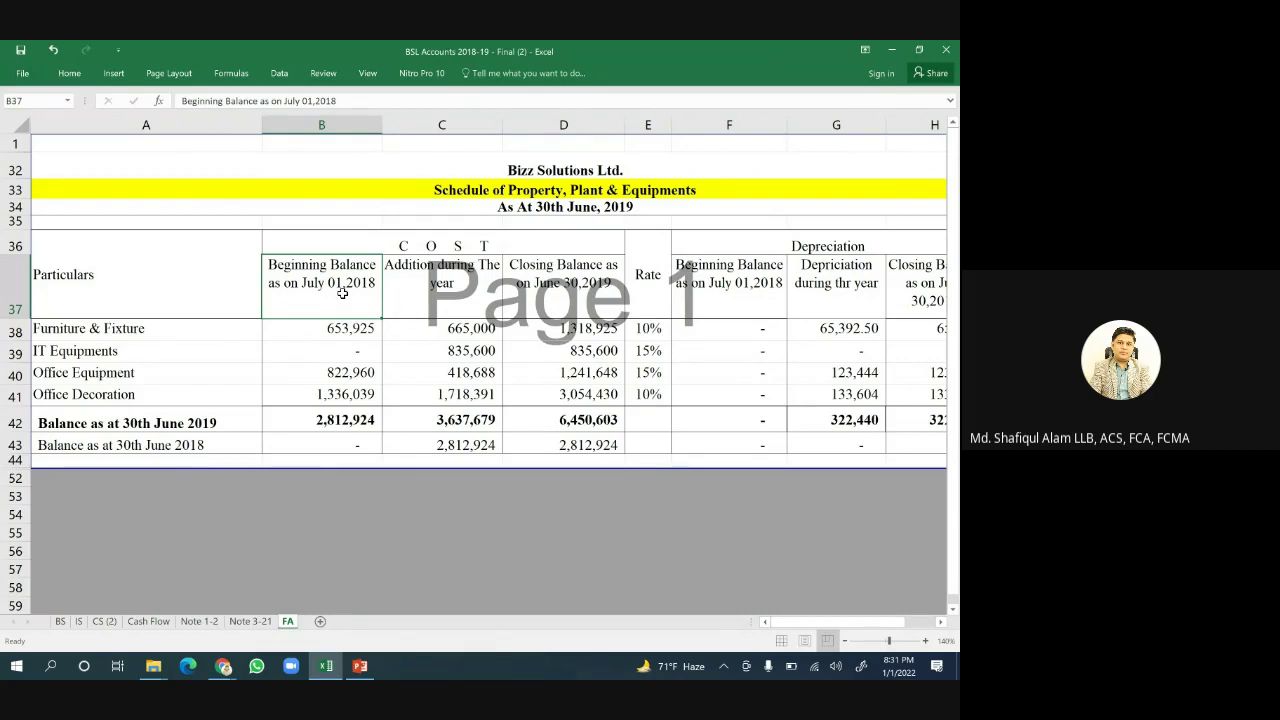
left_click(355, 329)
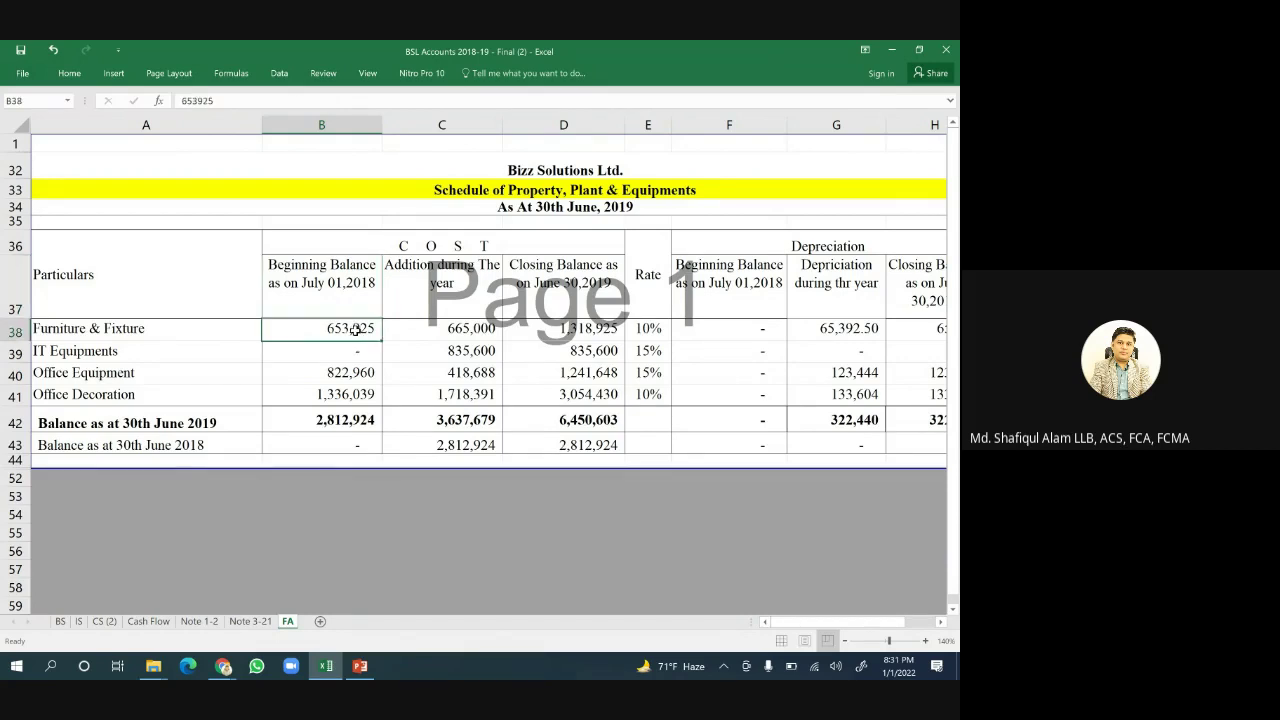
left_click(355, 373)
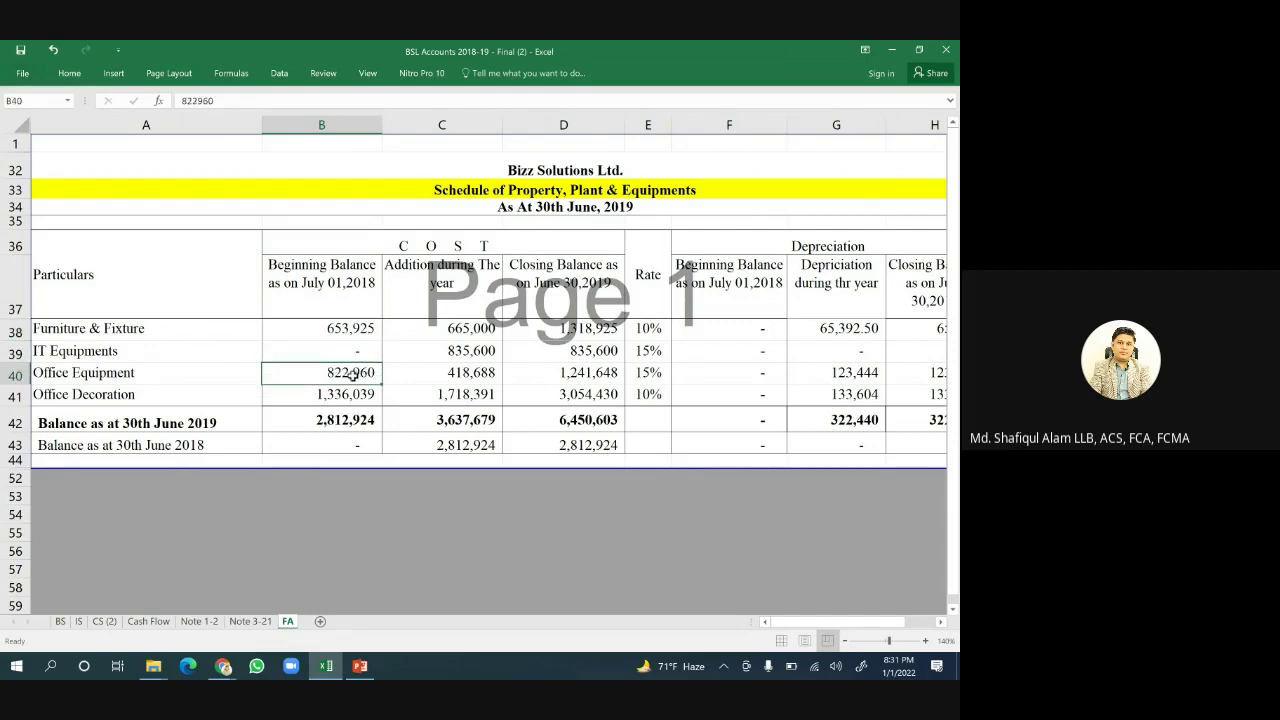
left_click(345, 394)
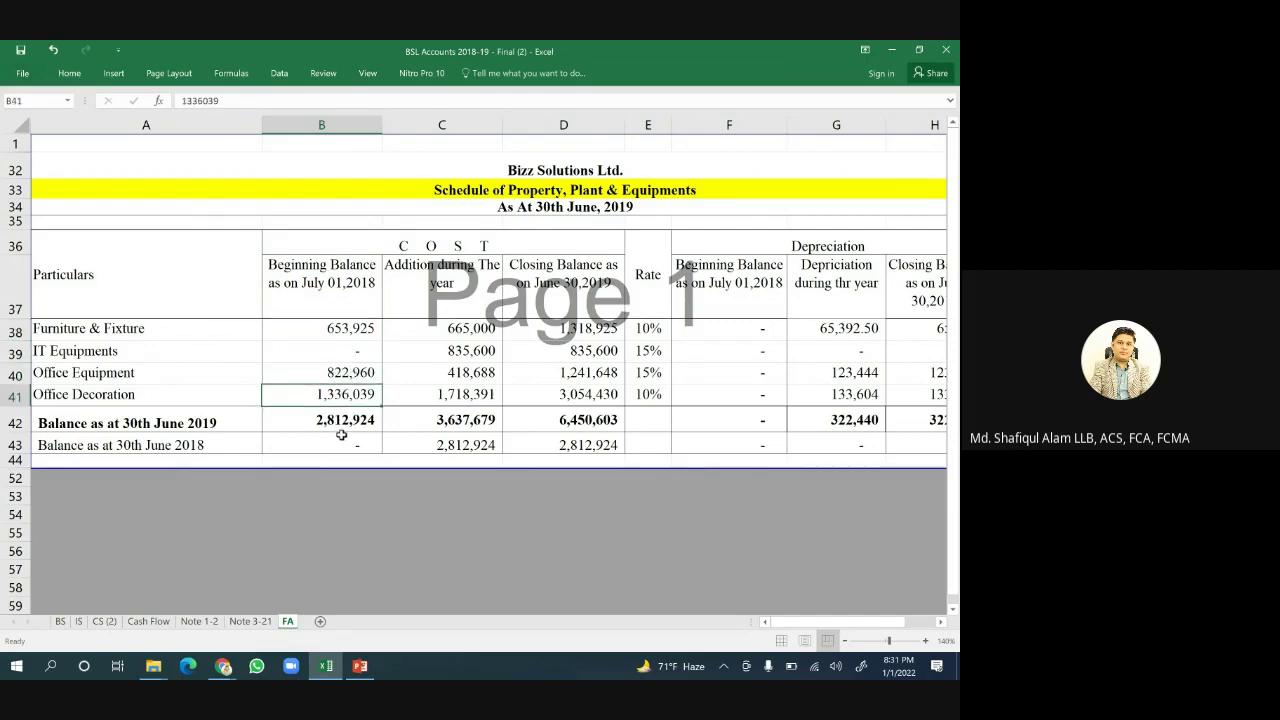
left_click(344, 421)
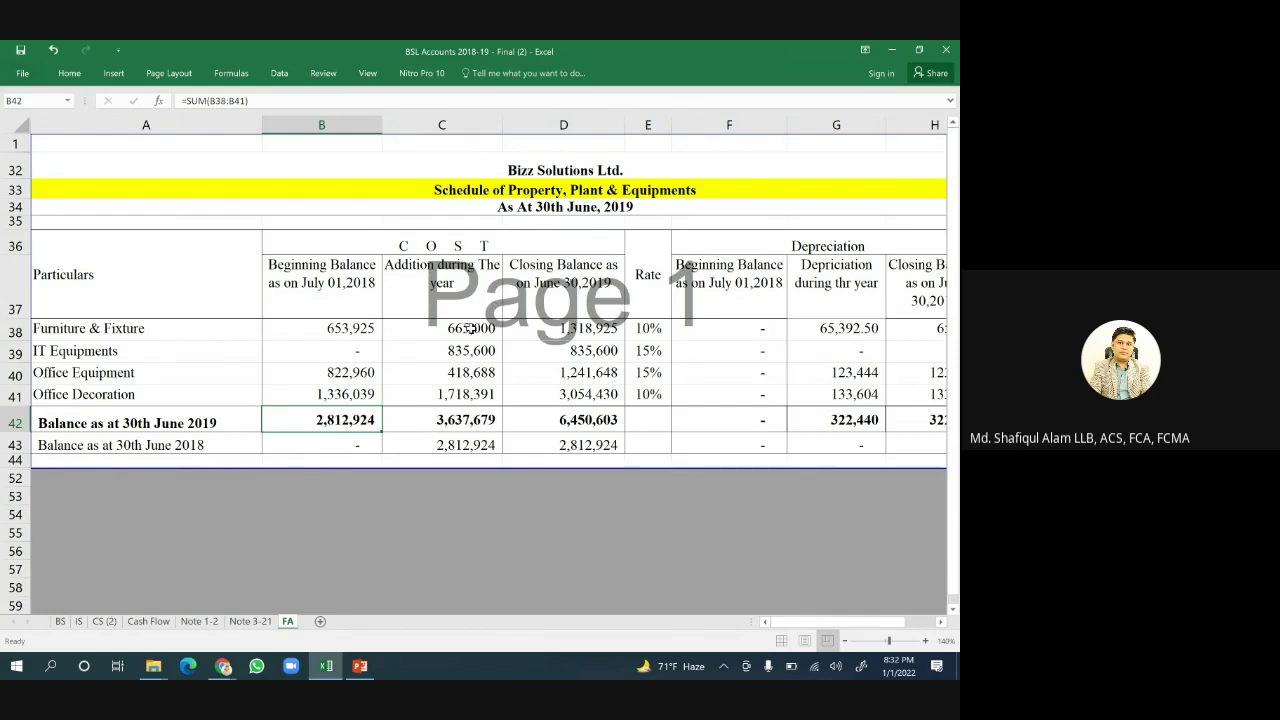
left_click(467, 325)
left_click_drag(361, 330, 361, 393)
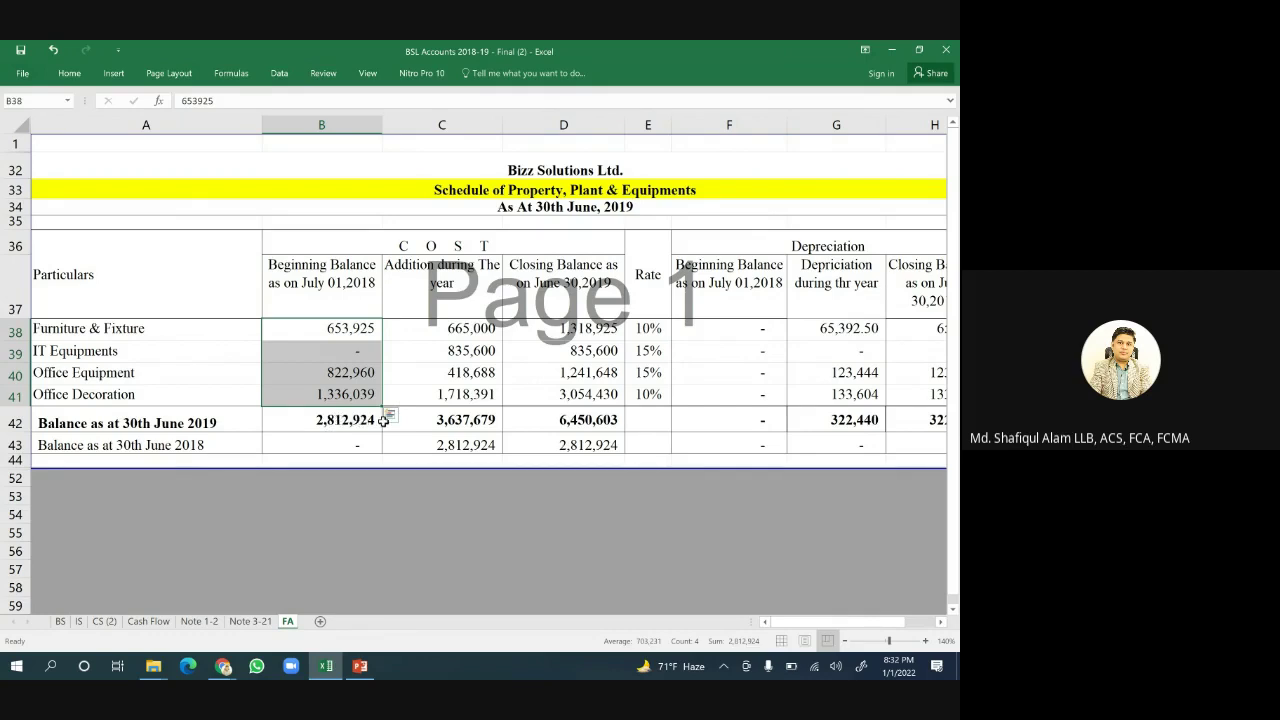
right_click(348, 421)
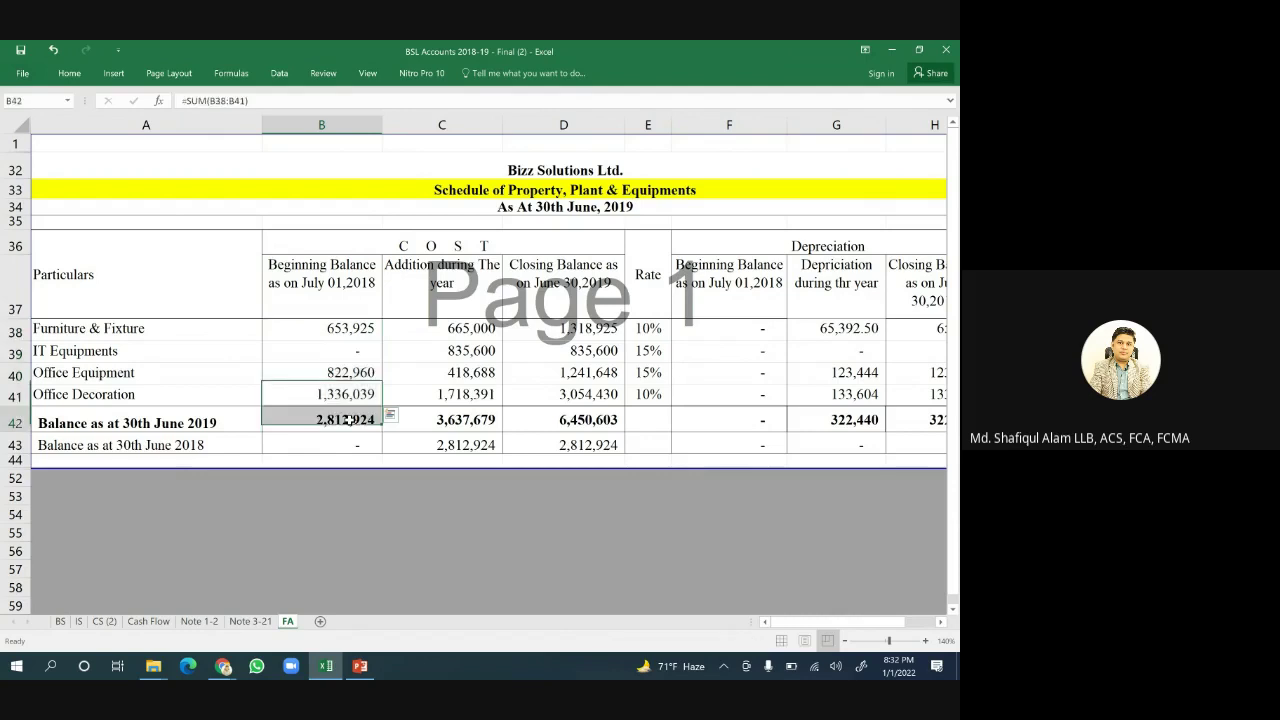
left_click(281, 441)
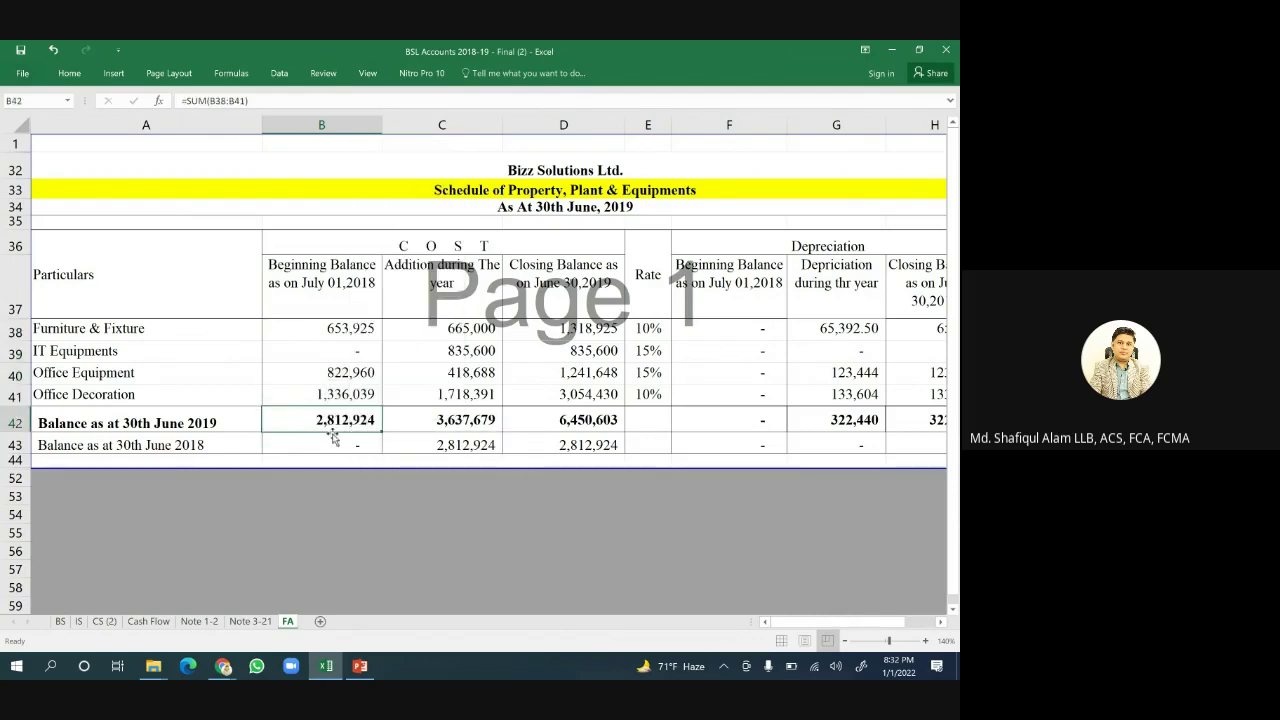
left_click(461, 447)
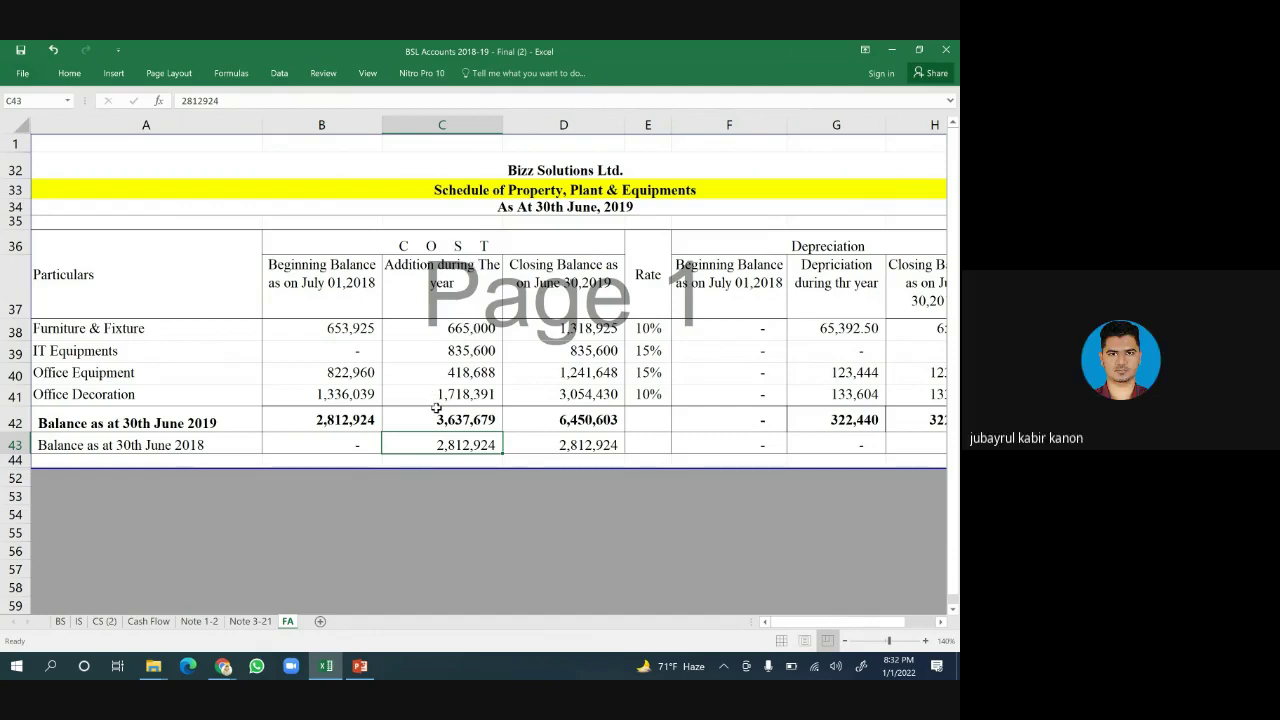
Move the beginning balance total from cell B42 to B43, into the "Balance as at 30th June 2018" row.
right_click(349, 420)
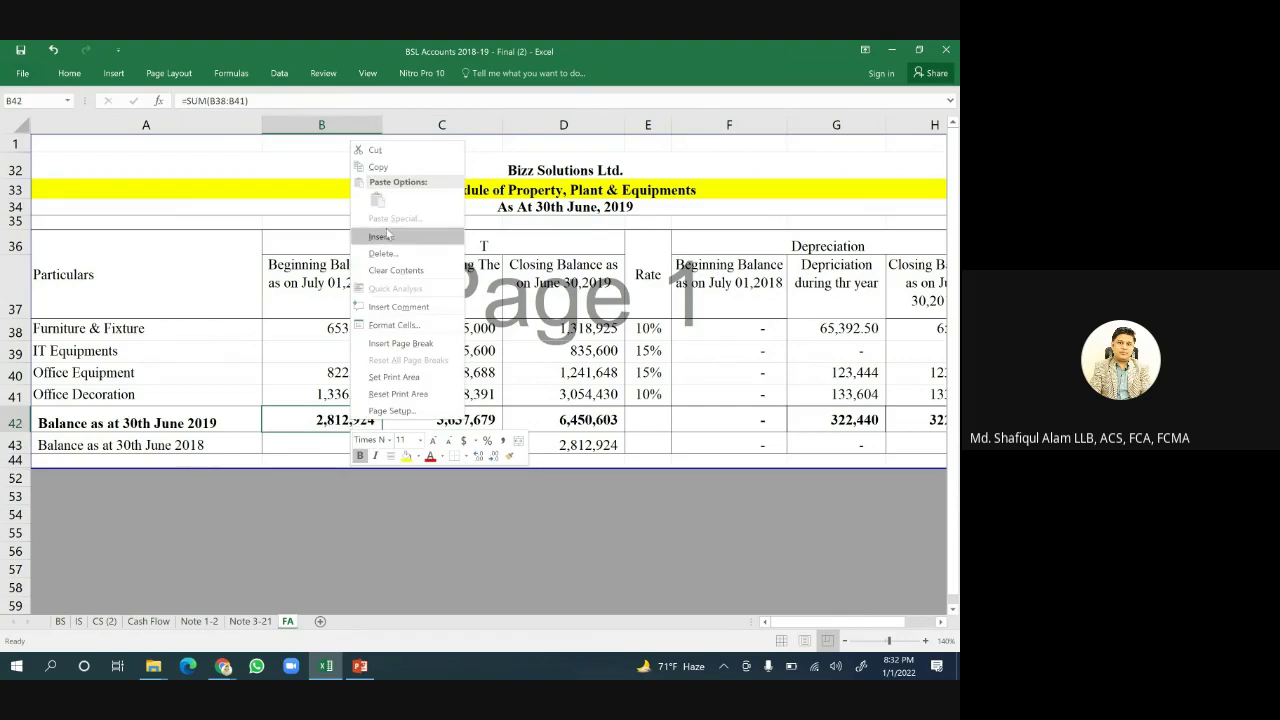
left_click(378, 151)
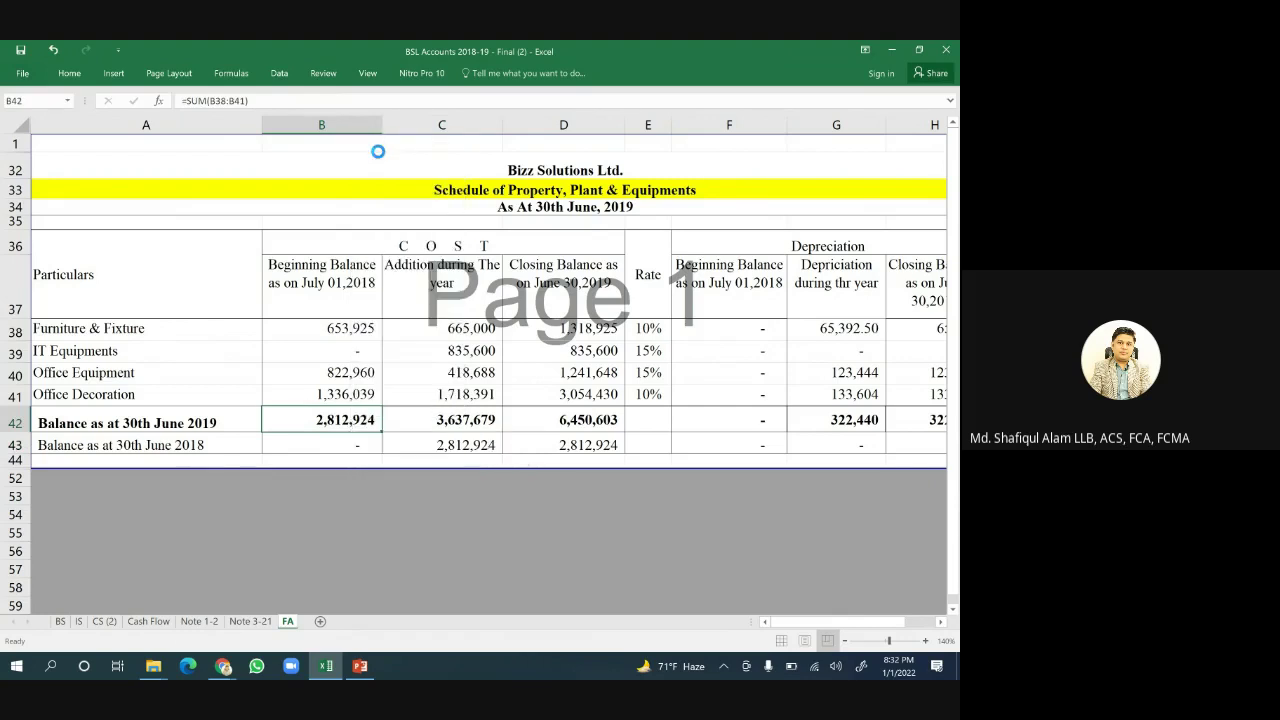
right_click(323, 446)
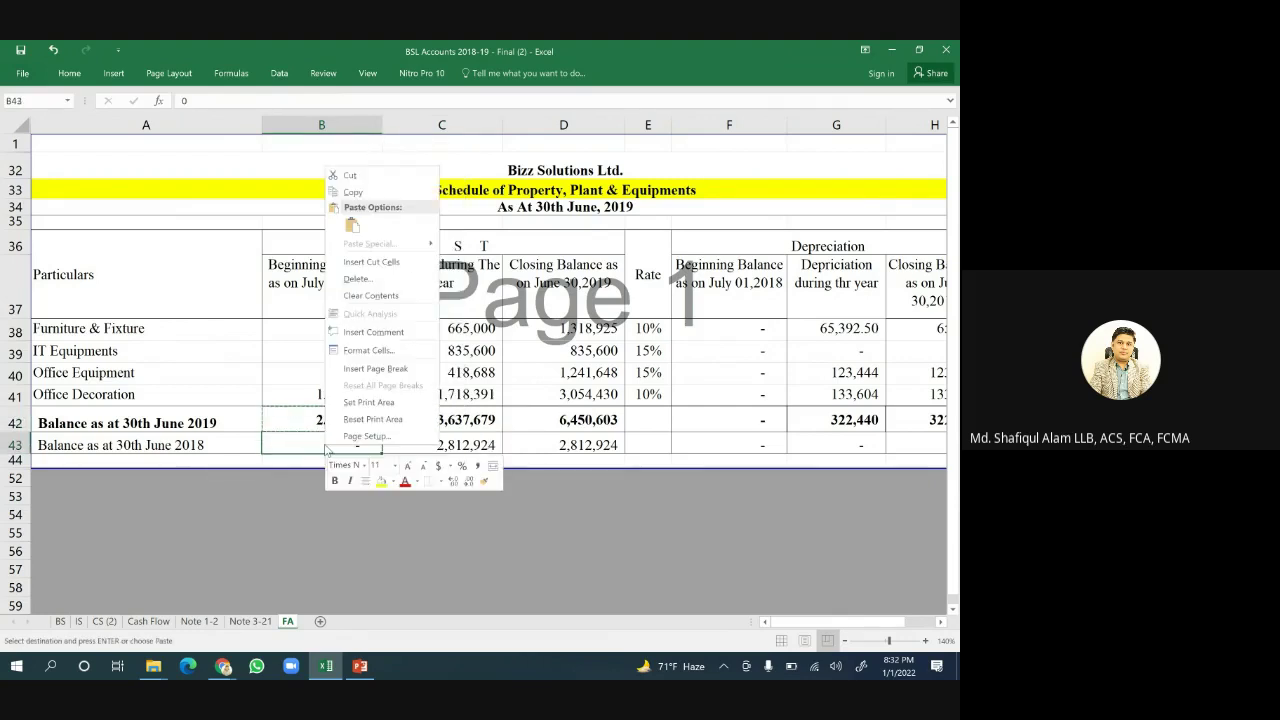
left_click(351, 226)
left_click(429, 491)
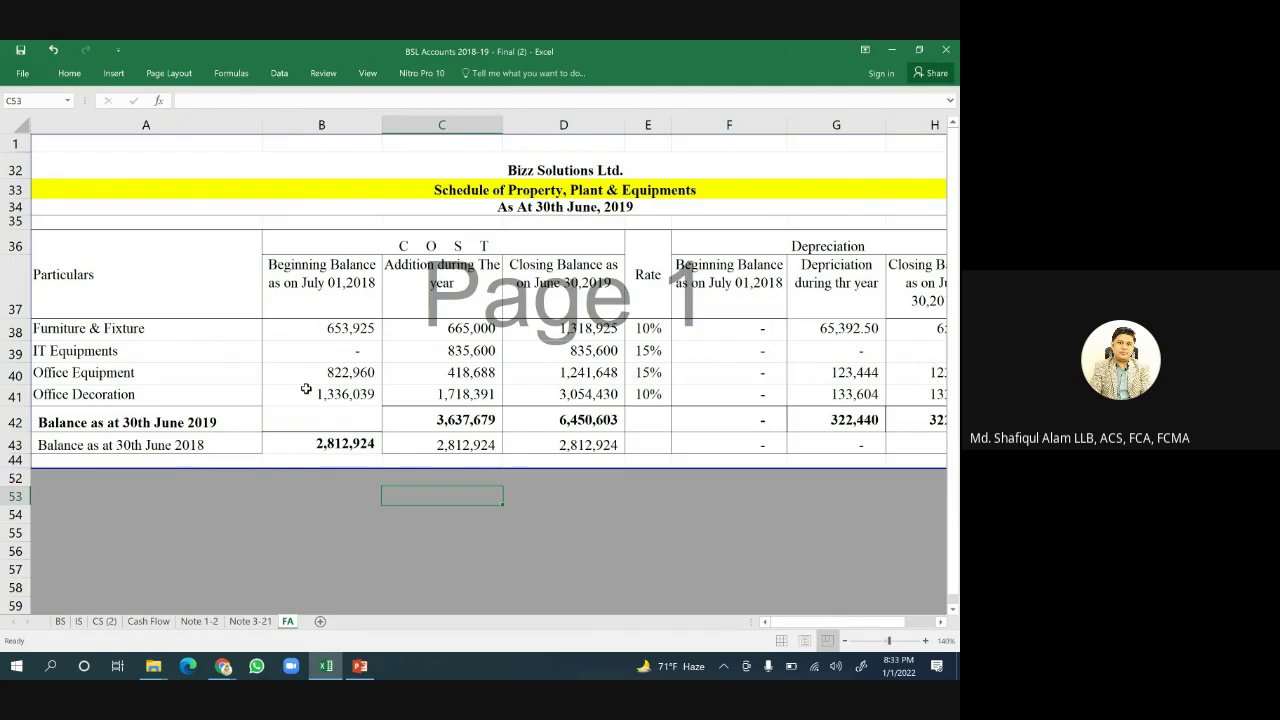
Examine the additions during the year for the asset classes and their 2019 and 2018 totals.
left_click(463, 332)
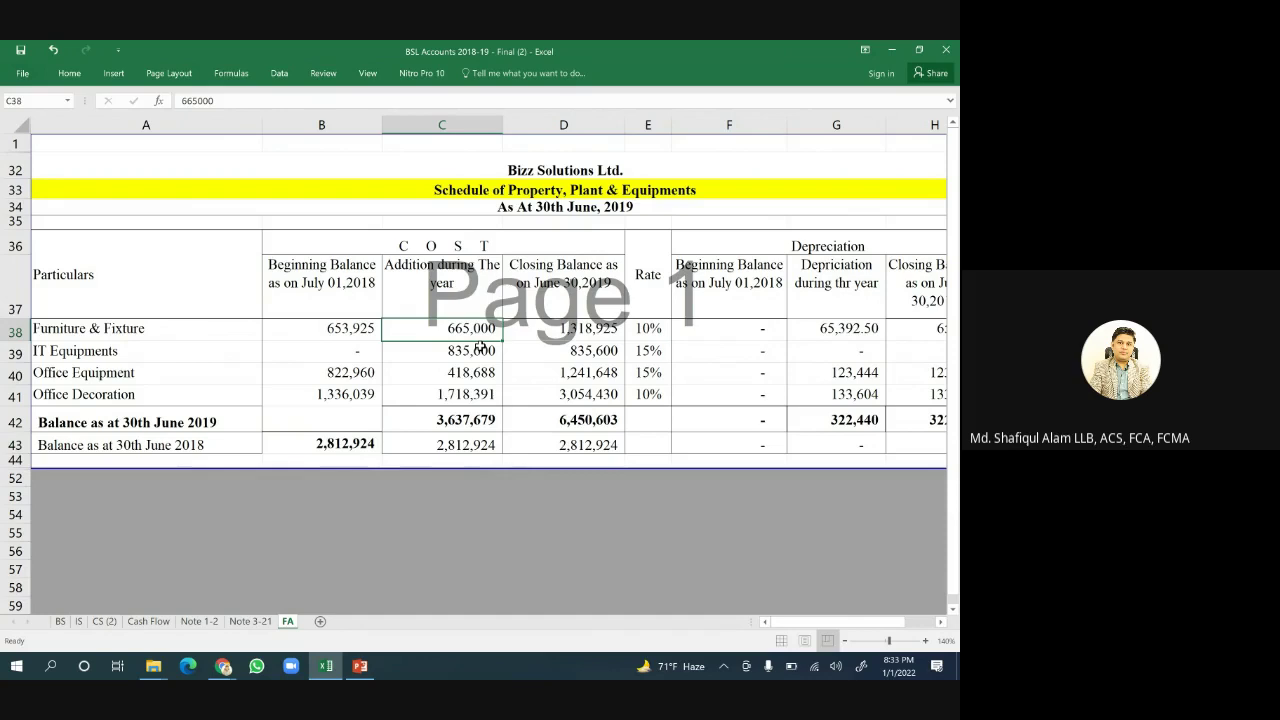
left_click(470, 351)
left_click(466, 368)
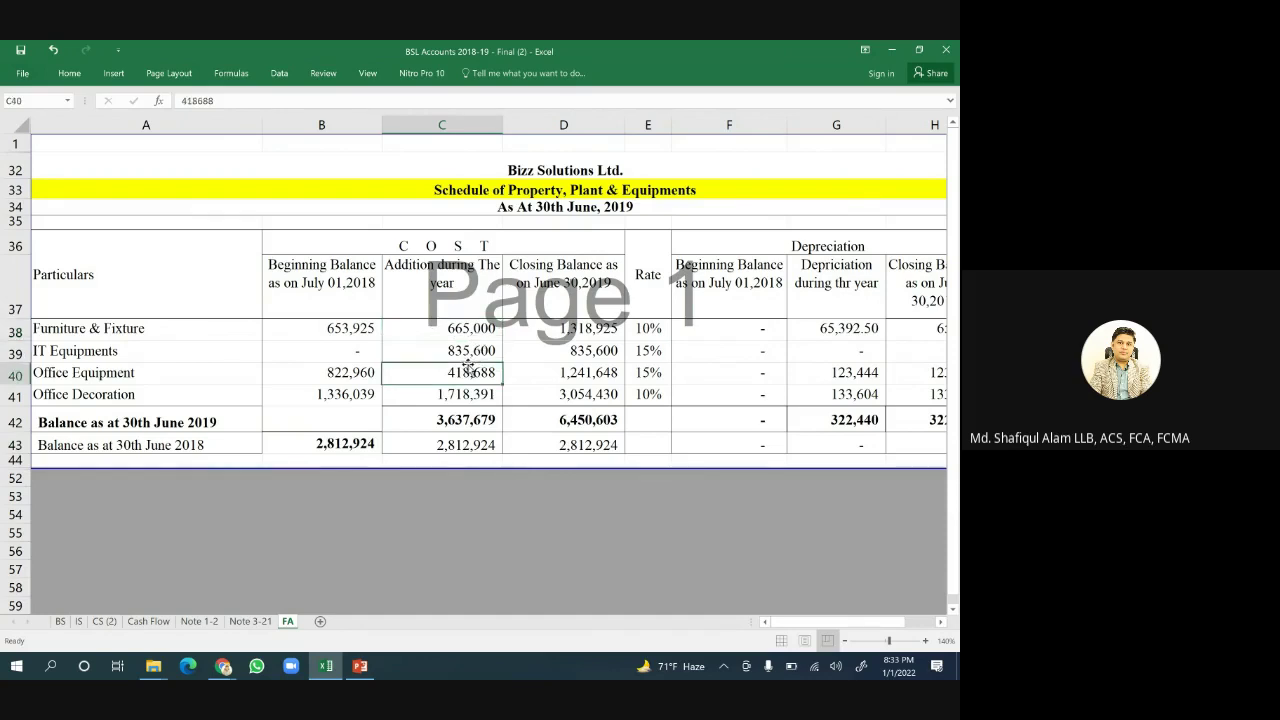
left_click(481, 351)
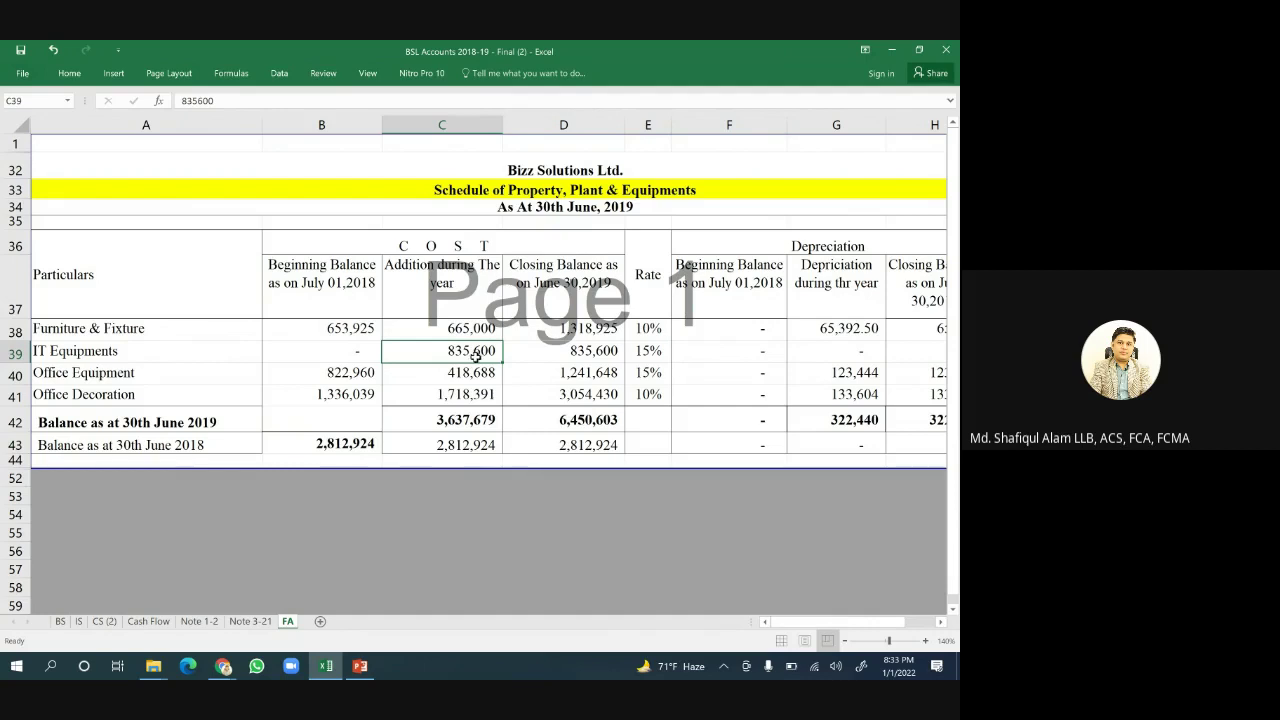
left_click(466, 379)
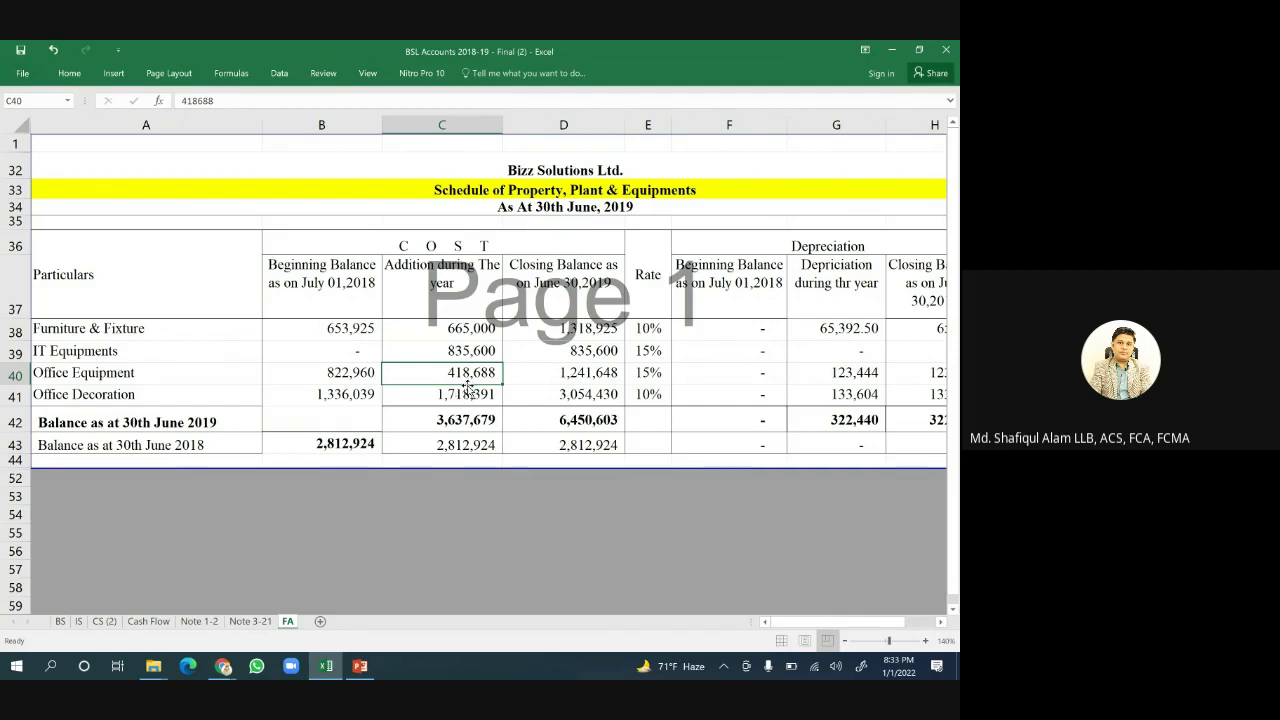
left_click(468, 443)
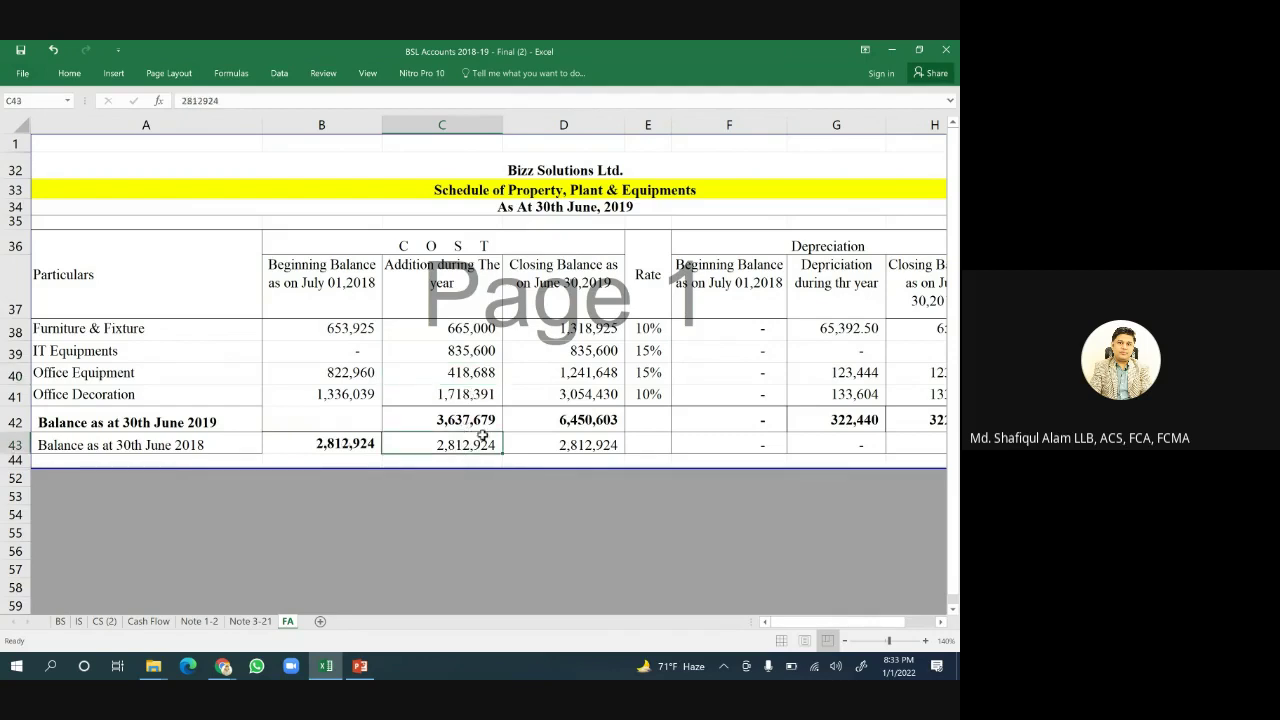
left_click(458, 419)
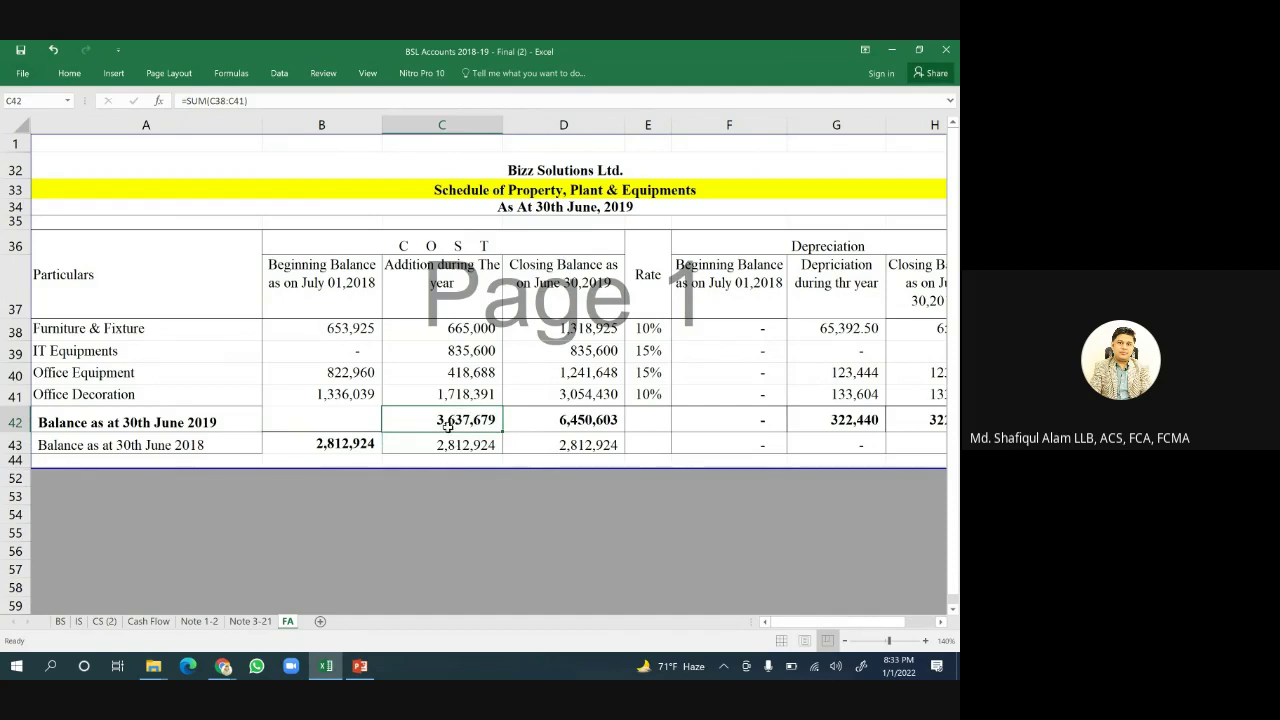
Clear the closing cost balance in the "Balance as at 30th June 2018" row, cell D43.
left_click(578, 420)
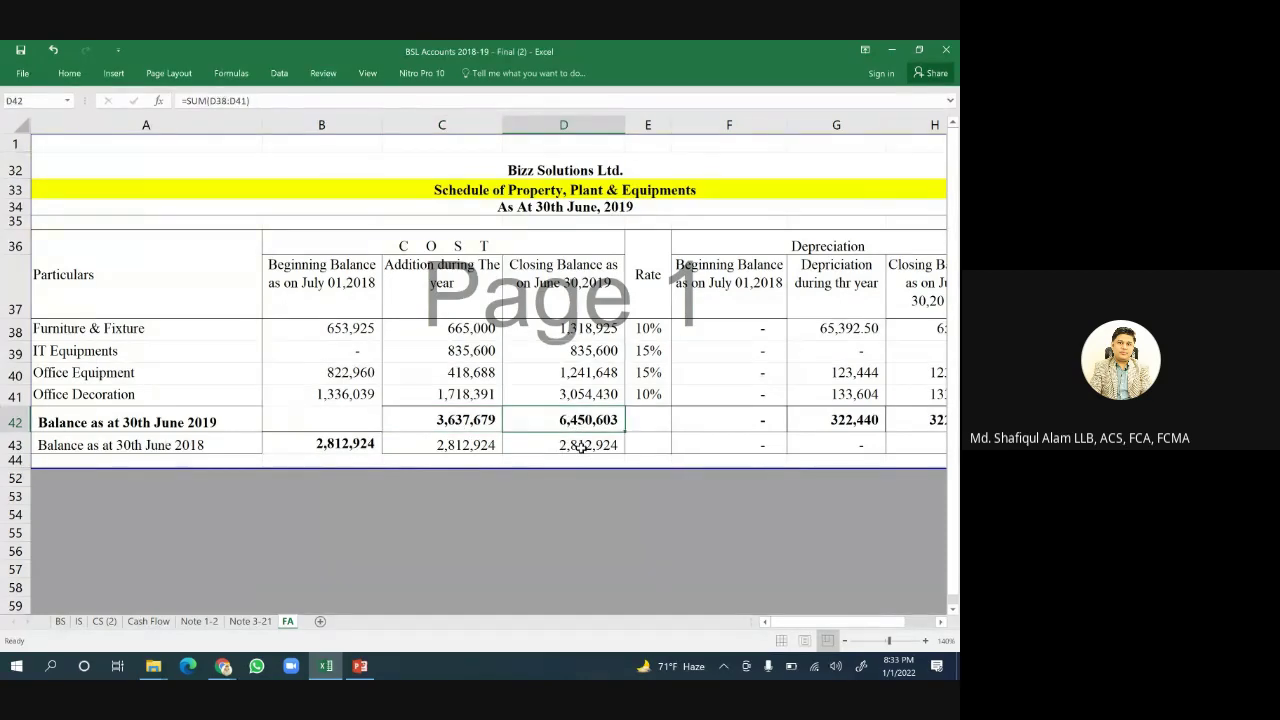
left_click(581, 447)
key("Delete")
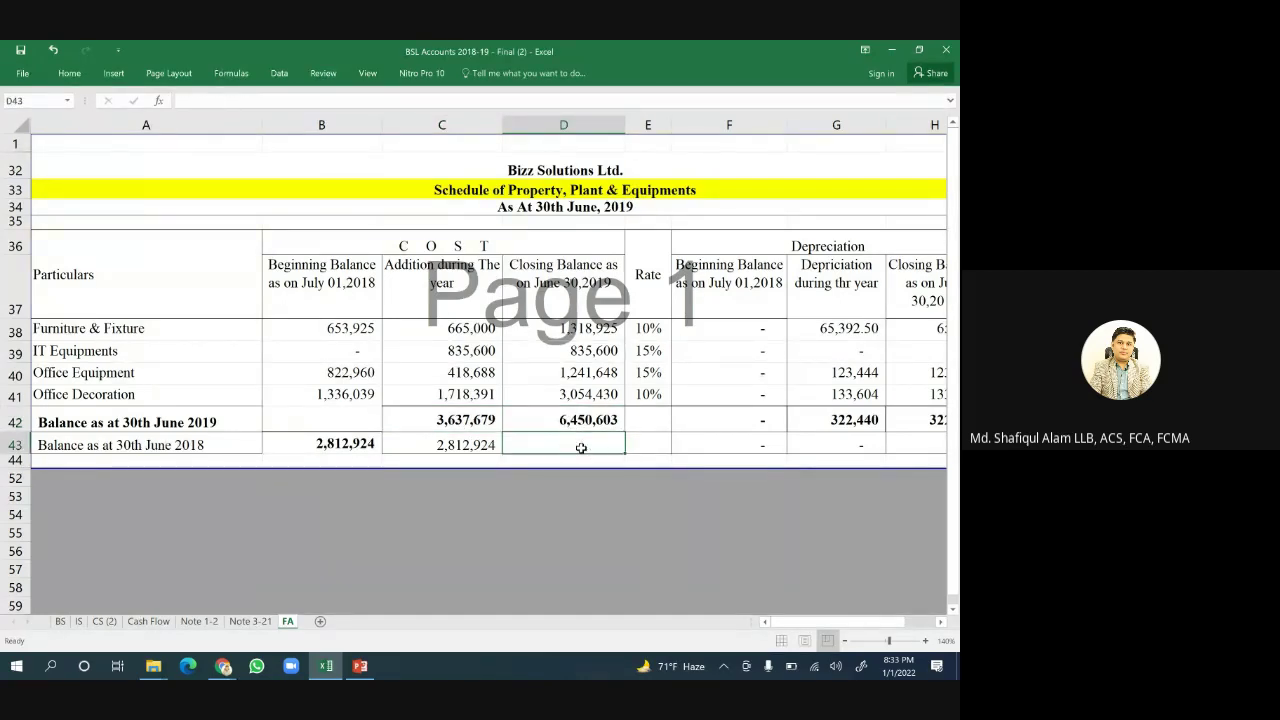
left_click(602, 418)
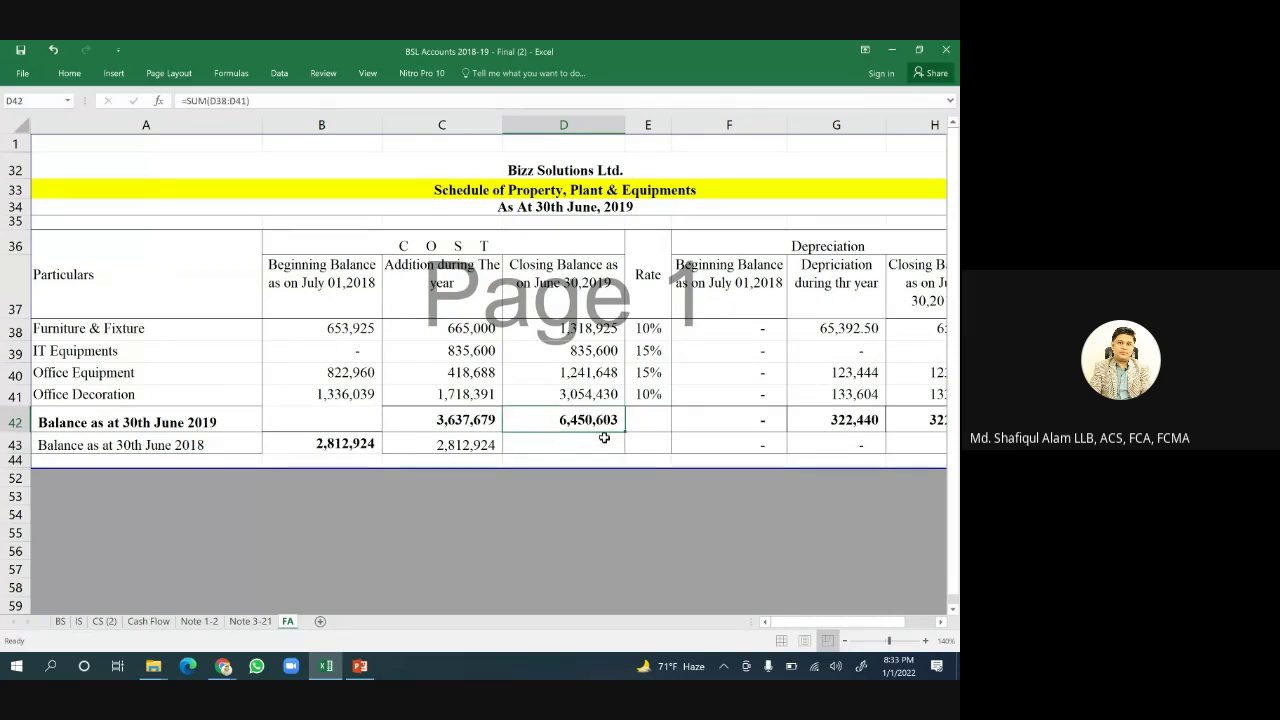
Check the depreciation rates of Furniture & Fixture, IT Equipments, Office Equipment and Office Decoration.
left_click(657, 327)
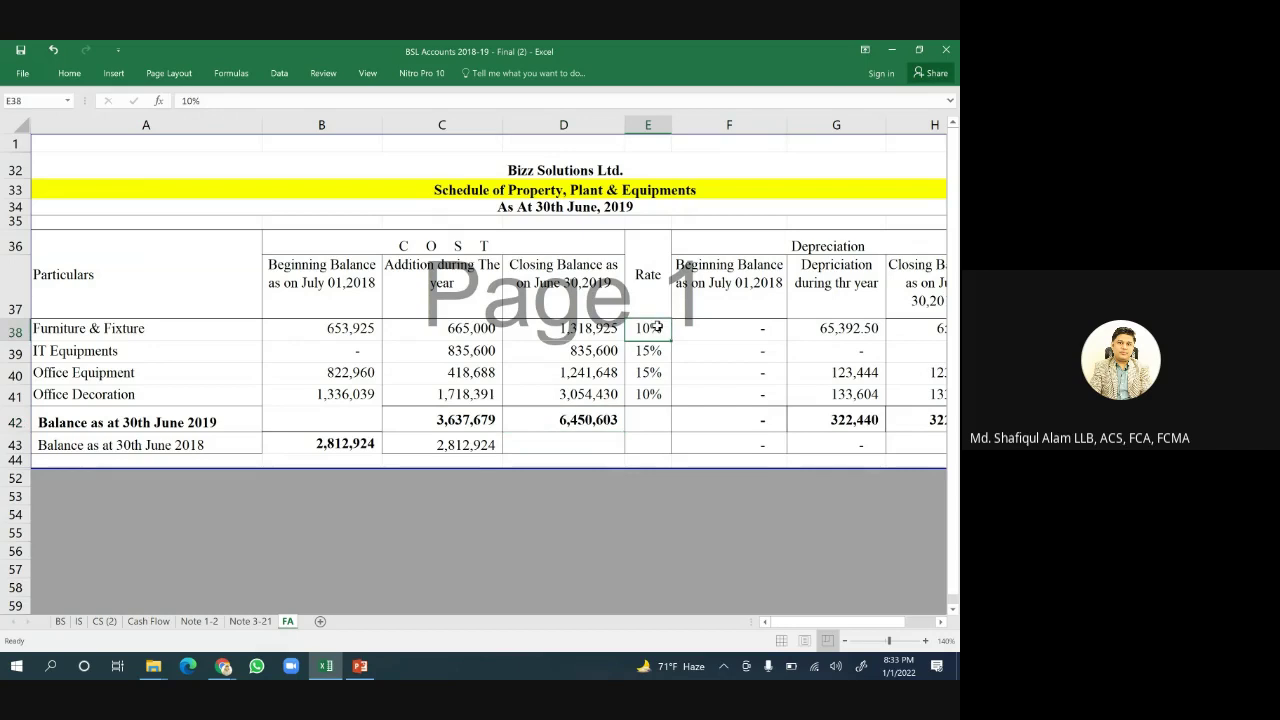
left_click(659, 352)
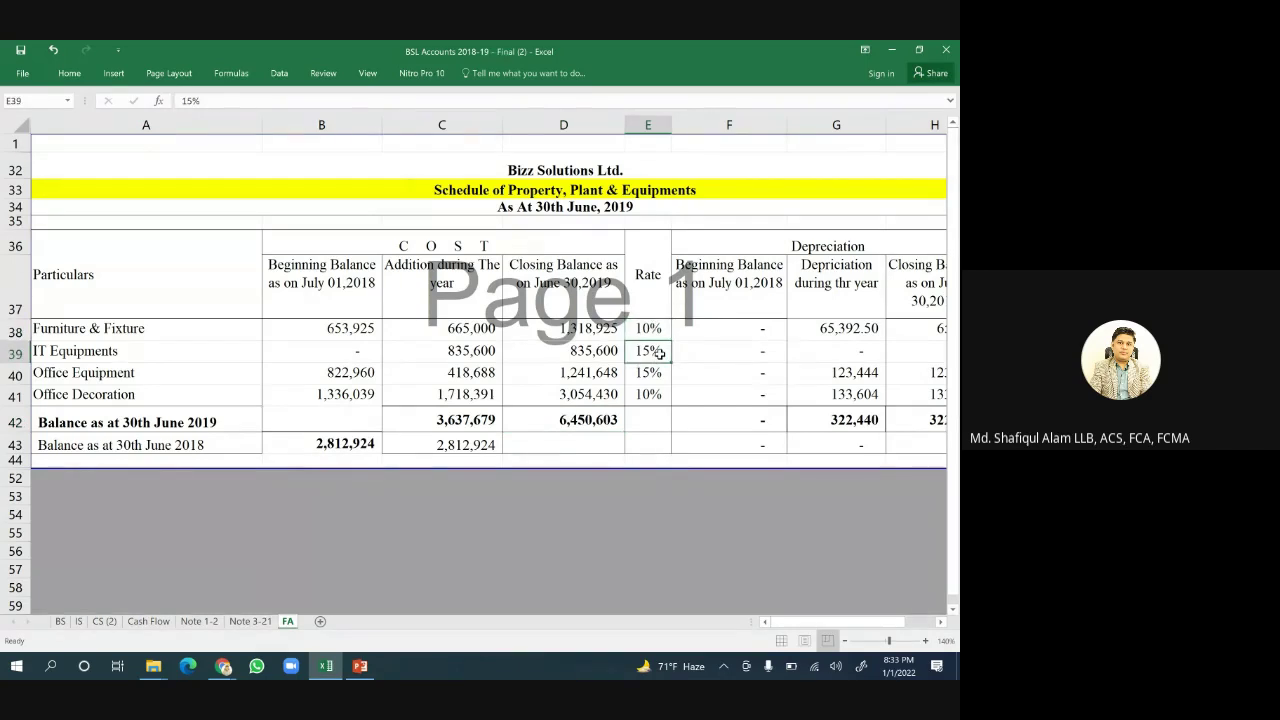
left_click(650, 373)
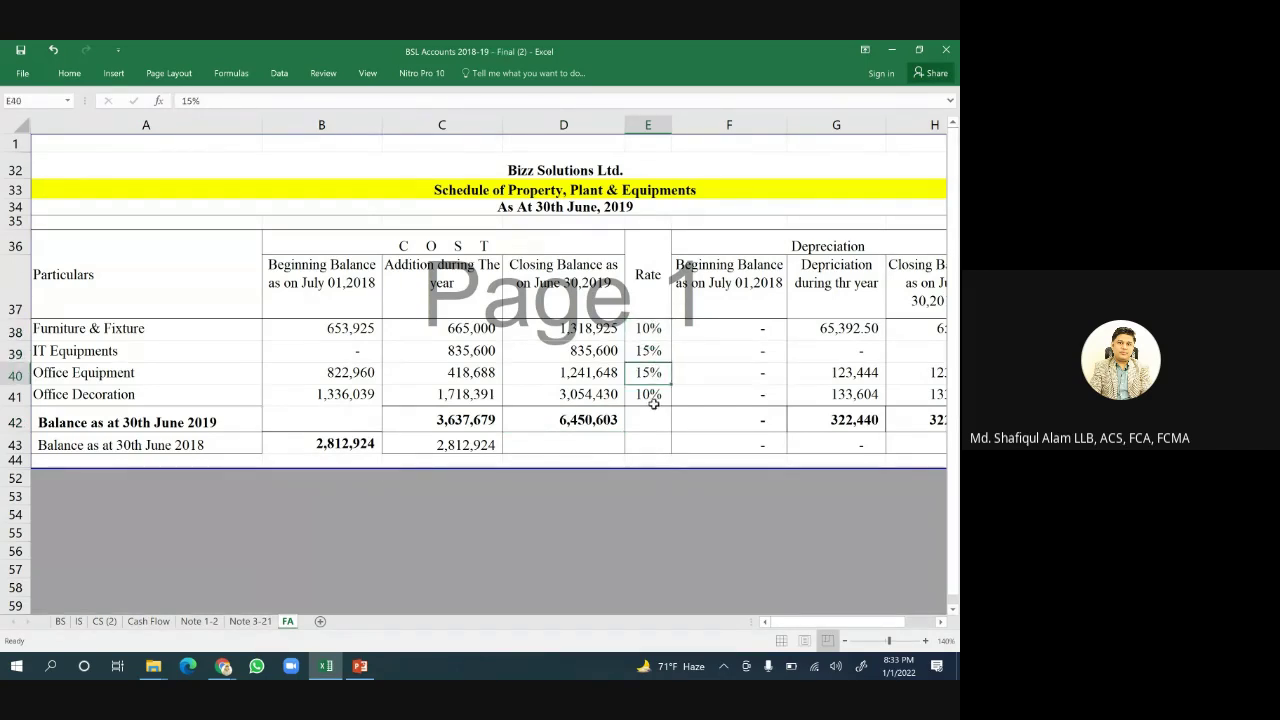
left_click(651, 405)
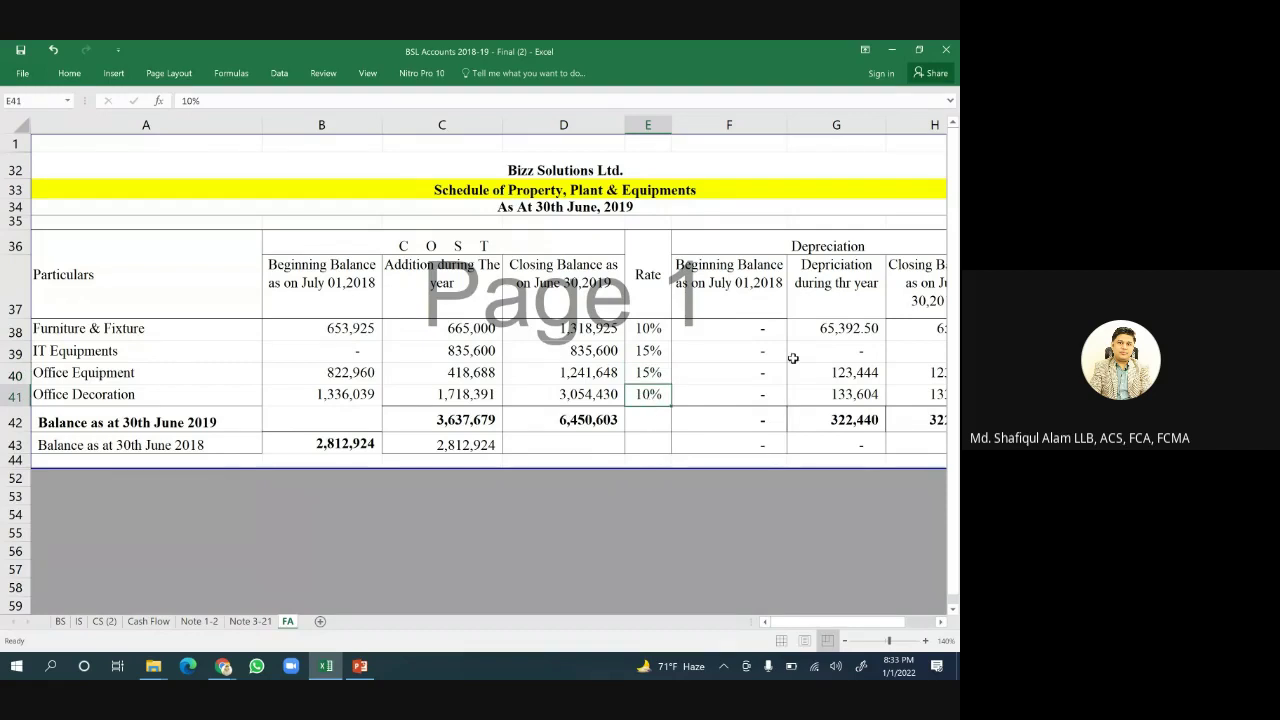
Examine the beginning depreciation balances and the Furniture & Fixture formulas for the year's depreciation and closing cost.
left_click(759, 329)
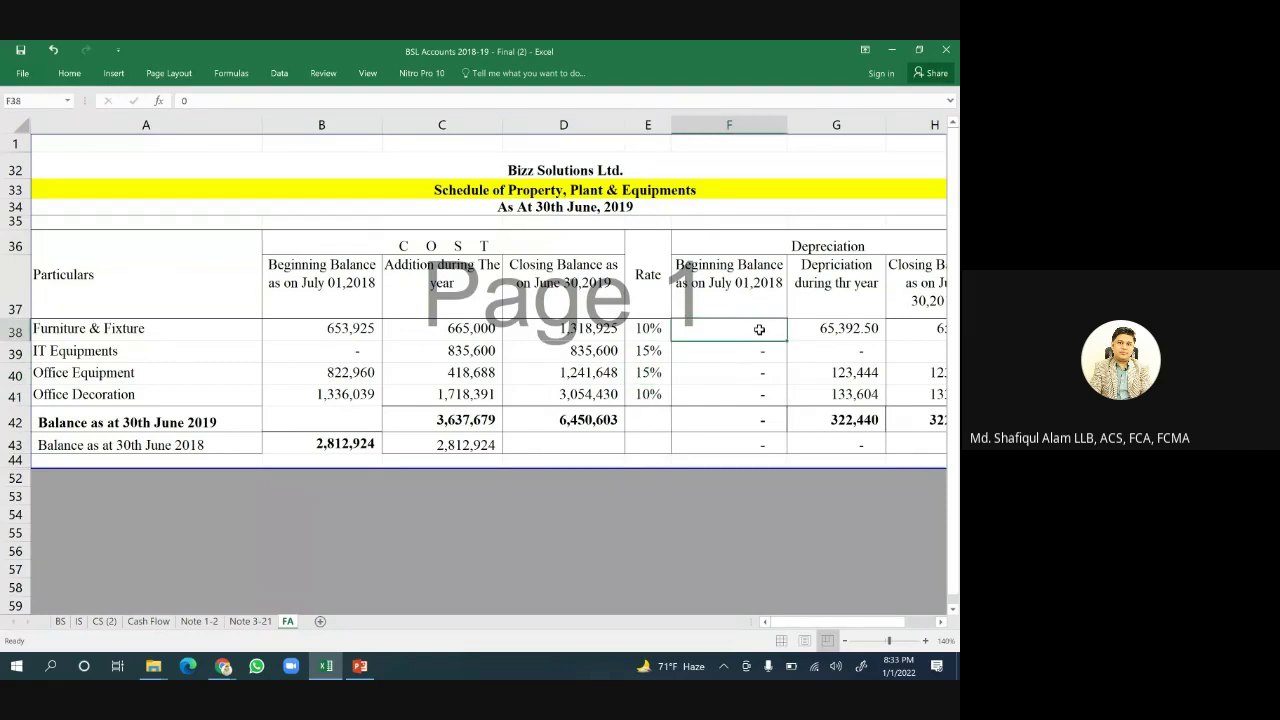
left_click_drag(759, 329, 762, 394)
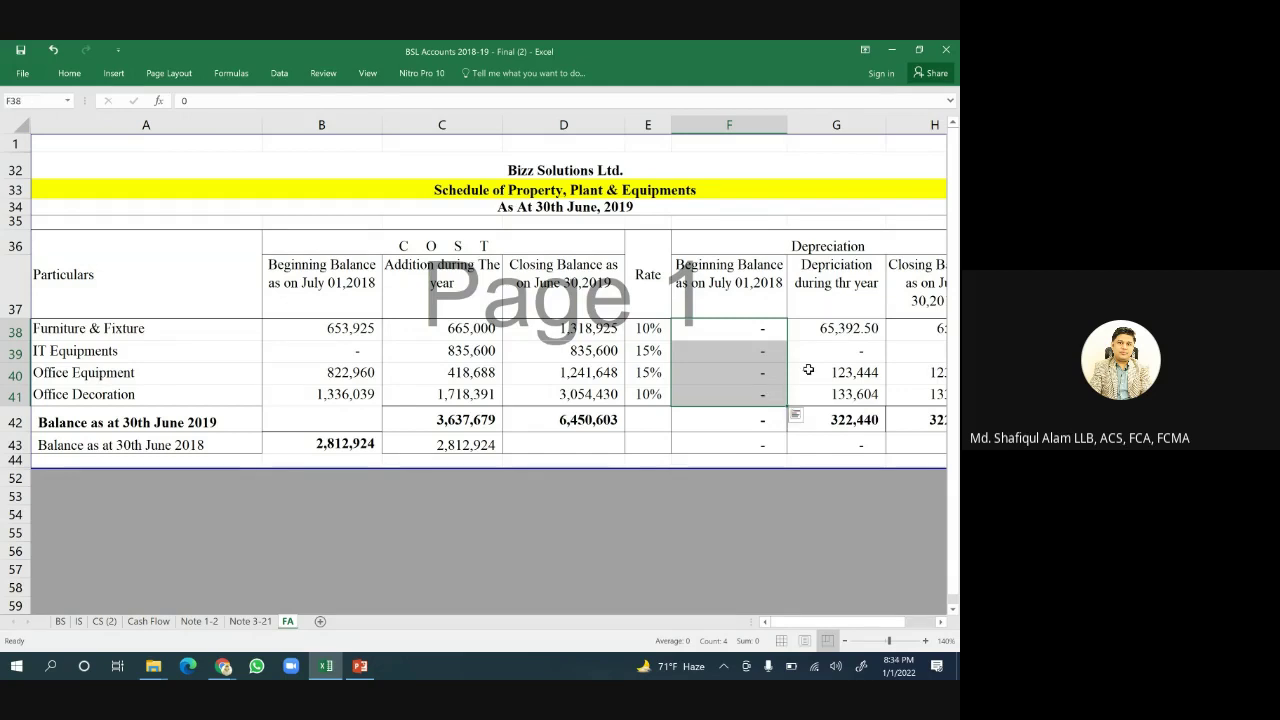
left_click(829, 330)
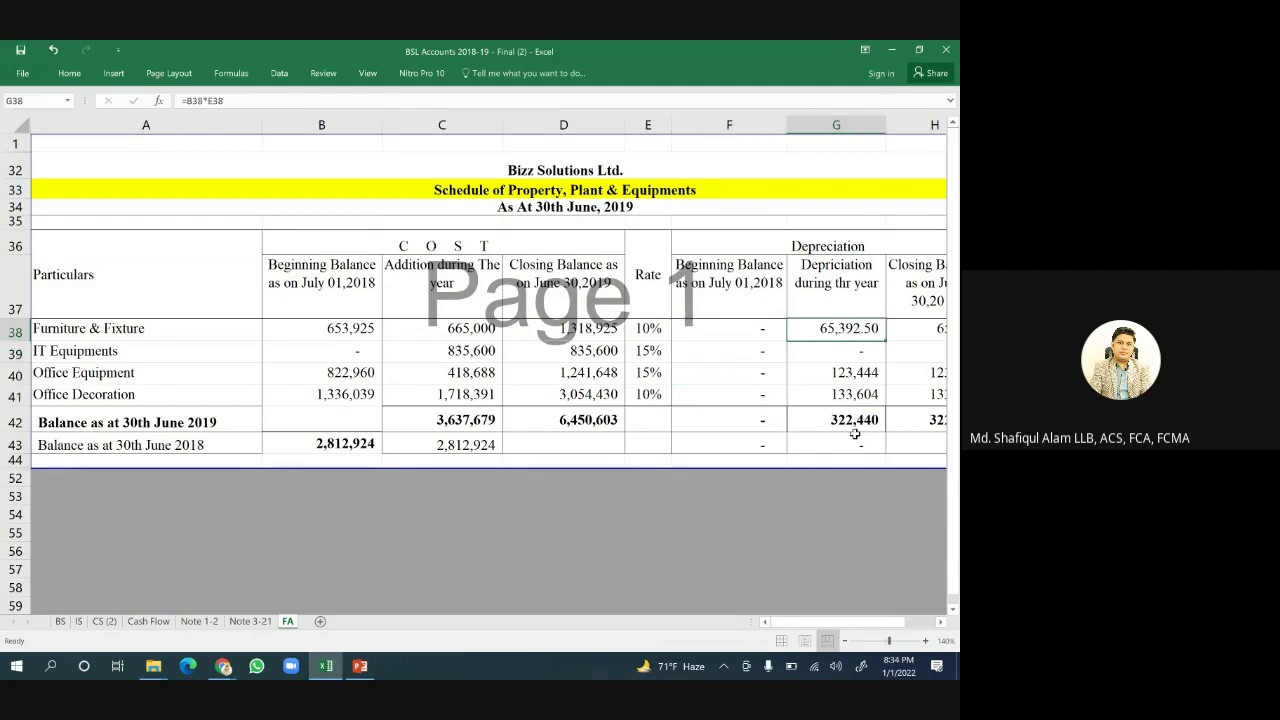
left_click(939, 622)
left_click(939, 622)
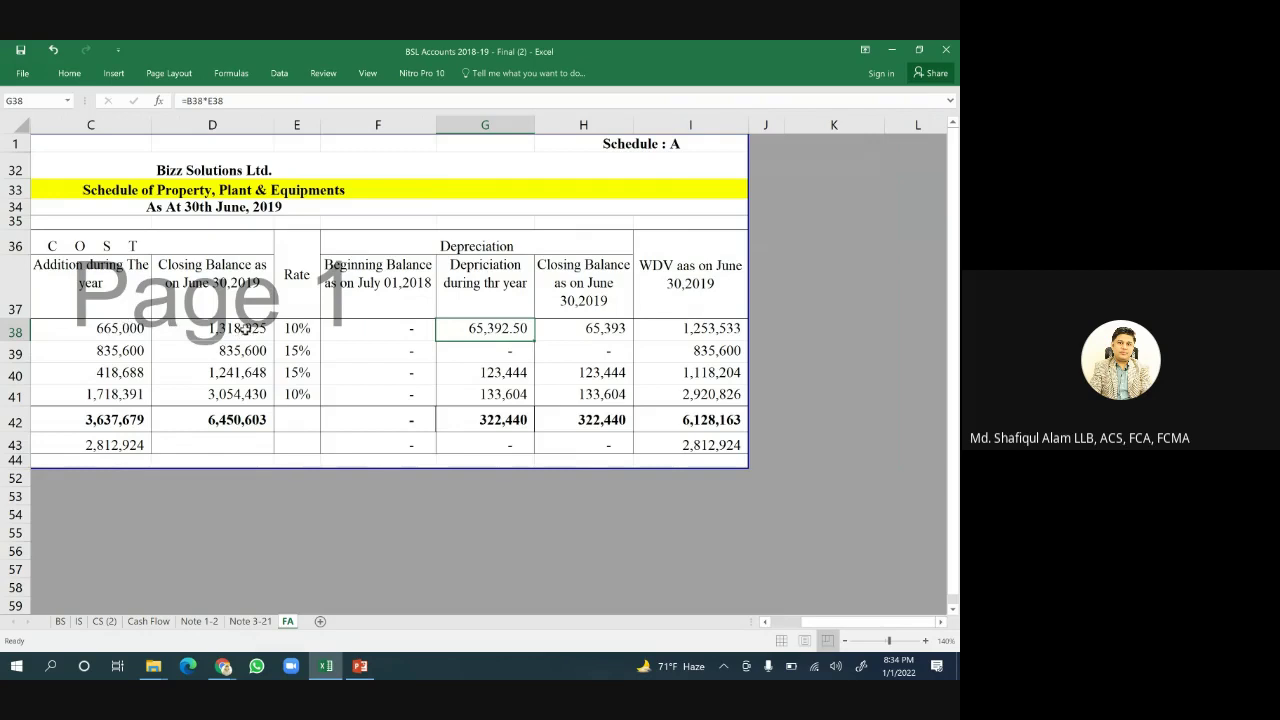
left_click(245, 330)
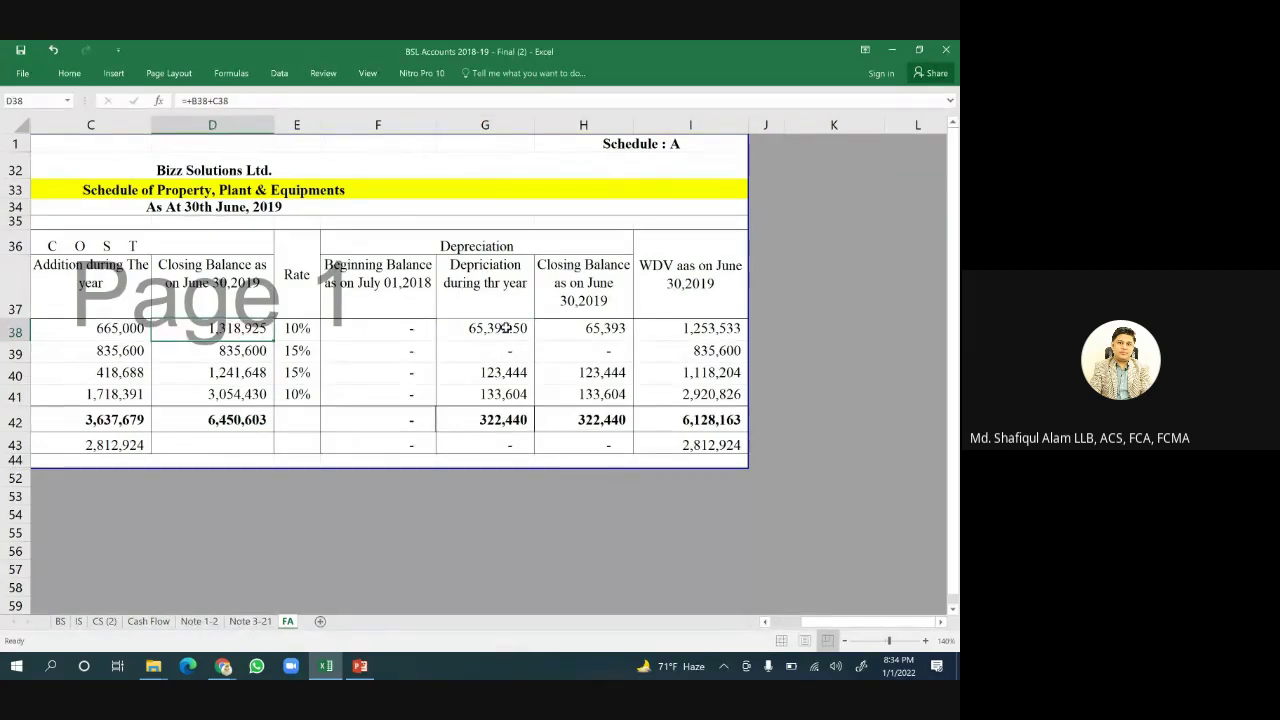
Examine the year's depreciation and closing depreciation columns, plus the June 2019 totals for additions and WDV.
left_click(504, 329)
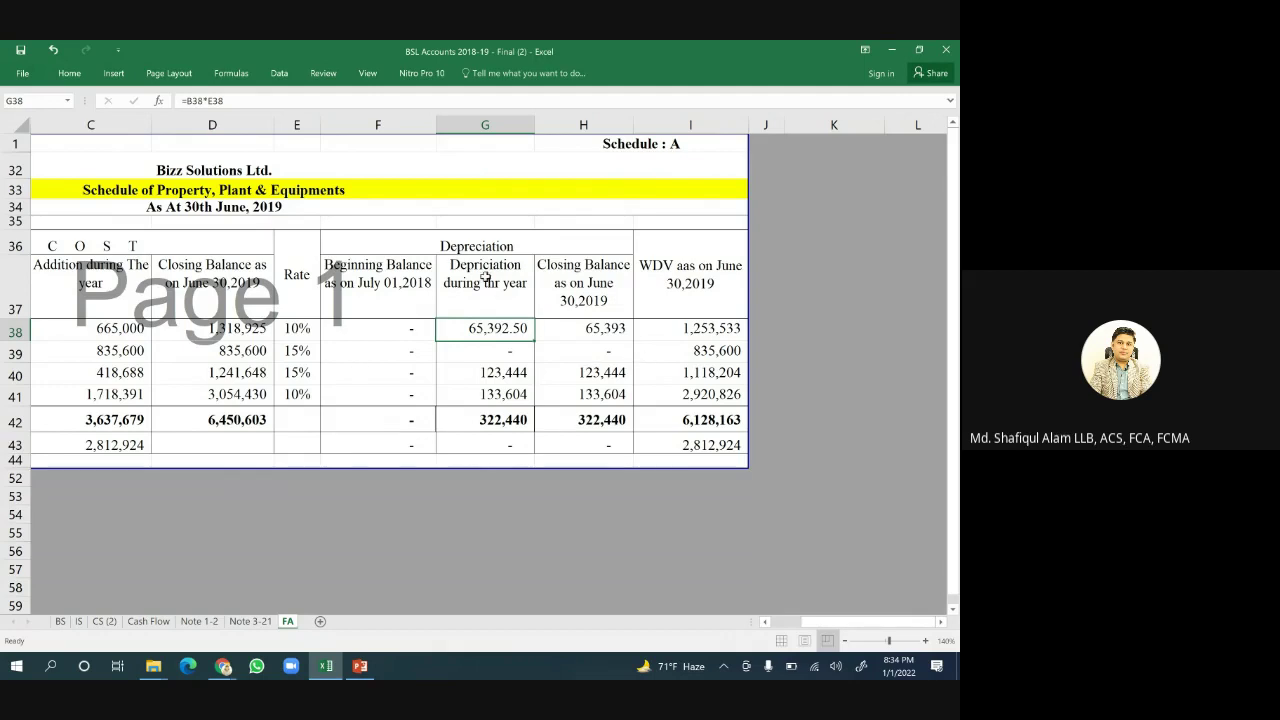
left_click_drag(486, 278, 493, 425)
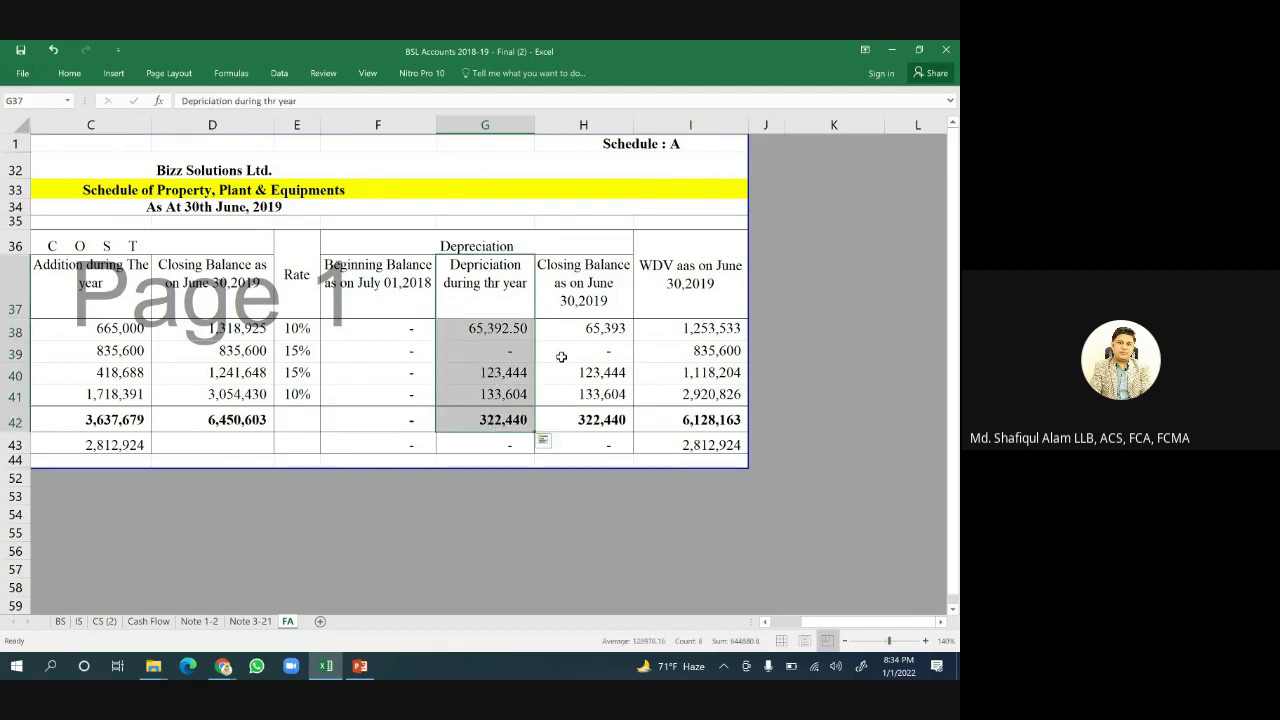
left_click_drag(587, 271, 592, 414)
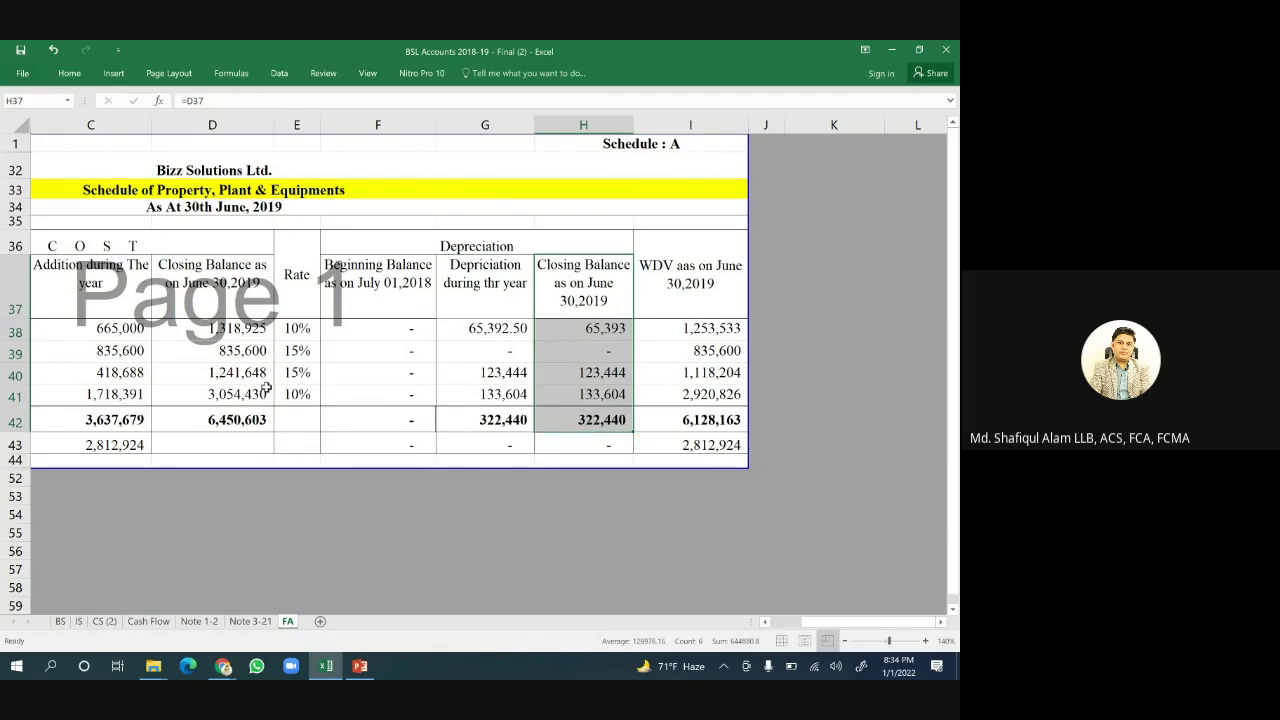
left_click(120, 424)
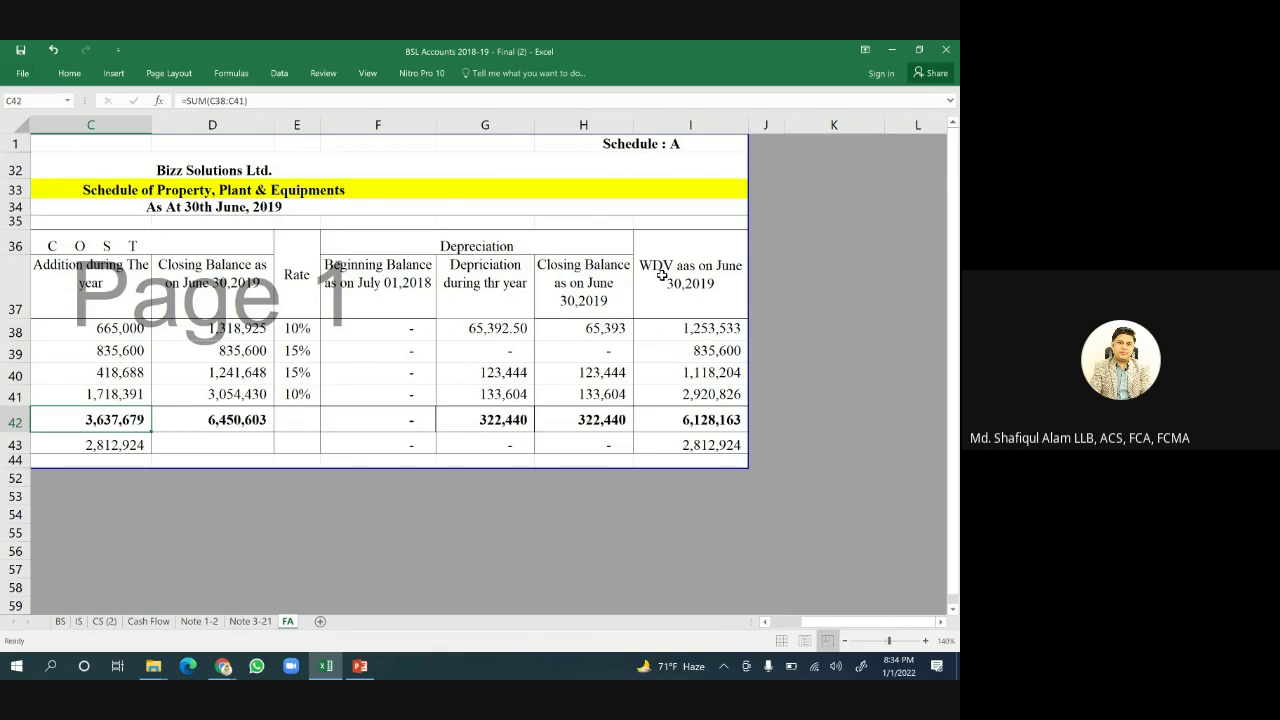
left_click(714, 421)
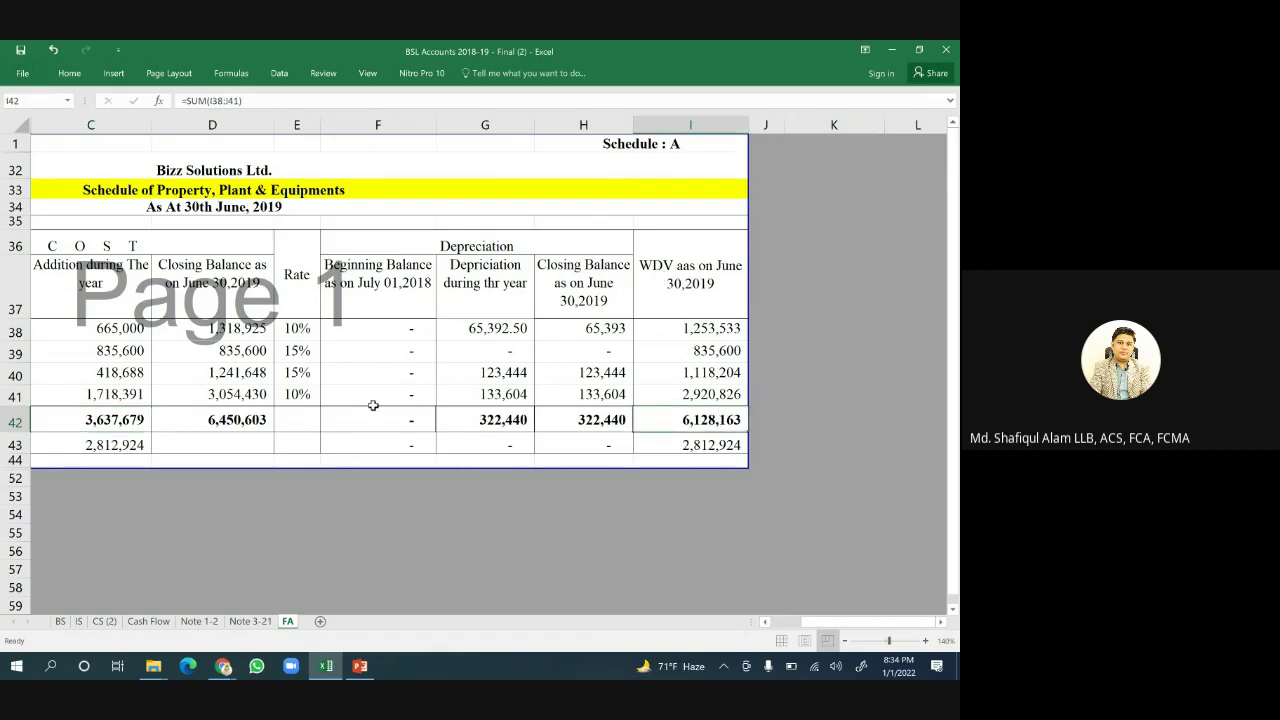
Highlight the June 2019 totals for closing cost (D42) and WDV (I42) in yellow.
left_click(220, 421)
right_click(220, 421)
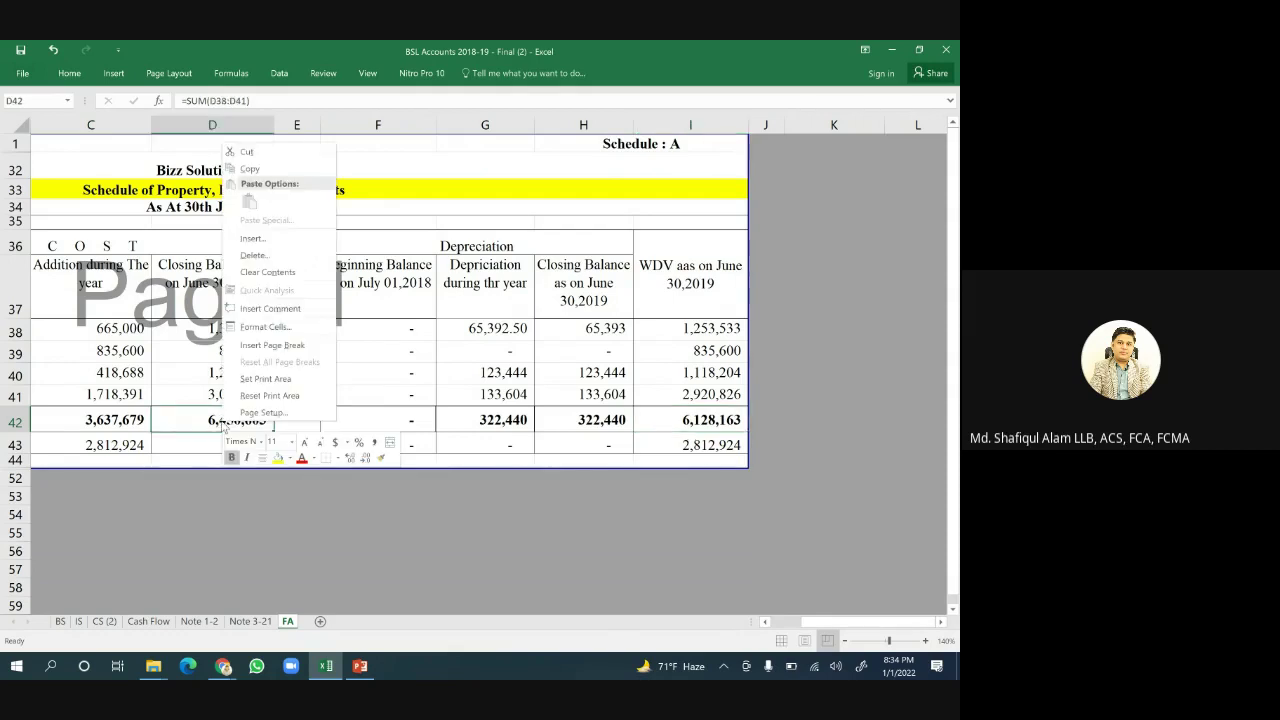
left_click(278, 457)
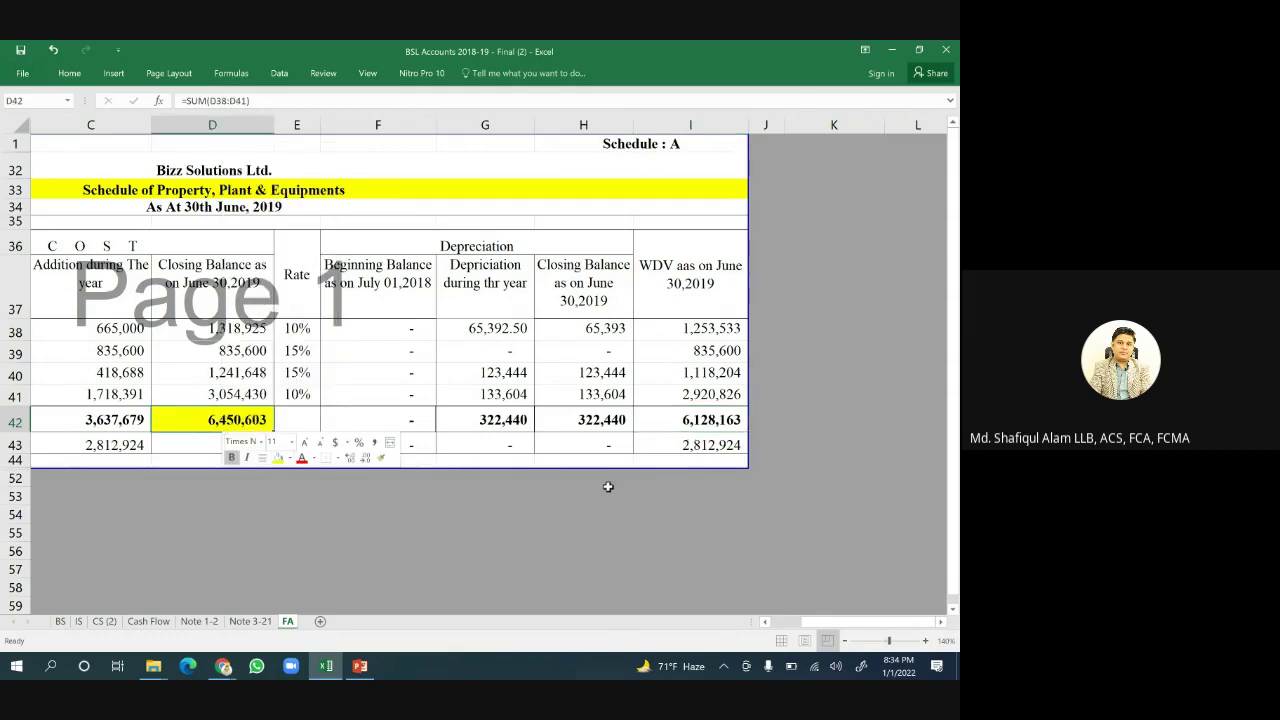
left_click(708, 426)
right_click(707, 424)
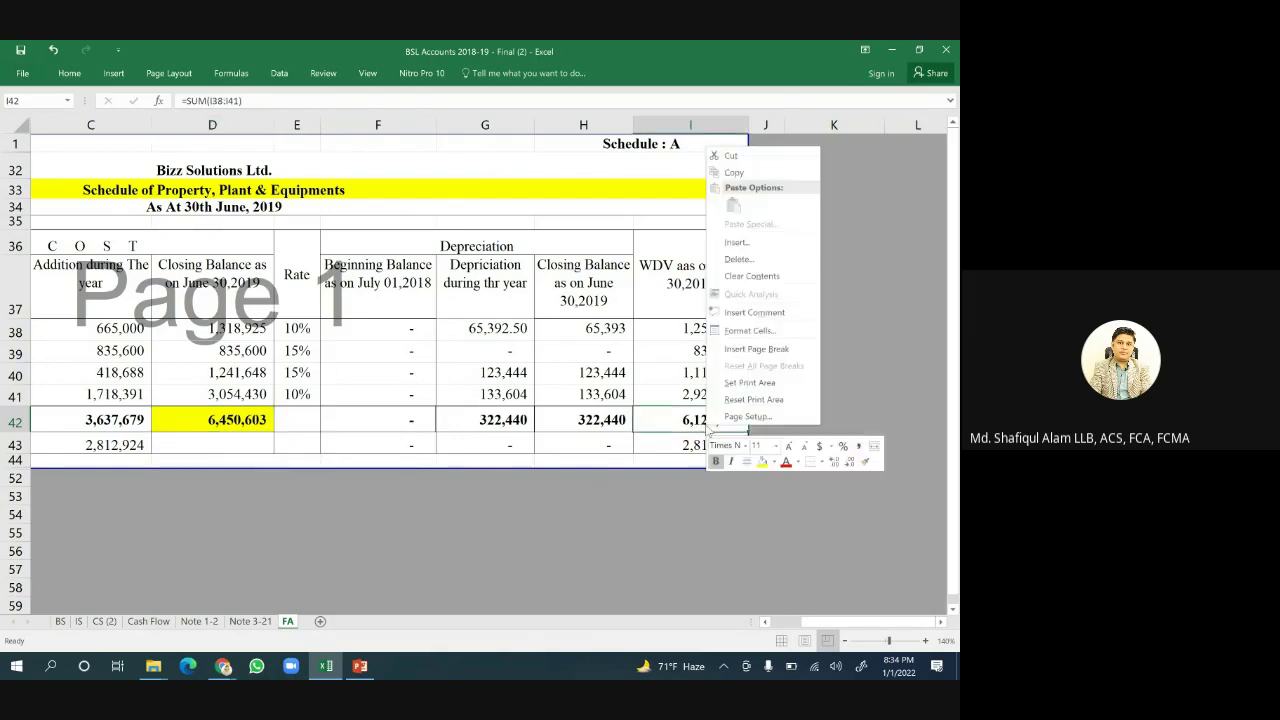
left_click(762, 461)
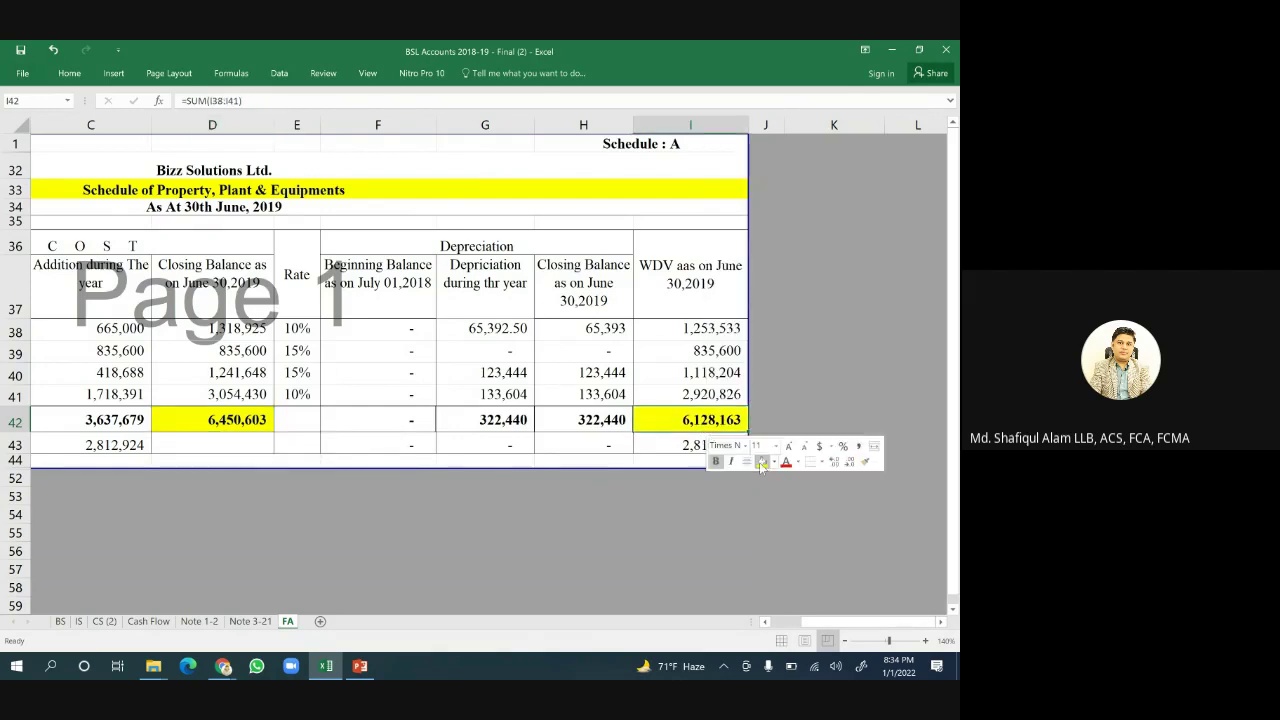
left_click(584, 528)
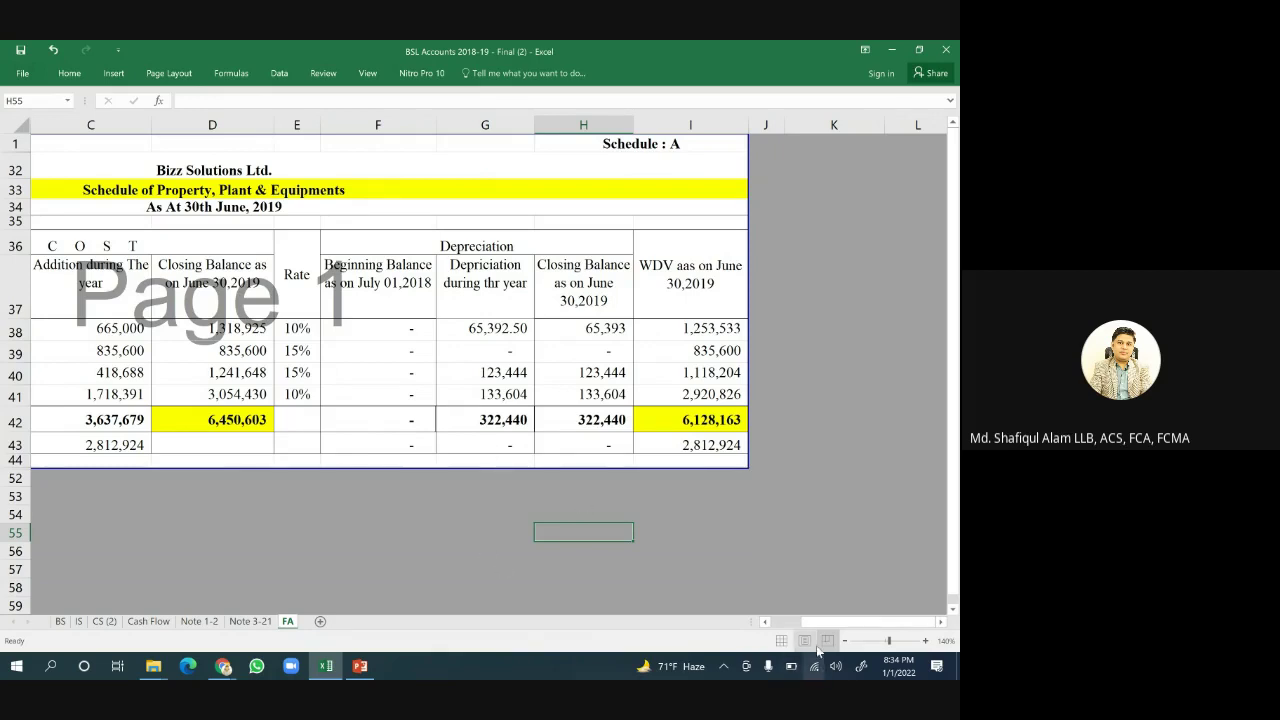
Review the beginning cost balances and the additions during the year for all asset classes.
left_click_drag(815, 622, 796, 630)
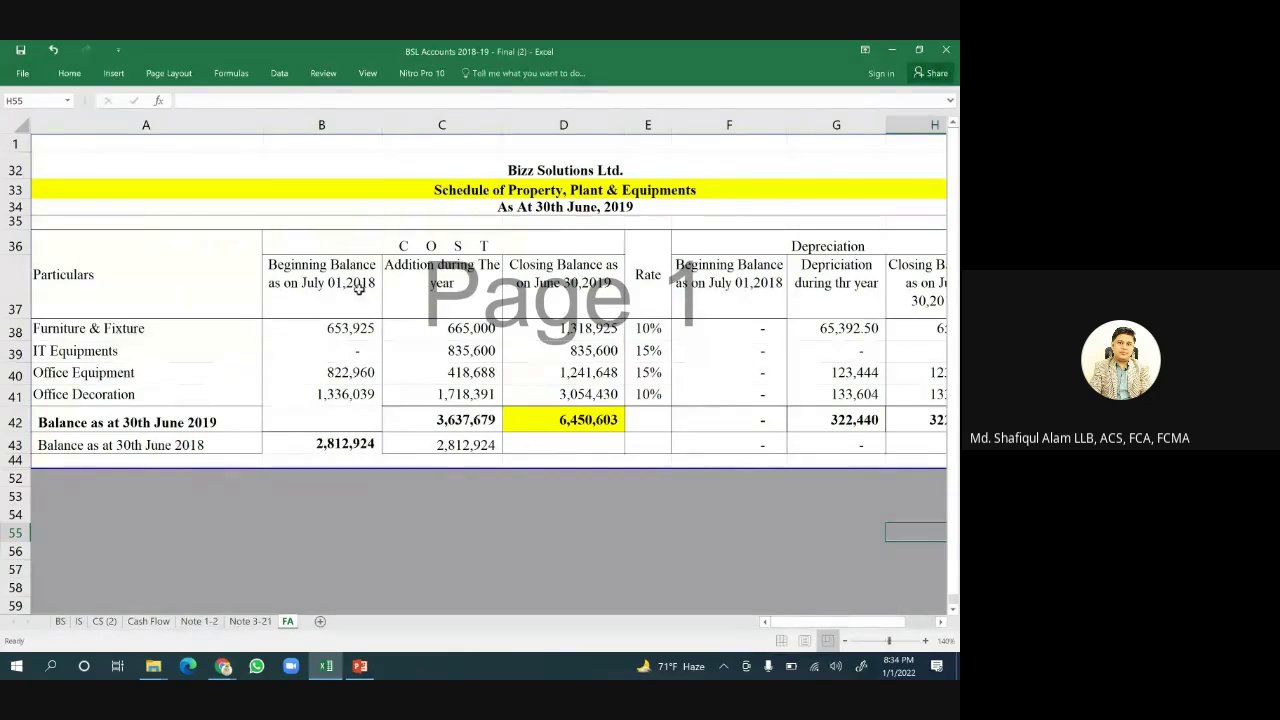
left_click_drag(329, 271, 329, 420)
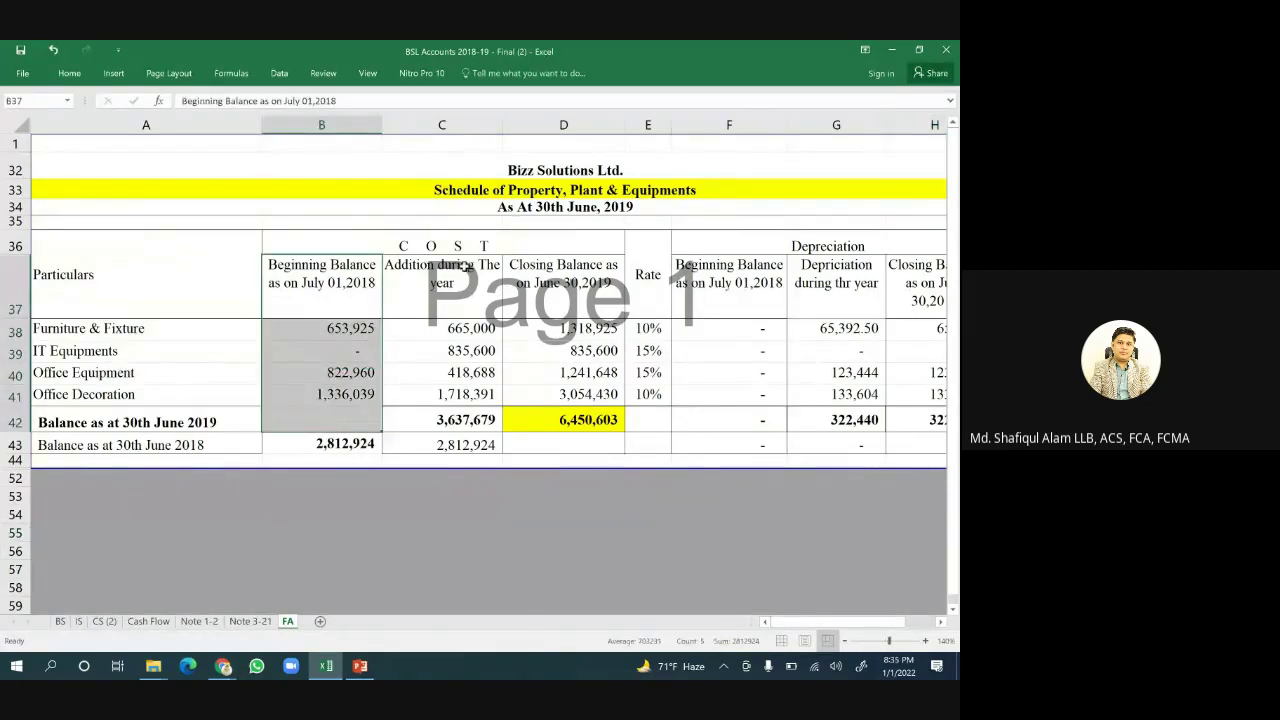
left_click_drag(468, 270, 428, 420)
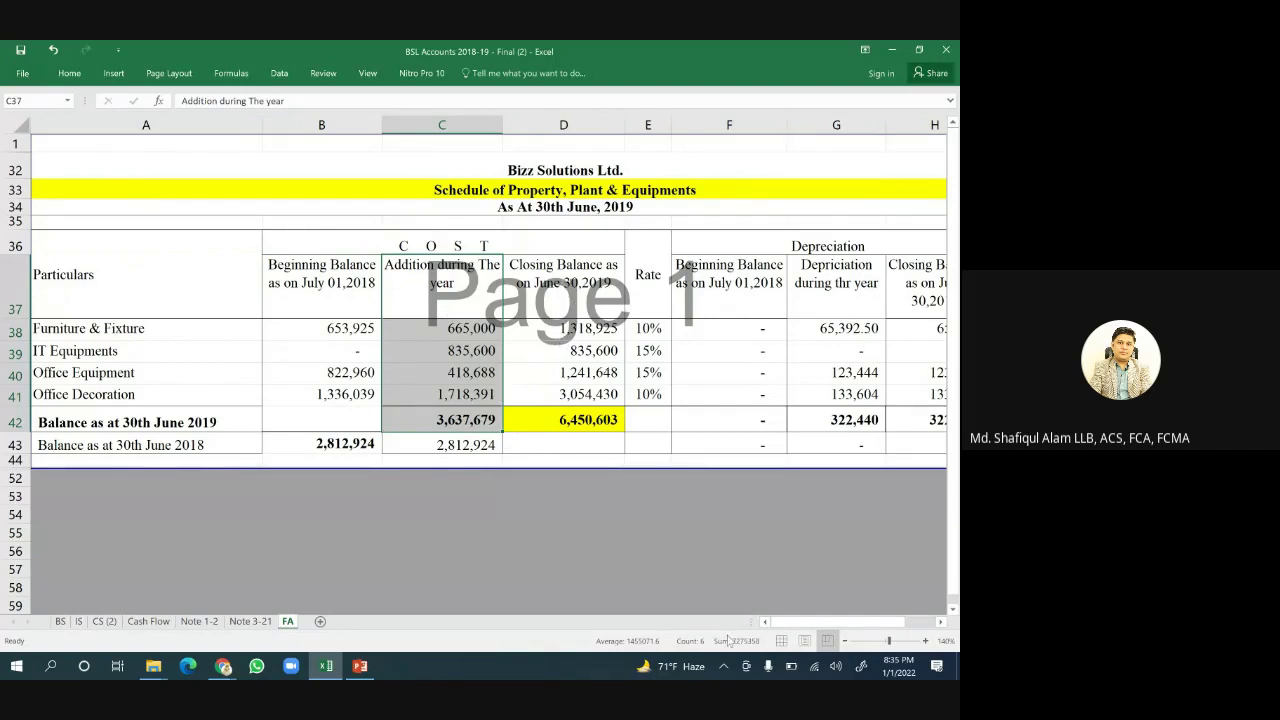
left_click_drag(809, 625, 820, 625)
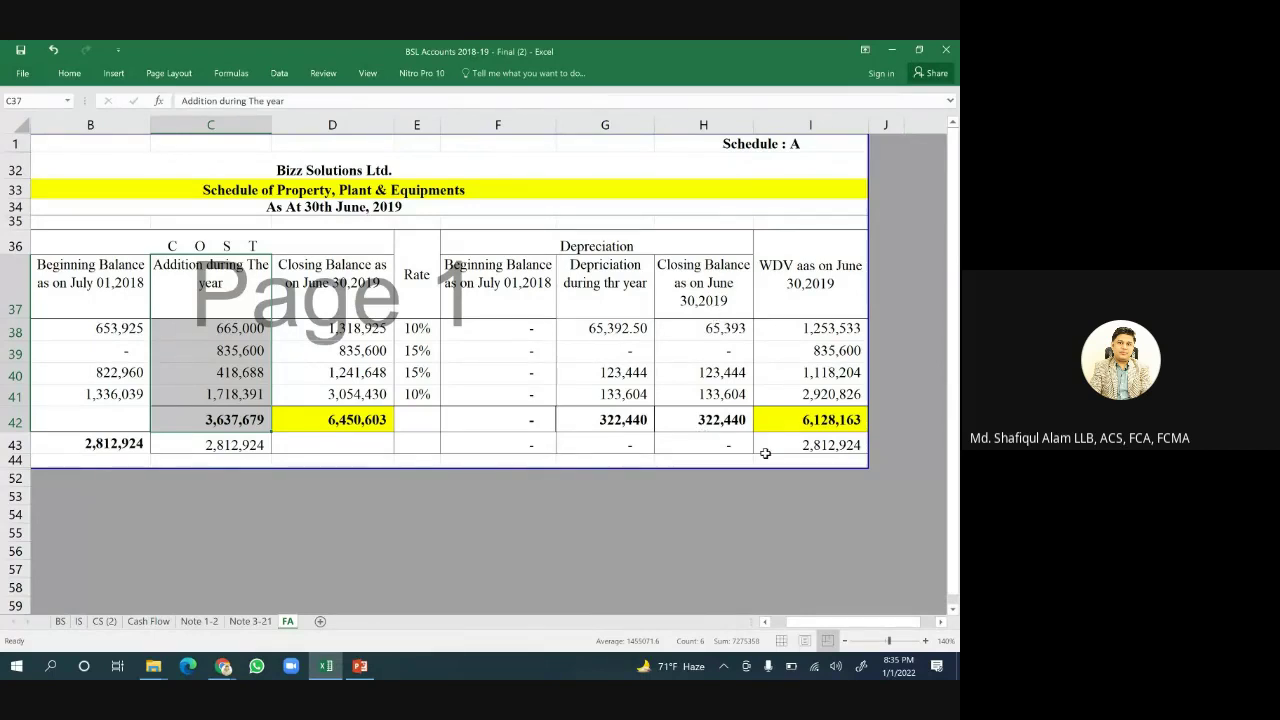
Compare the closing cost, closing depreciation and WDV columns, including the formula behind the WDV total.
left_click(355, 422)
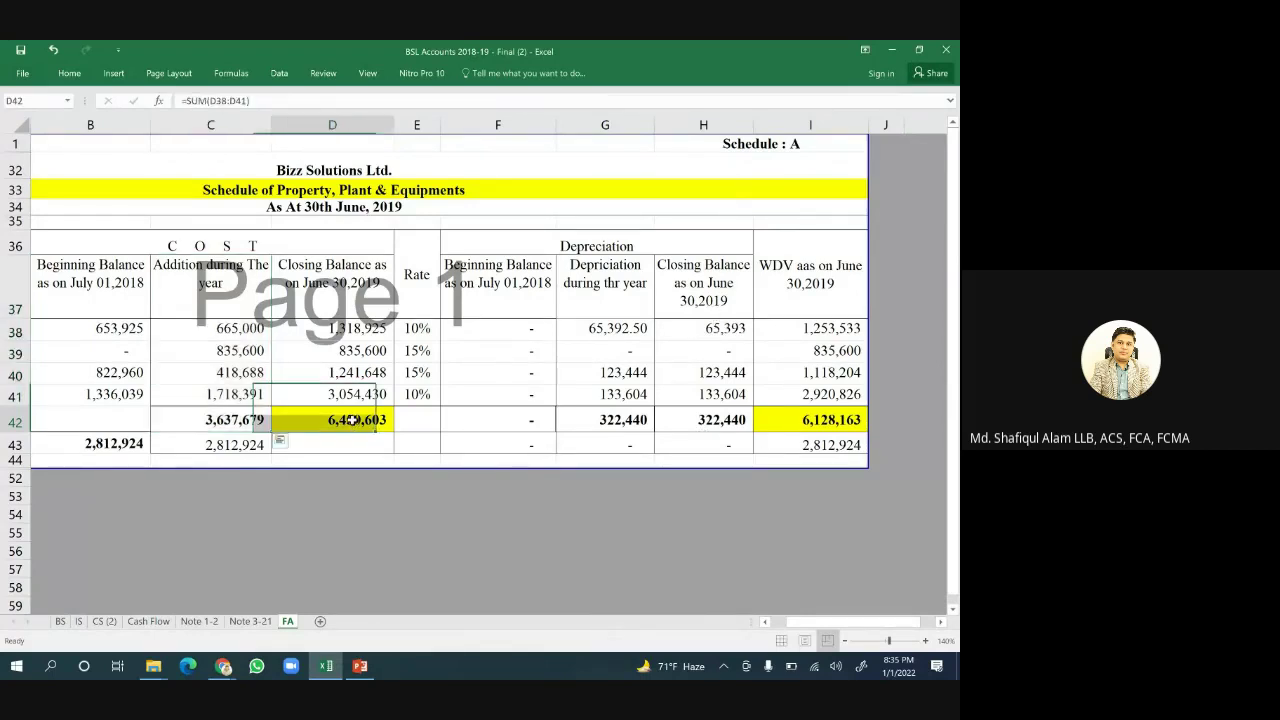
left_click_drag(355, 328, 355, 422)
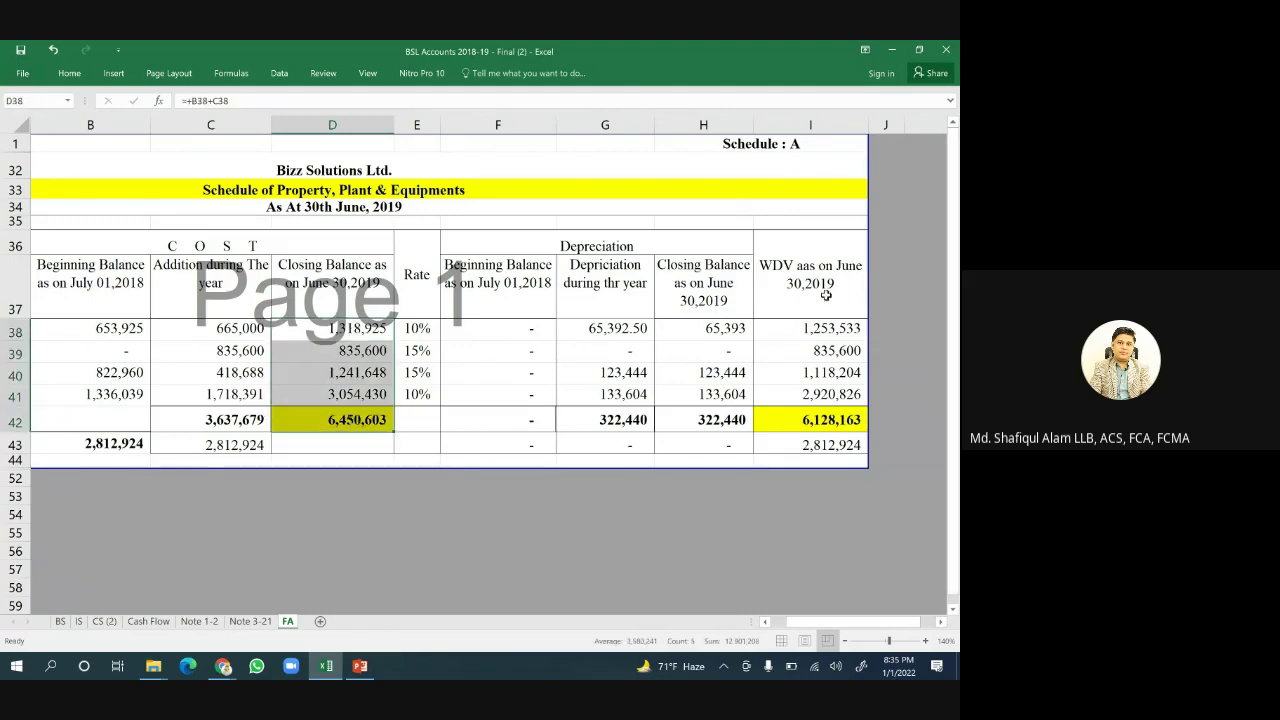
left_click_drag(723, 324, 738, 419)
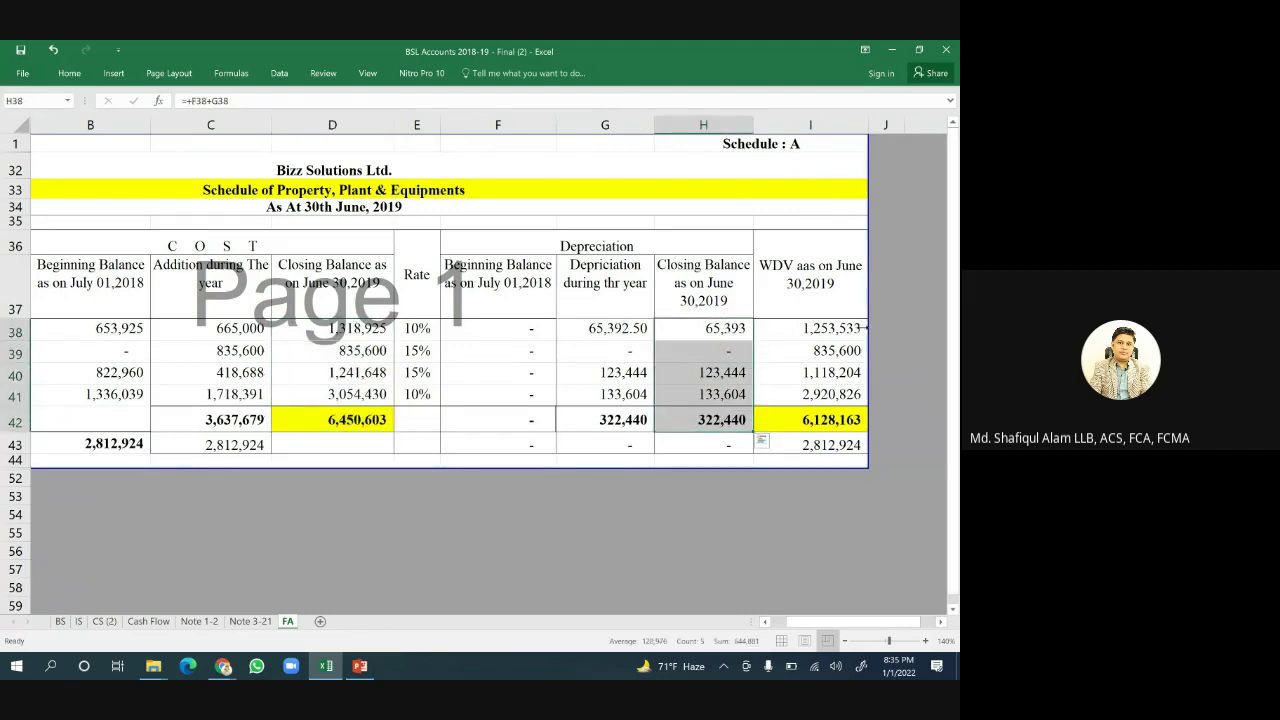
left_click_drag(855, 328, 848, 417)
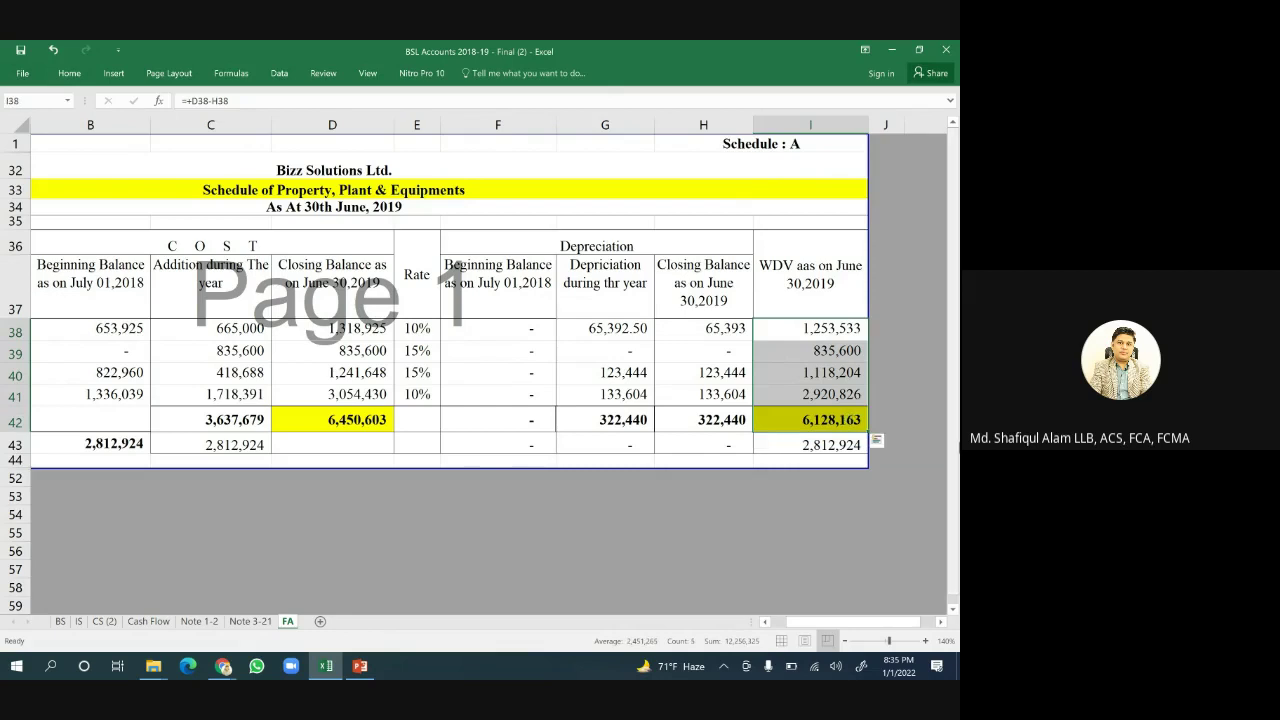
left_click(802, 529)
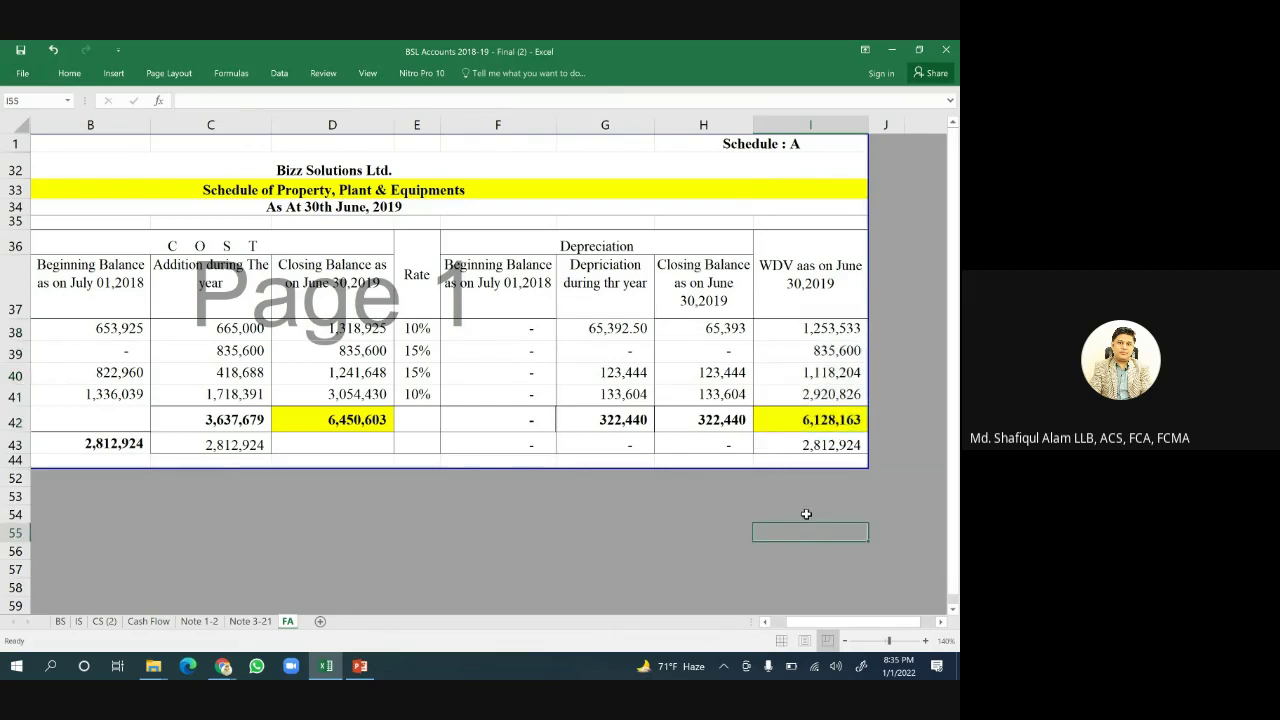
left_click(819, 422)
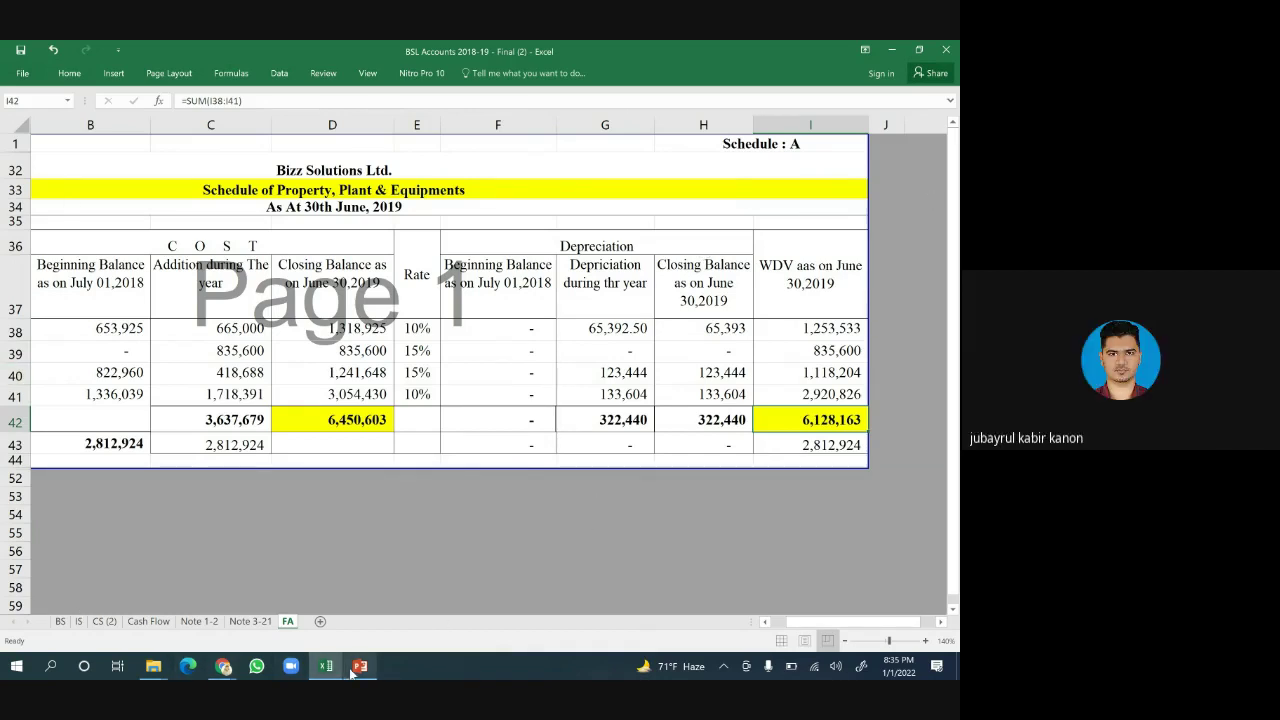
mouse_move(352, 675)
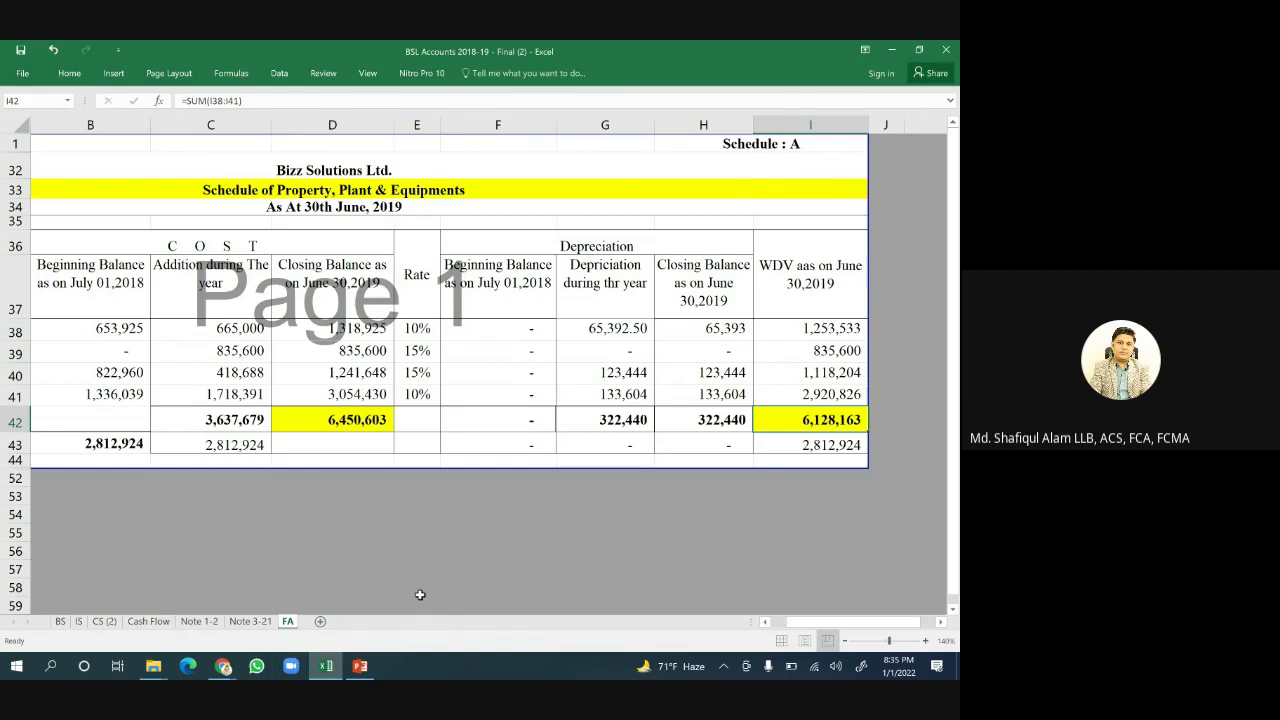
Add a new worksheet and enter the label "Asset Value" in B3 with the amount 10,000 in D3.
left_click(320, 621)
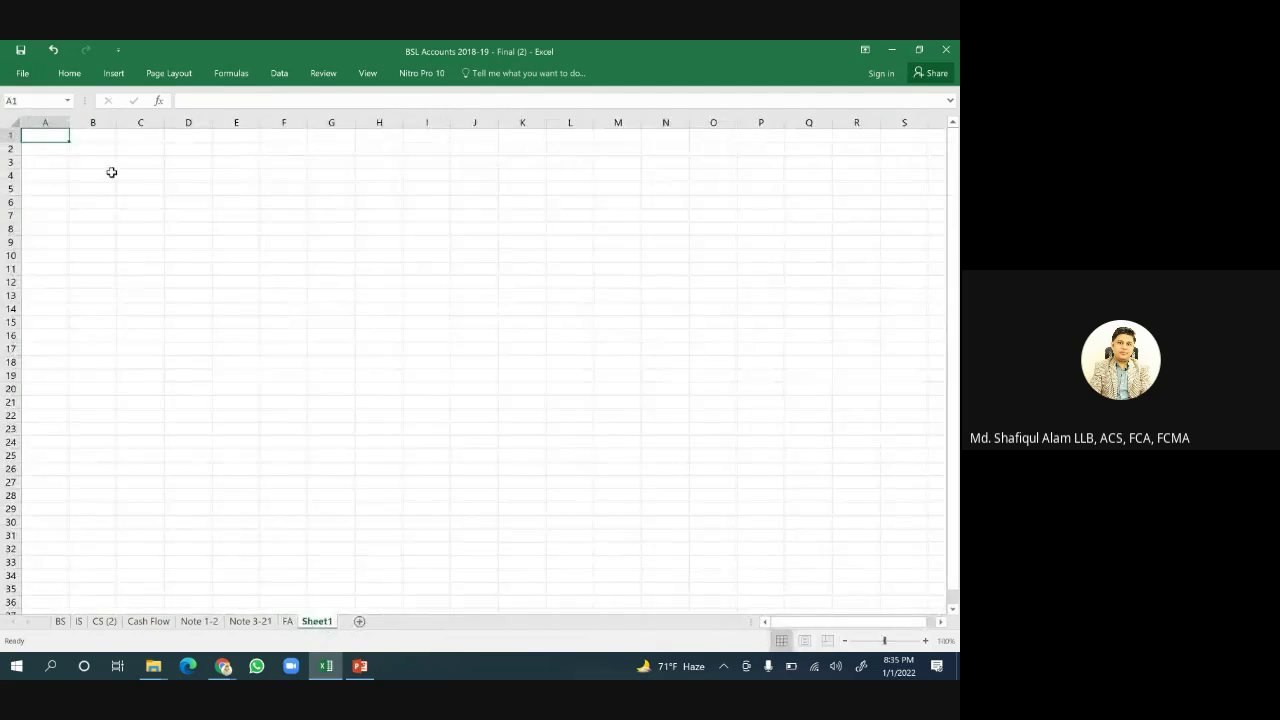
left_click(930, 641)
left_click(930, 641)
left_click(930, 641)
left_click(145, 184)
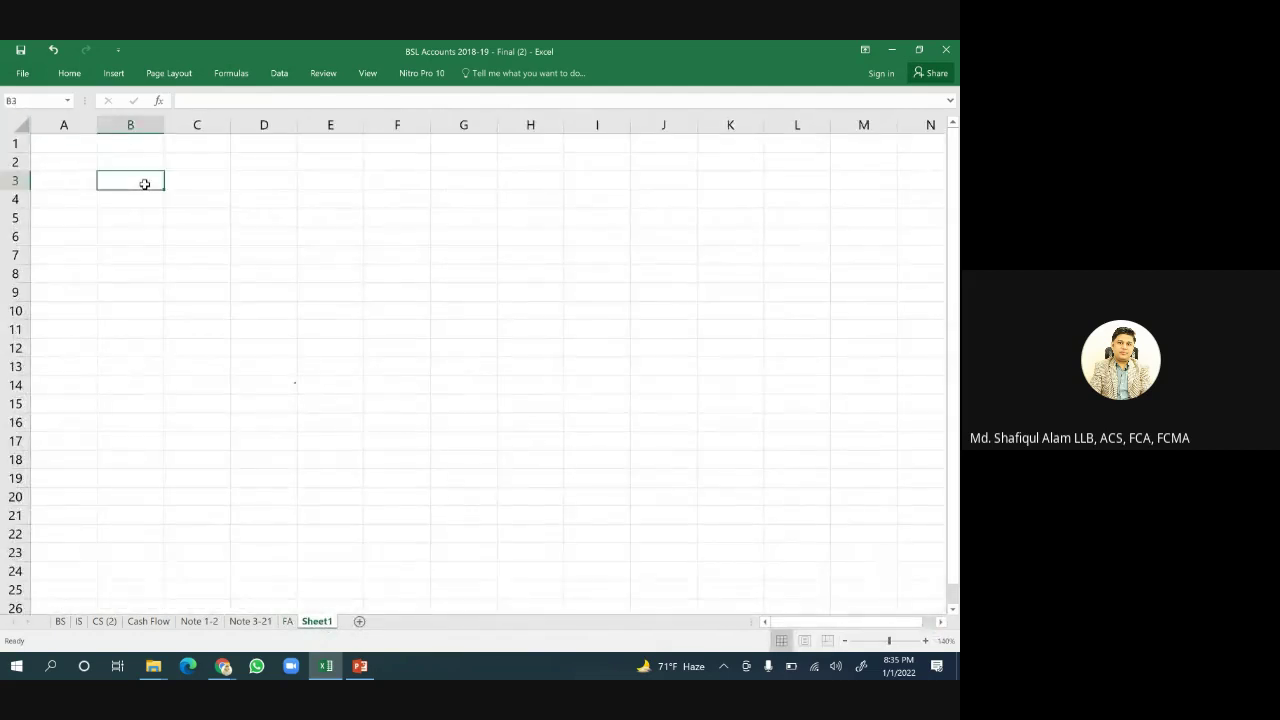
type("Asset")
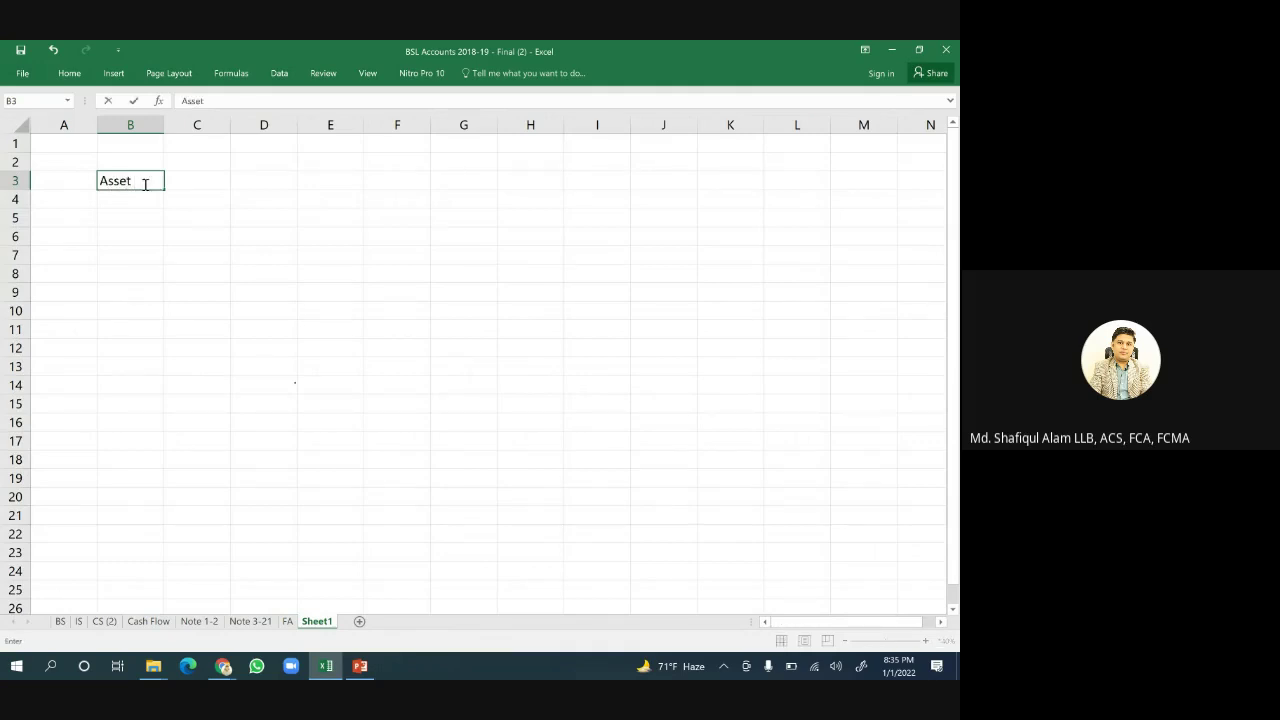
type(" Value")
left_click(287, 181)
type("10")
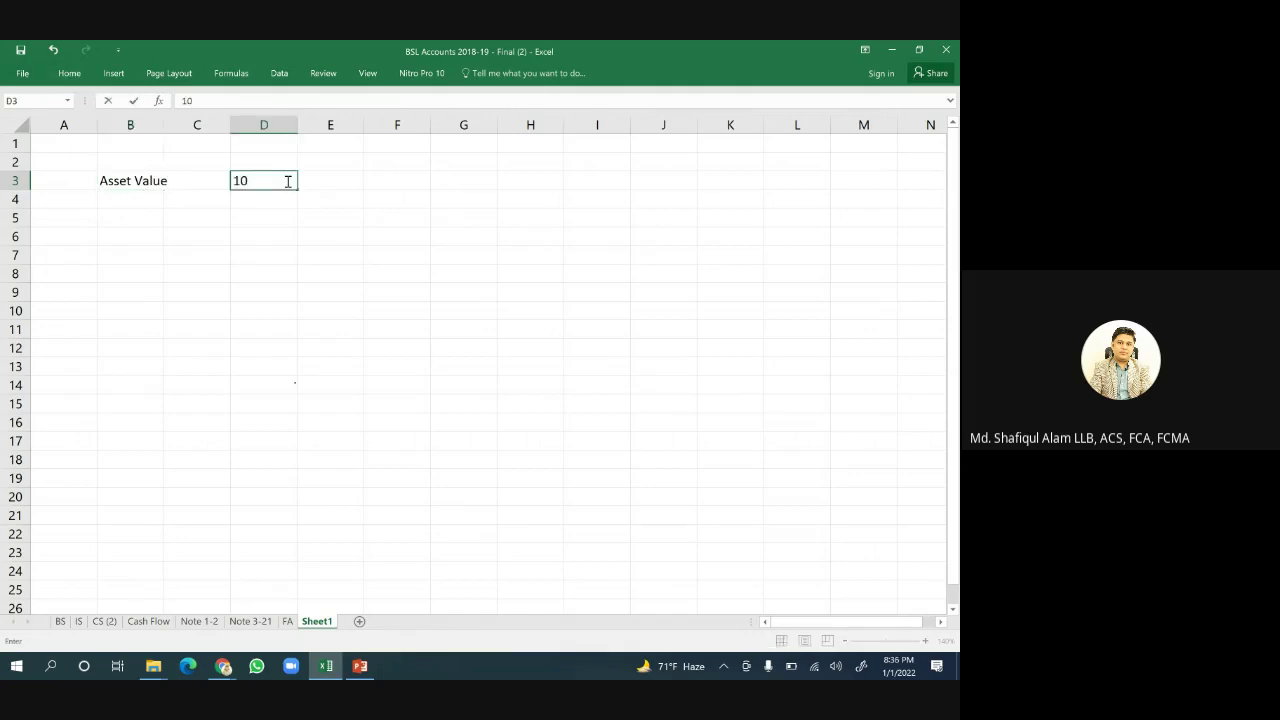
type(",000")
left_click(220, 311)
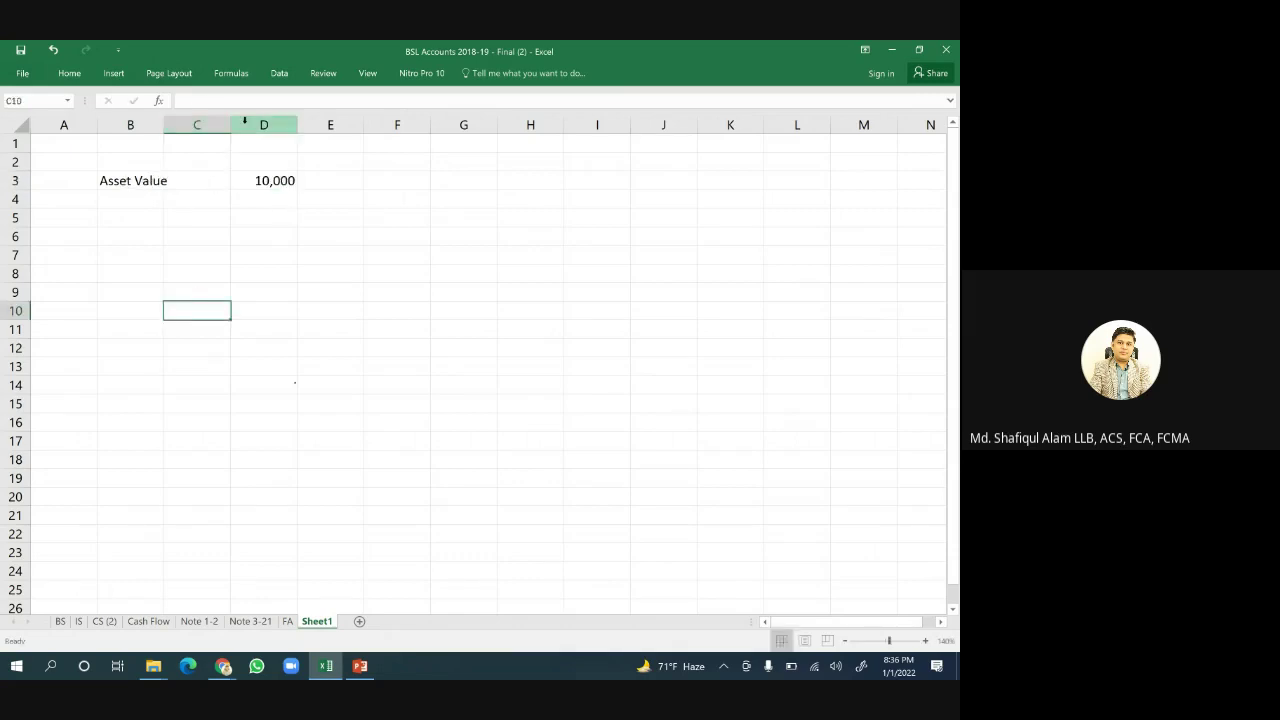
Widen column B and enter the label "Less: Acc Depreciation" in B4.
left_click_drag(164, 125, 237, 124)
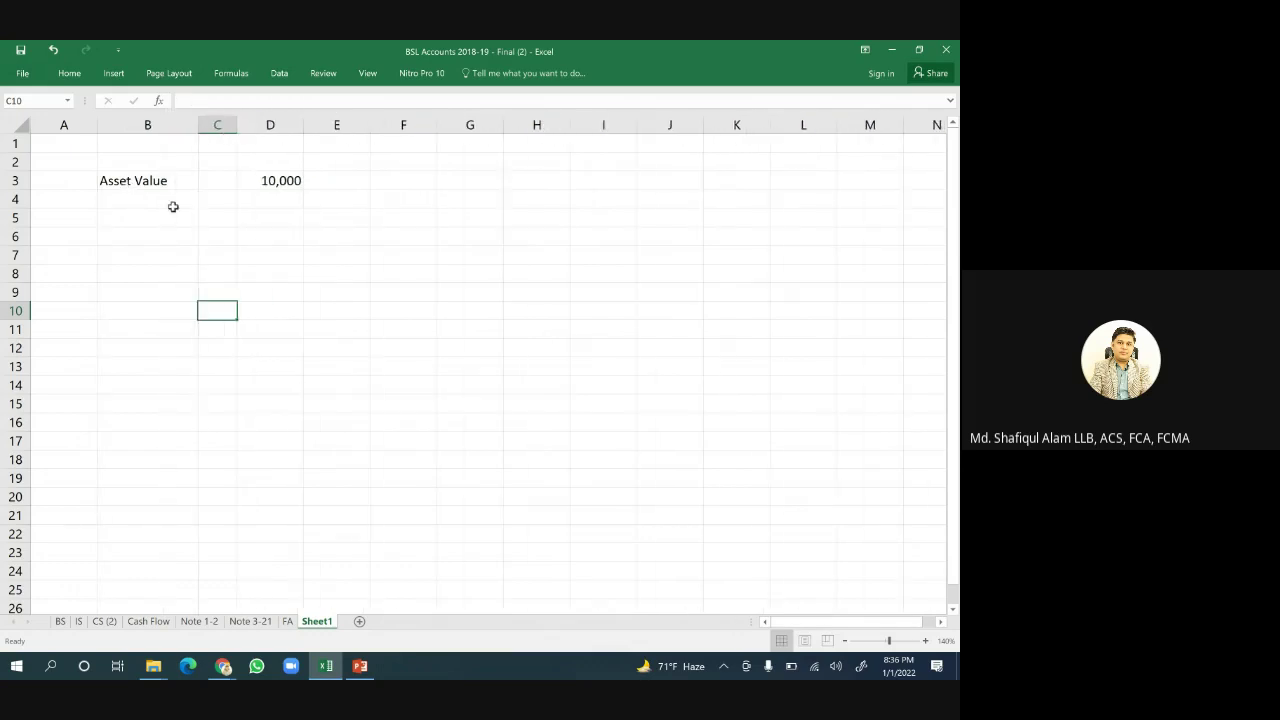
left_click(133, 203)
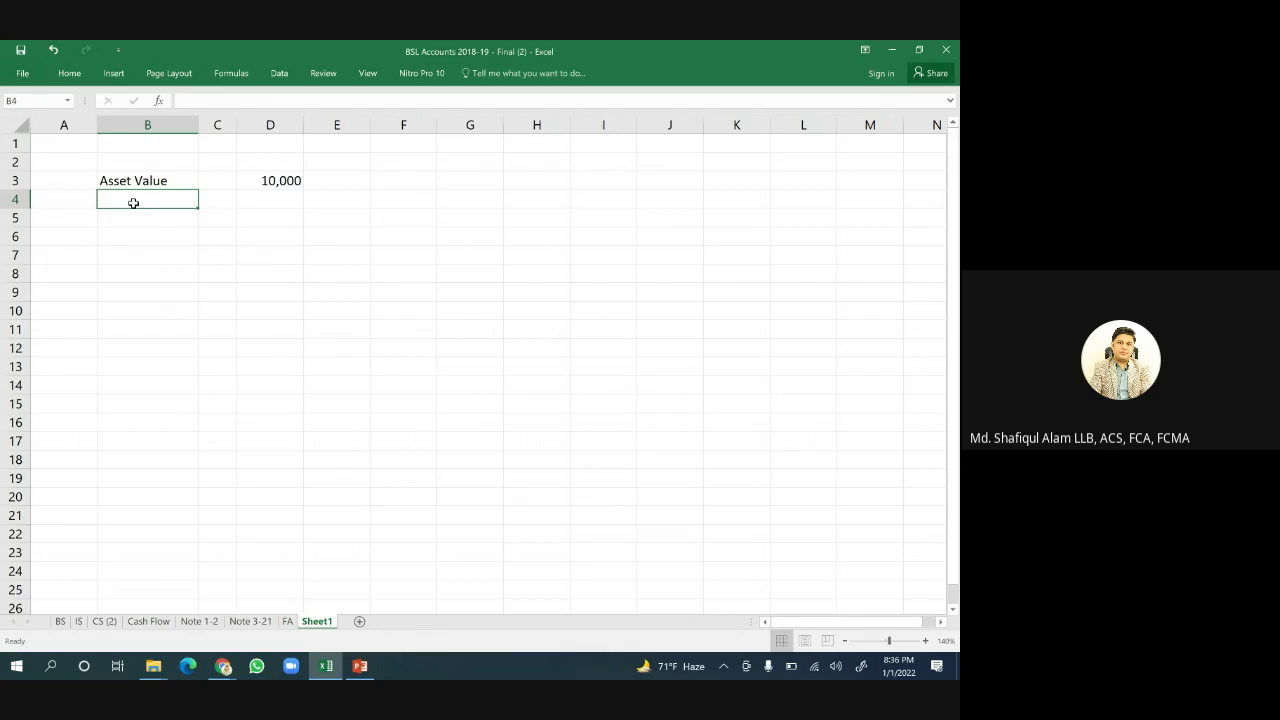
type("L")
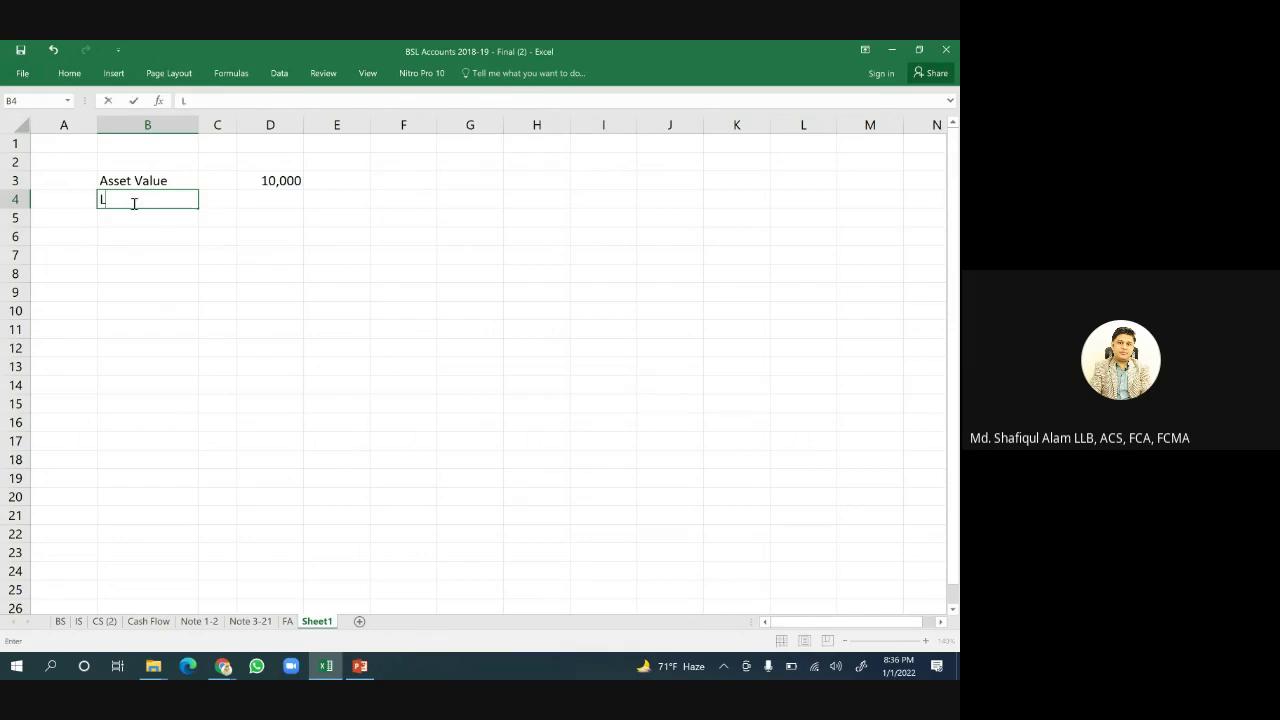
type("ess;")
type("SAcc")
key("BackSpace")
key("BackSpace")
type("Acc Depre")
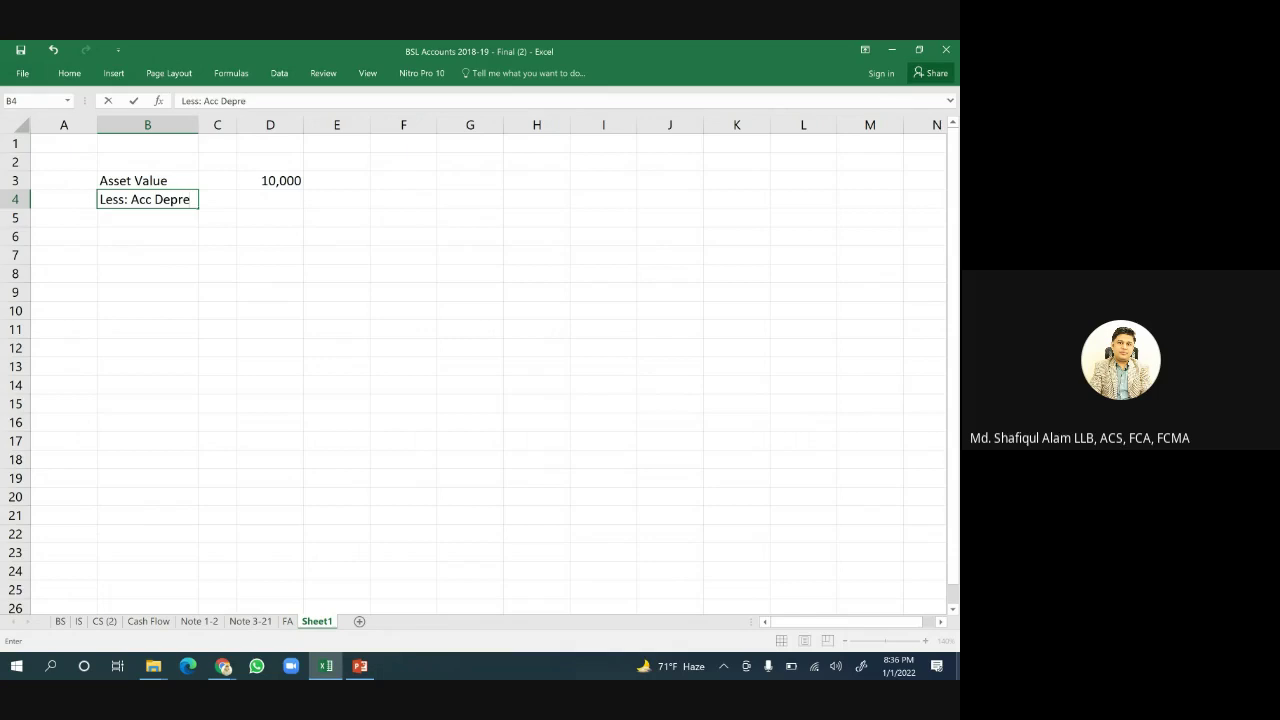
type("ciation")
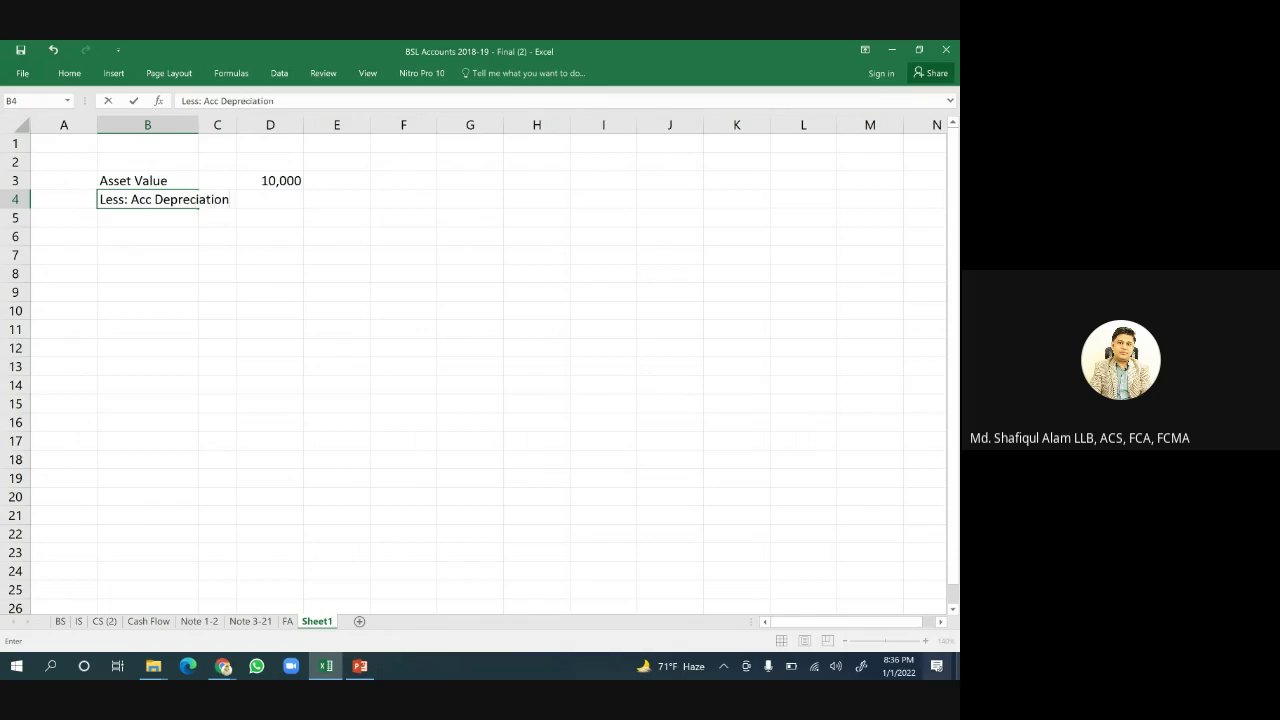
left_click(450, 362)
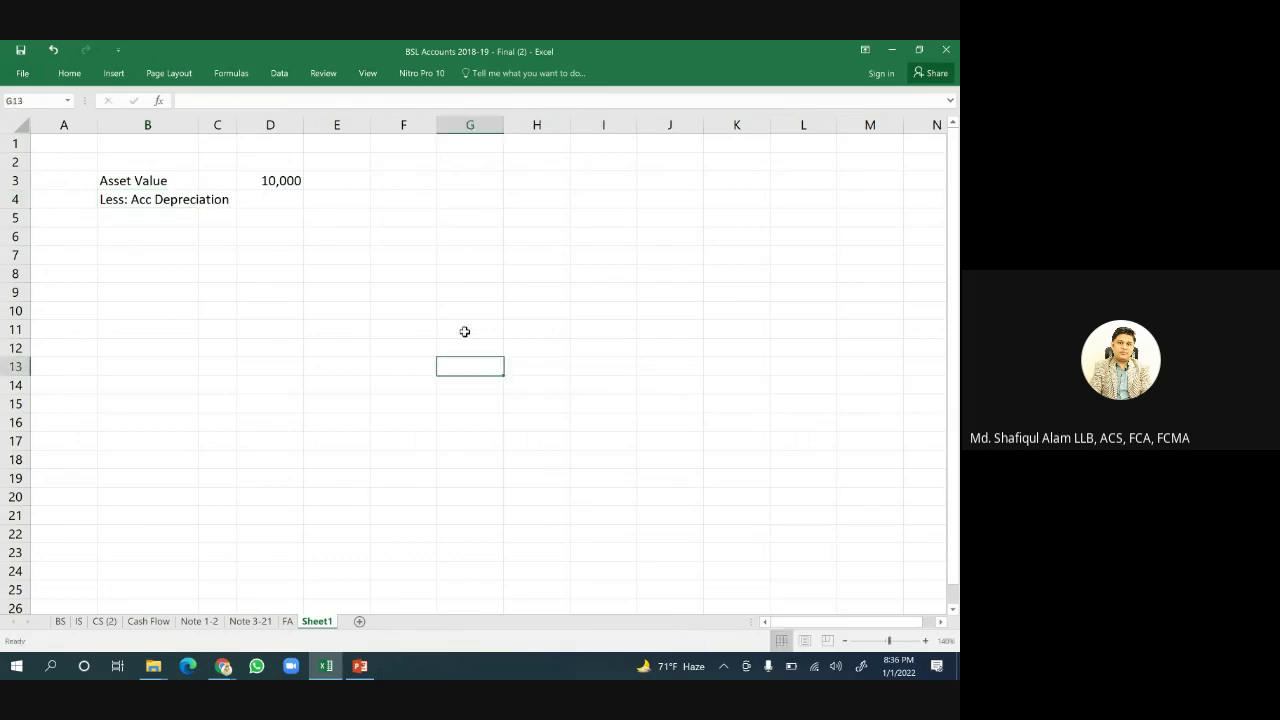
Widen column C to fit the depreciation label and enter 2000 as the accumulated depreciation in D4.
left_click_drag(236, 124, 265, 126)
left_click(317, 202)
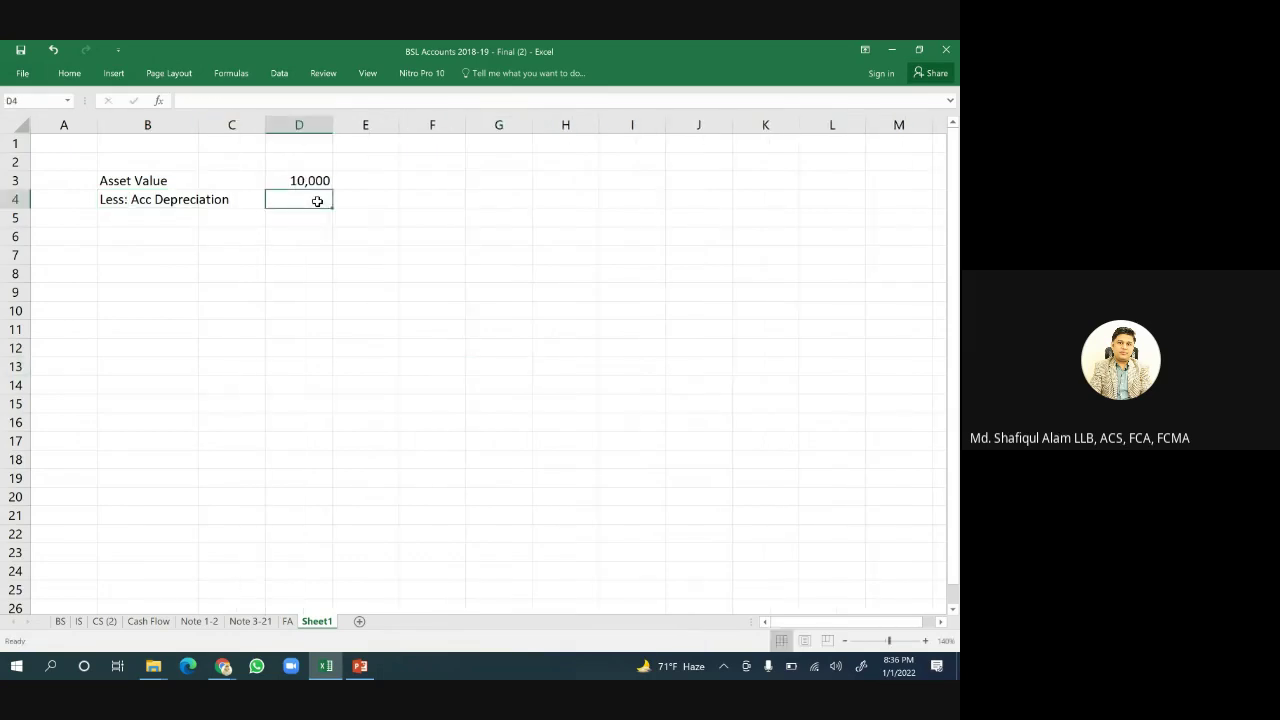
type("2000")
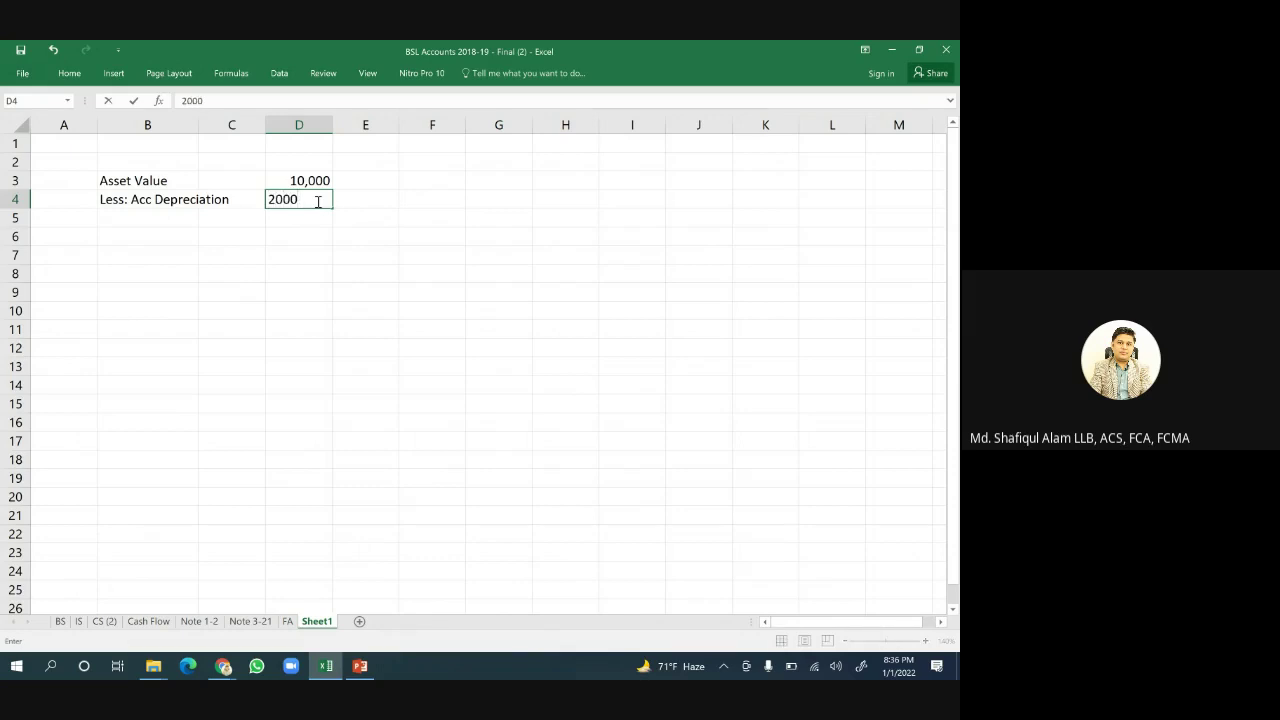
left_click(364, 287)
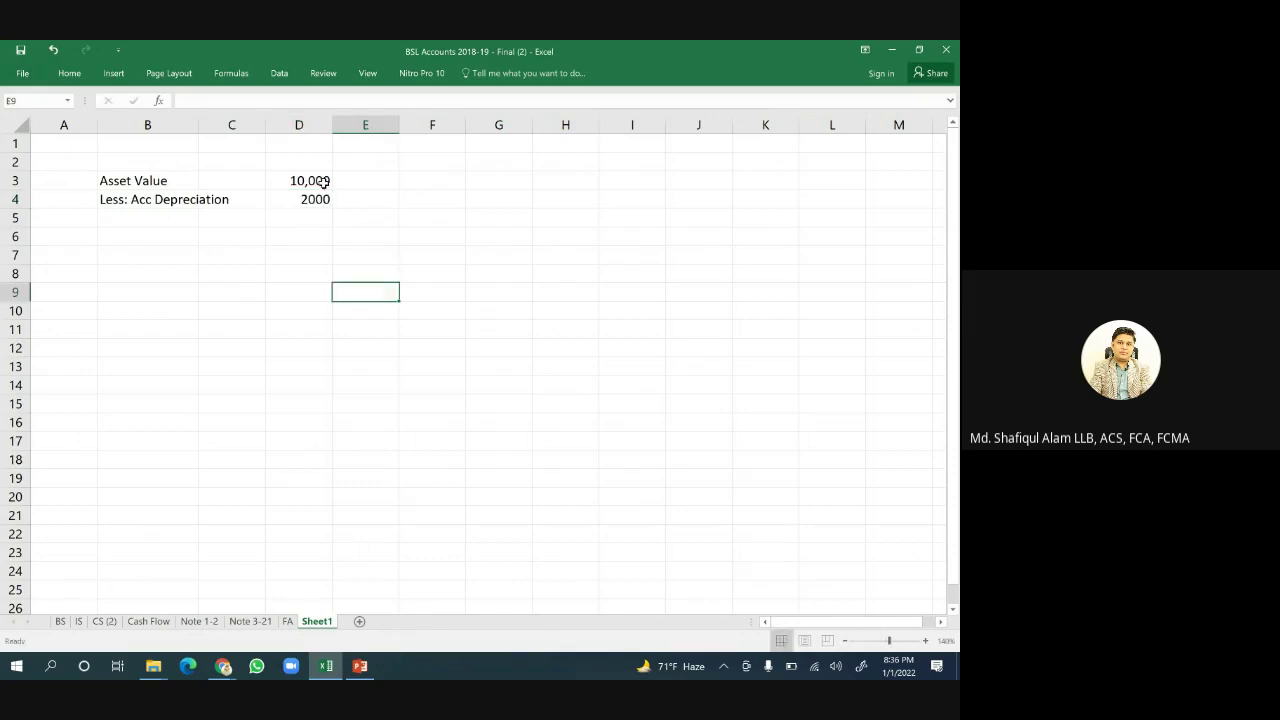
Re-enter 10000 as the asset value in D3.
right_click(300, 124)
key("Escape")
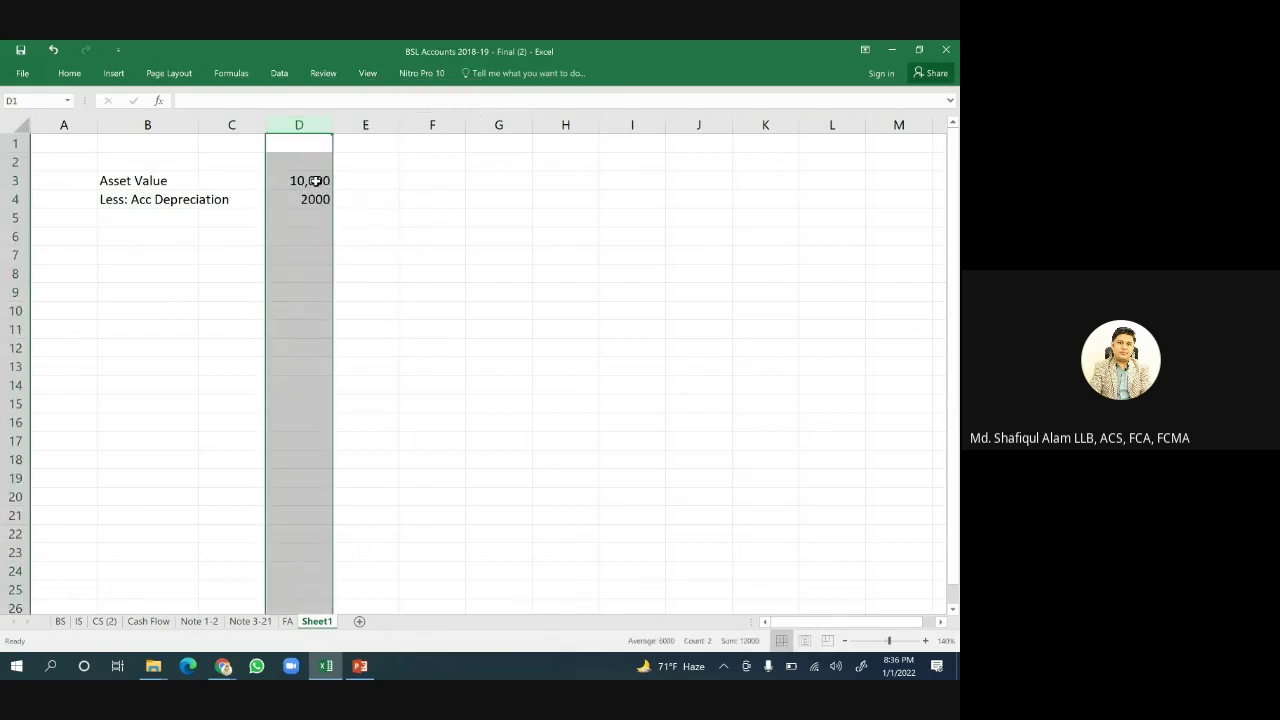
double_click(312, 180)
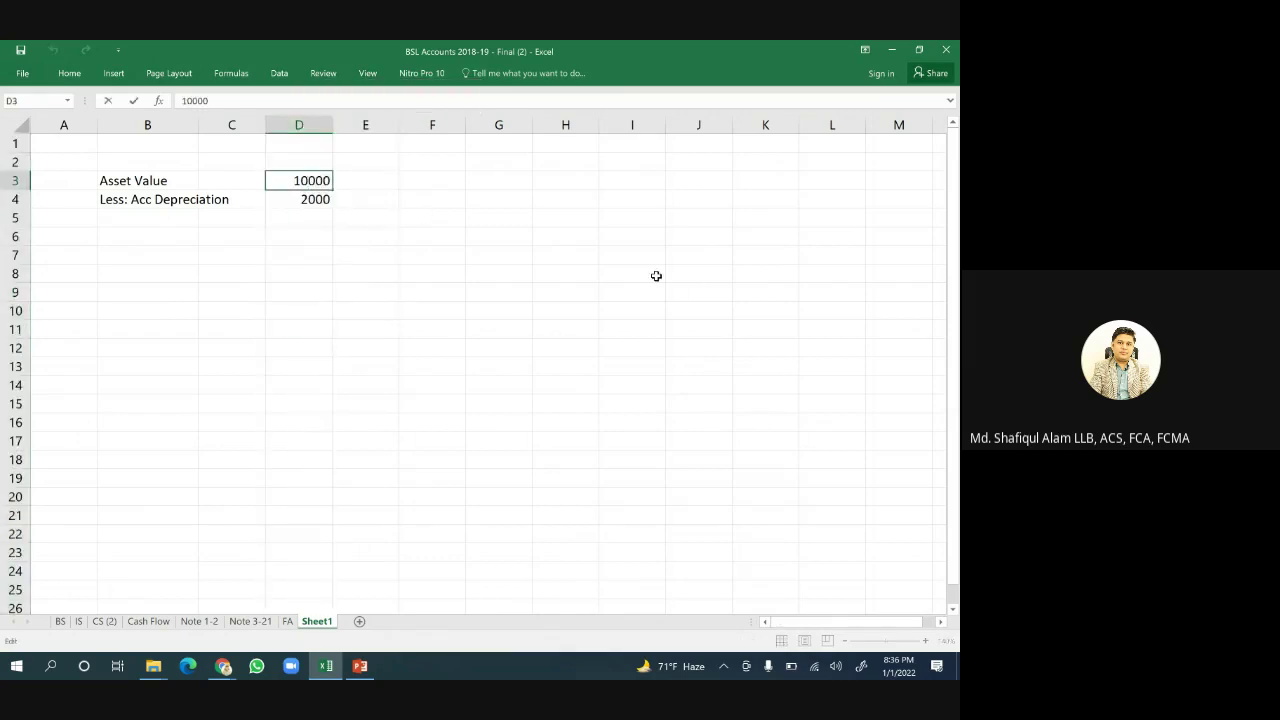
key("BackSpace")
key("BackSpace")
key("BackSpace")
type("10000")
left_click(301, 382)
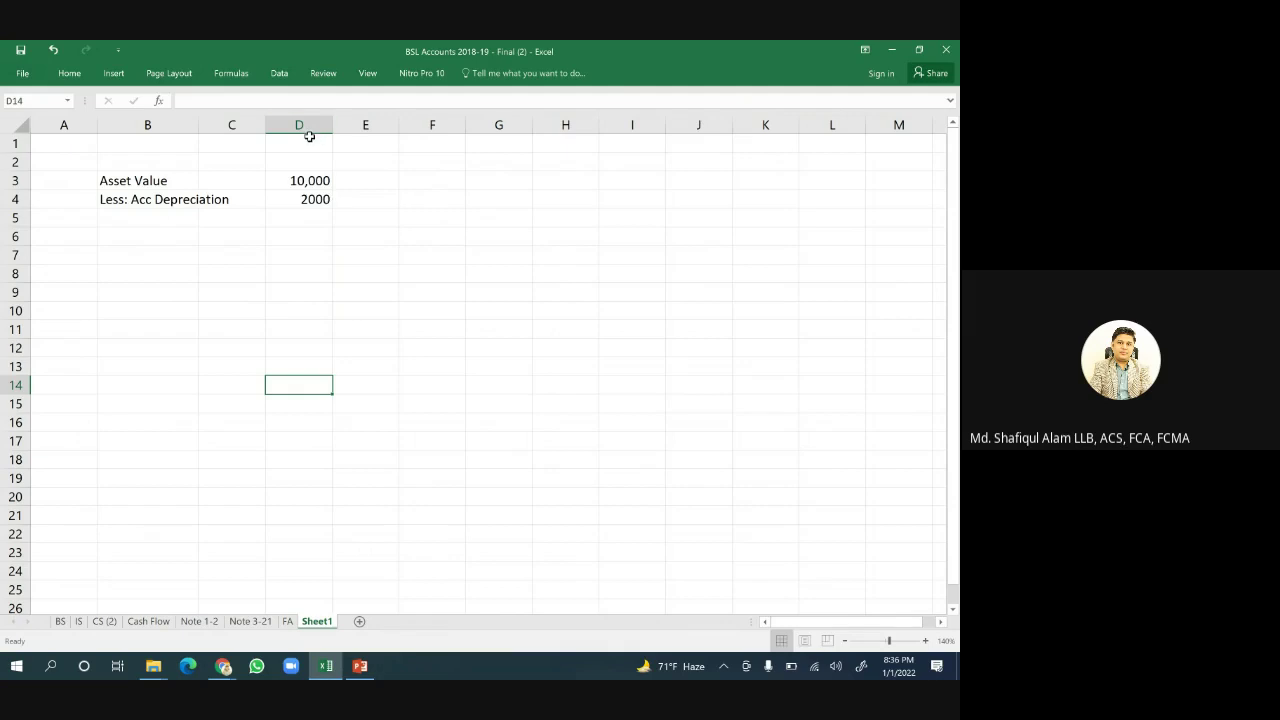
Format cells D1 to D5 with thousands separators and no decimal places.
left_click_drag(310, 143, 321, 211)
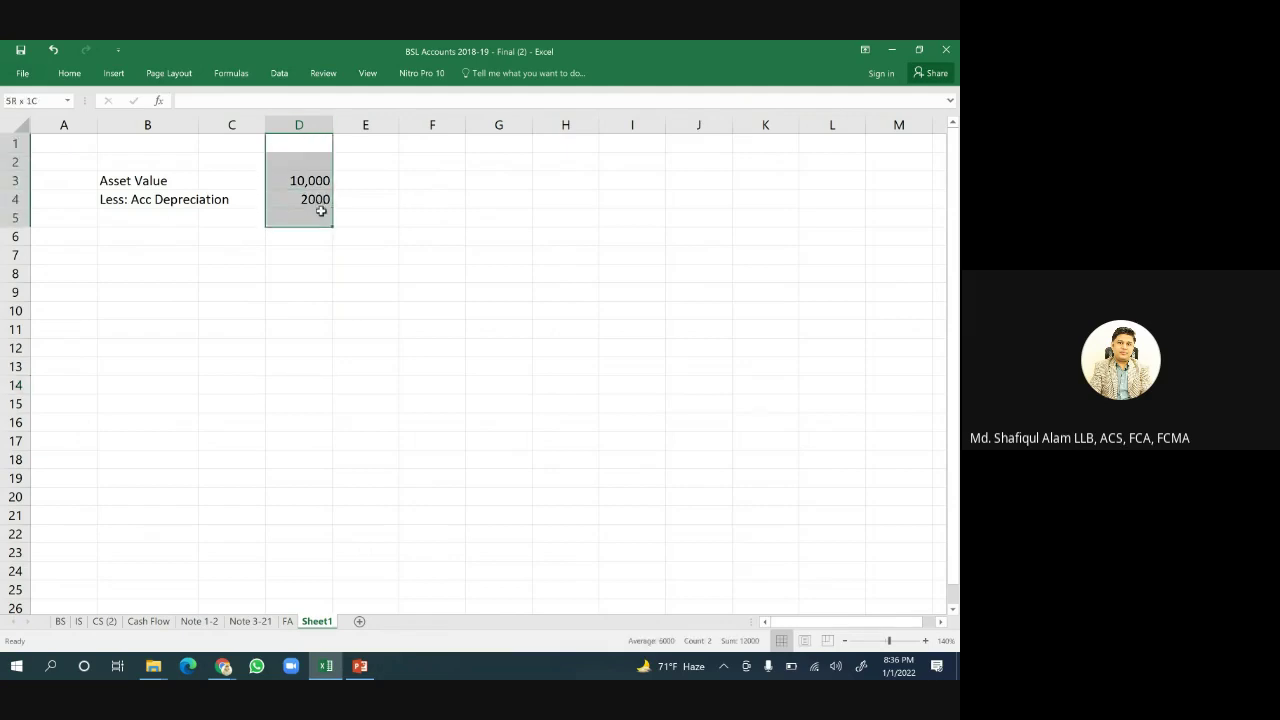
right_click(310, 144)
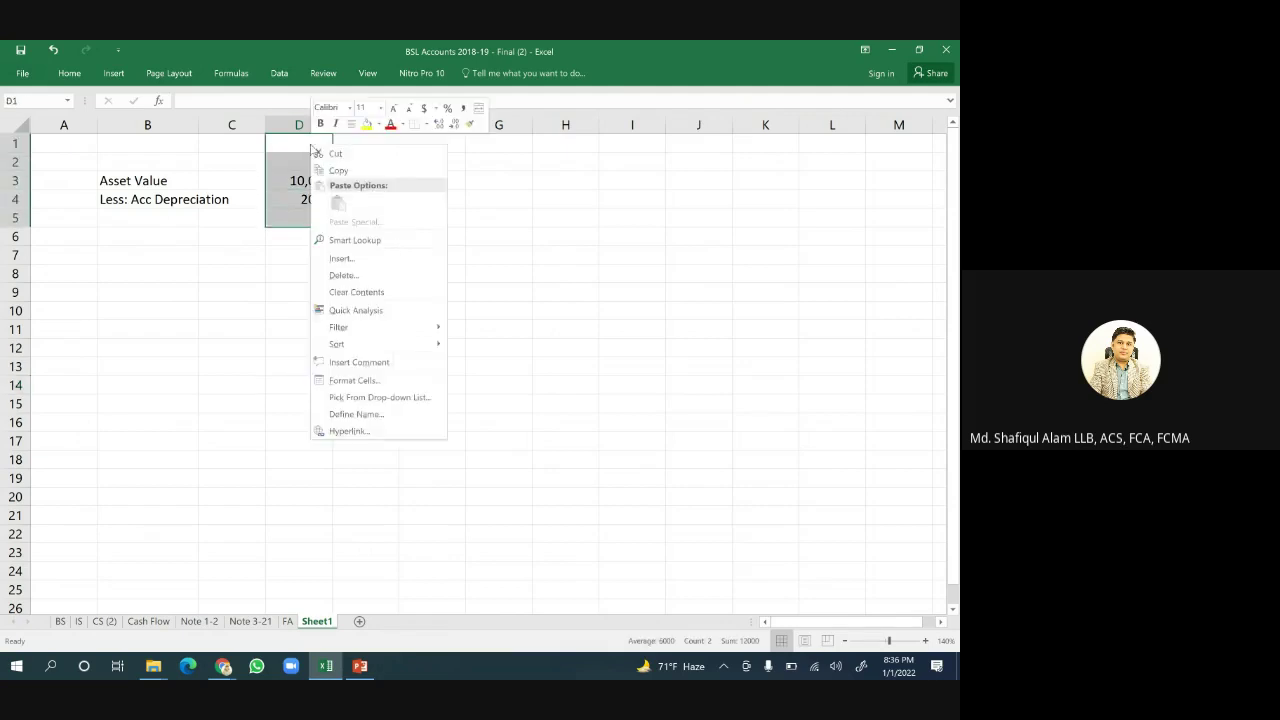
left_click(461, 108)
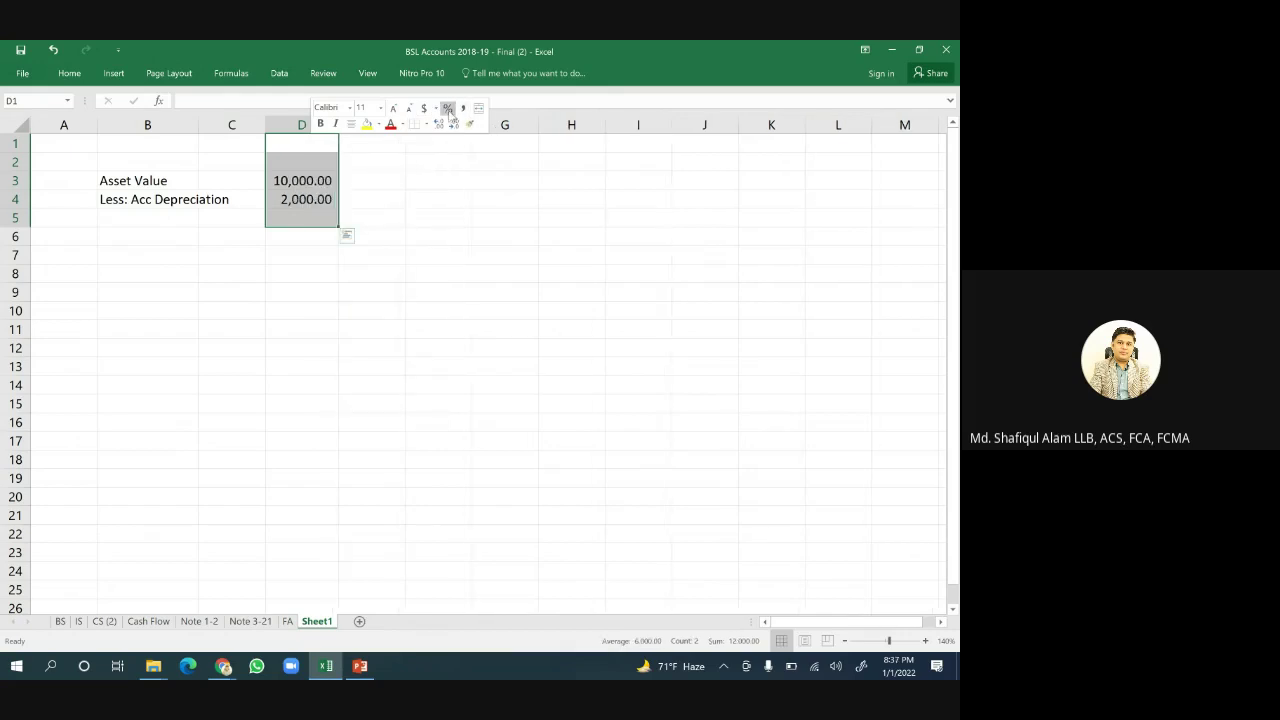
left_click(453, 123)
left_click(453, 123)
left_click(351, 324)
Calculate the written-down value in D5 with the formula =D3-D4.
left_click(312, 219)
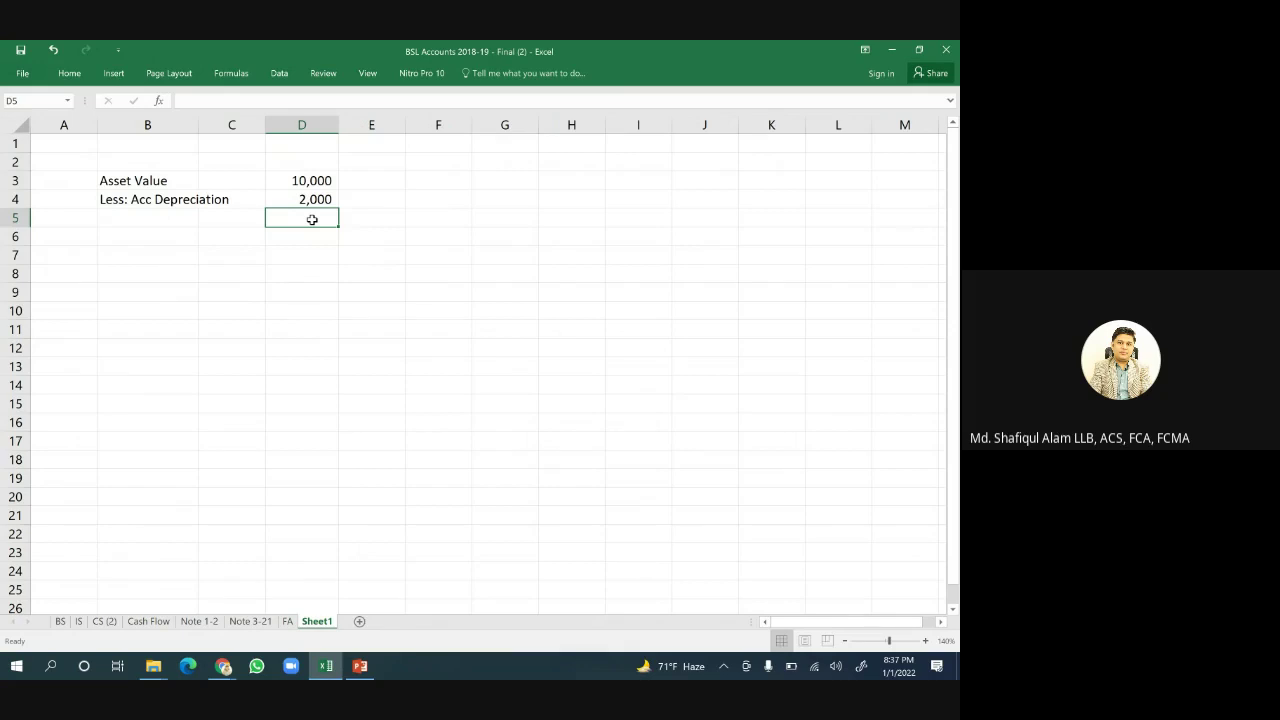
type("=")
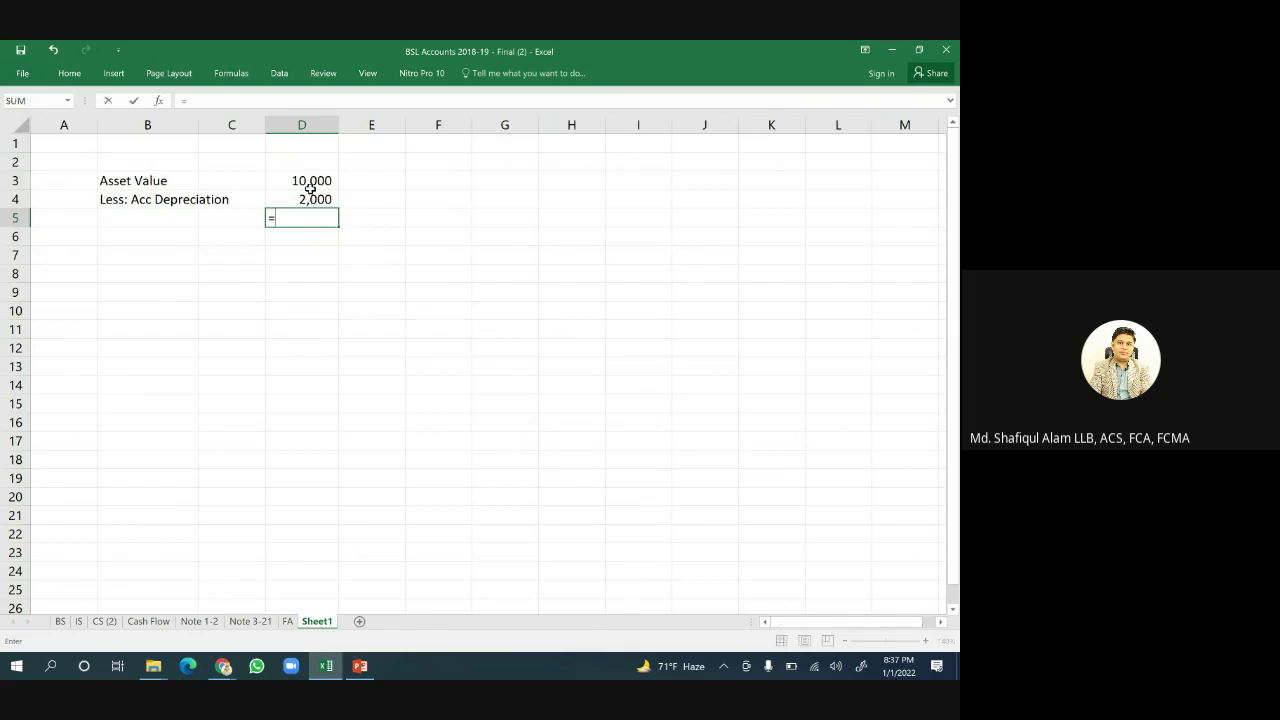
left_click(310, 181)
type("-")
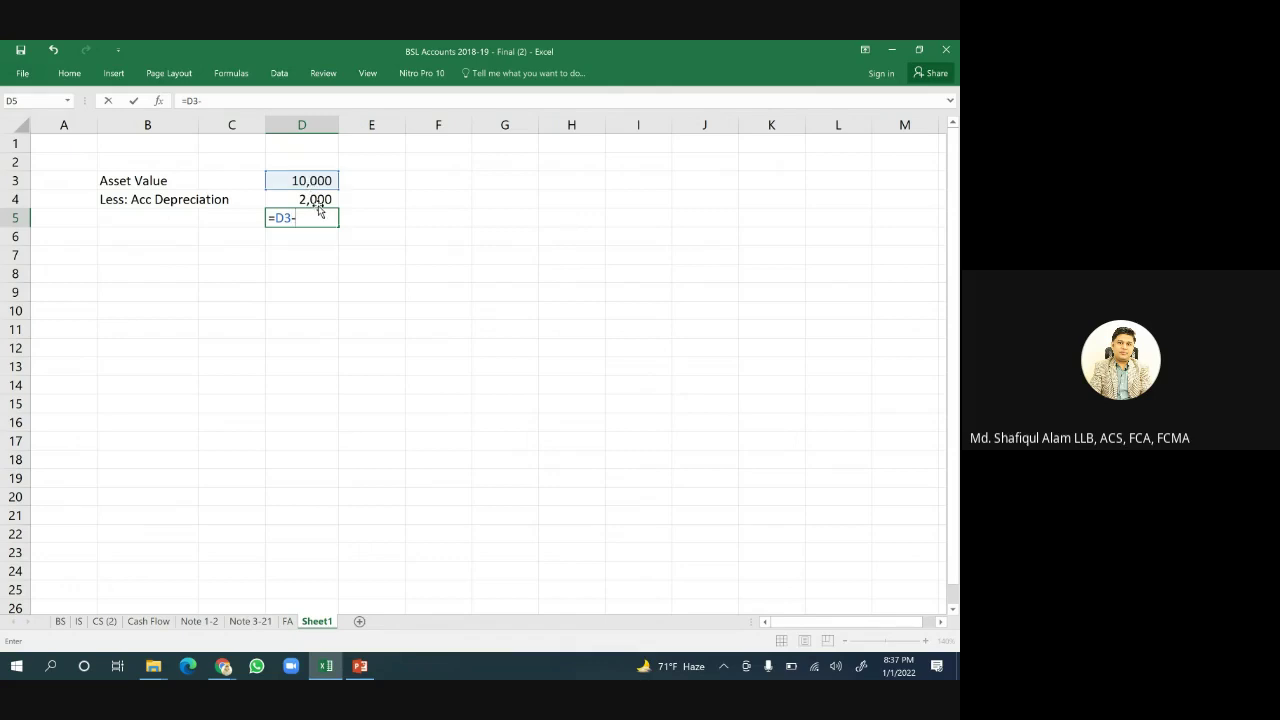
left_click(320, 198)
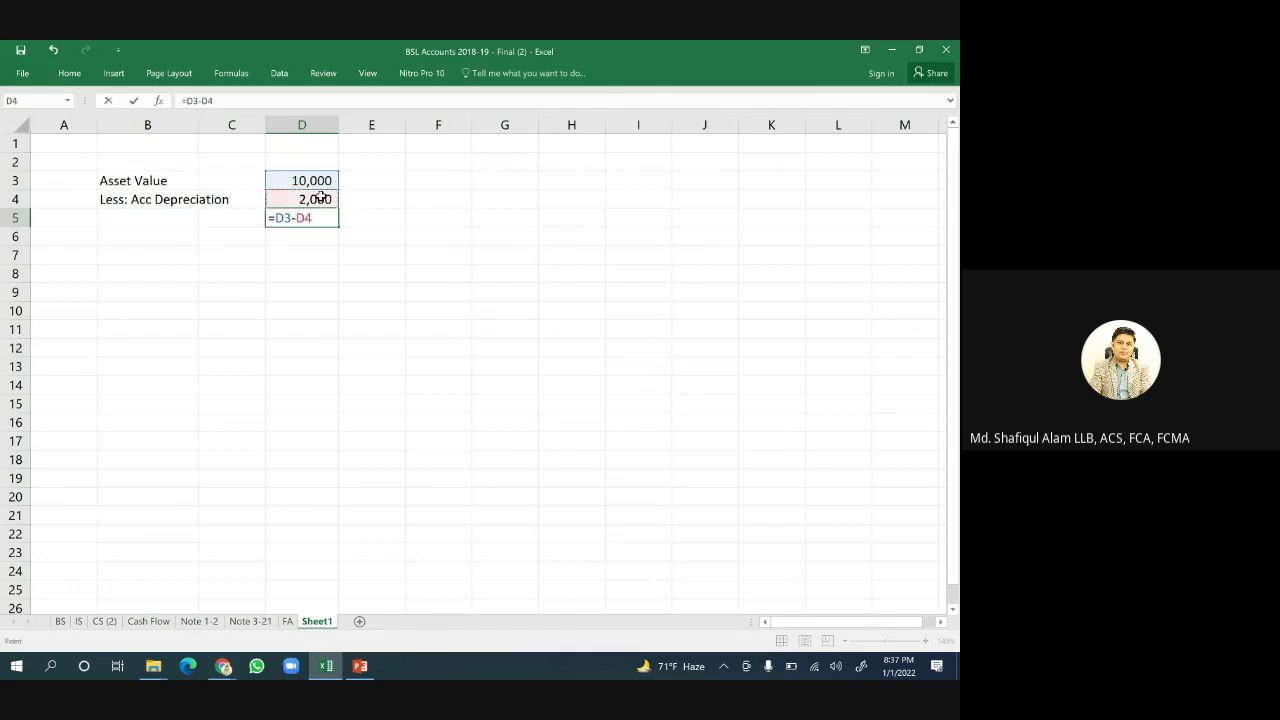
key("Return")
Label B5 "Book Value/WDV" and widen column B to fit the labels.
left_click(132, 225)
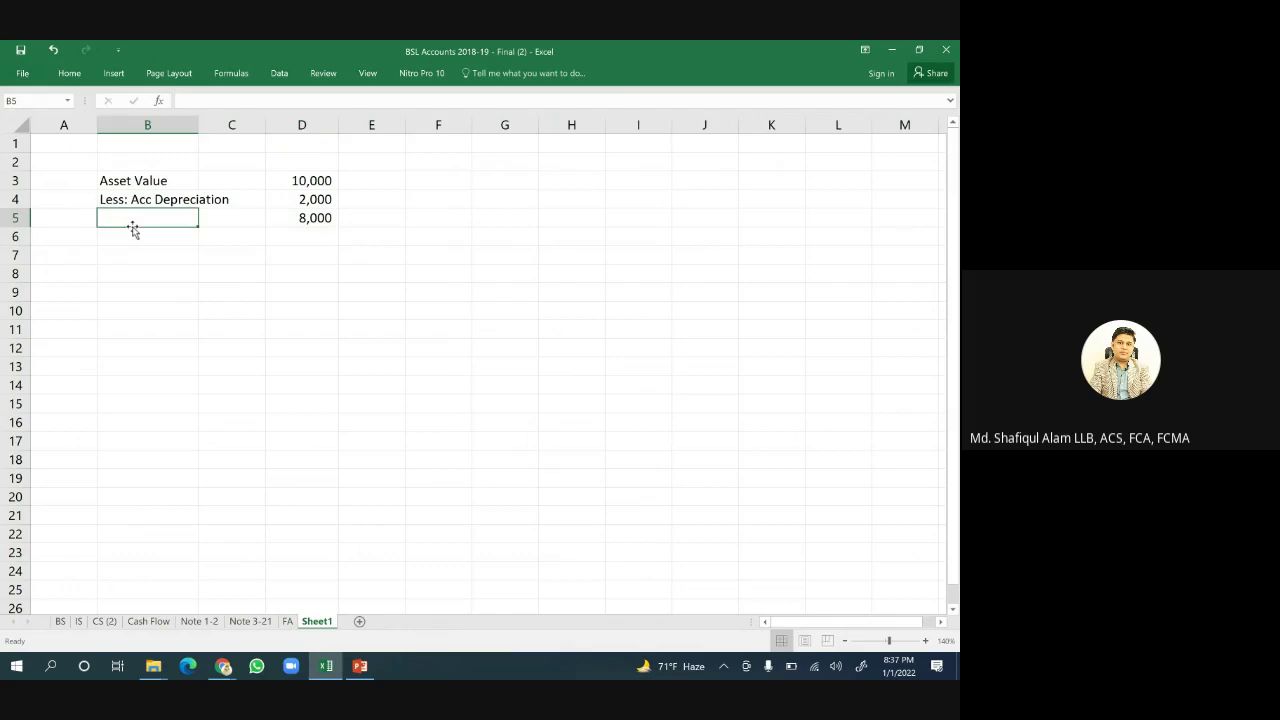
type("B")
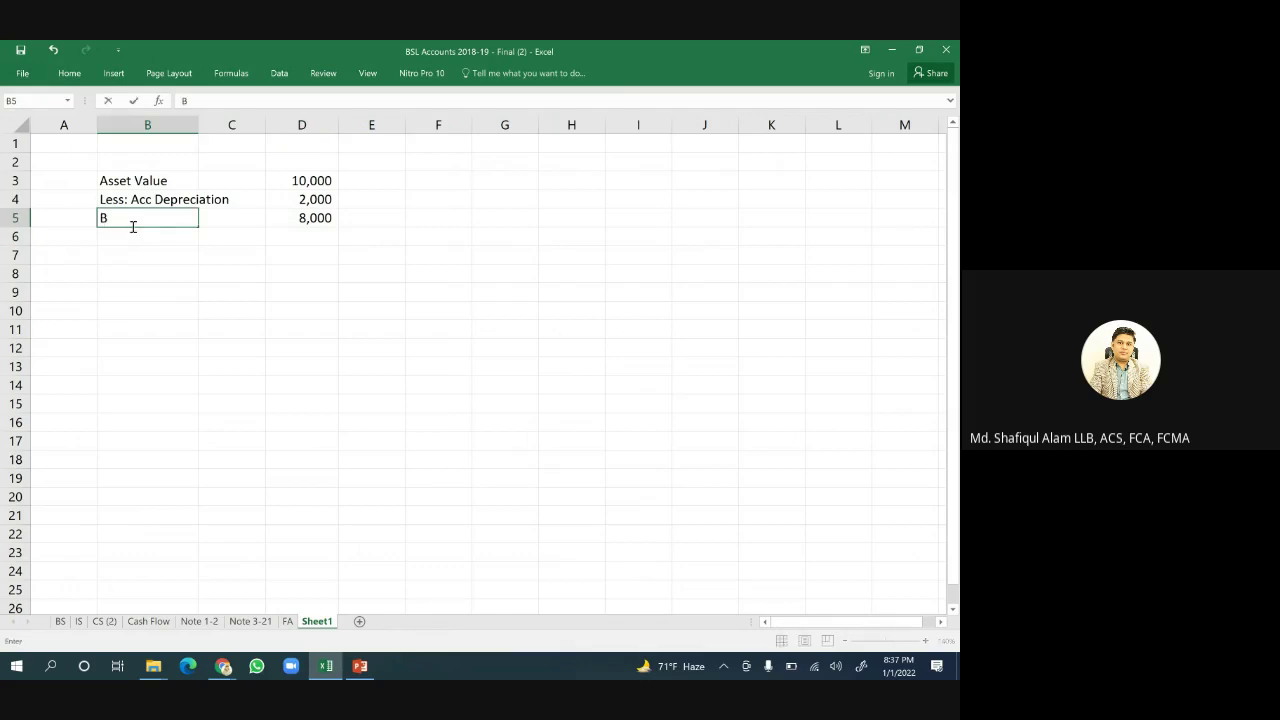
type("ook Value/WDV")
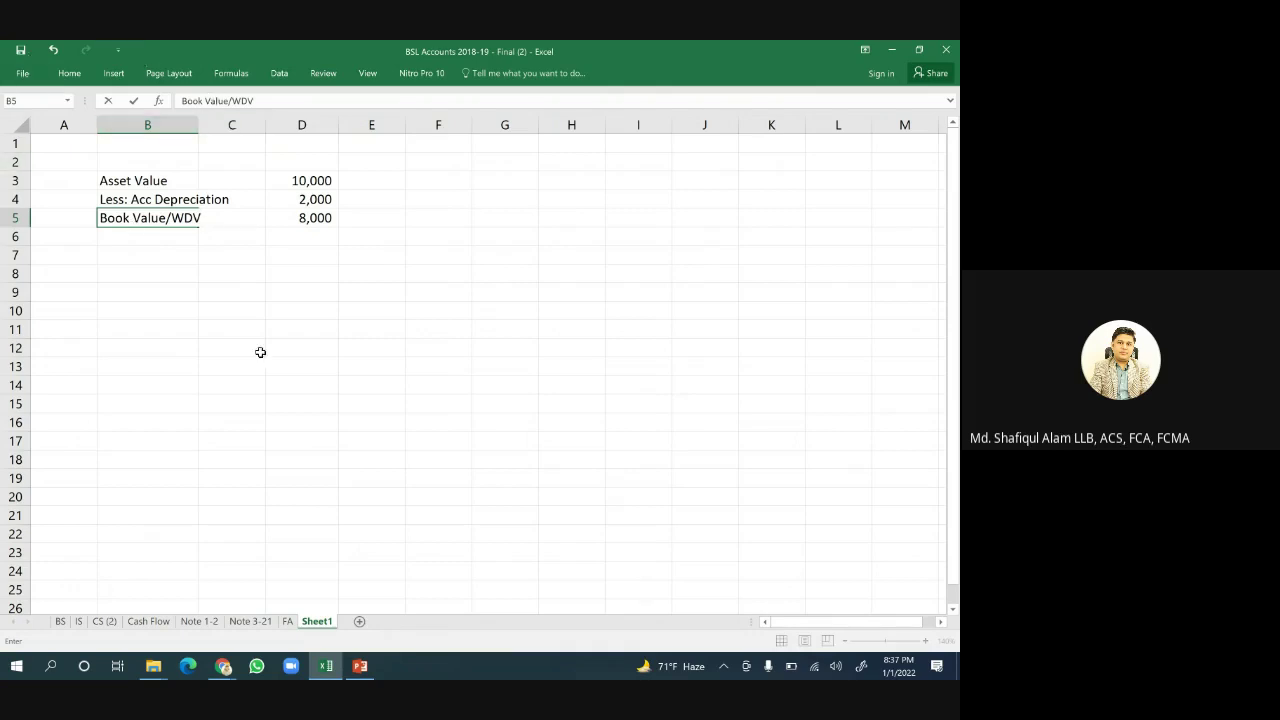
left_click(258, 400)
left_click_drag(198, 124, 260, 131)
Extend the B5 label to read "Book Value/WDV/ Carrying Amount".
double_click(219, 216)
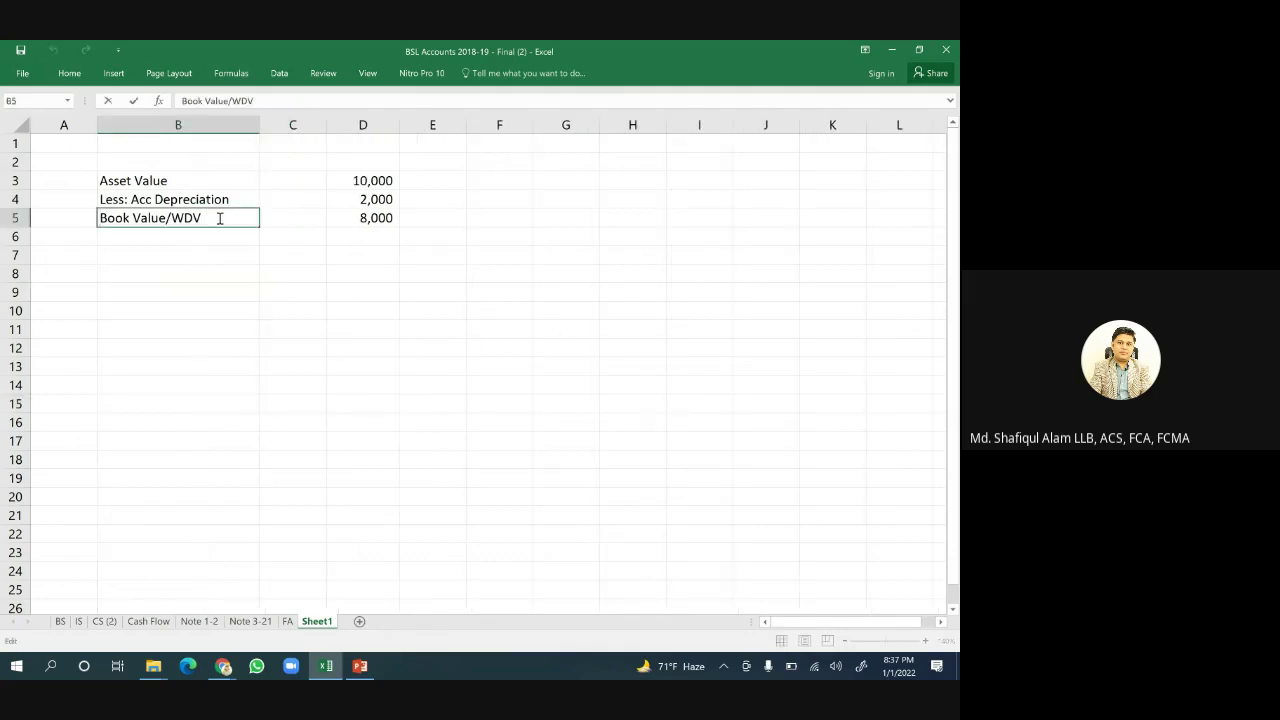
type("/ Carrying Amoubnt")
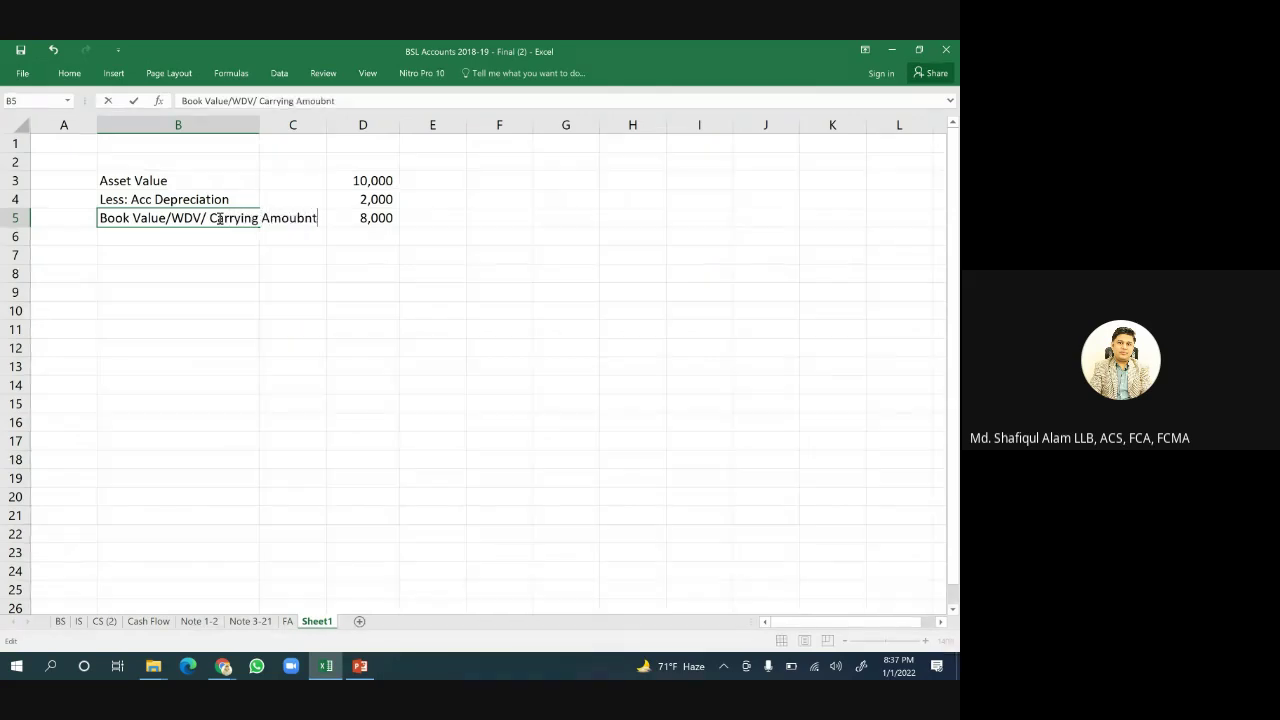
key("BackSpace")
key("BackSpace")
type("nt")
left_click(499, 366)
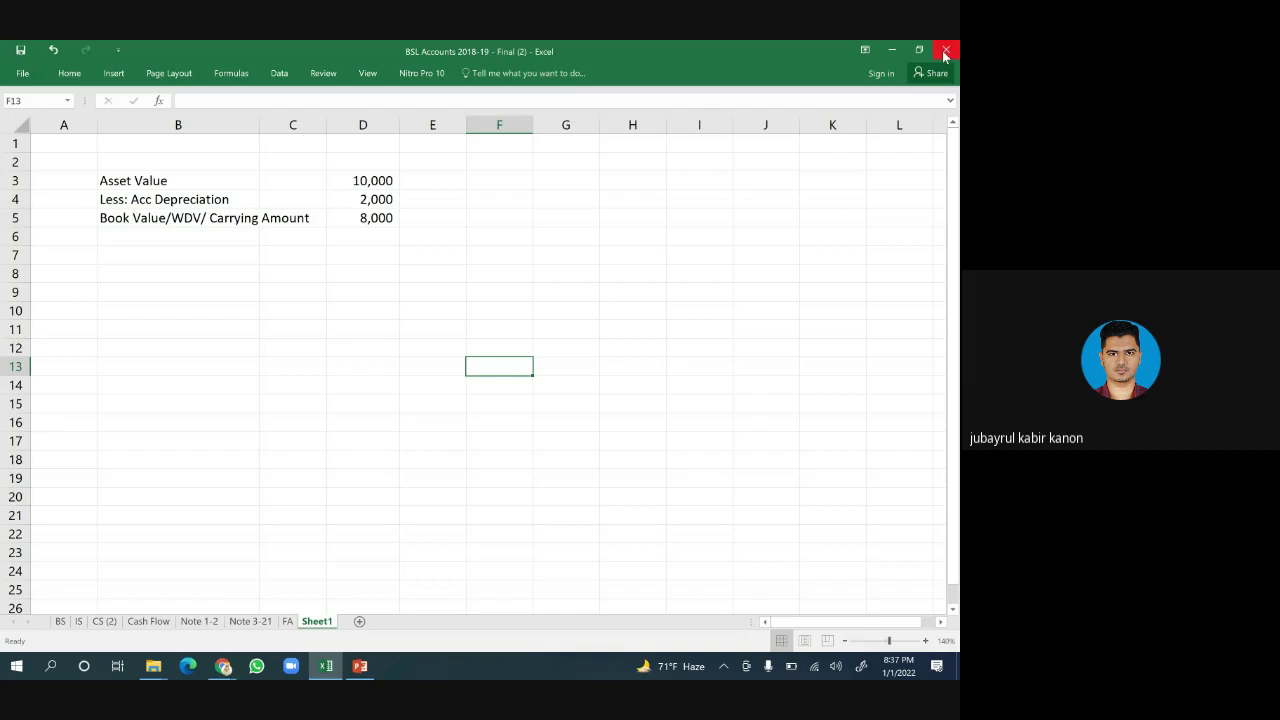
Make the book value row bold from B5 to D5.
left_click(348, 296)
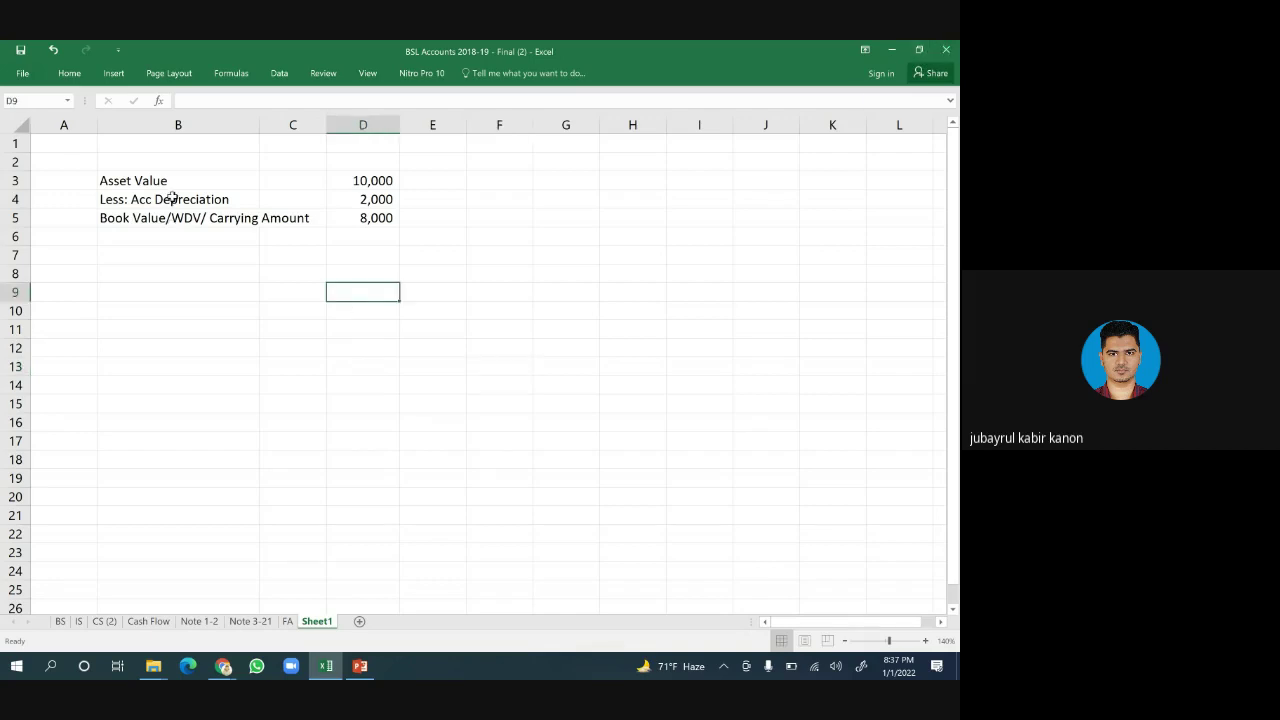
left_click_drag(120, 217, 374, 218)
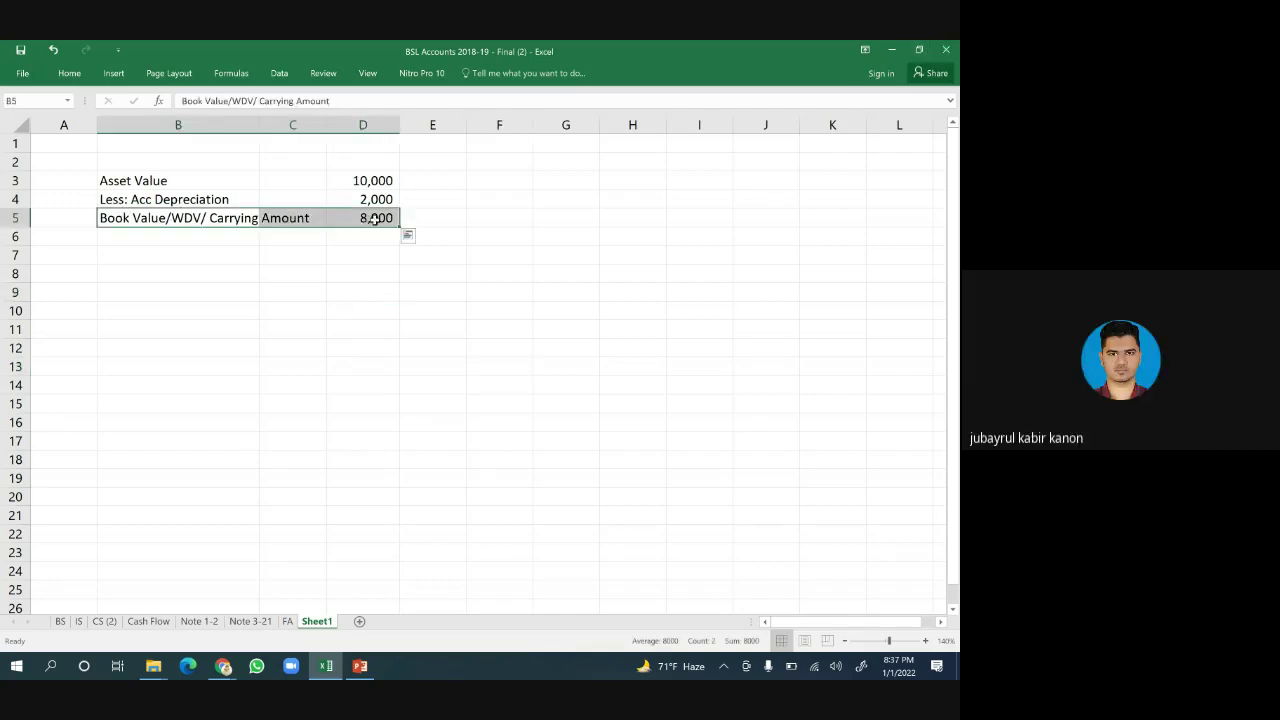
right_click(374, 218)
left_click(385, 199)
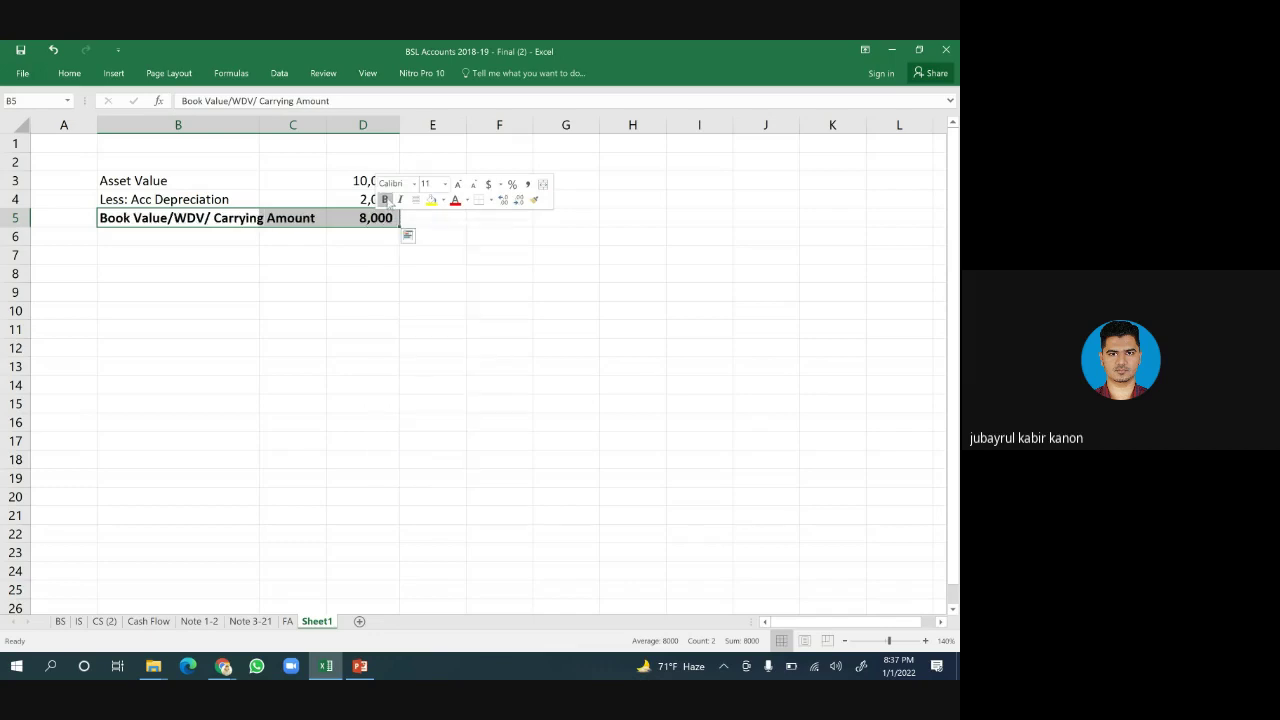
left_click(563, 309)
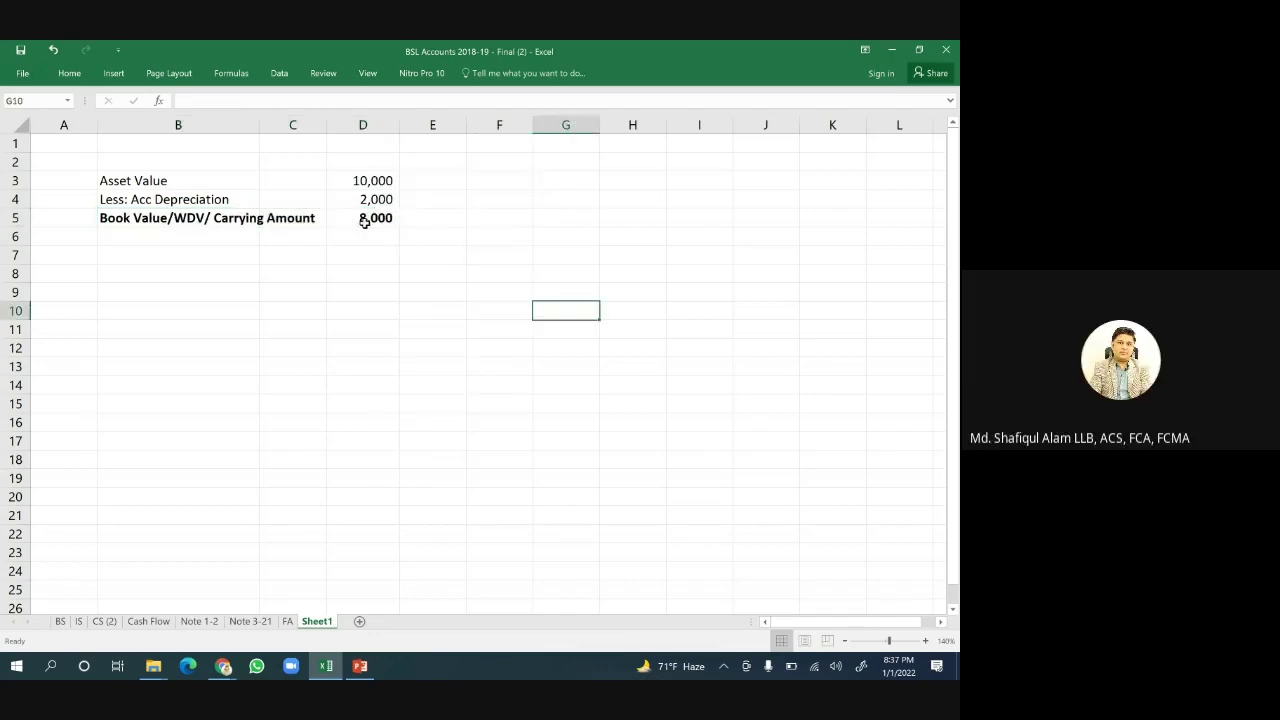
Apply a top and double bottom border to the book value amount in D5.
left_click_drag(374, 180, 371, 198)
left_click(389, 270)
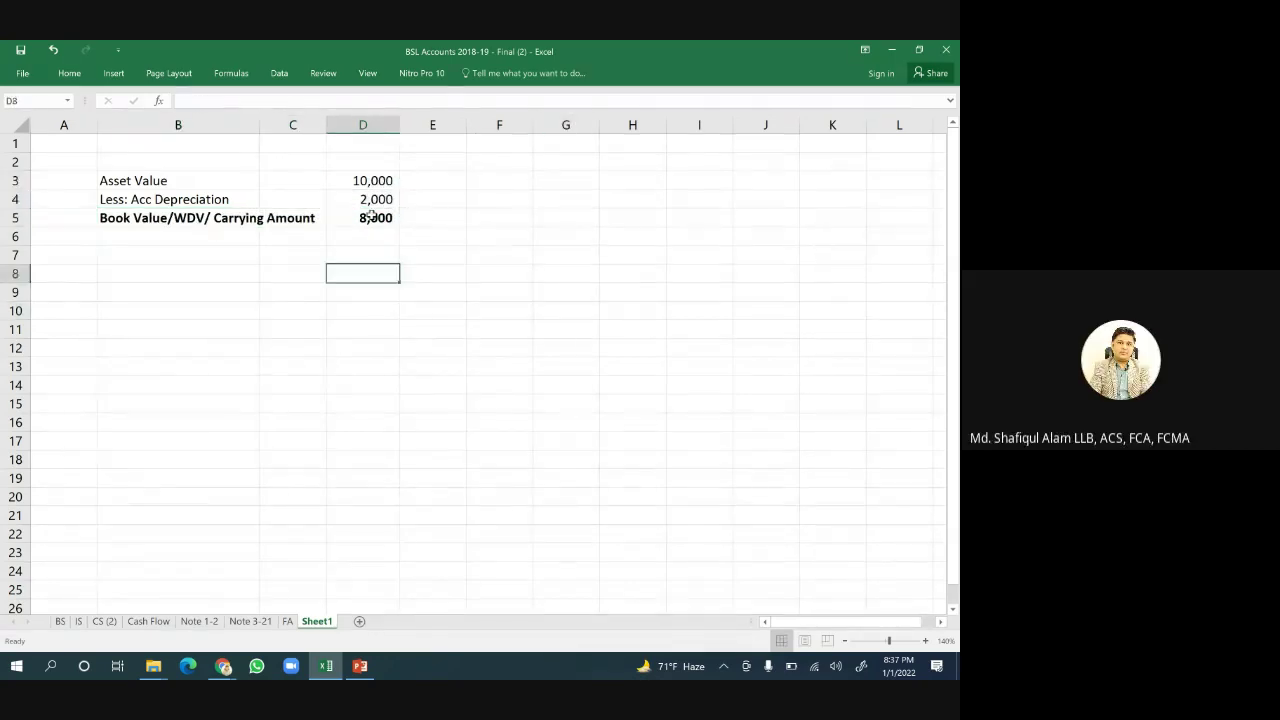
left_click(371, 217)
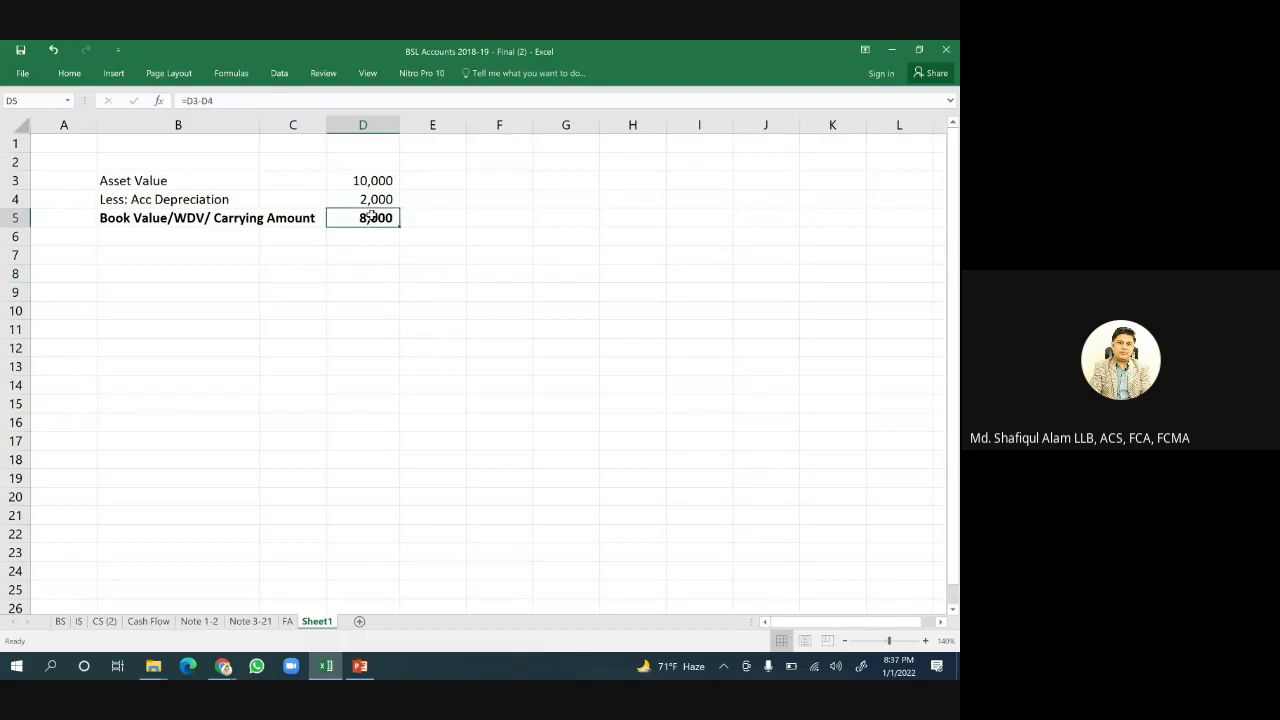
left_click(69, 73)
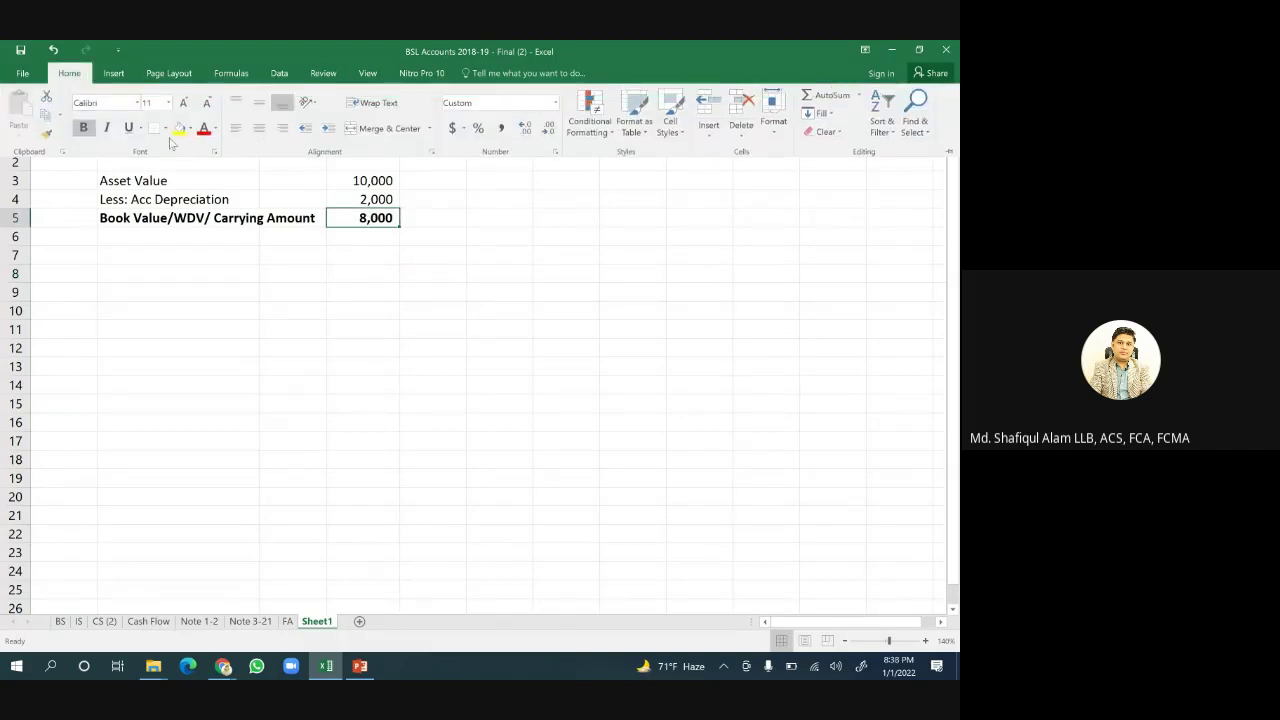
left_click(165, 128)
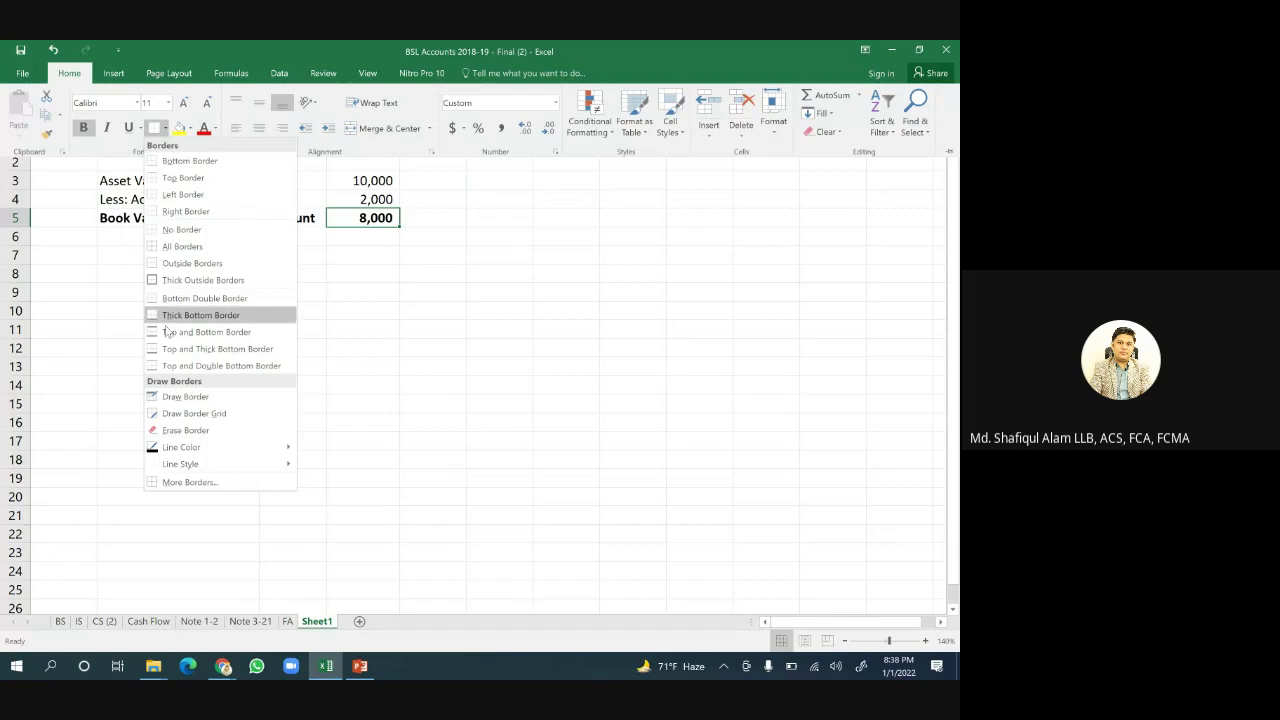
left_click(168, 365)
left_click(600, 334)
left_click(778, 275)
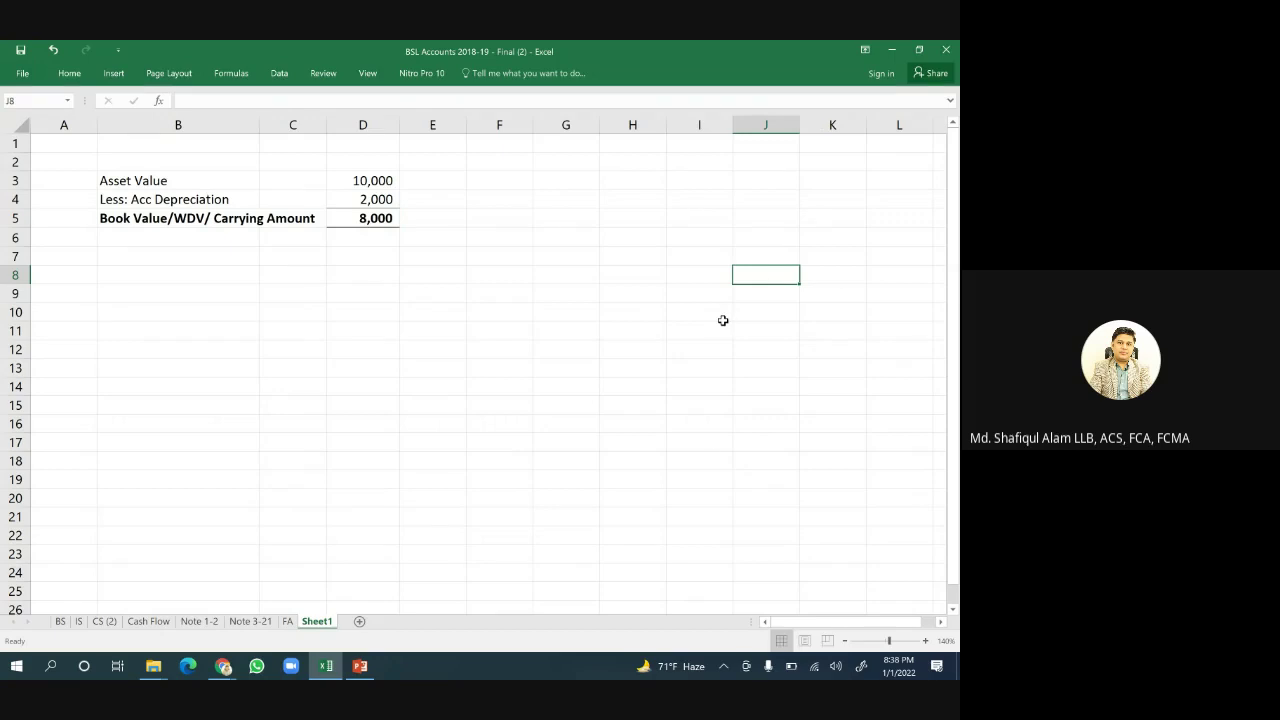
Review the statement of financial position on the BS sheet down to Total Equity And Liabilities.
left_click(60, 621)
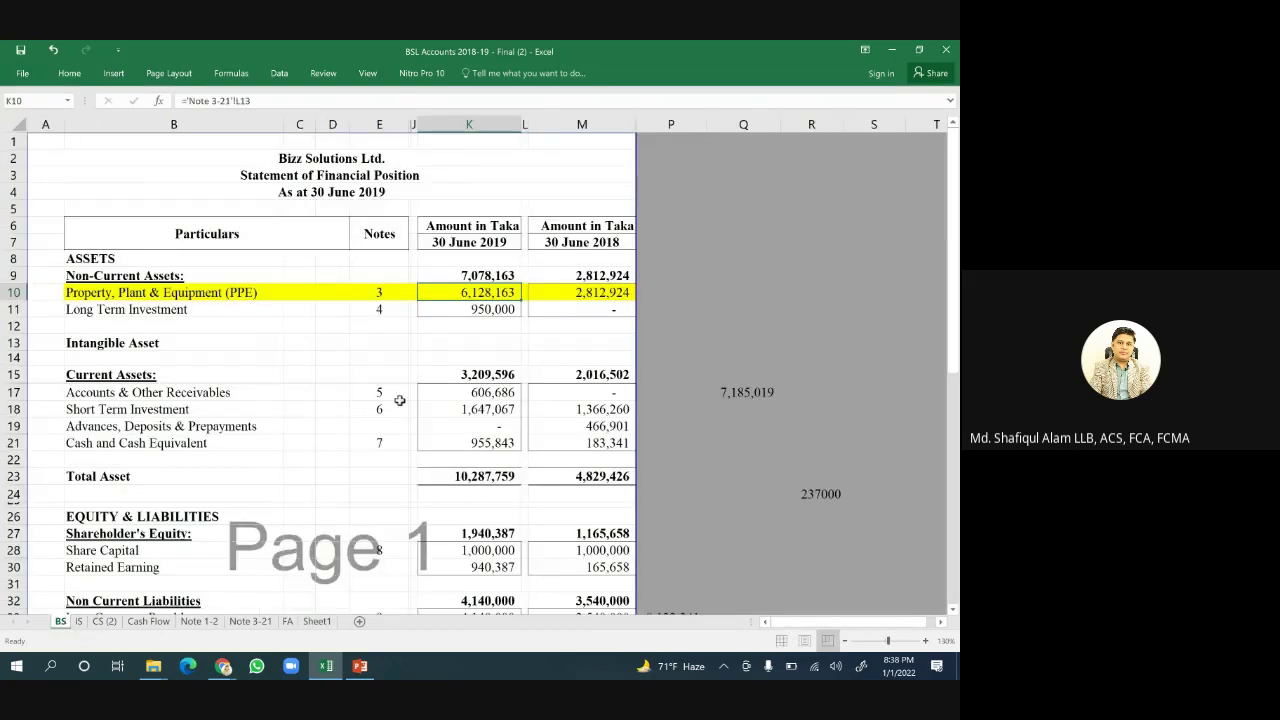
scroll(399, 400, "down", 4)
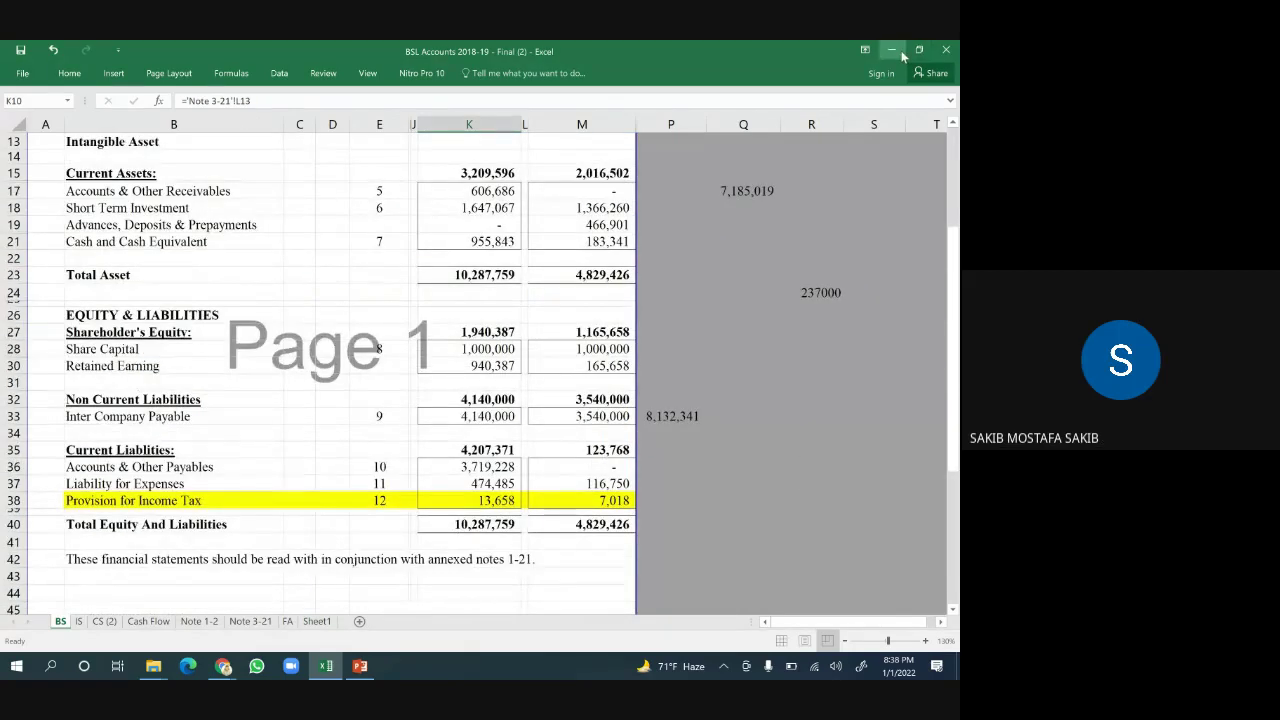
left_click(322, 671)
left_click(329, 668)
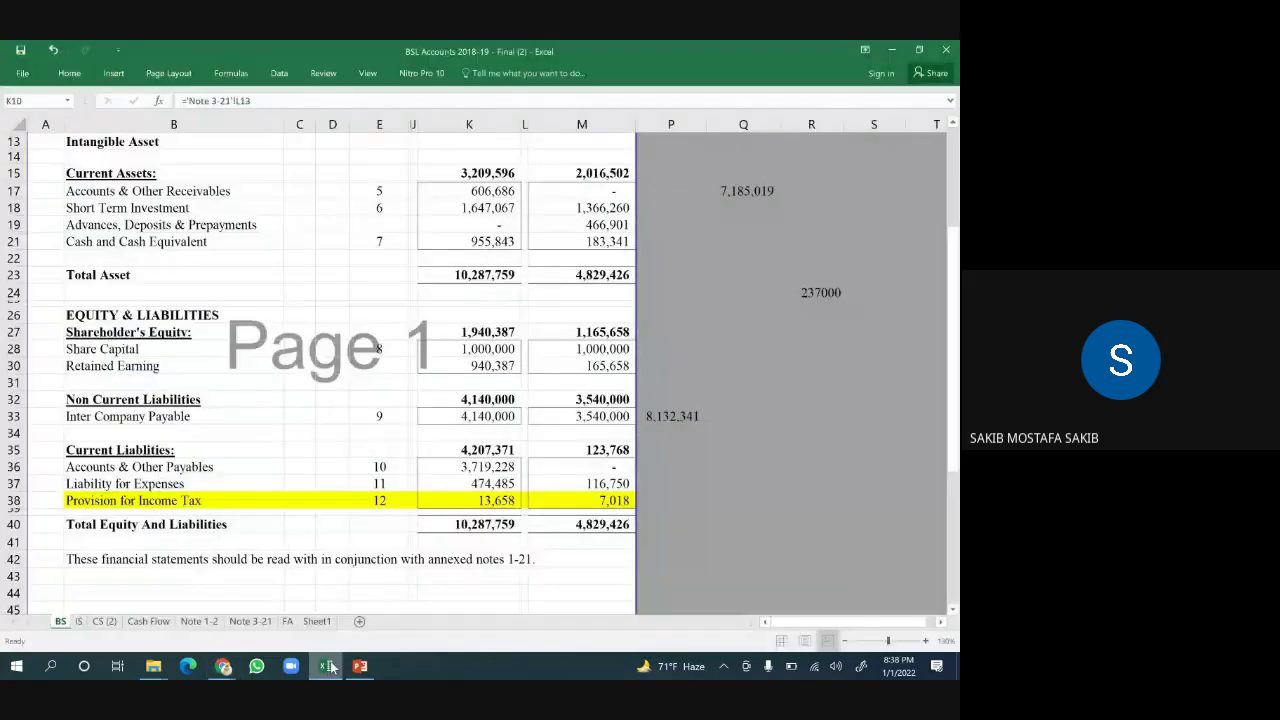
Switch to the IAS 16 Property, Plant and Equipment presentation in PowerPoint and start its slide show.
left_click(329, 668)
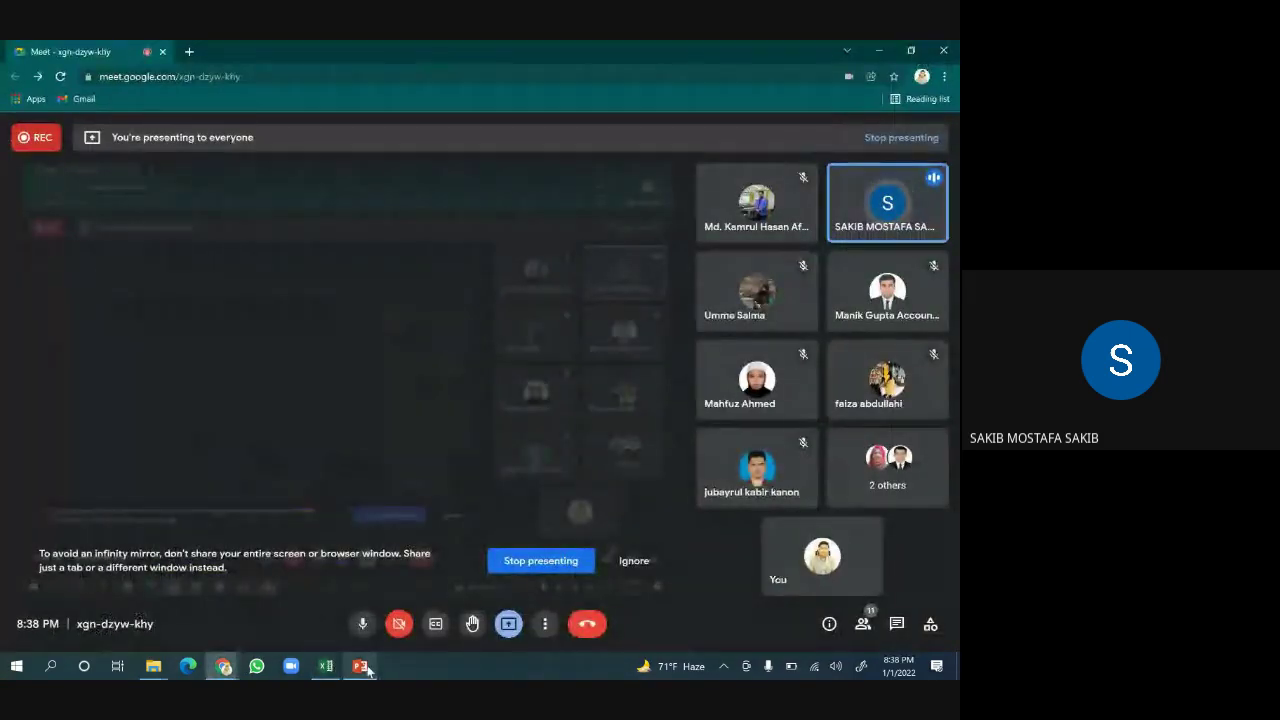
left_click(362, 667)
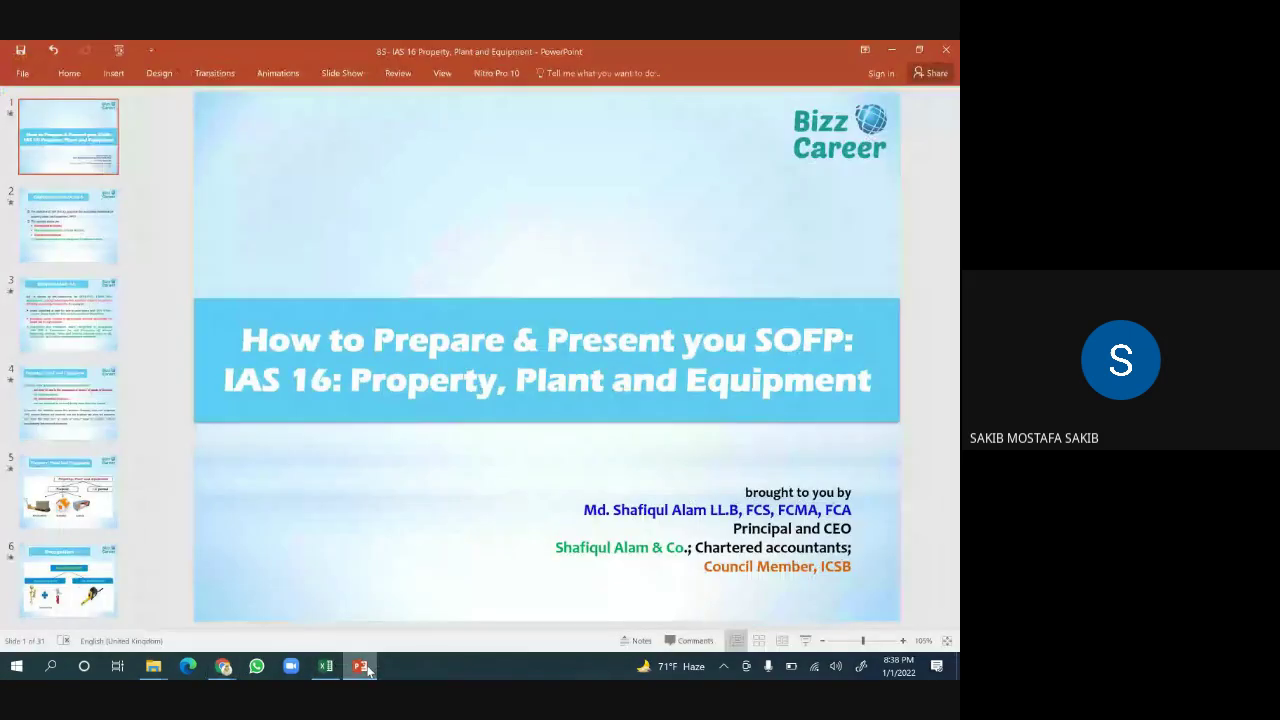
left_click(807, 641)
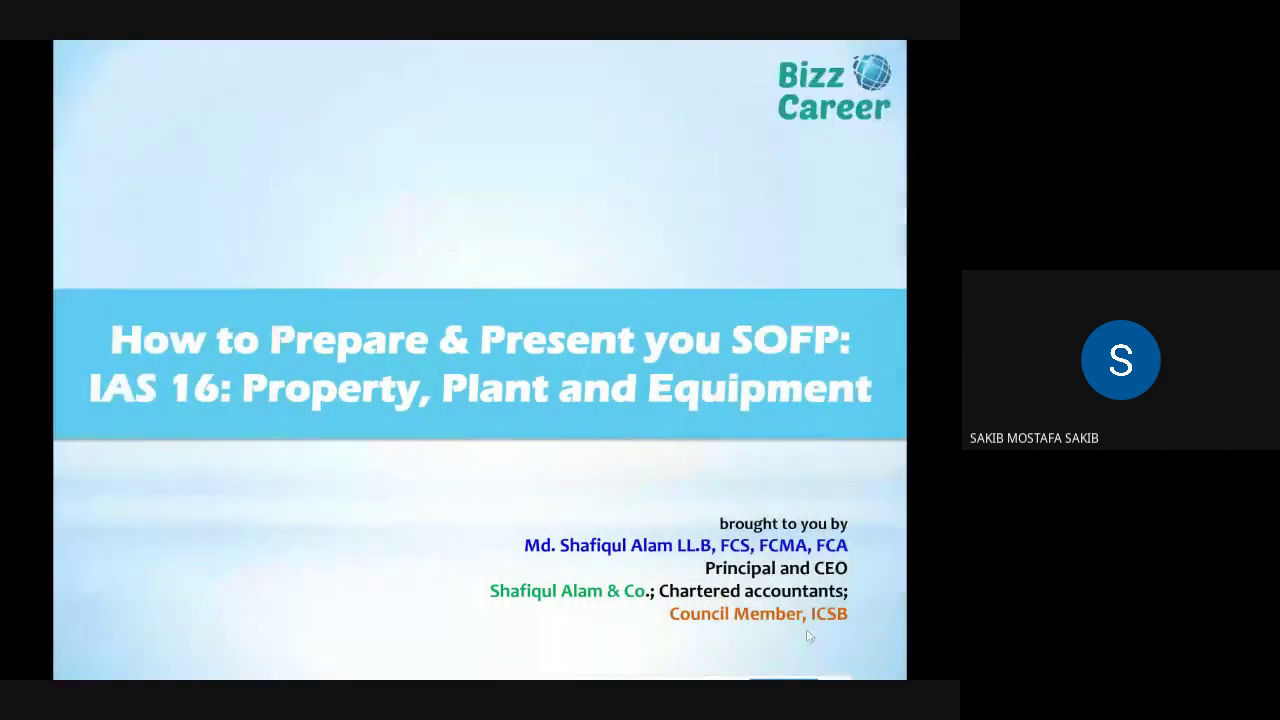
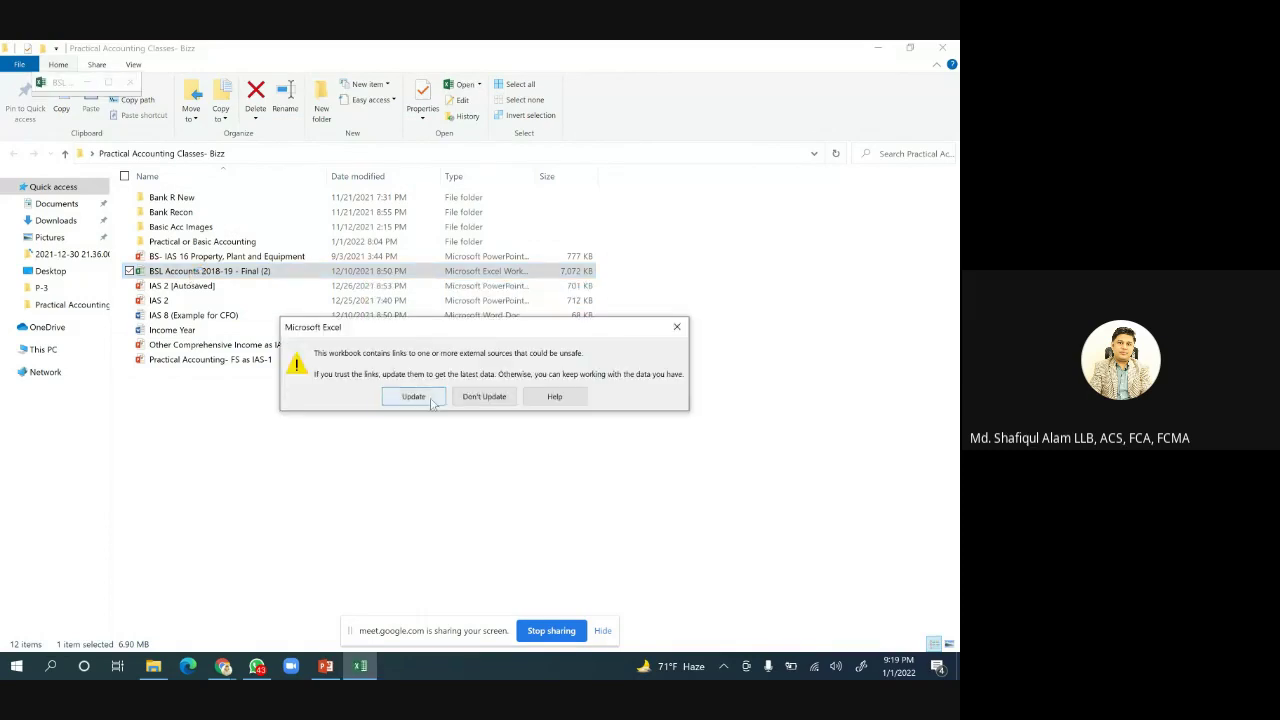
Open the BSL Accounts 2018-19 - Final (2) workbook with its external links updated and maximize its window.
left_click(428, 396)
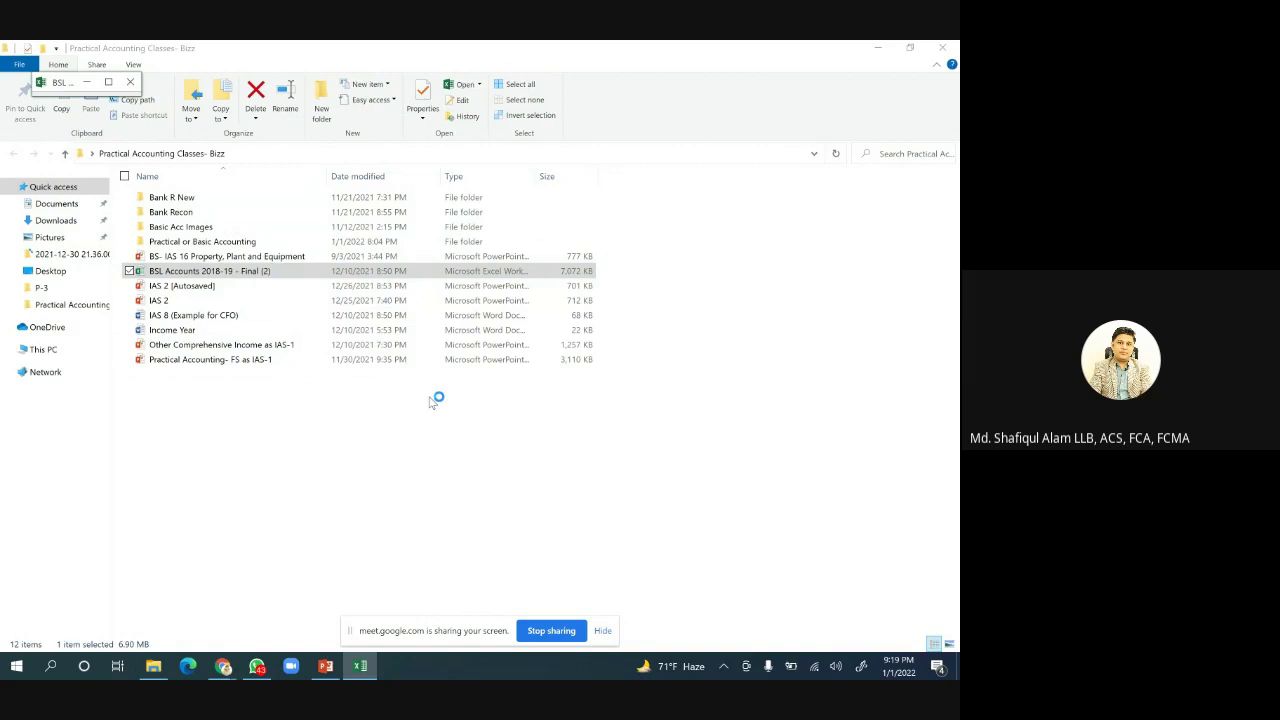
left_click(458, 397)
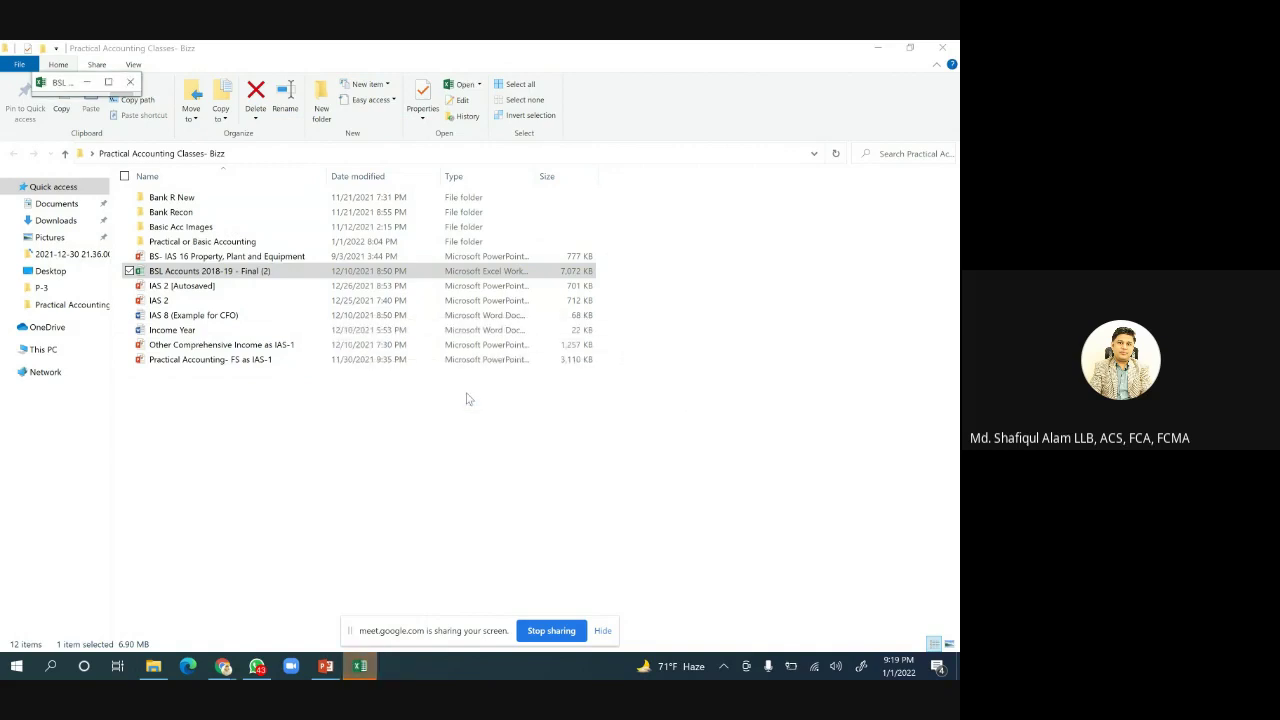
left_click(362, 667)
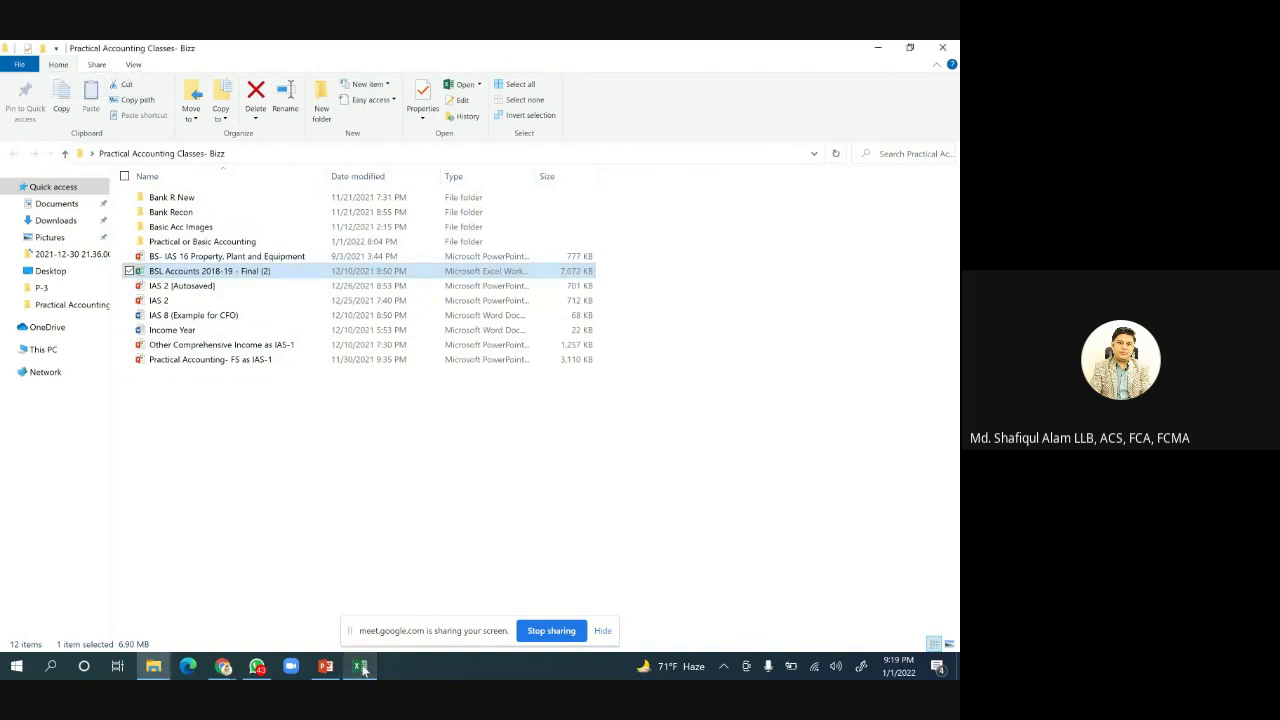
left_click(362, 667)
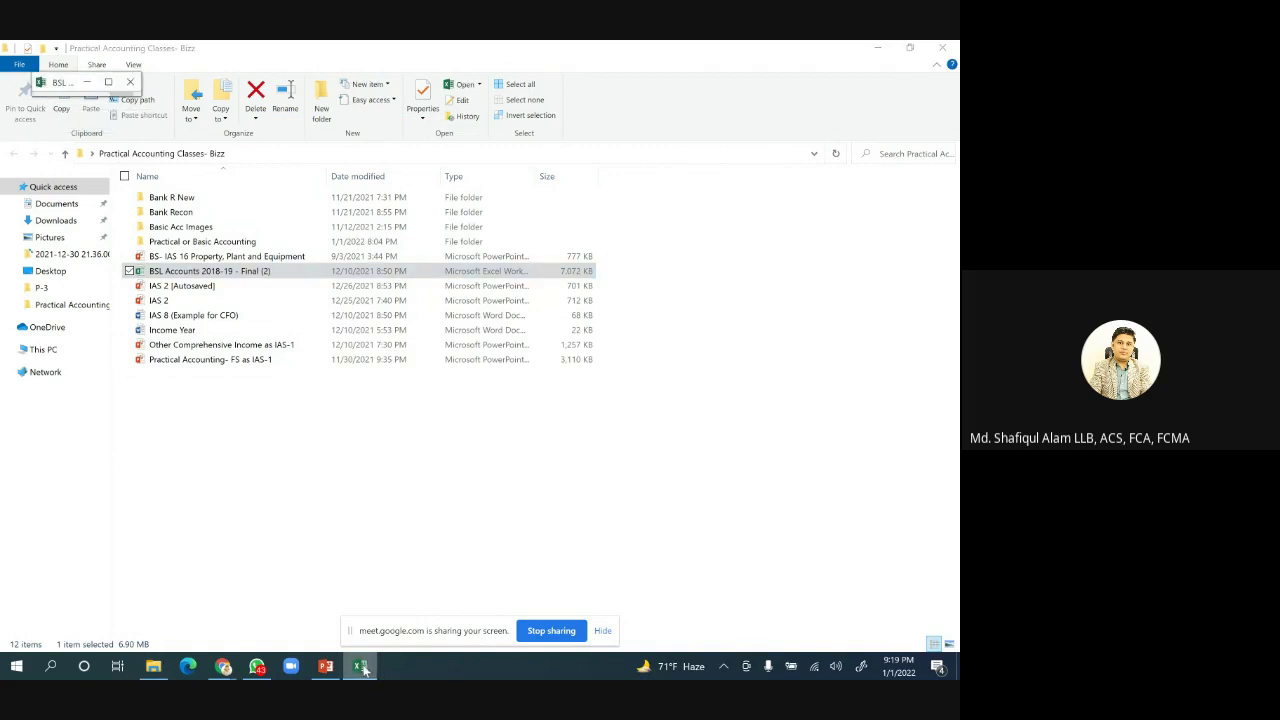
left_click(362, 667)
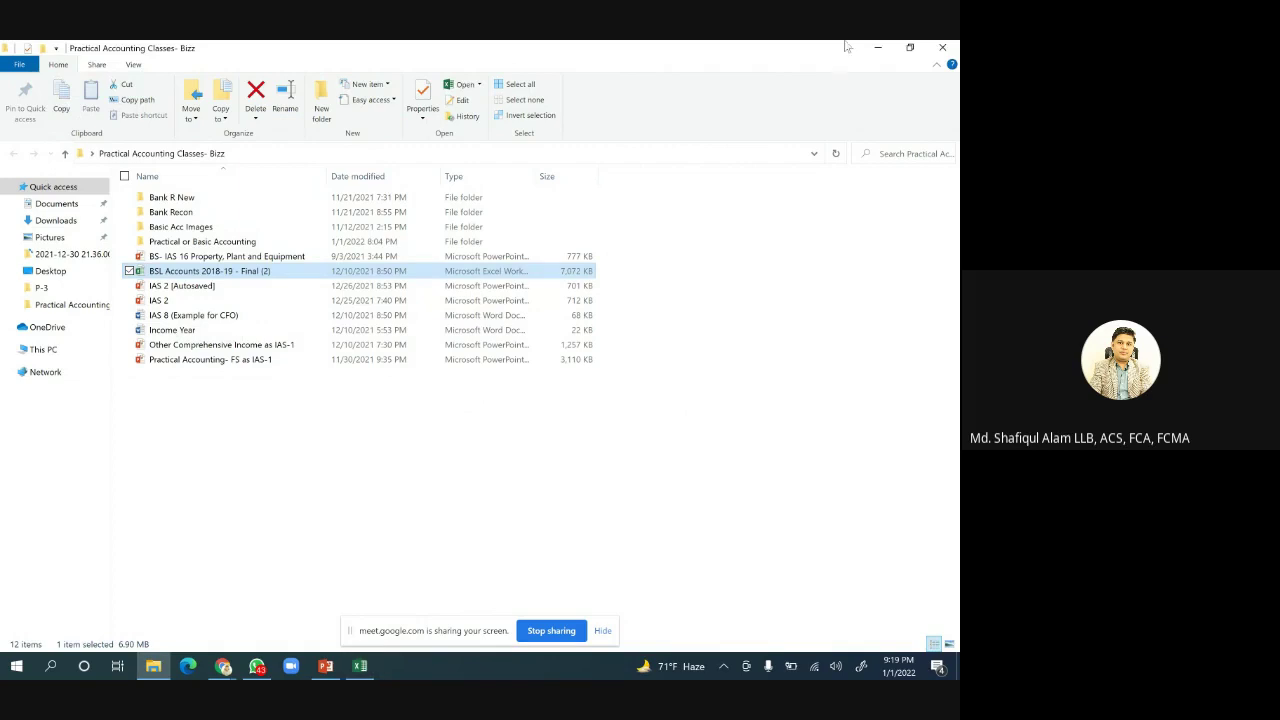
left_click(877, 47)
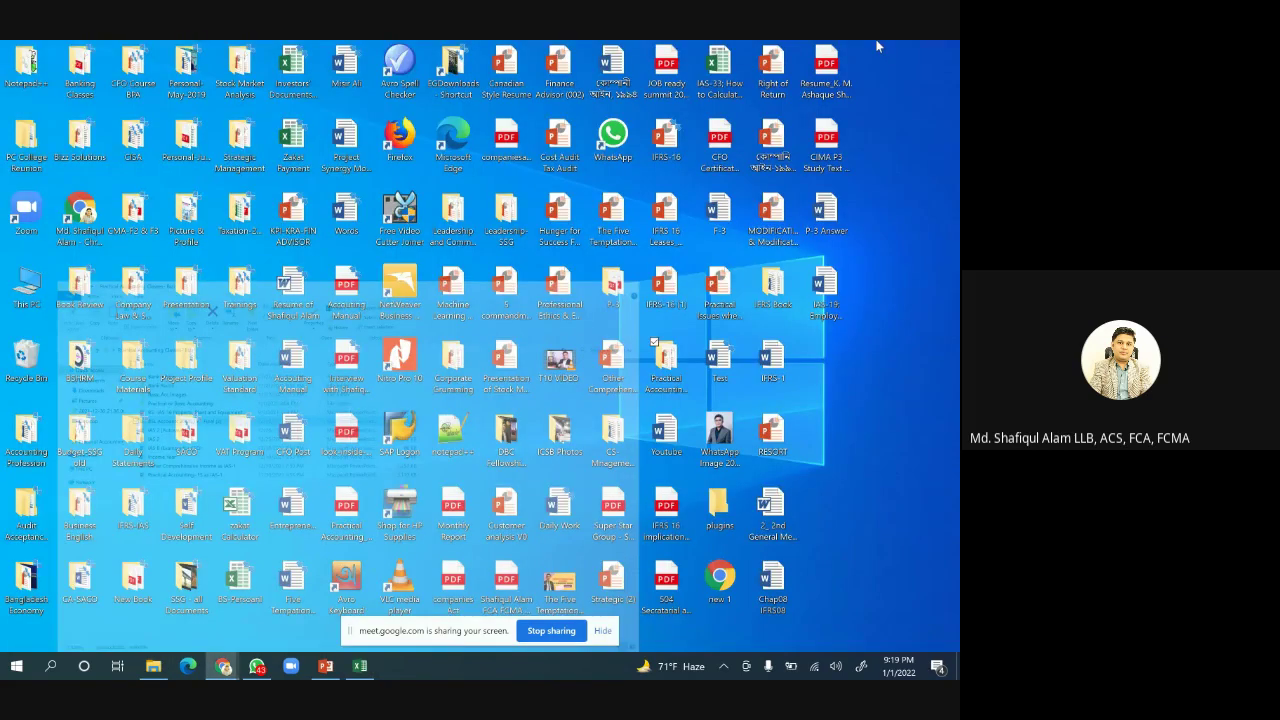
left_click(362, 667)
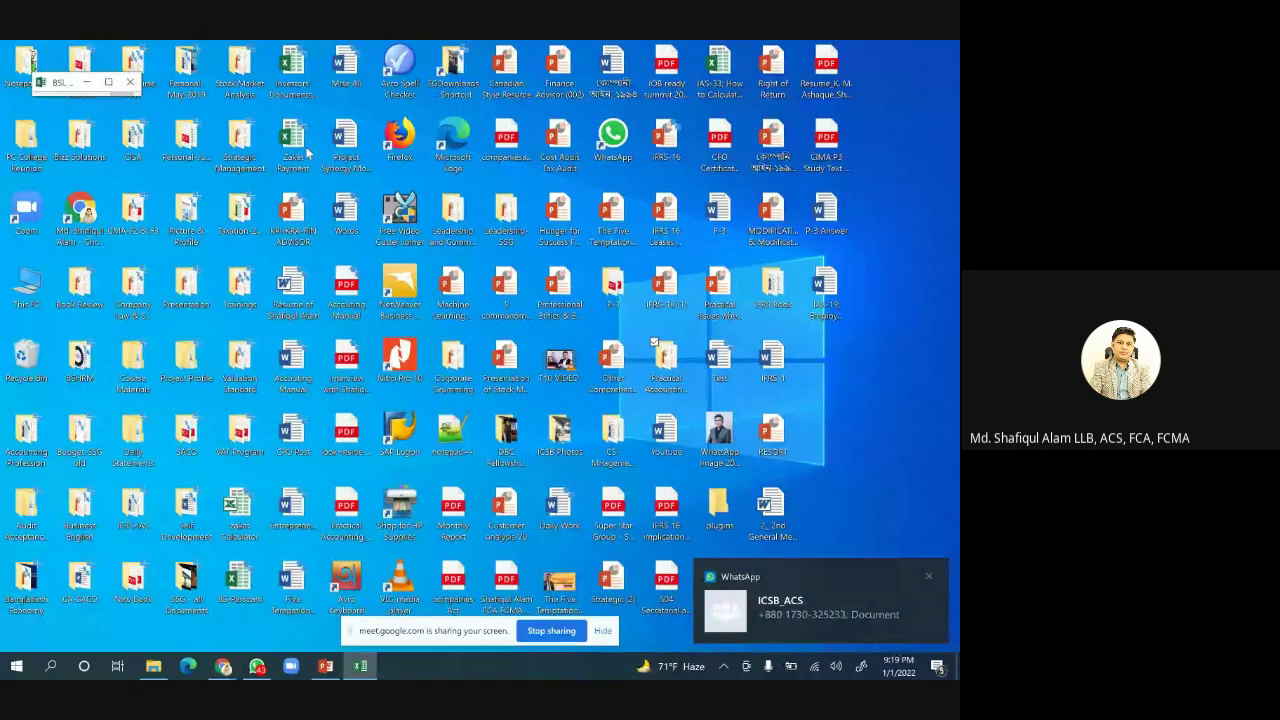
left_click(108, 82)
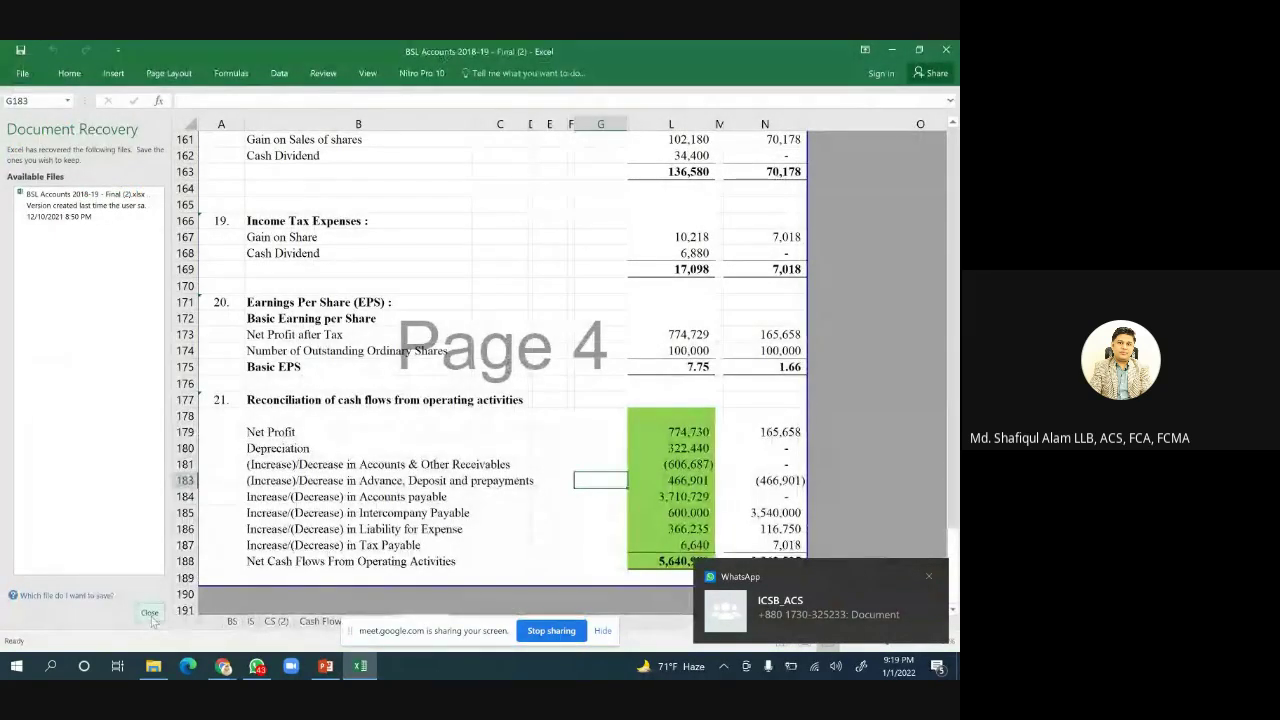
Close the document recovery list and insert a new worksheet after Note 3-21.
left_click(149, 613)
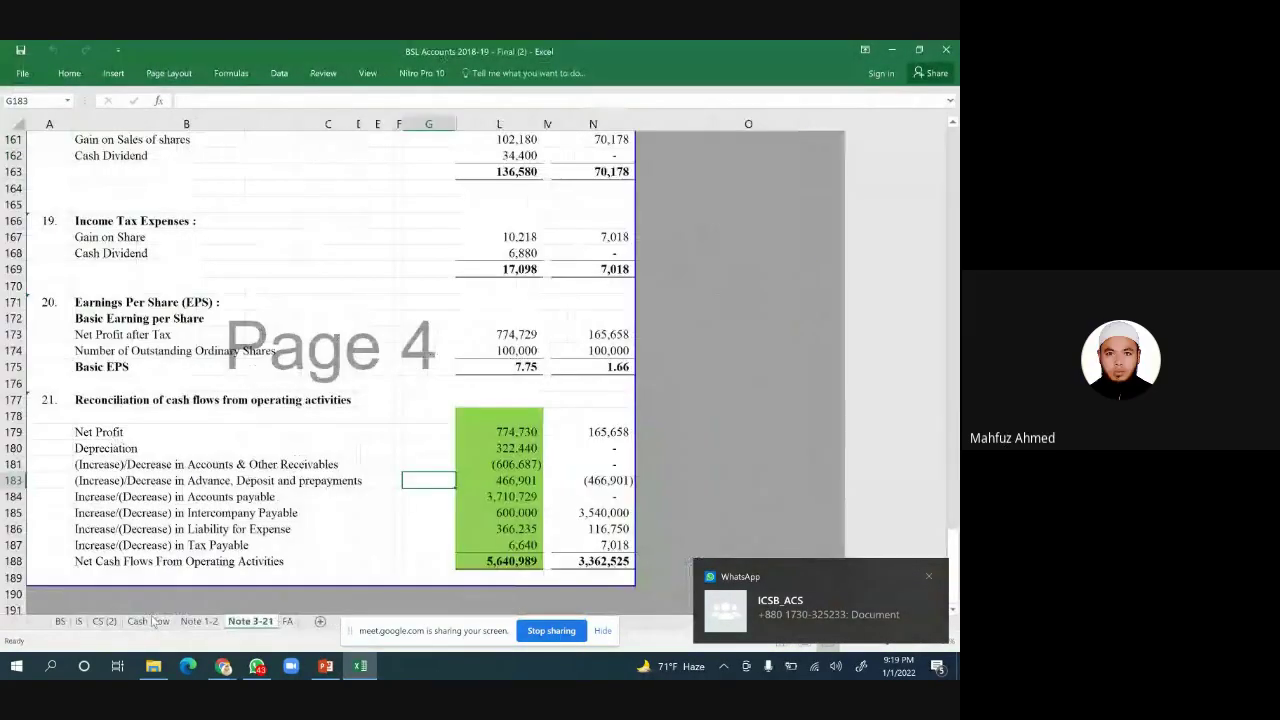
left_click(930, 581)
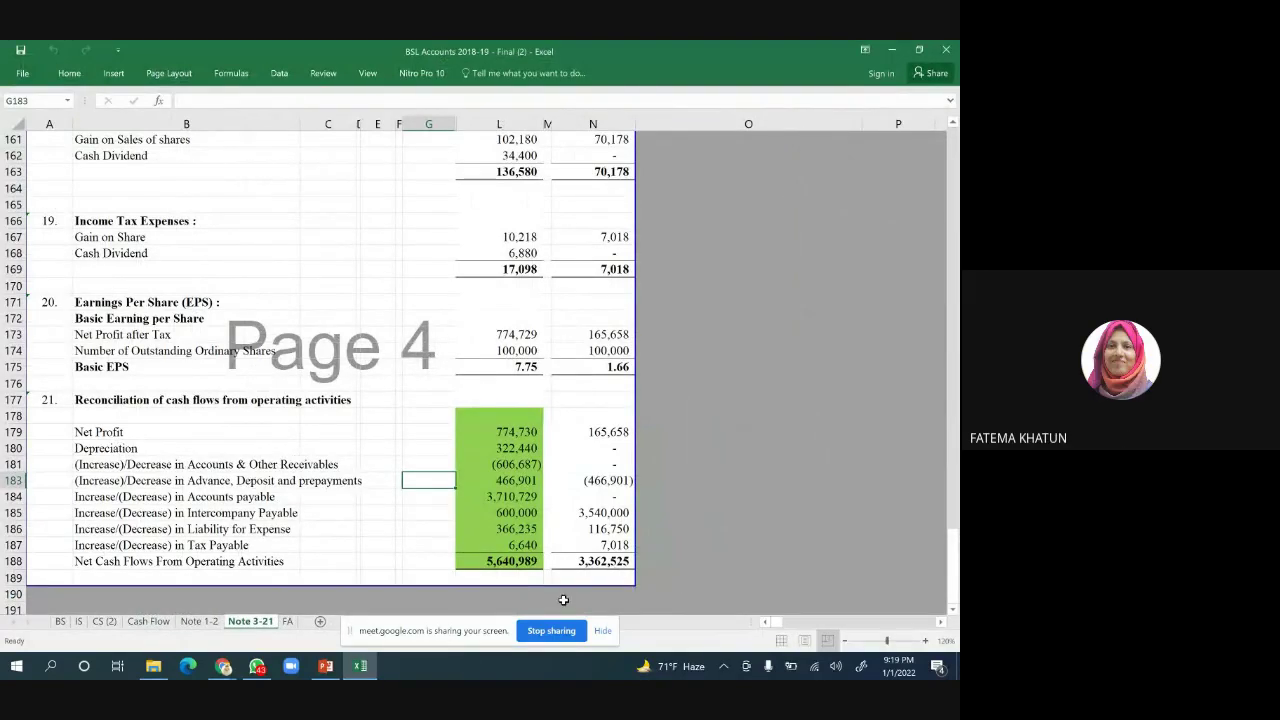
left_click(320, 622)
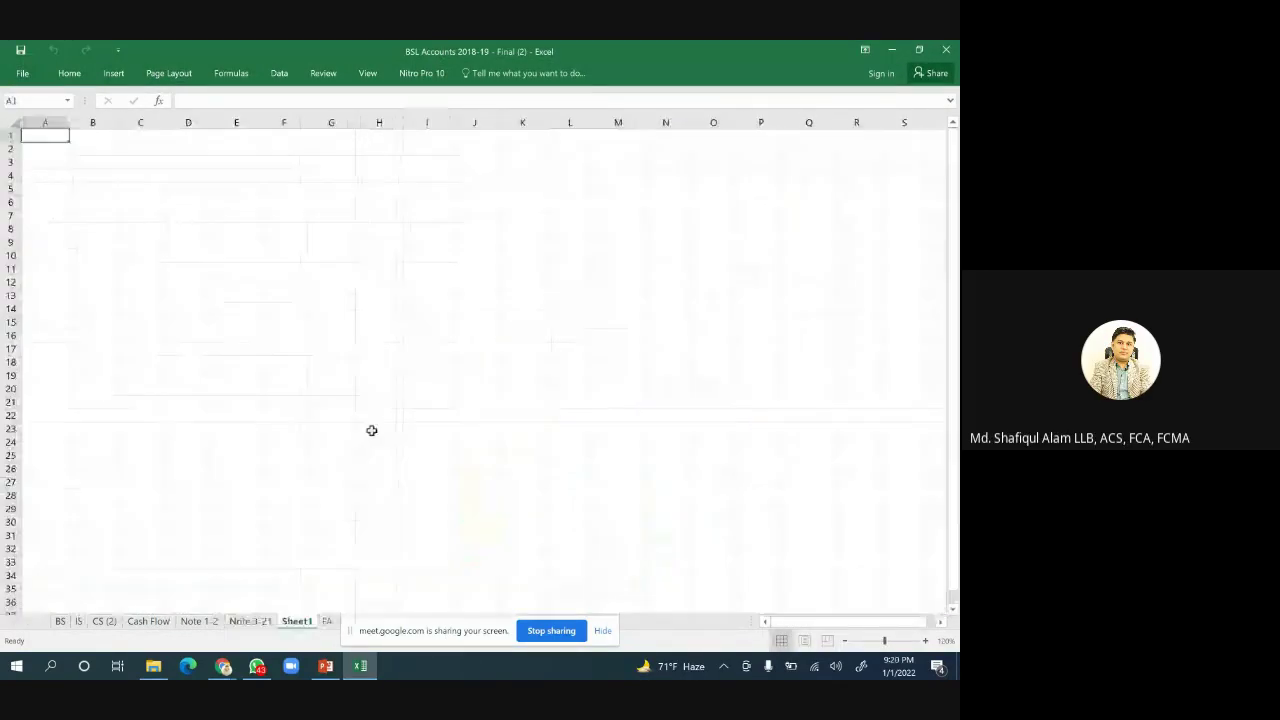
right_click(88, 163)
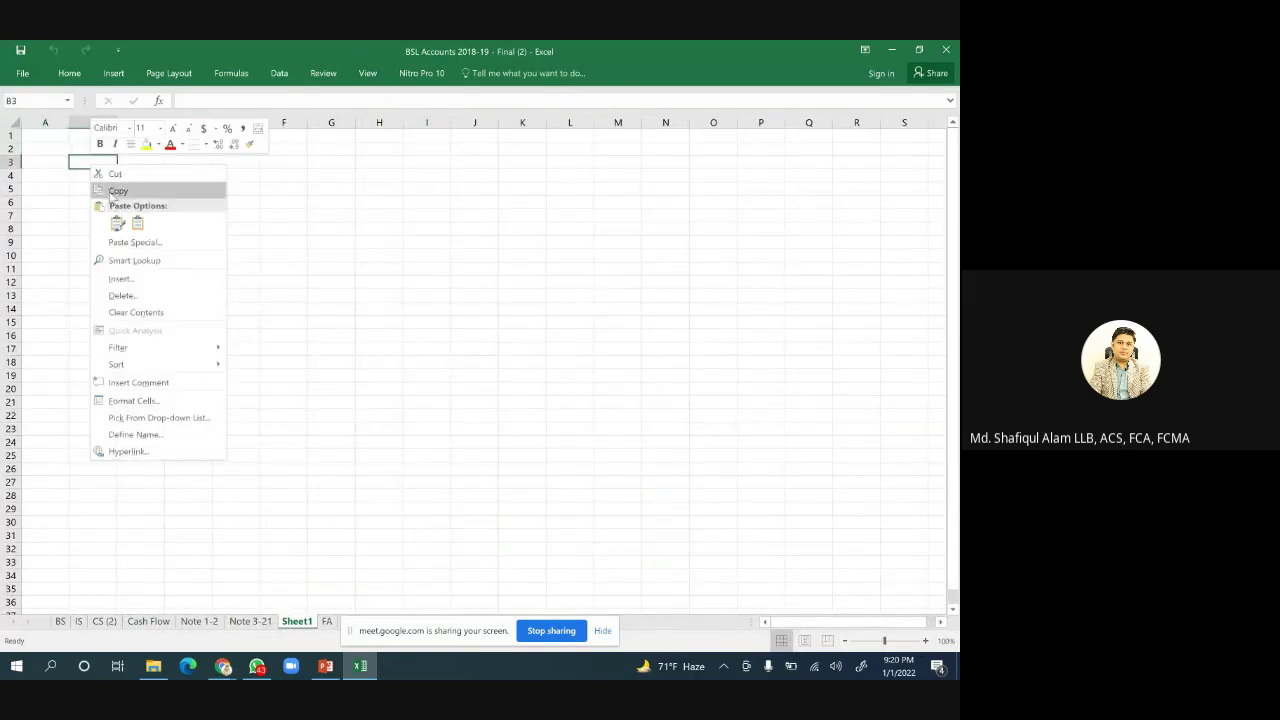
left_click(117, 223)
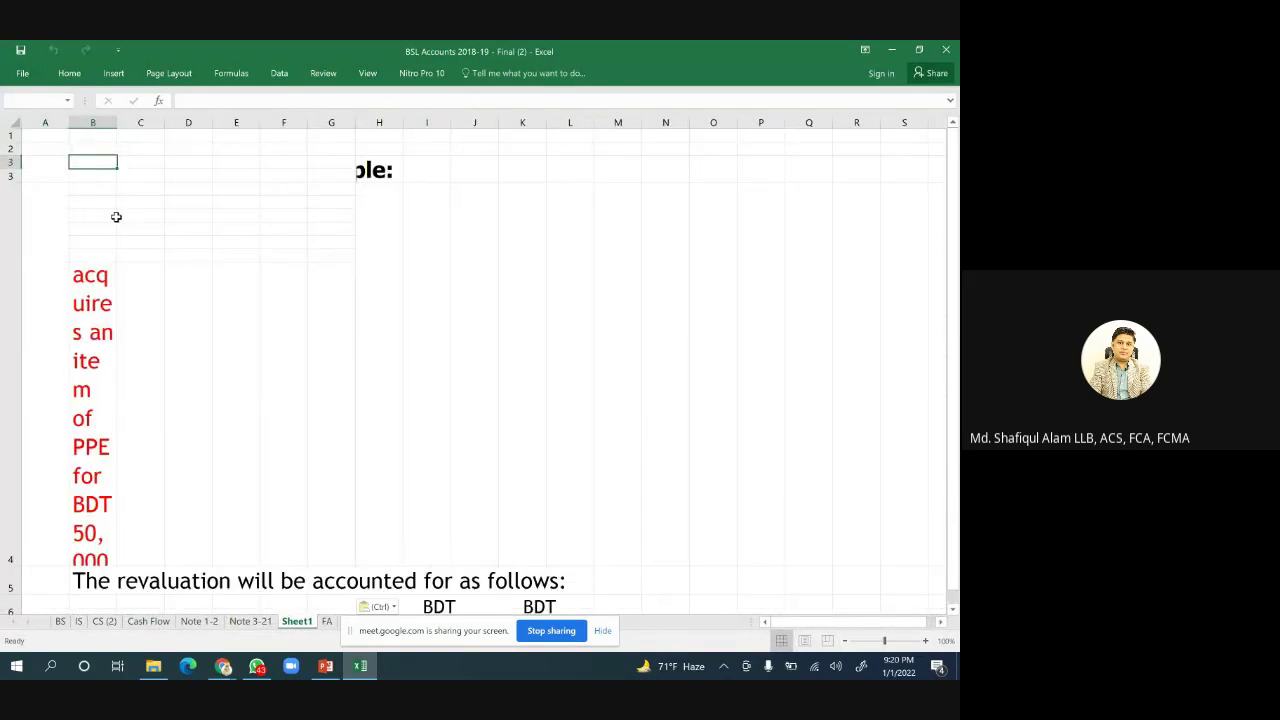
left_click(55, 51)
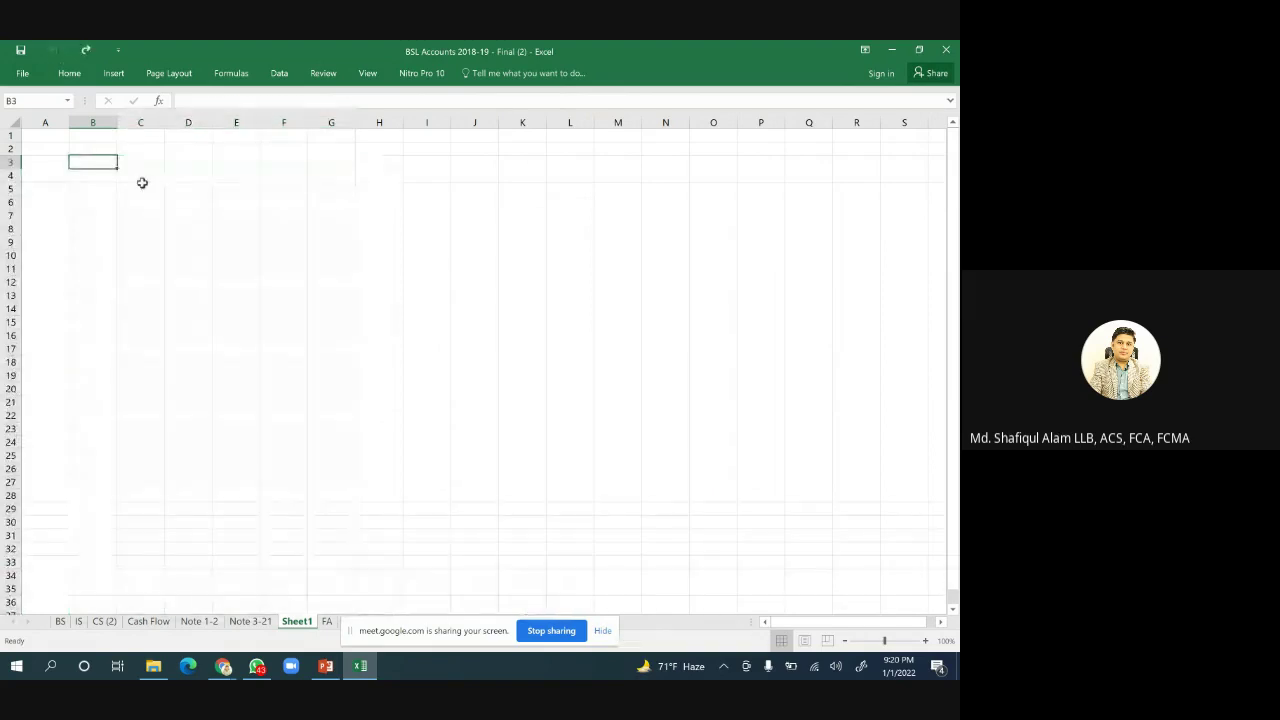
Paste the copied revaluation model example at B3 of the new sheet, matching the destination formatting.
right_click(107, 166)
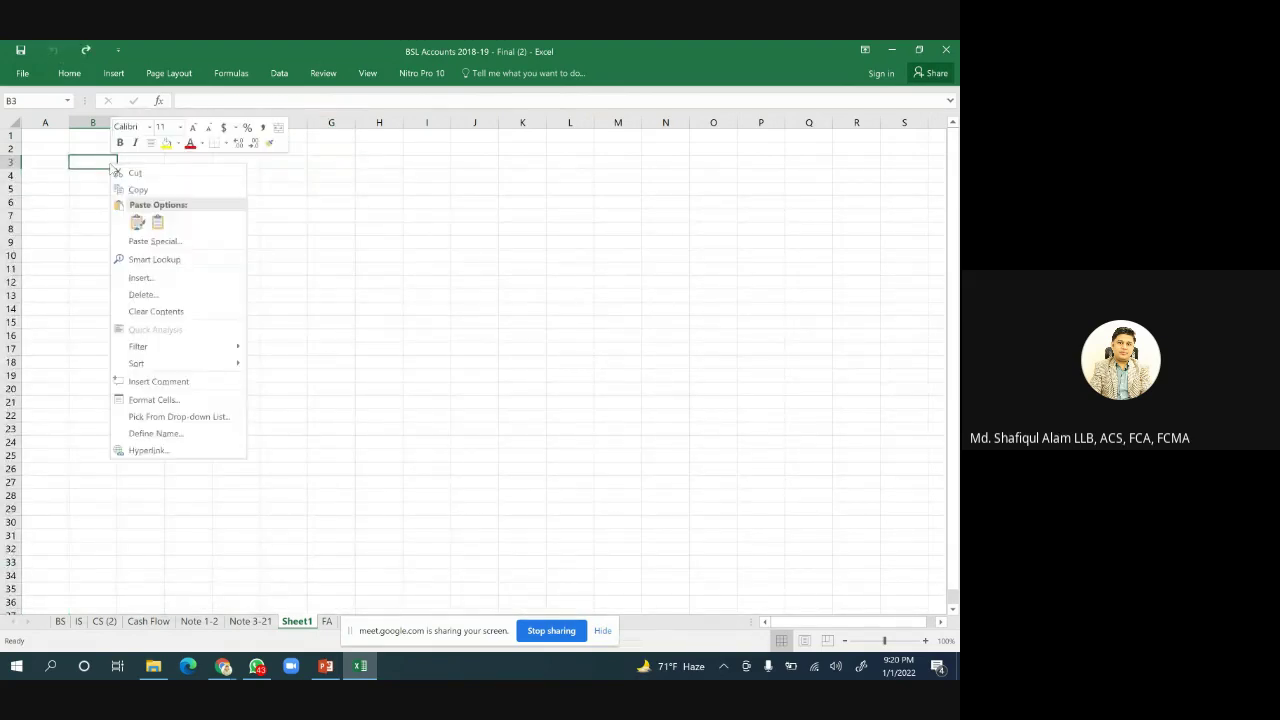
left_click(157, 222)
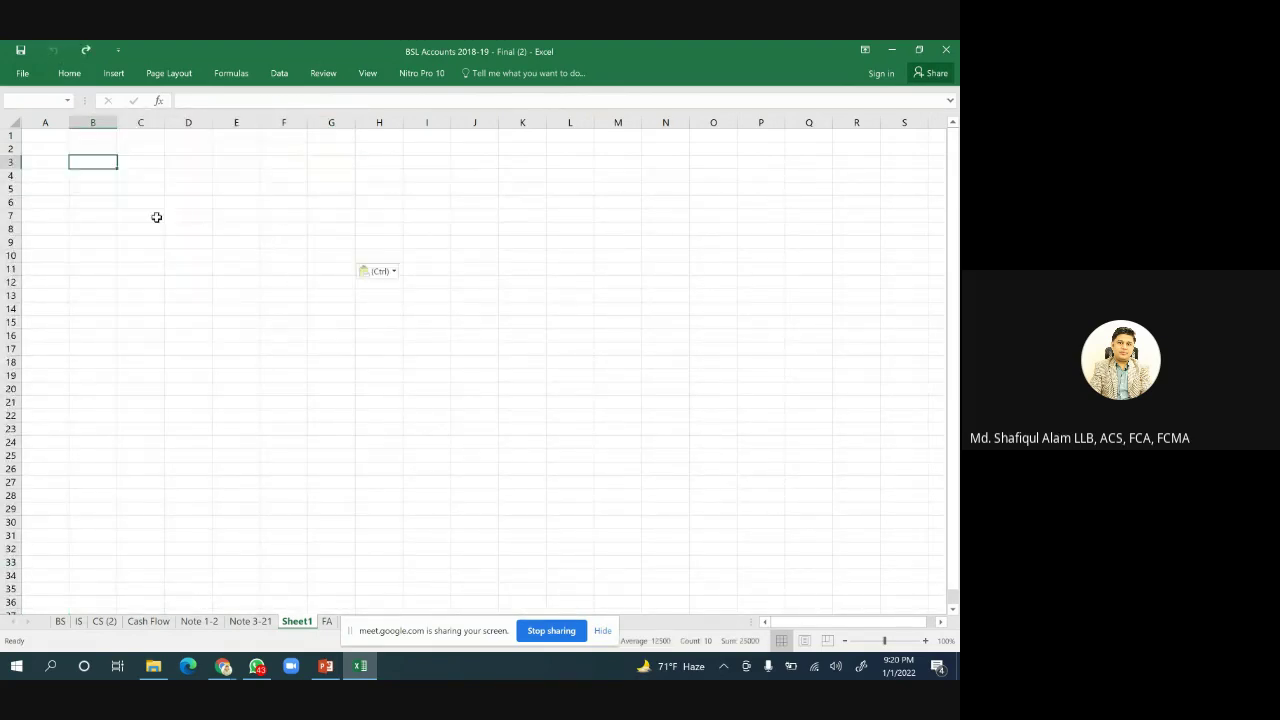
left_click(418, 300)
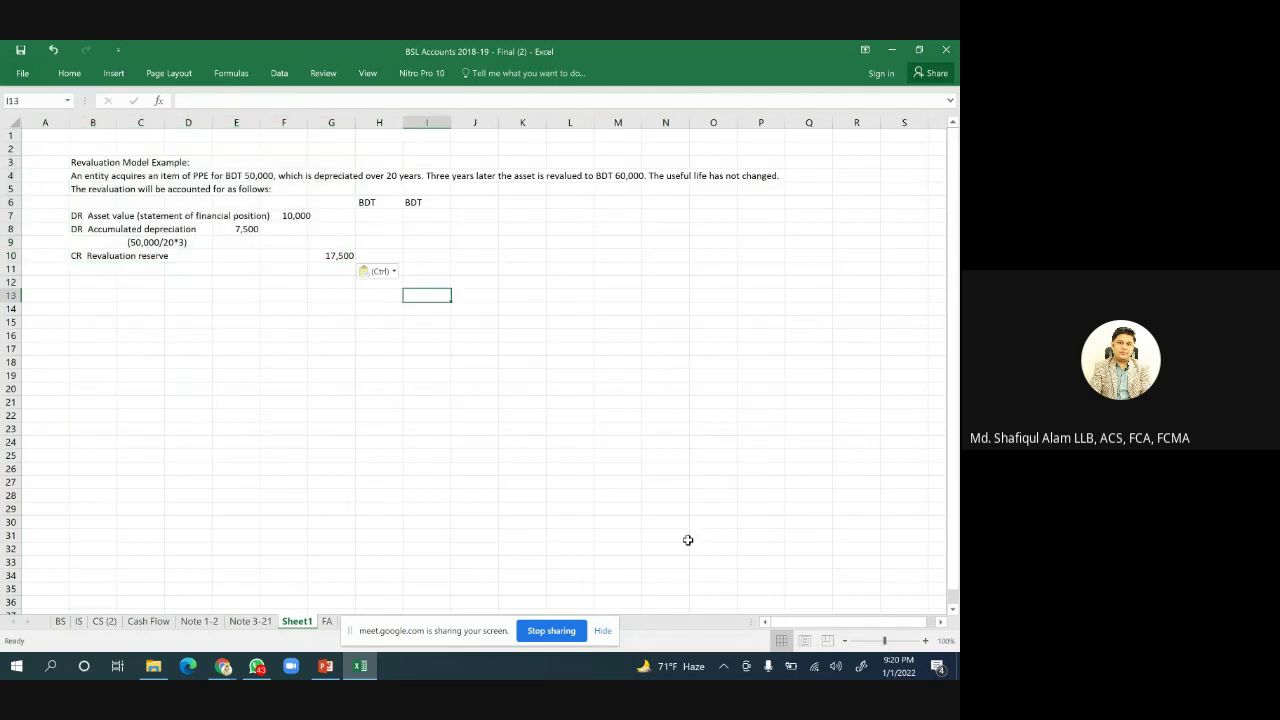
Fill the Revaluation Model Example heading in B3 to D3 with yellow.
left_click(926, 641)
left_click(926, 641)
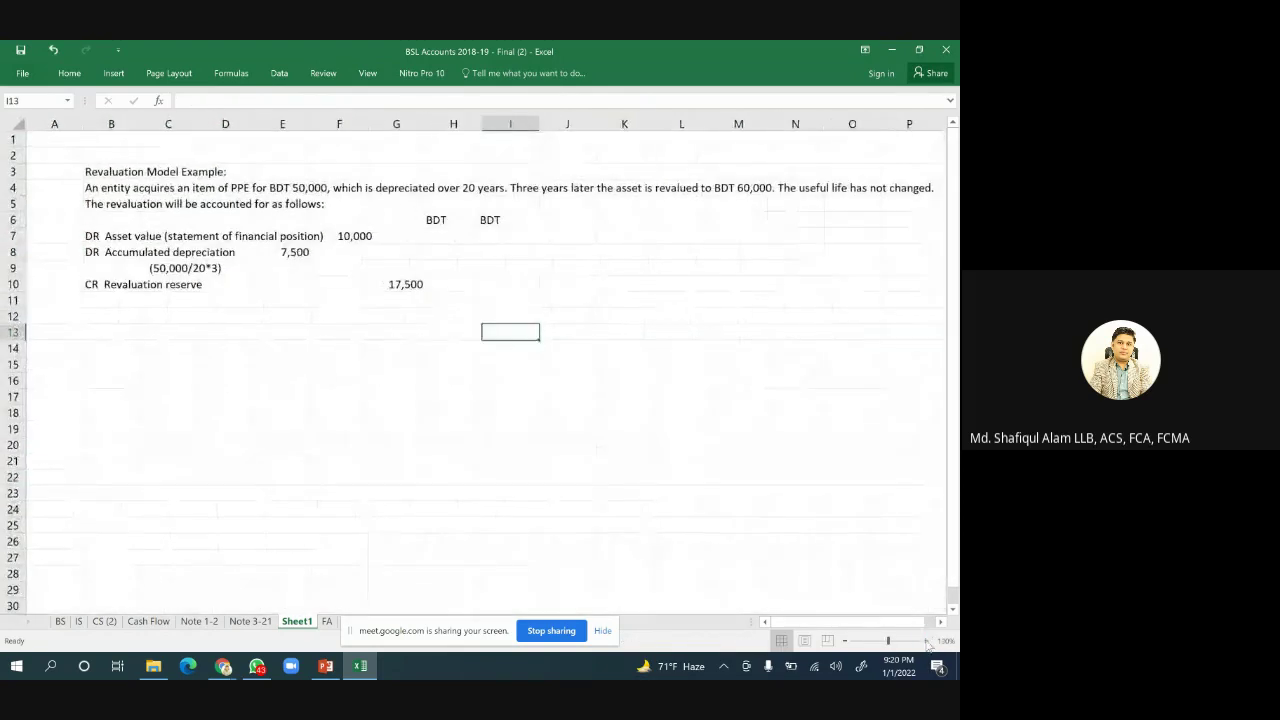
left_click(926, 641)
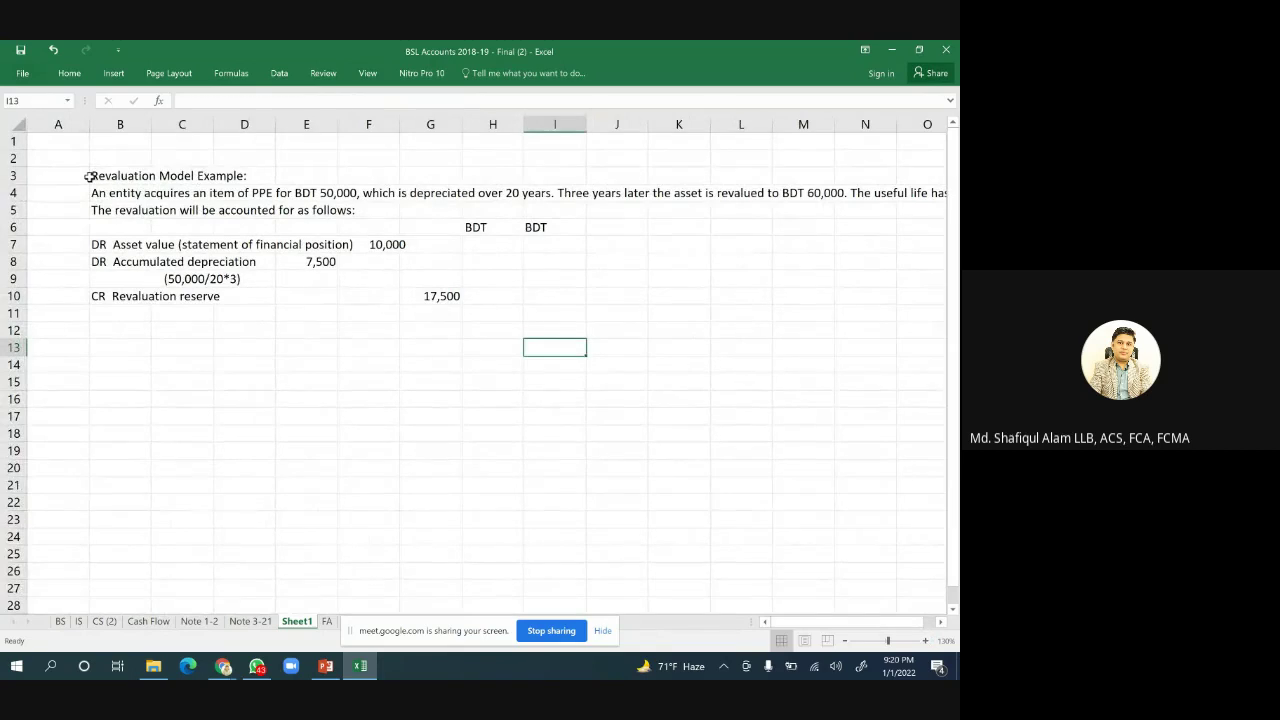
left_click_drag(100, 175, 263, 176)
right_click(244, 177)
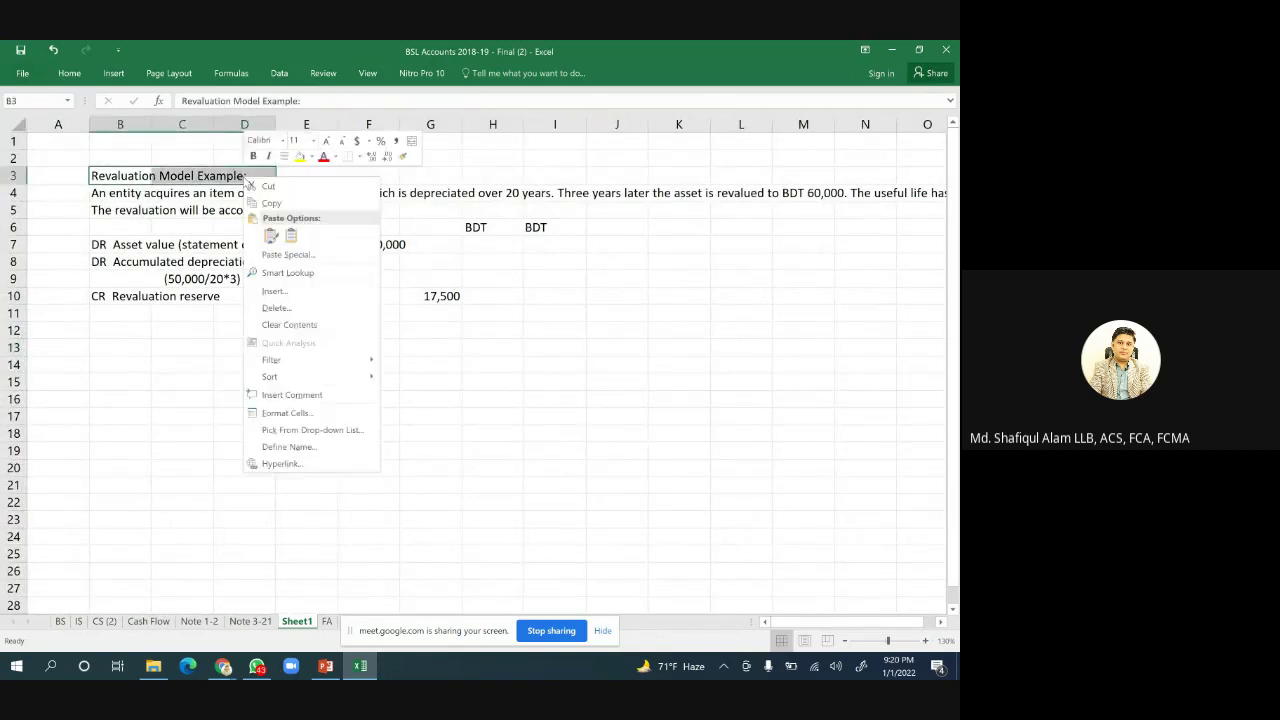
left_click(298, 157)
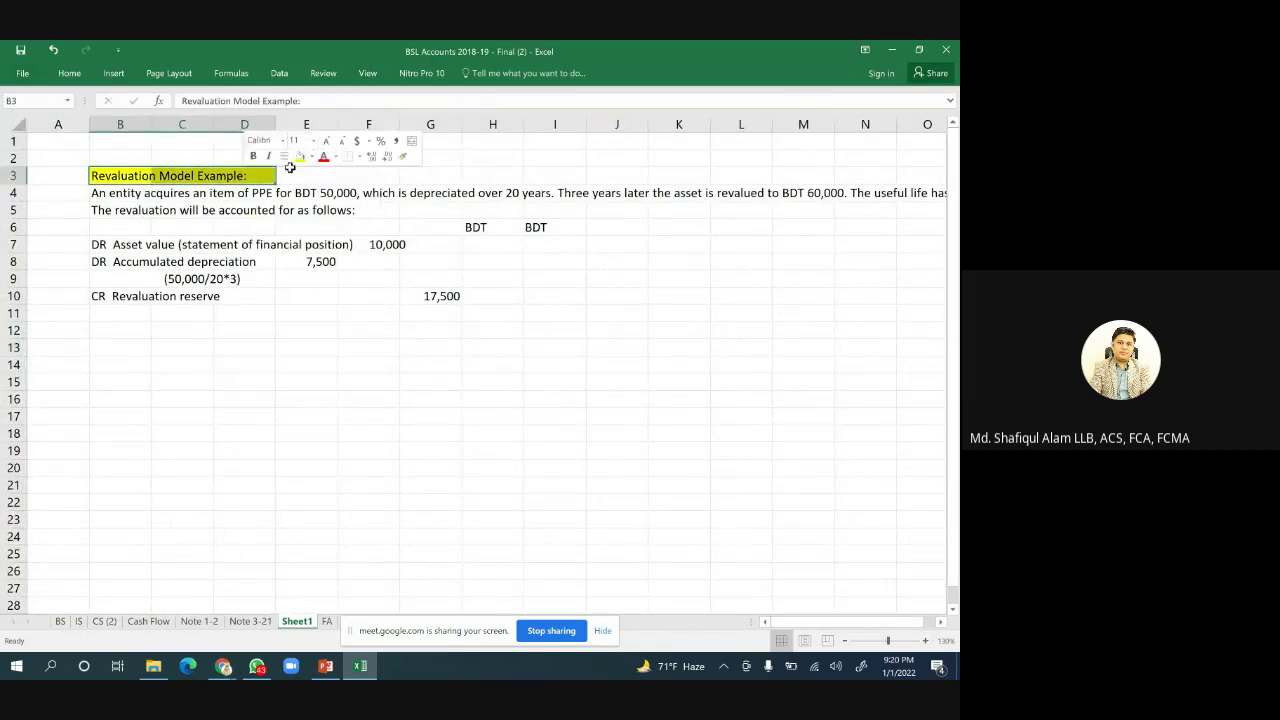
left_click(285, 450)
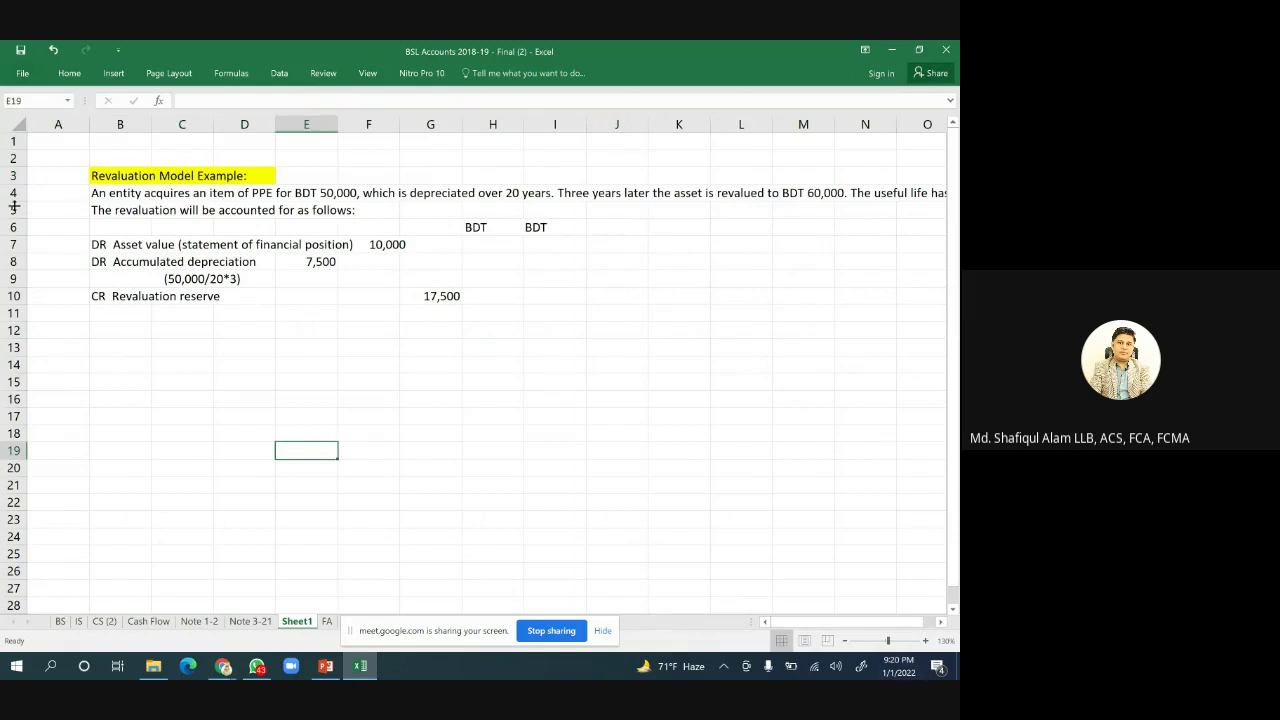
Increase the height of row 4 and insert four blank rows above the DR Asset value line.
mouse_move(14, 201)
left_mouse_down()
mouse_move(6, 237)
mouse_move(14, 216)
left_mouse_up()
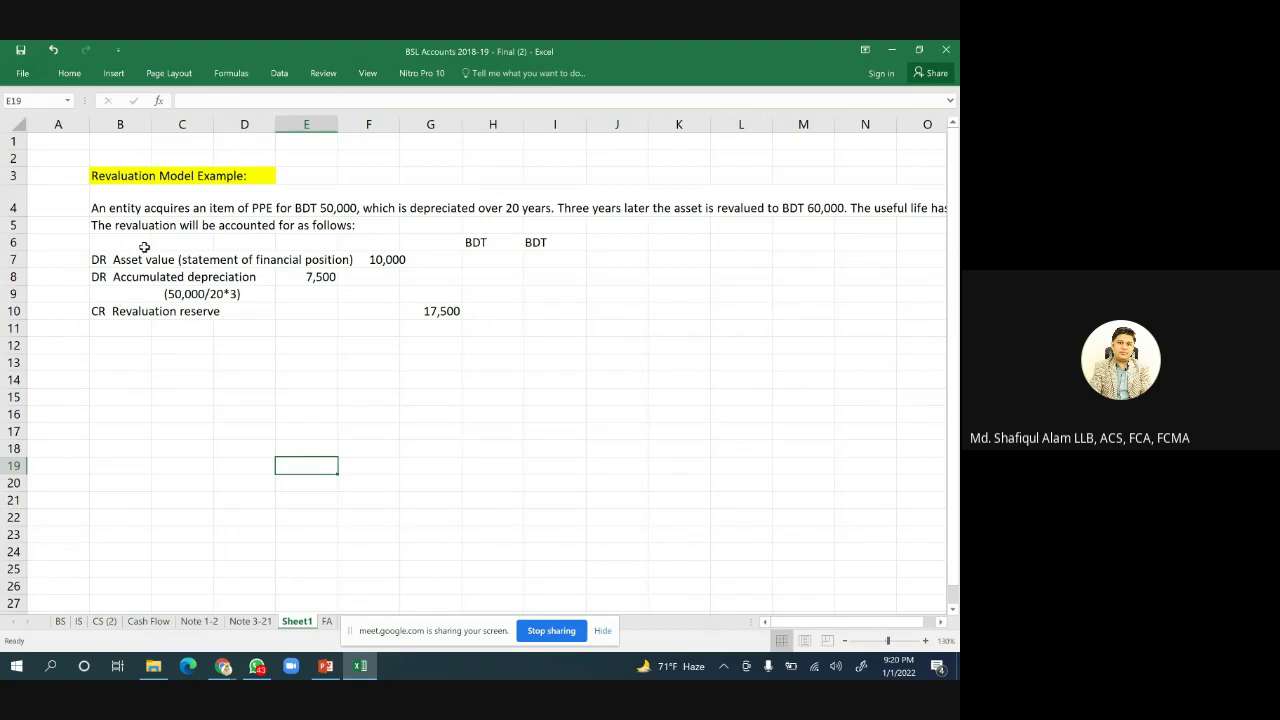
left_click(20, 262)
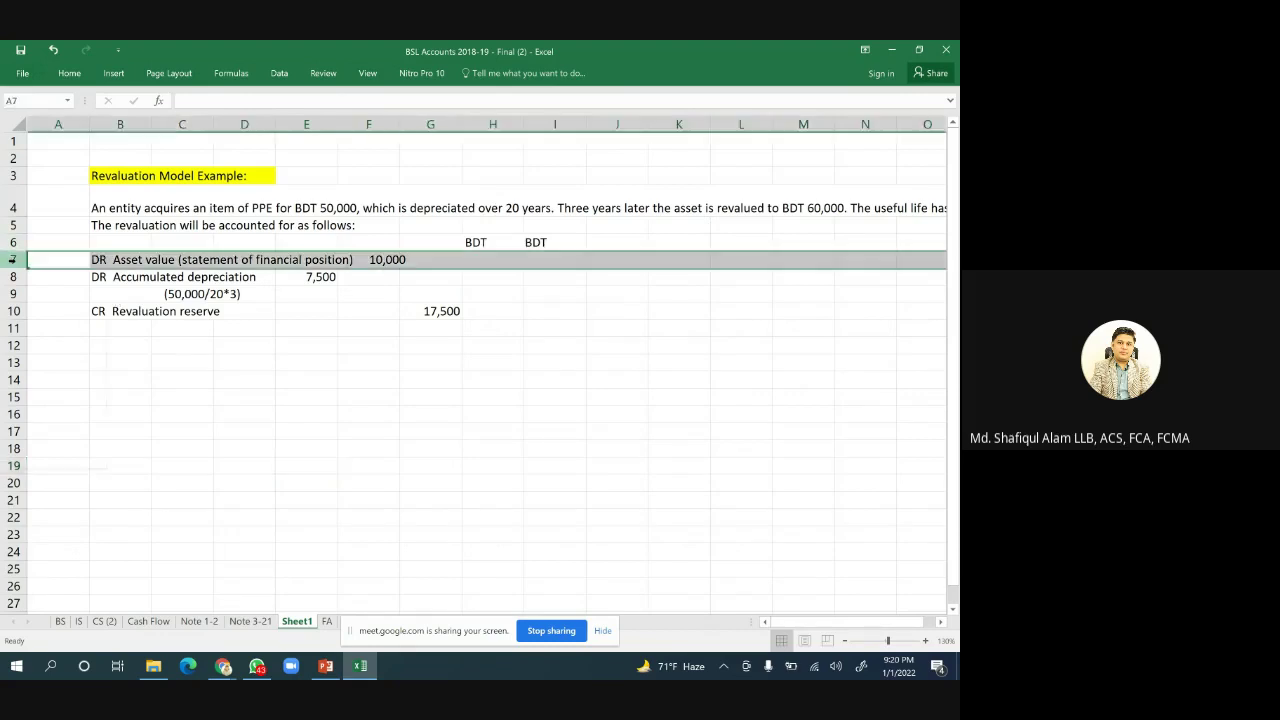
right_click(19, 263)
left_click(45, 357)
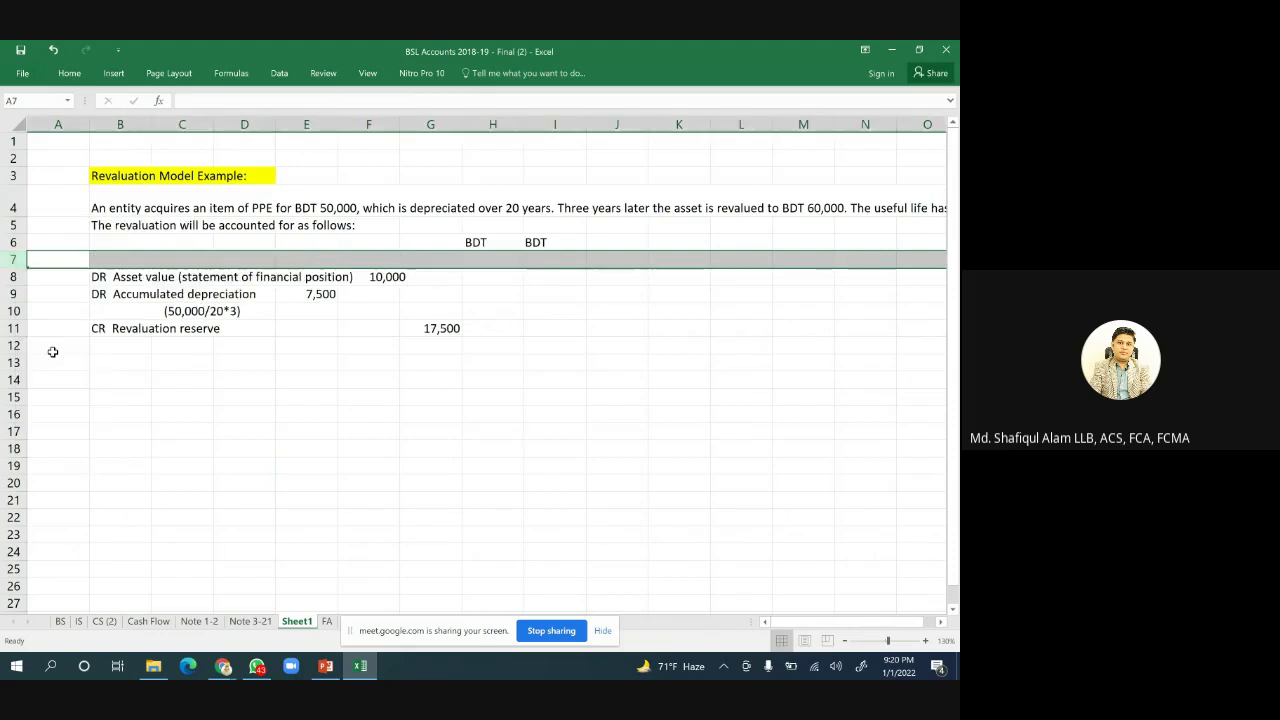
right_click(14, 262)
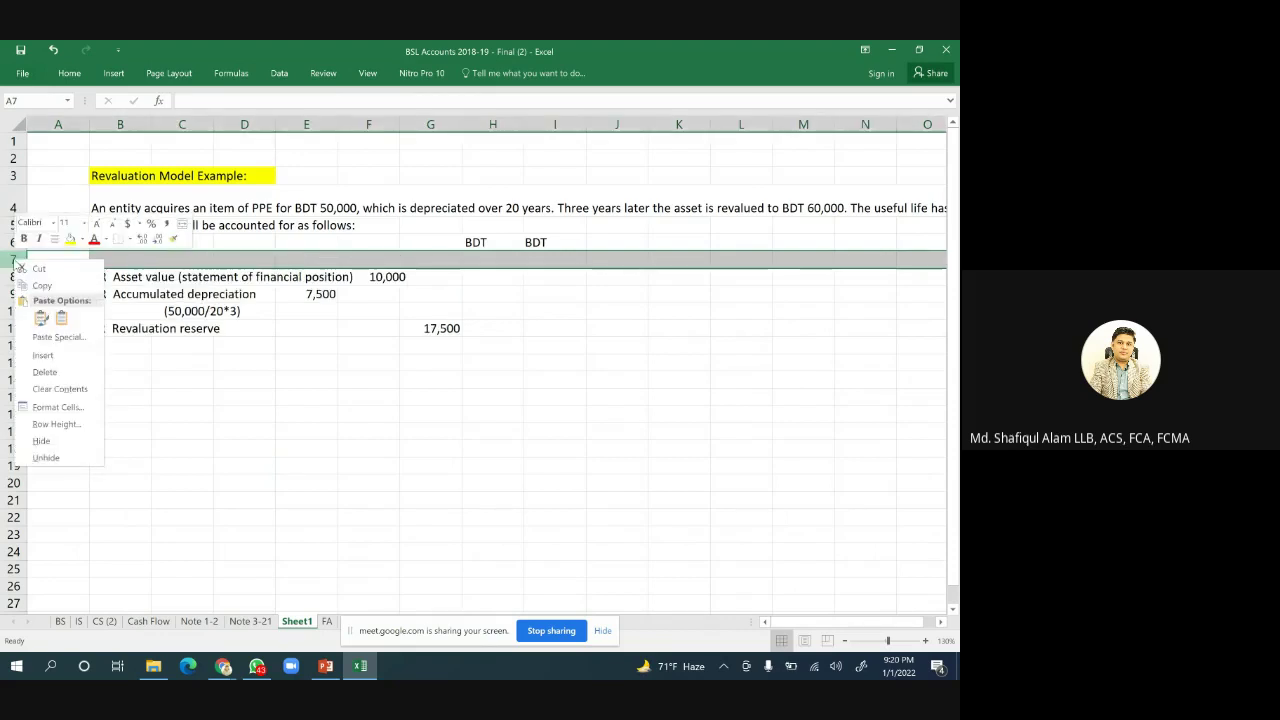
left_click(45, 357)
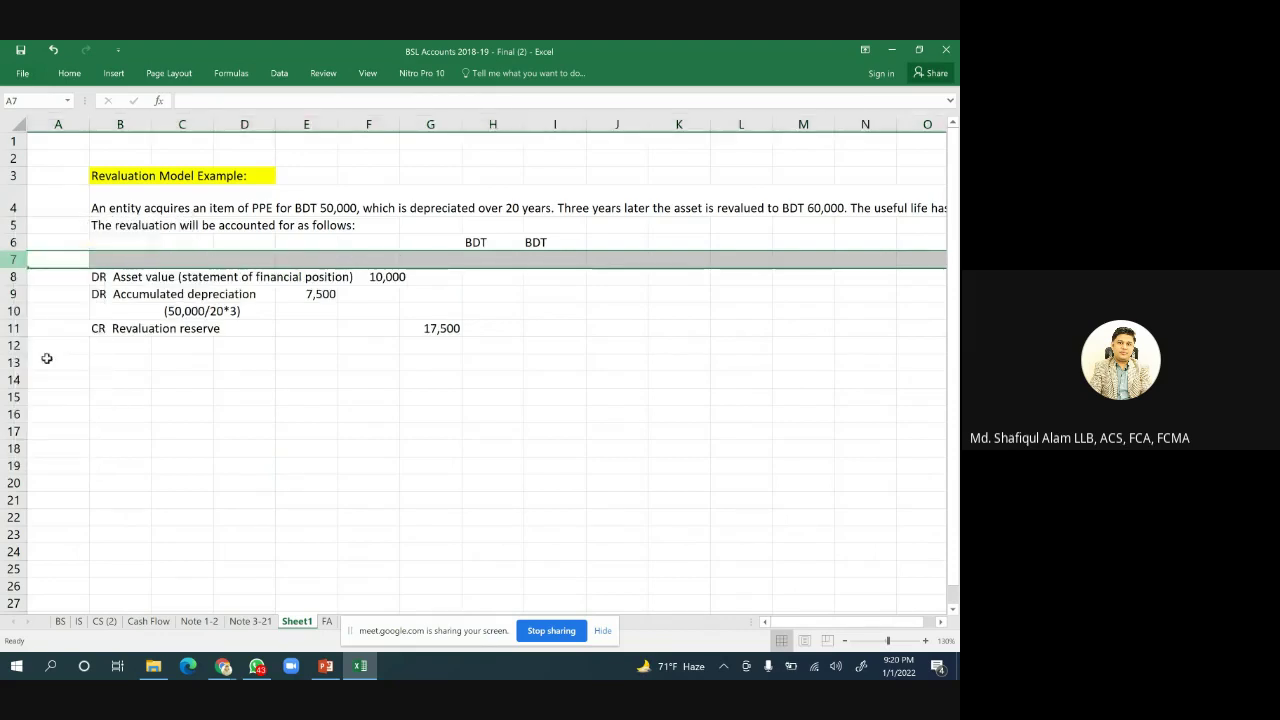
left_click_drag(15, 258, 15, 276)
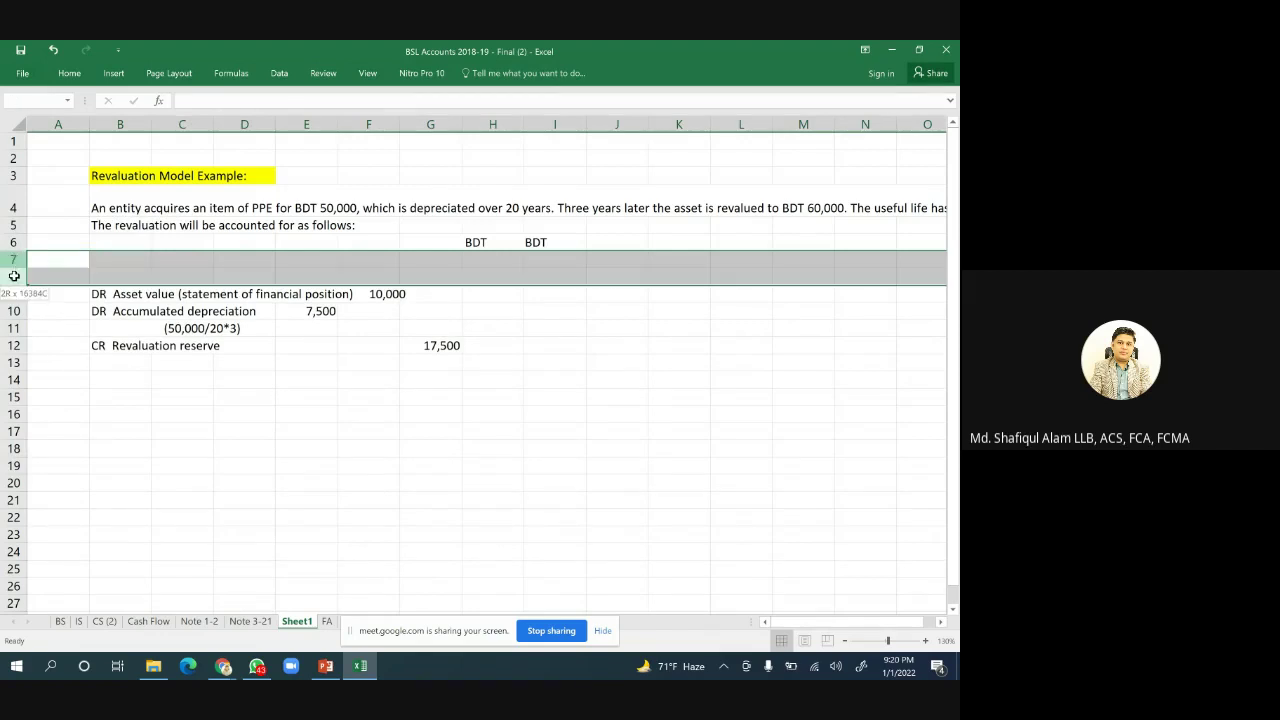
right_click(15, 277)
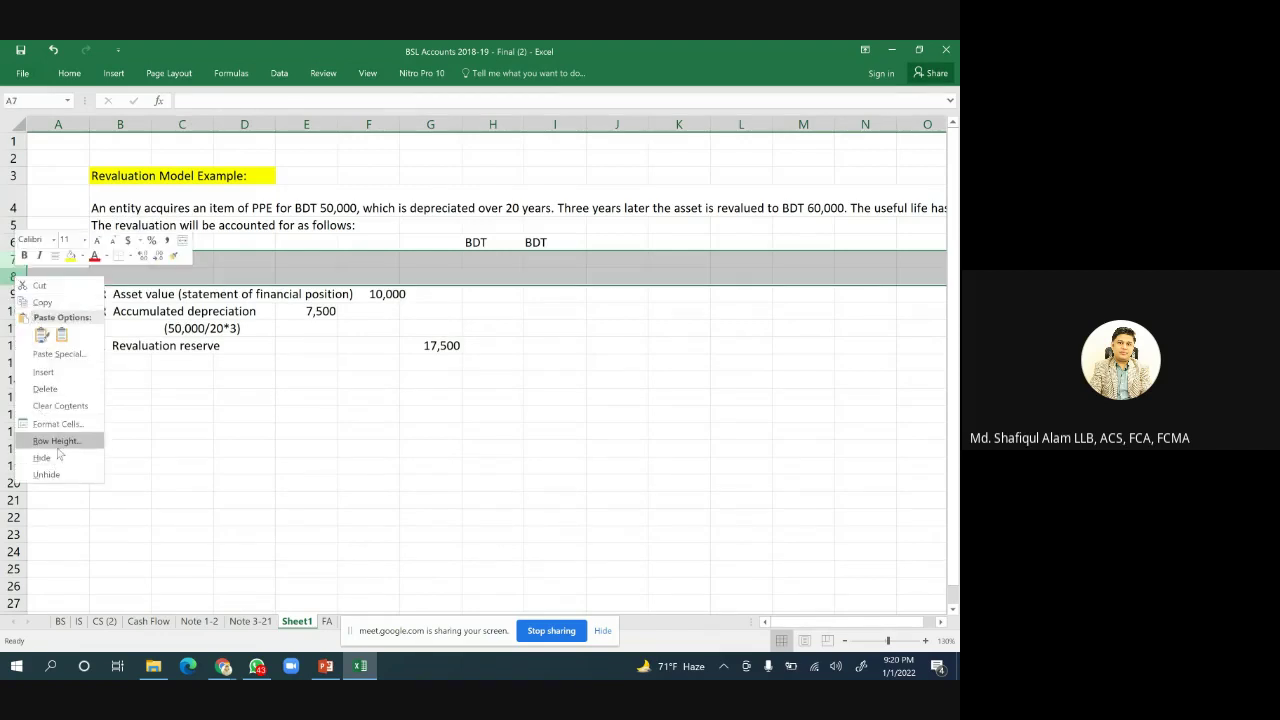
left_click(48, 372)
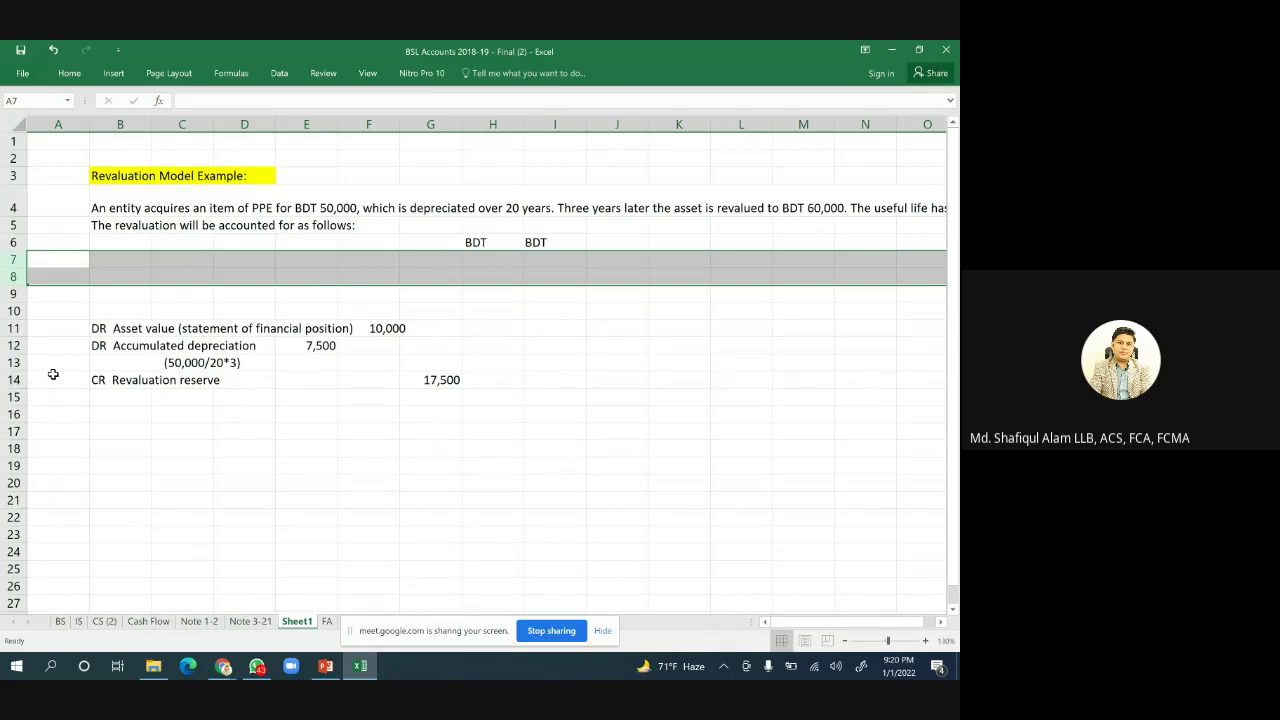
left_click(194, 292)
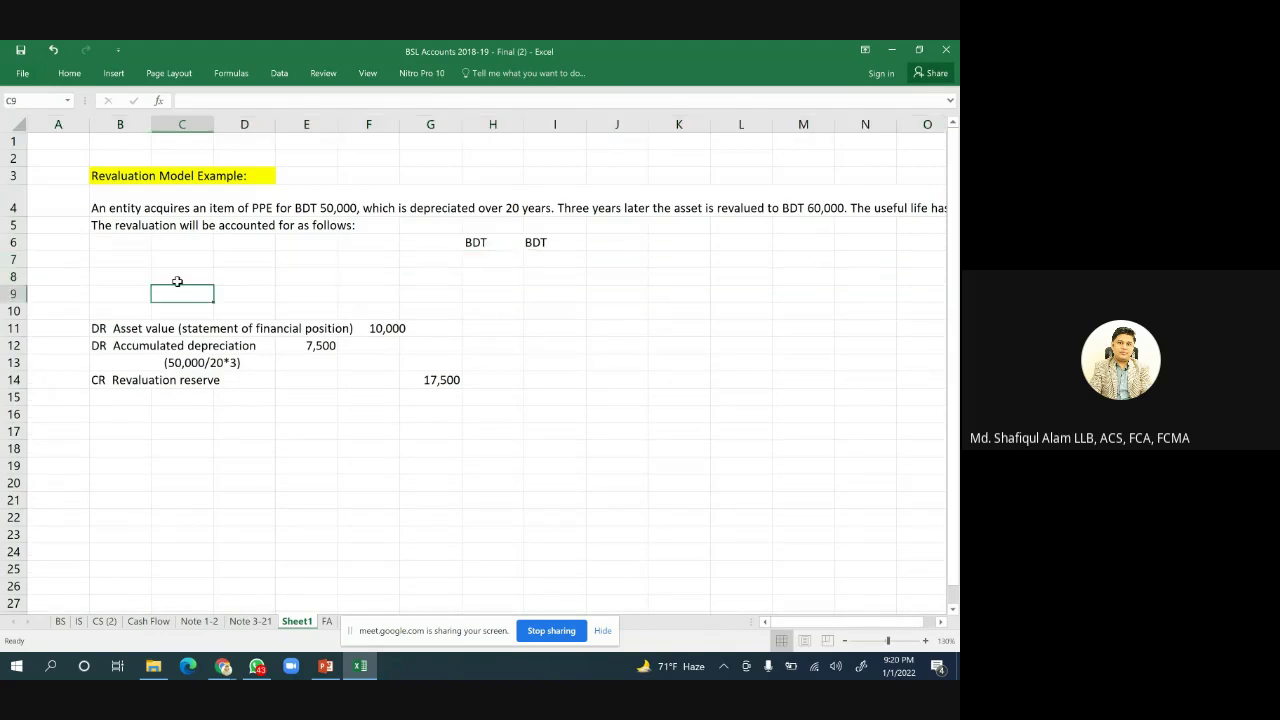
Highlight the start of the example's acquisition sentence in yellow from B4 to F4.
left_click(327, 210)
left_click(108, 208)
left_click_drag(108, 208, 353, 209)
right_click(353, 209)
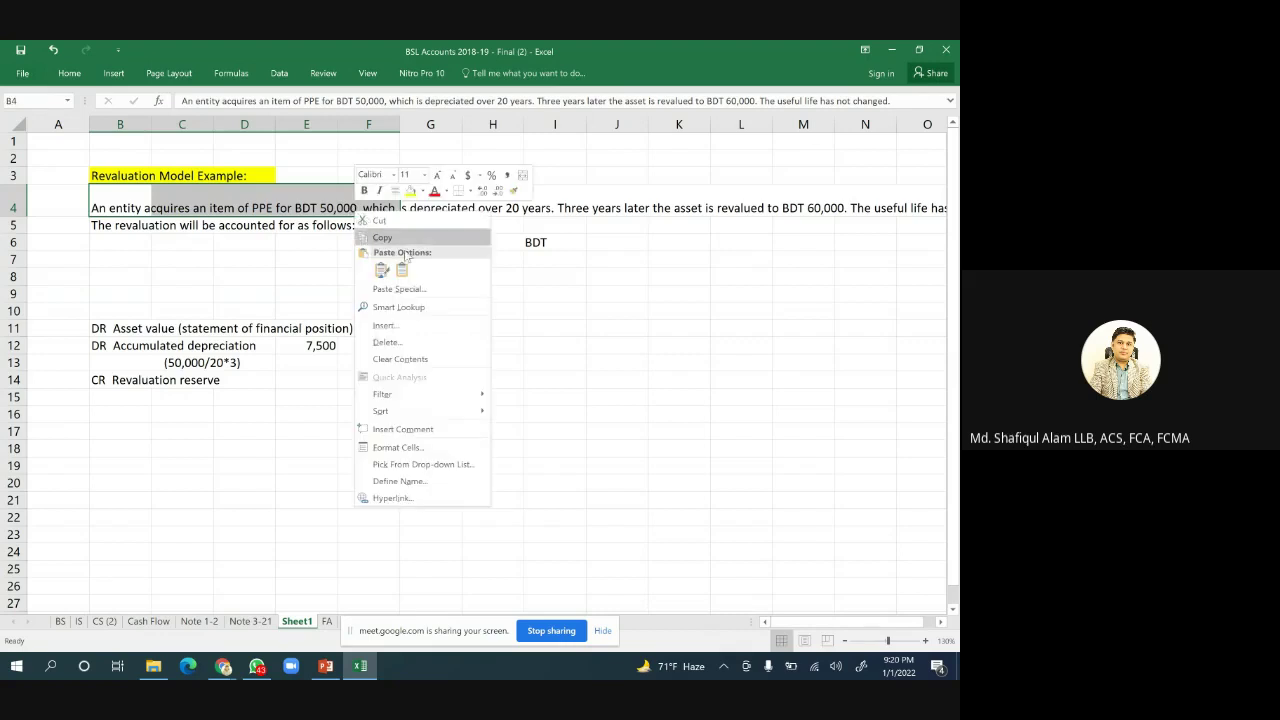
left_click(410, 190)
left_click(650, 326)
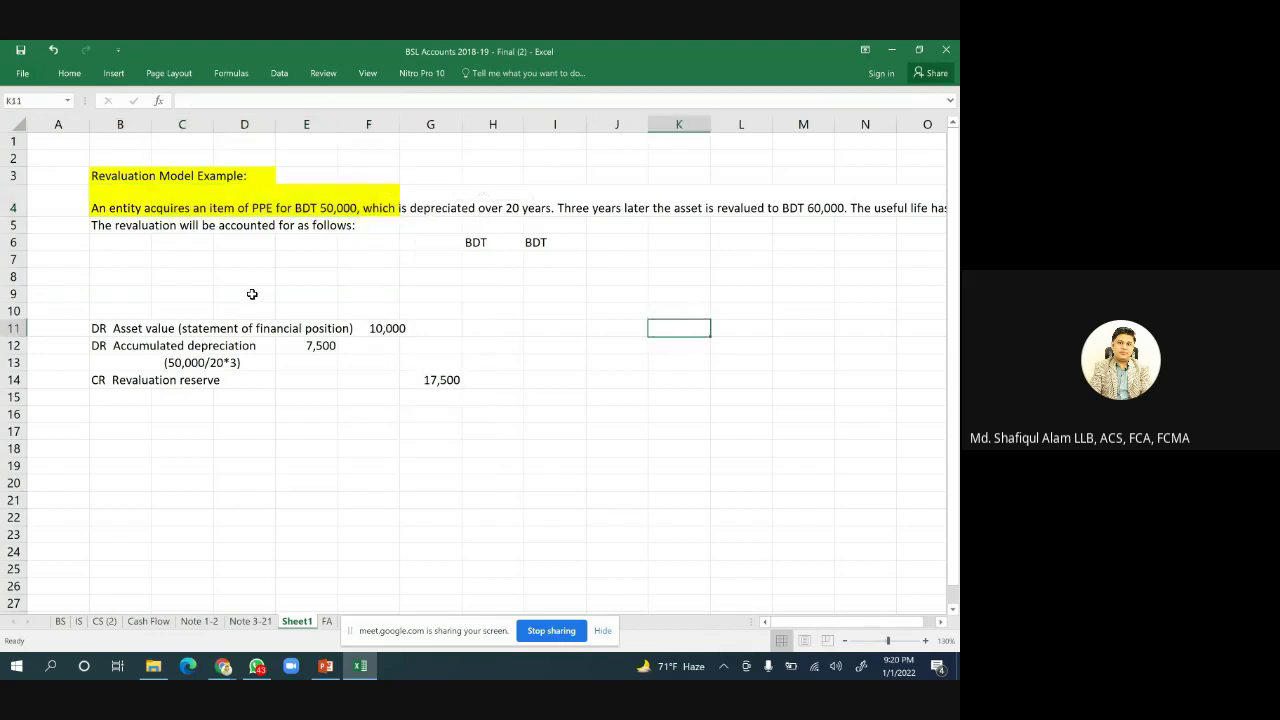
Label the acquisition entry with Asset Dr. in B8 and Bank CR in B9.
left_click(128, 277)
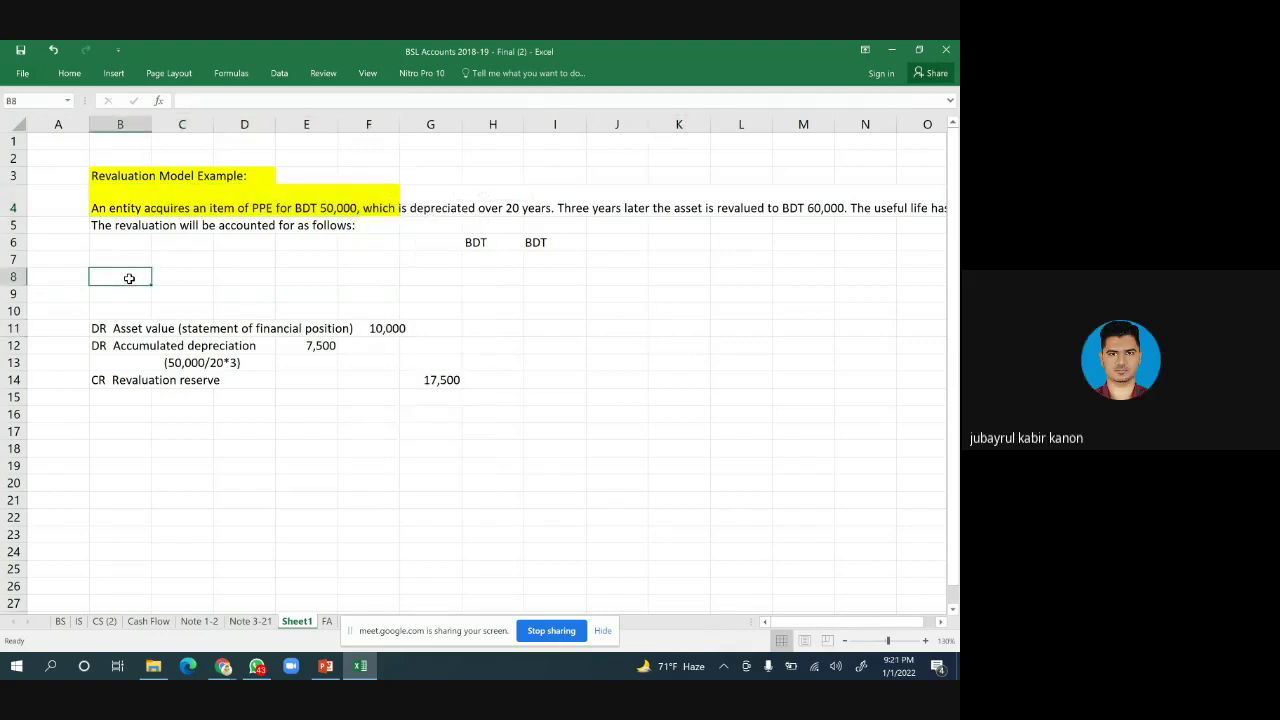
type("Asse")
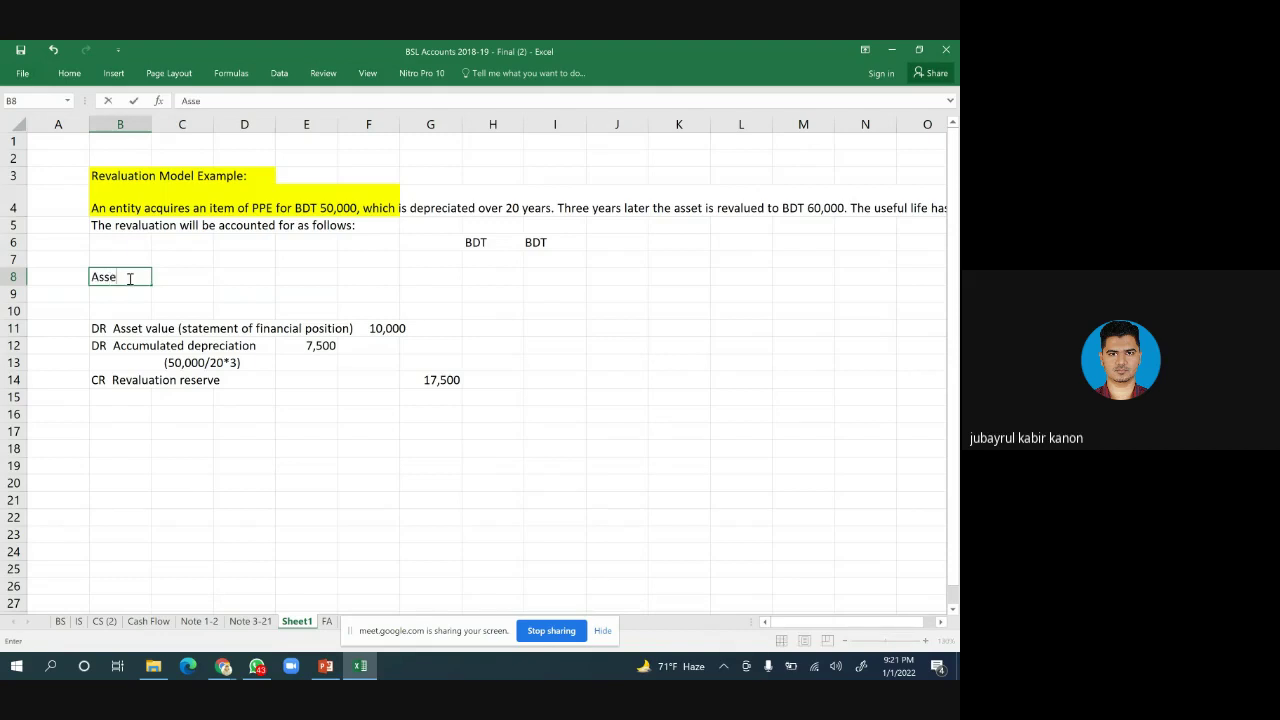
type("t")
left_click(143, 294)
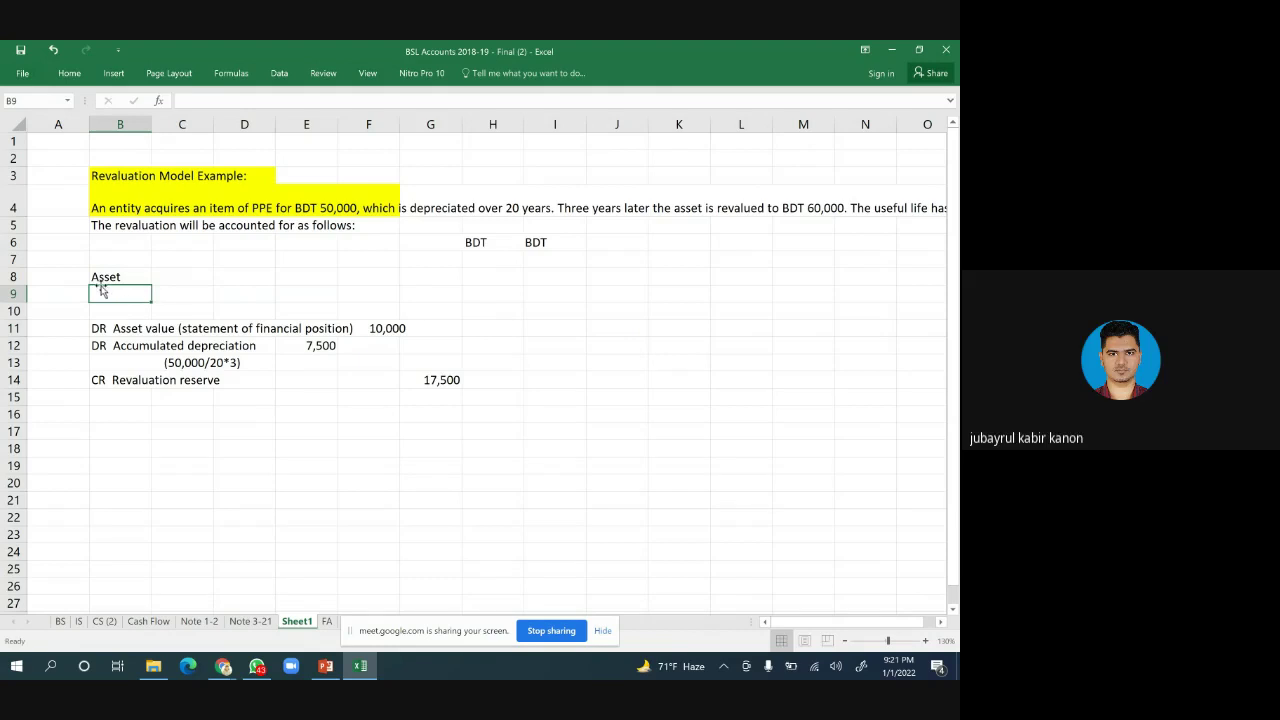
type("Bank CR")
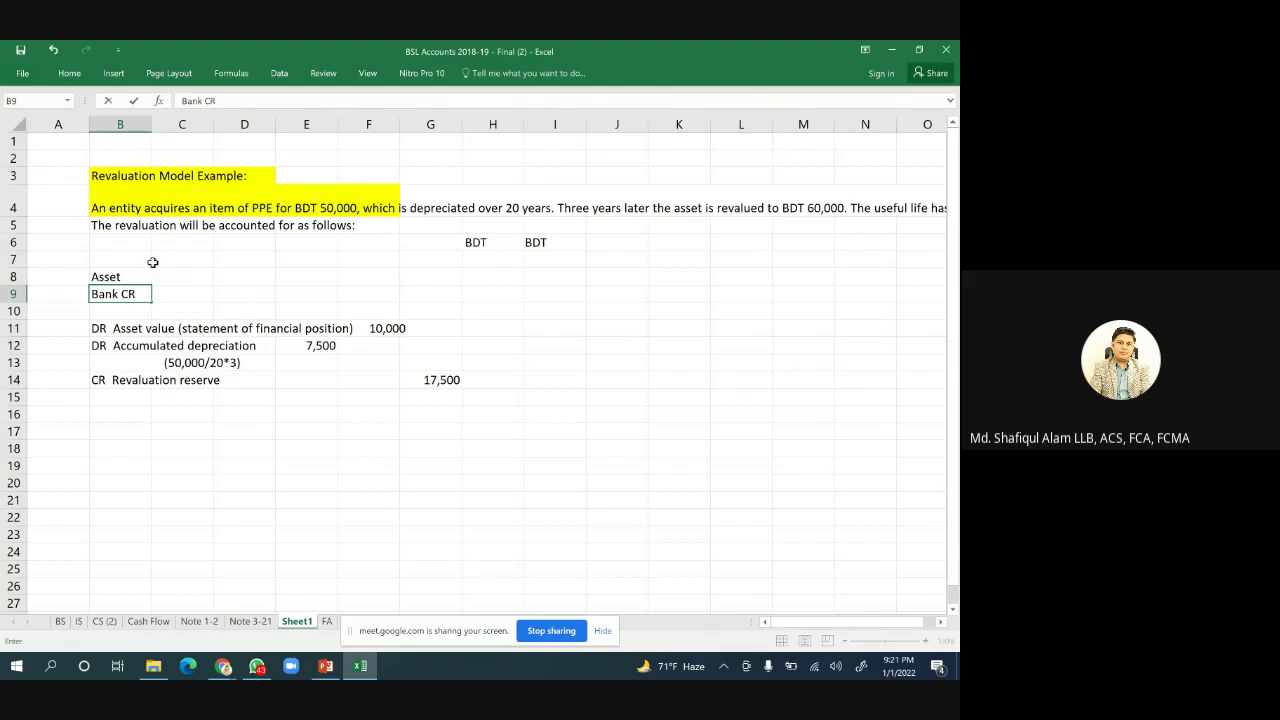
left_click(139, 274)
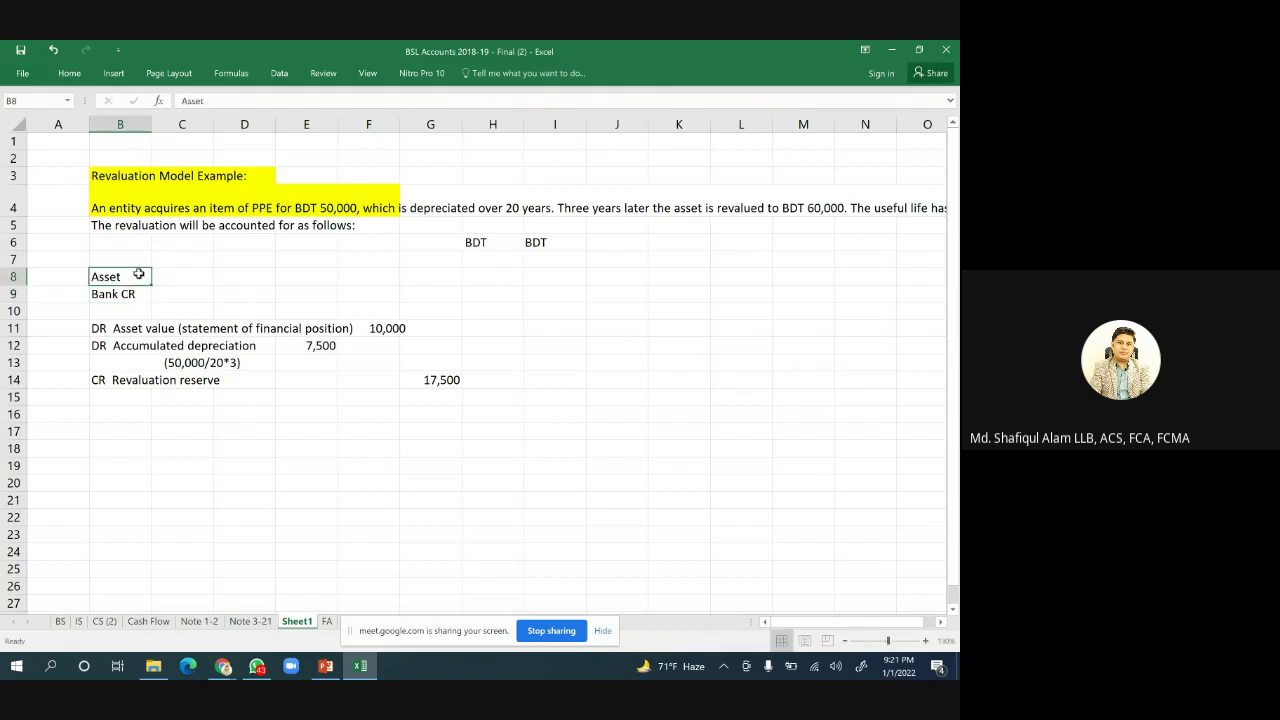
double_click(139, 274)
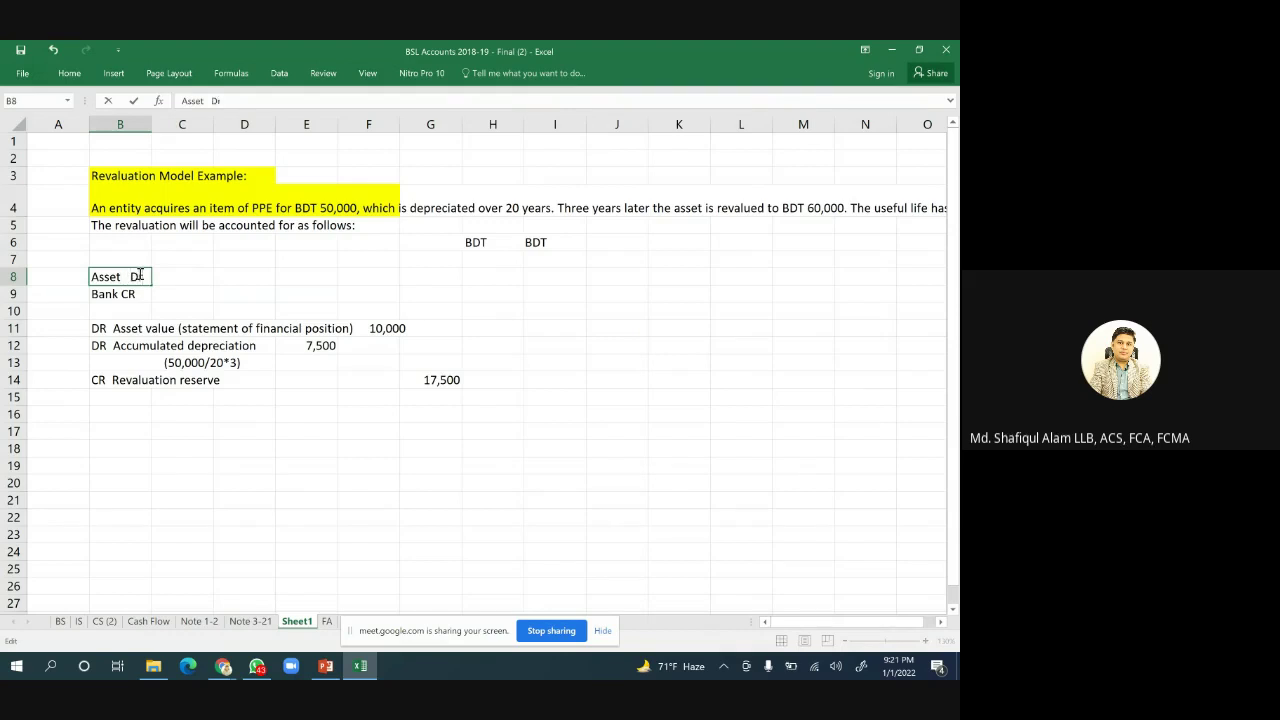
type("Dr.")
Enter the acquisition amounts, 50000 in H8 for the asset and 5000 in I9 for the bank.
left_click(482, 277)
type("50000")
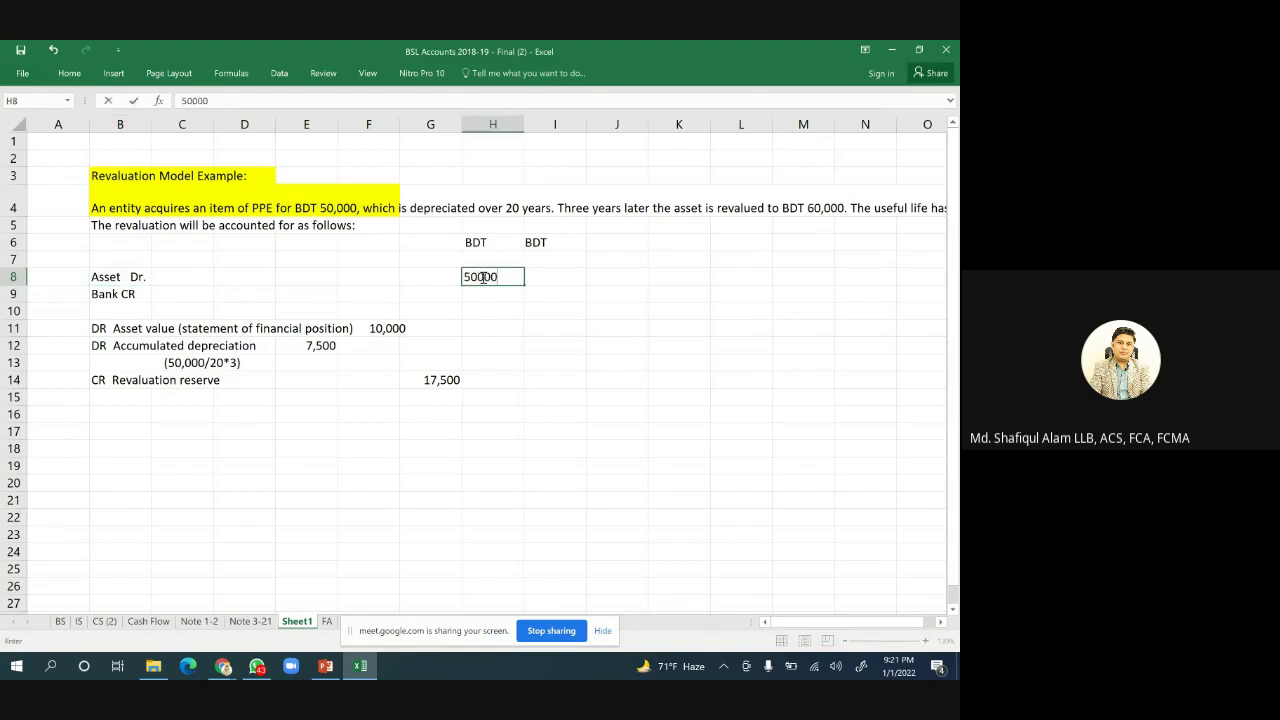
left_click(550, 293)
type("5000")
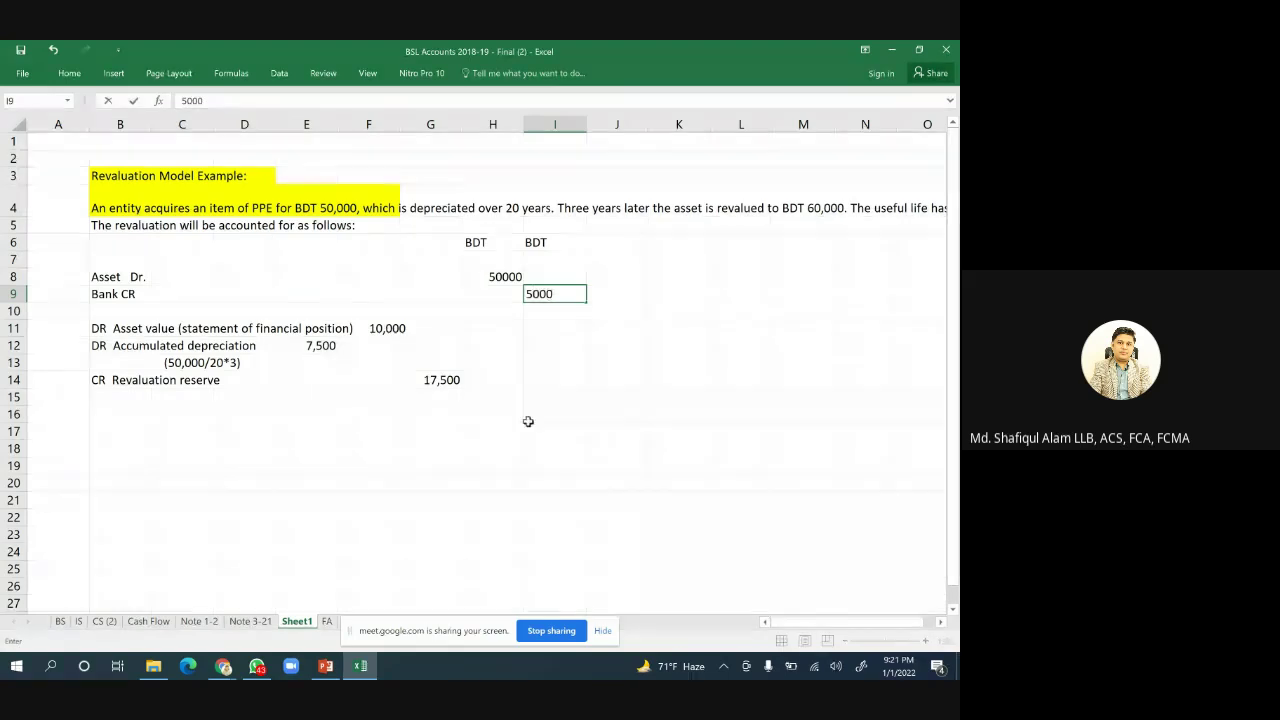
left_click(528, 415)
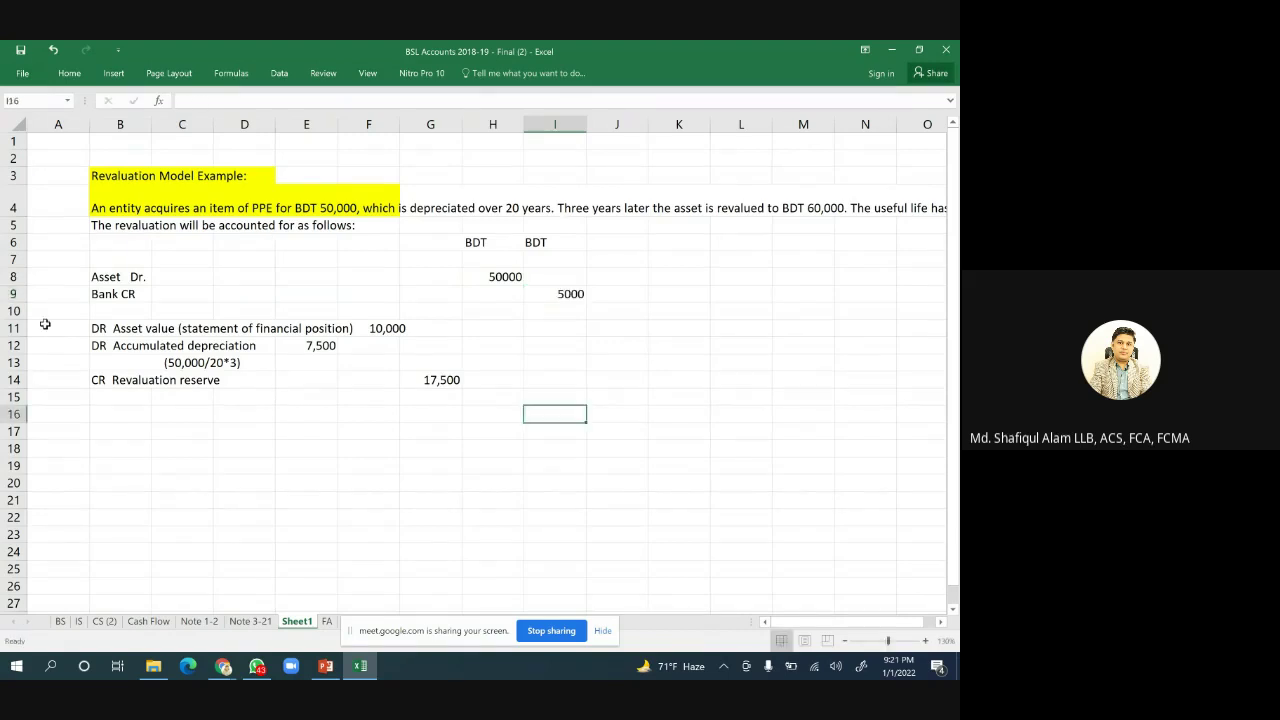
Insert three blank rows at row 10, above the DR Asset value line, and slightly increase the height of the blank row.
right_click(8, 311)
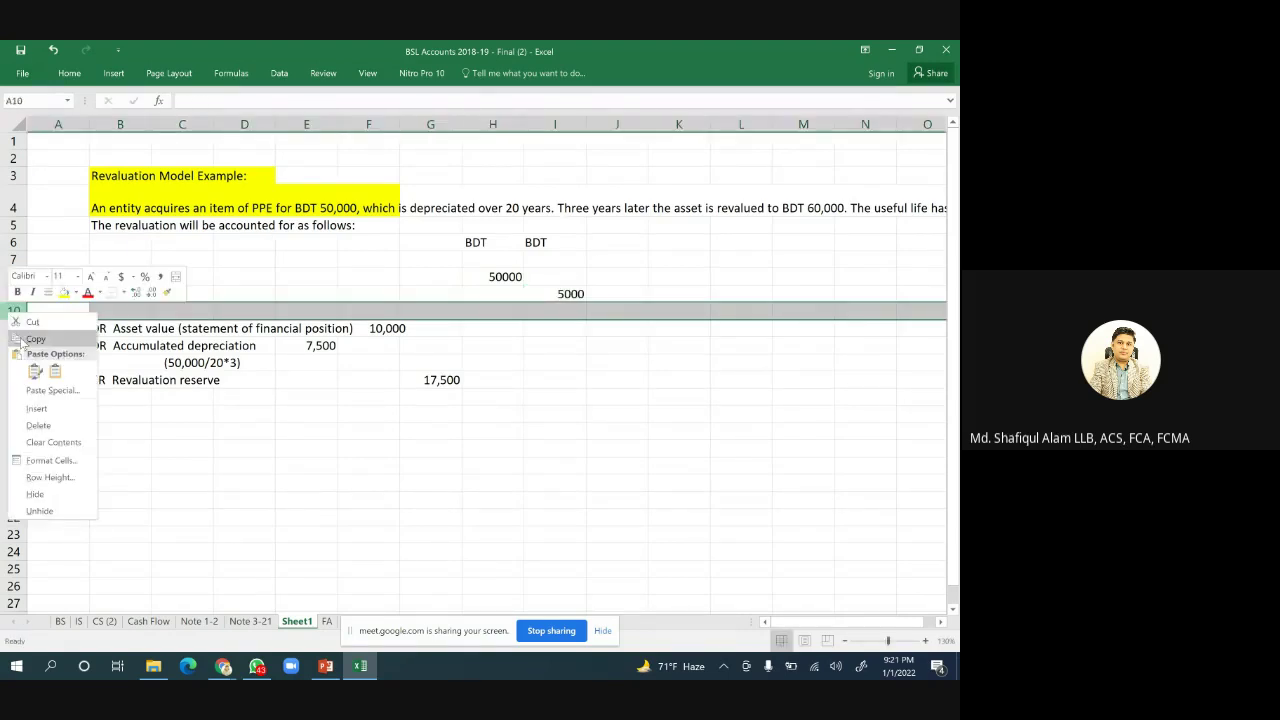
left_click(31, 410)
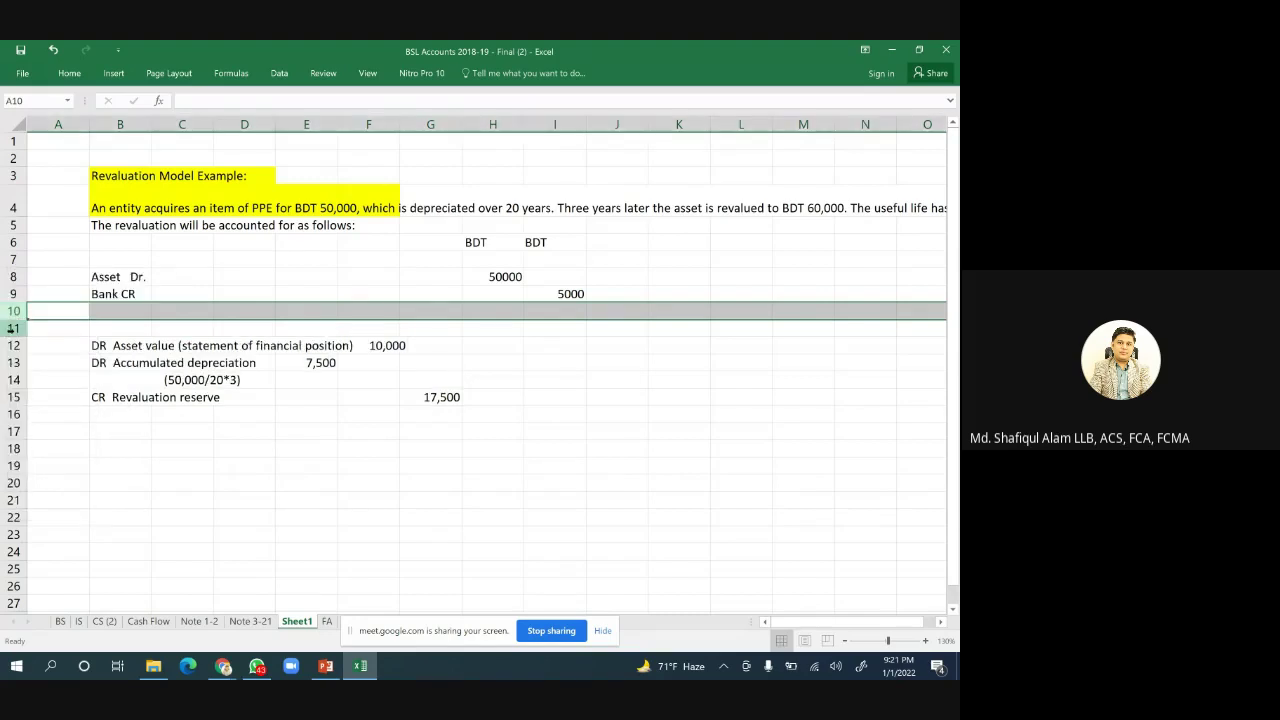
left_click_drag(13, 318, 13, 318)
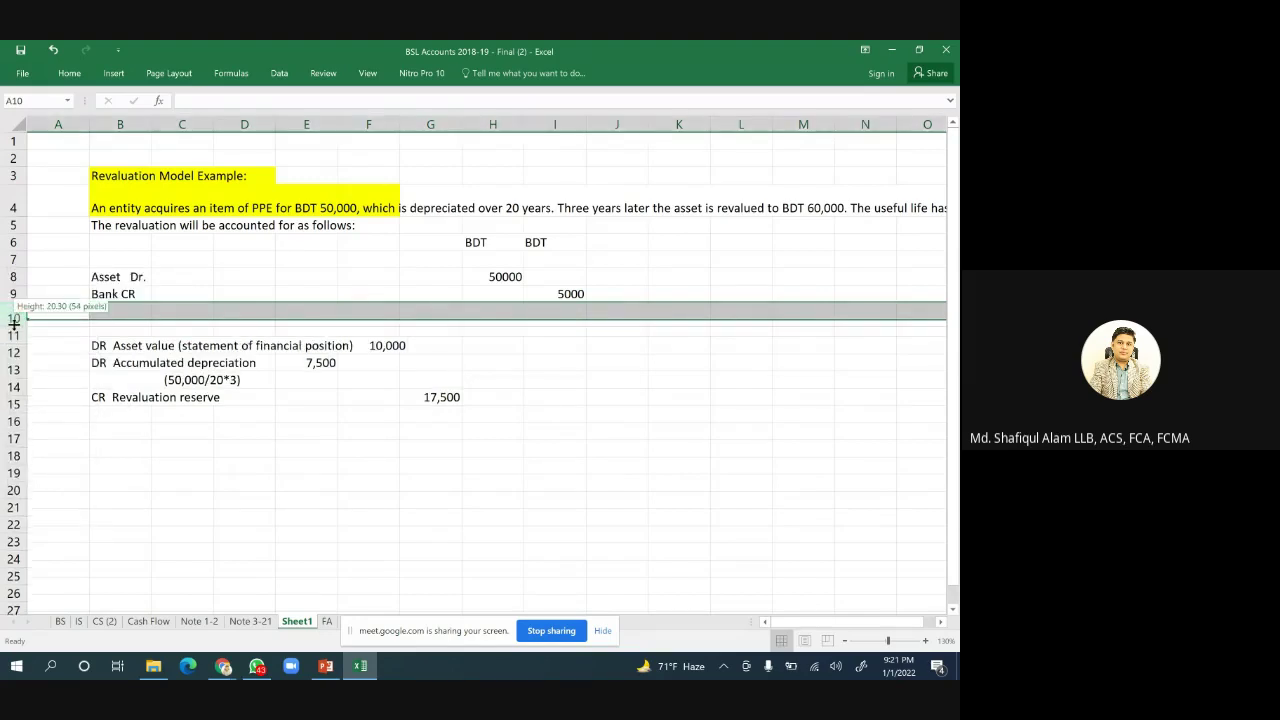
left_click(13, 364)
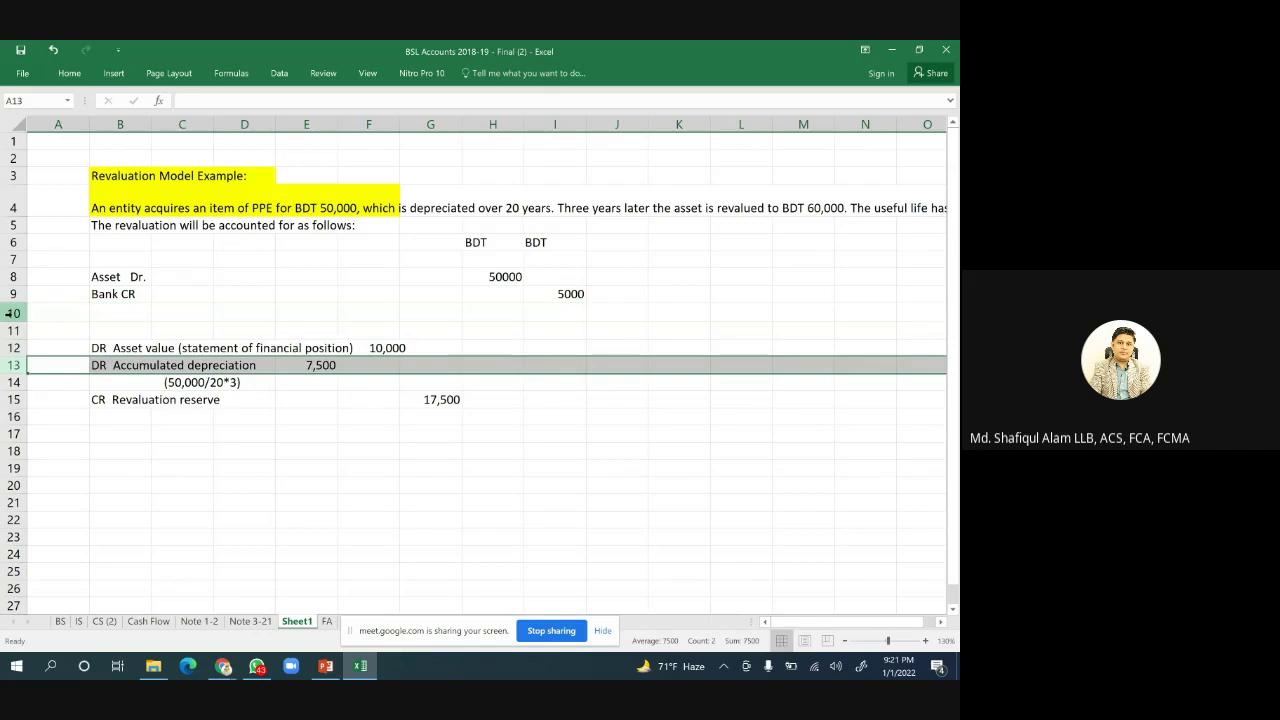
right_click(13, 312)
key("Escape")
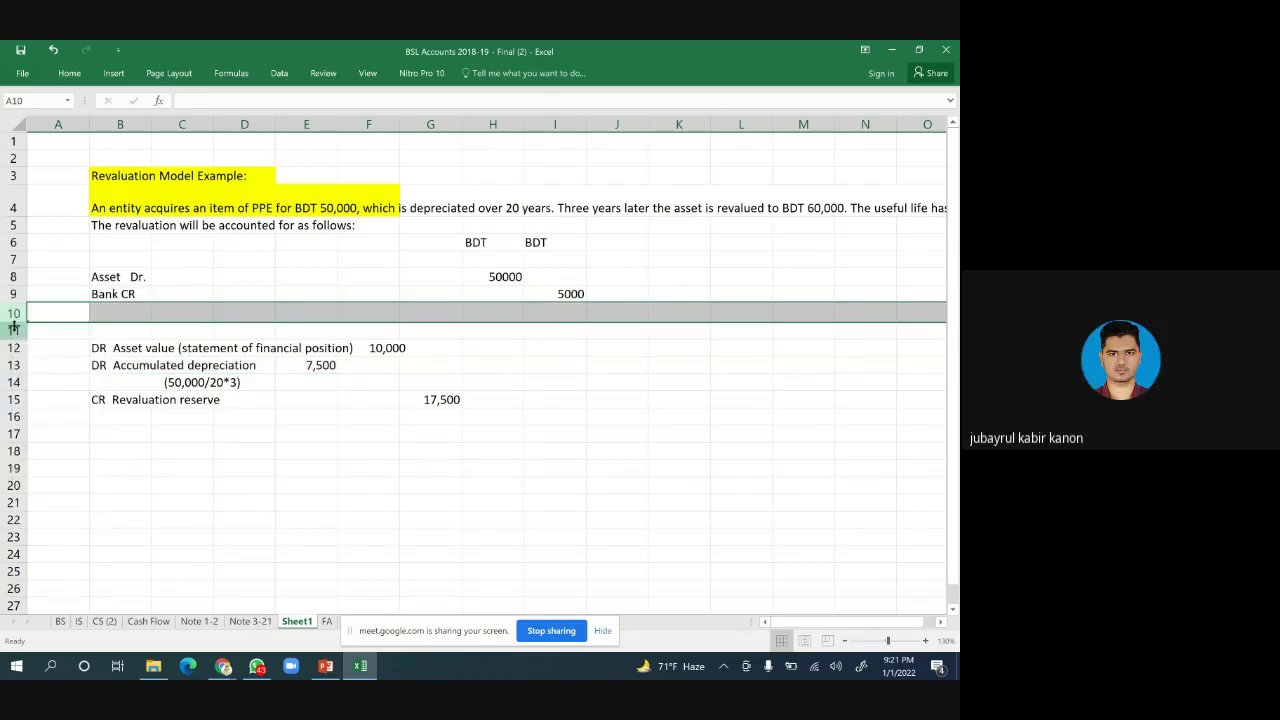
left_click(10, 381)
left_click_drag(10, 313, 10, 332)
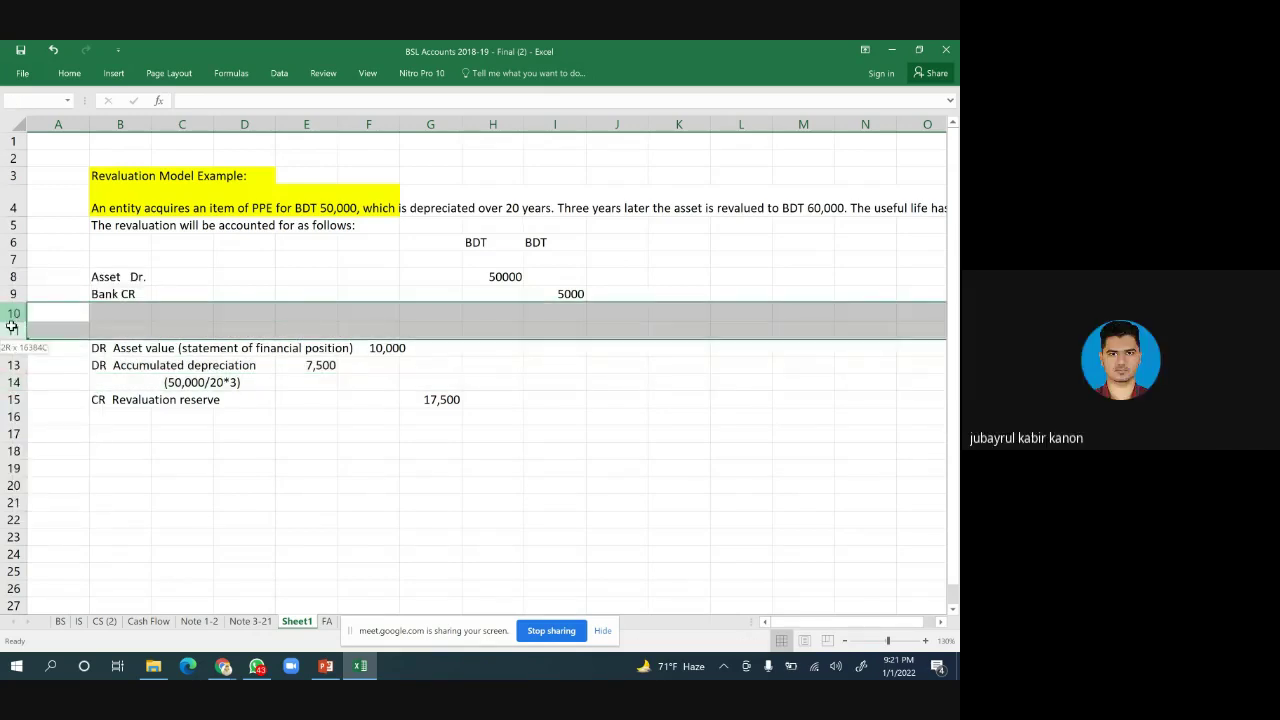
right_click(12, 330)
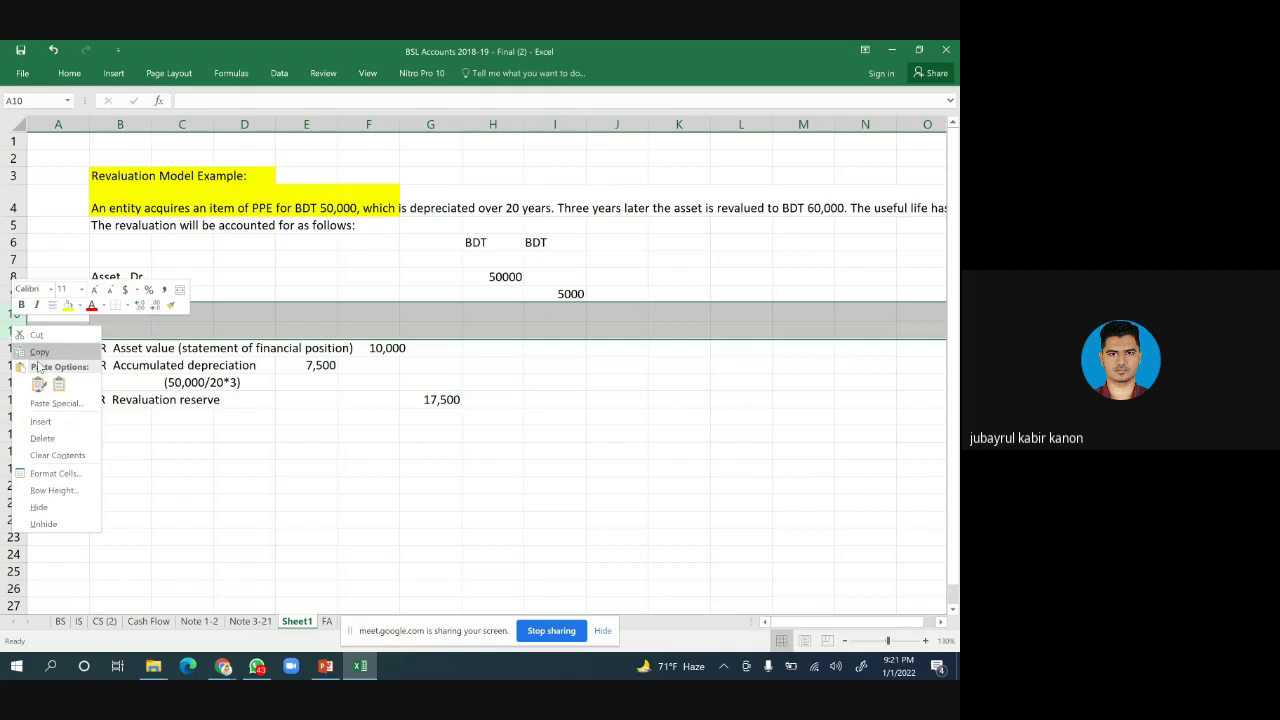
left_click(42, 422)
Enter the labels Dep in B11 and an indented Acc in B12 for the depreciation entry.
left_click(136, 329)
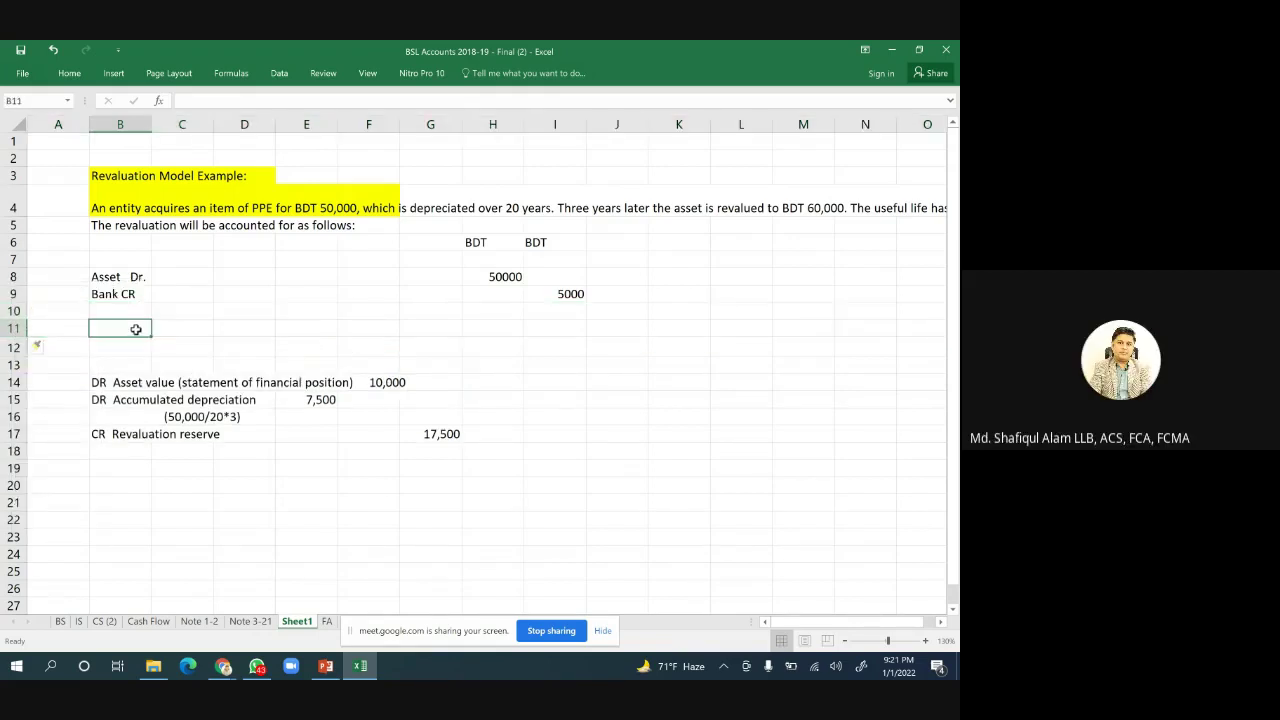
type("Dep")
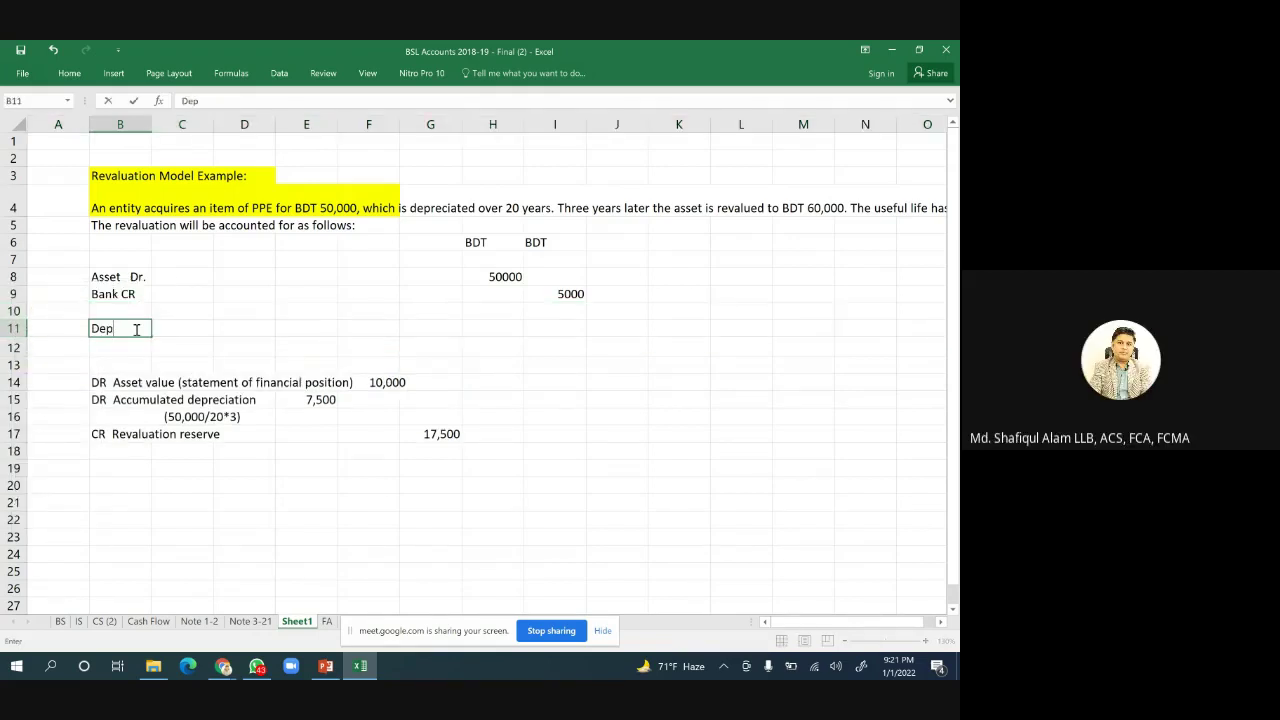
left_click(147, 347)
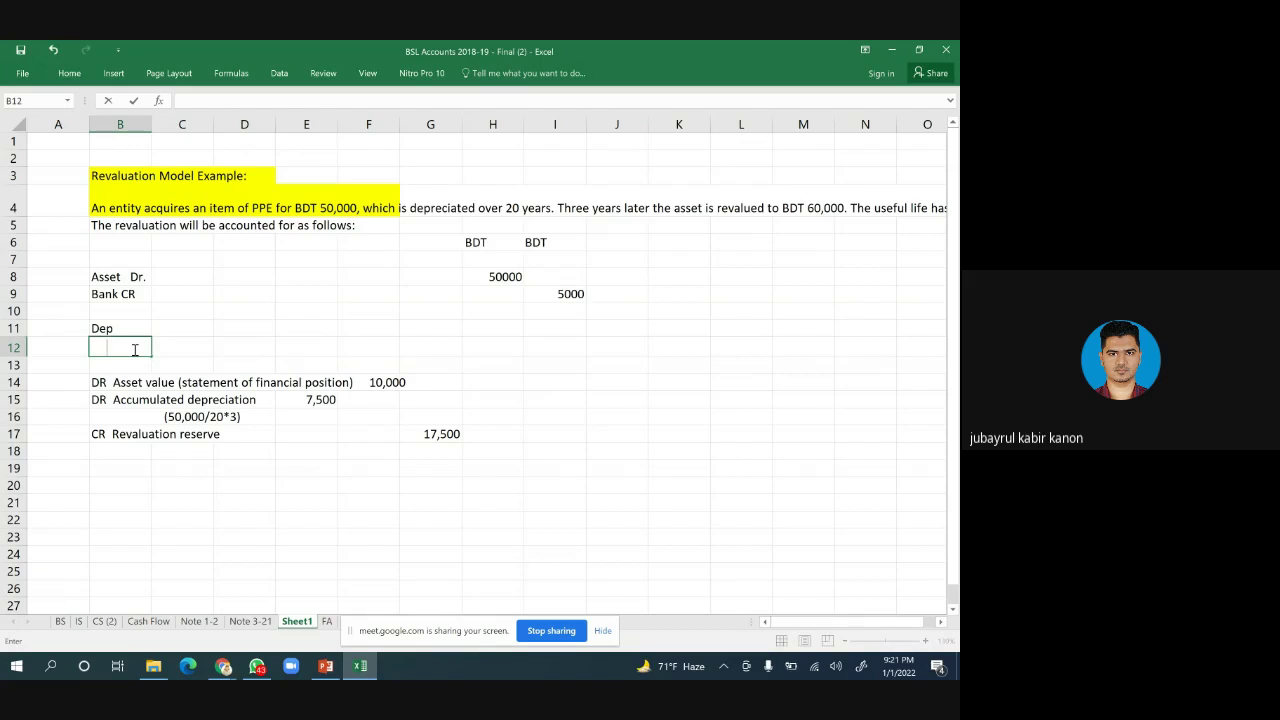
type("SA")
type("cc")
key("BackSpace")
key("BackSpace")
key("BackSpace")
key("BackSpace")
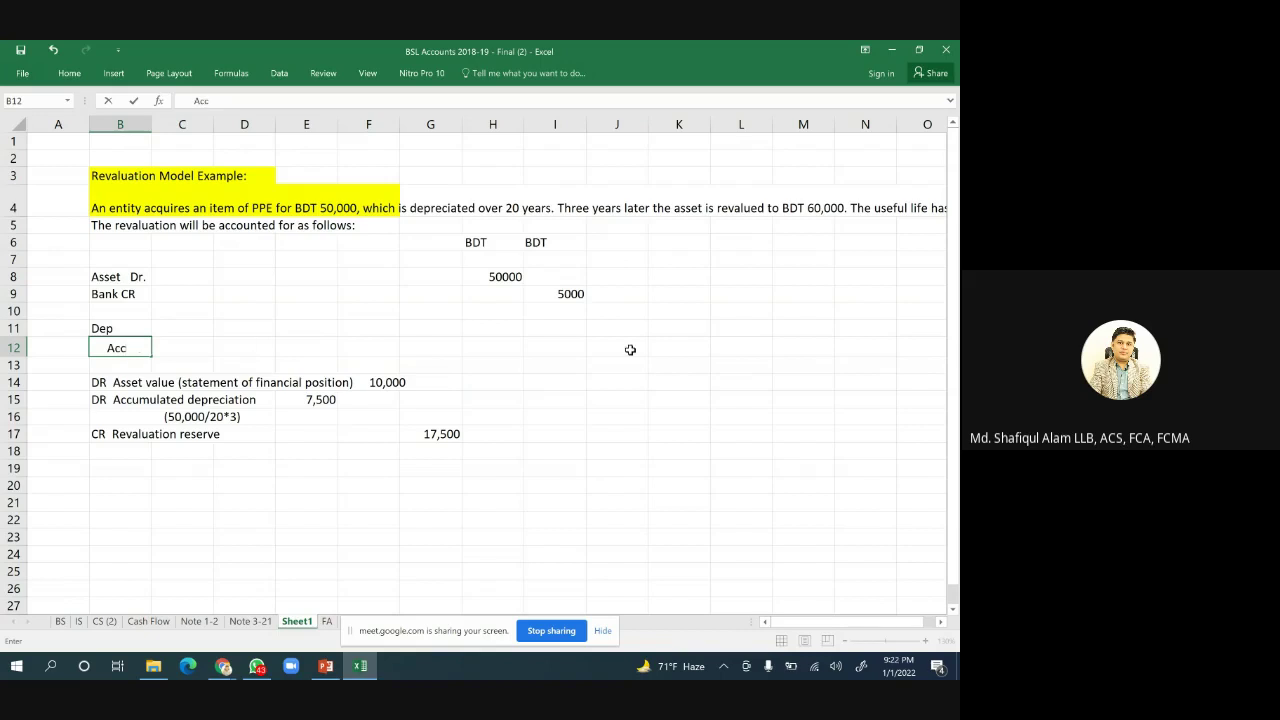
Enter the annual depreciation of 2500 in H11 as debit and 2500 in I12 as credit.
left_click(493, 331)
type("2")
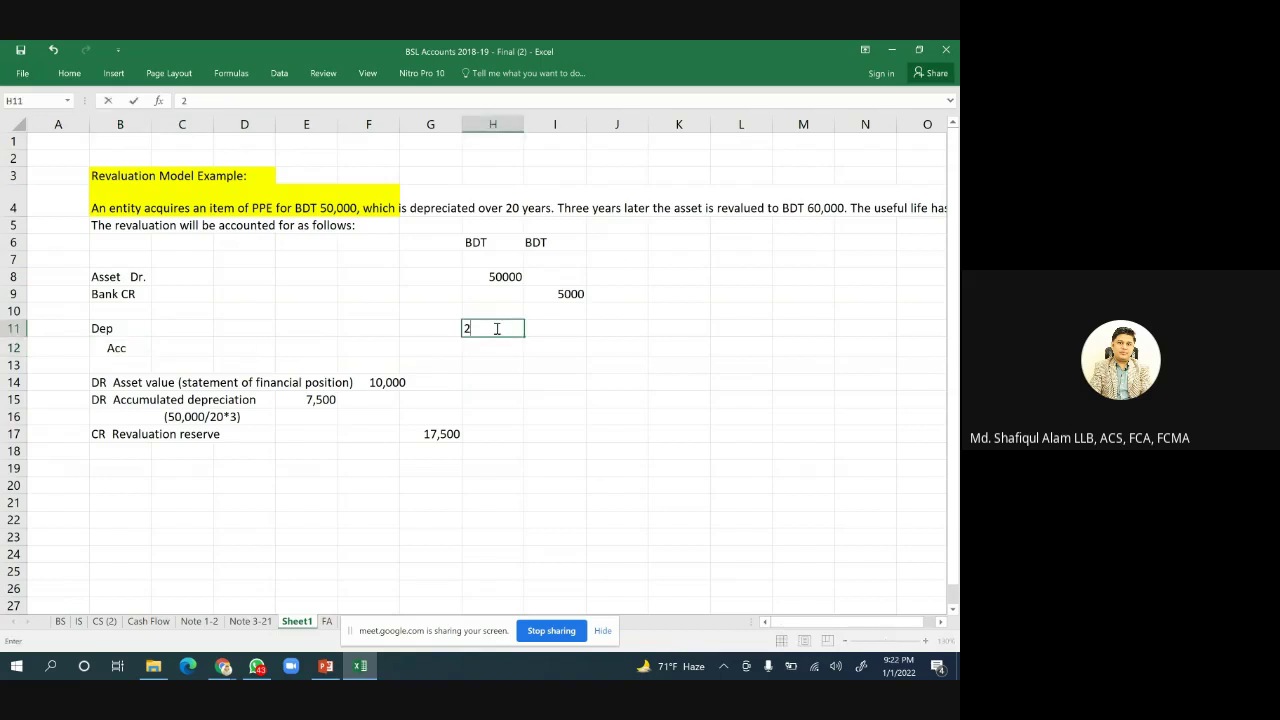
type("55")
type("00")
left_click(571, 343)
type("2")
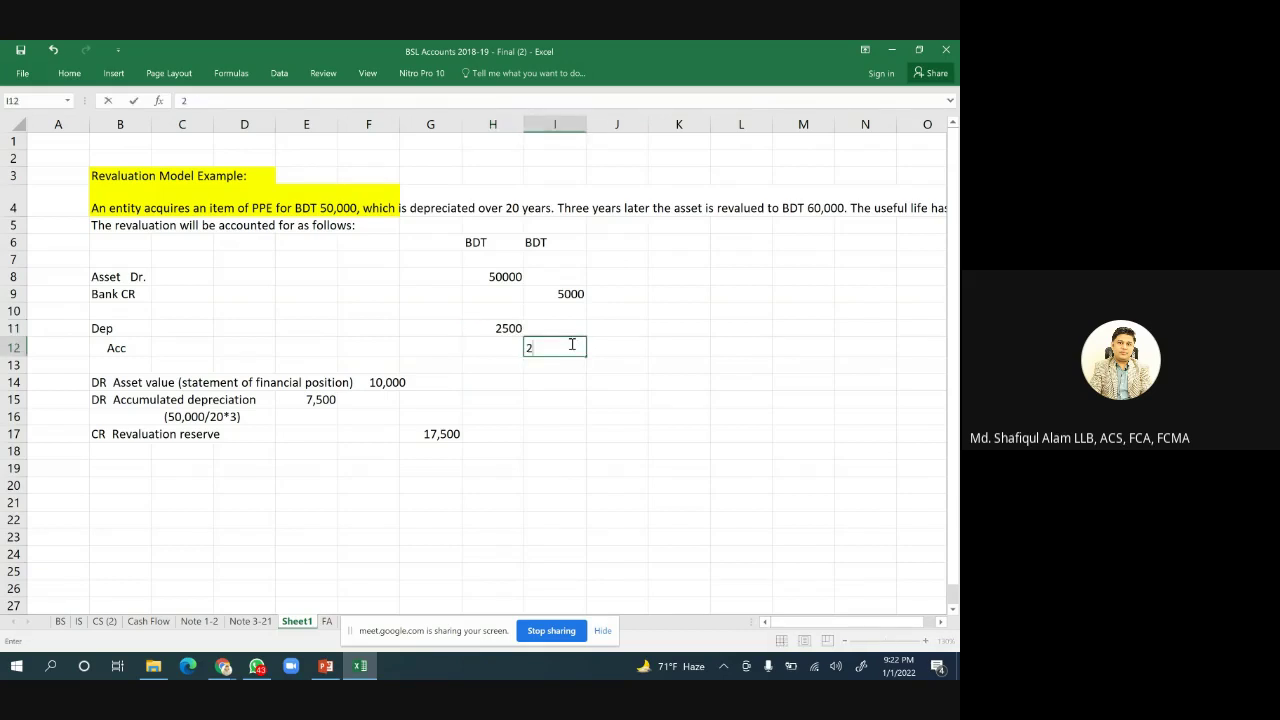
type("500")
left_click(736, 378)
Extend the depreciation entry labels to Depreciation in B11 and Acc Depre in B12.
left_click(504, 327)
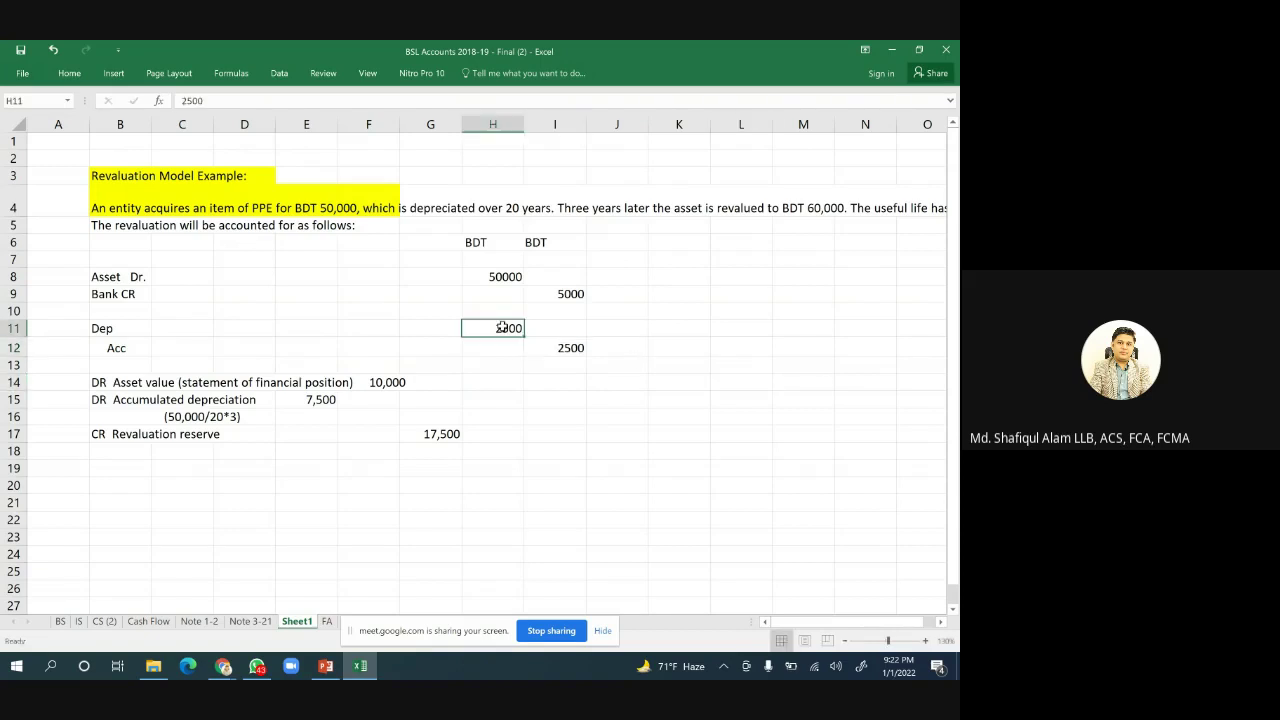
left_click(120, 330)
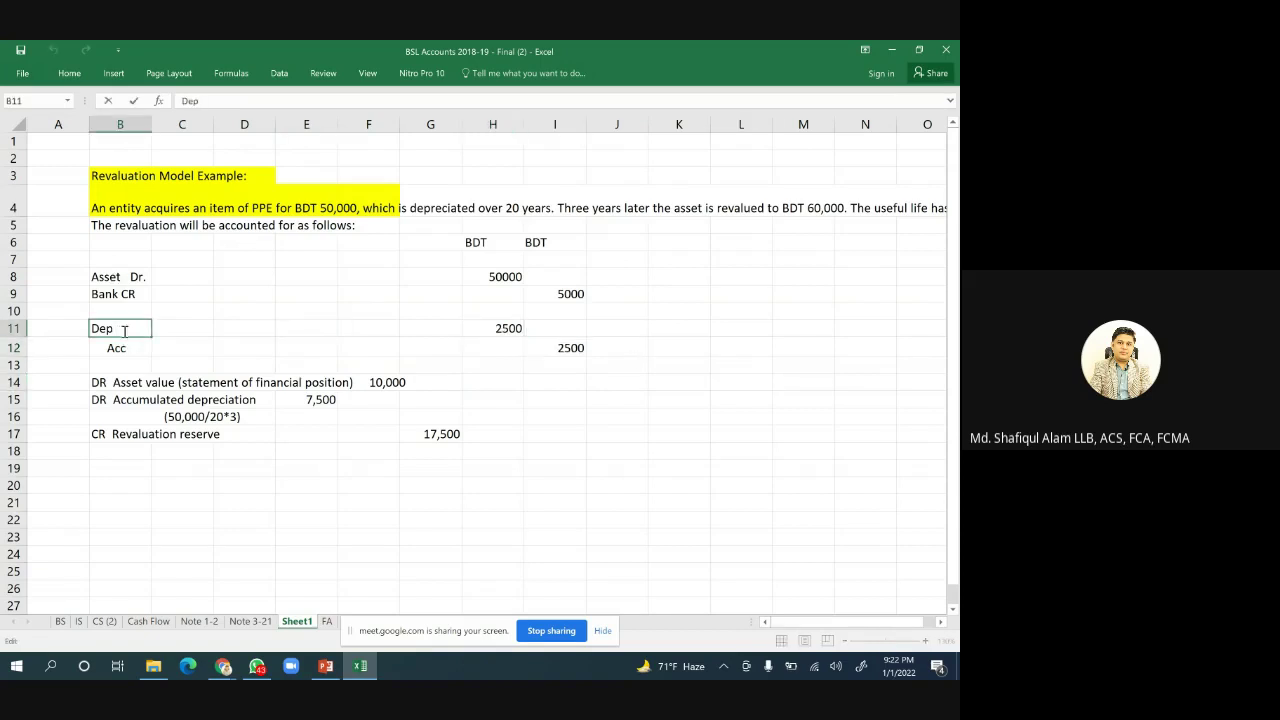
type("reciation")
key("Return")
double_click(141, 351)
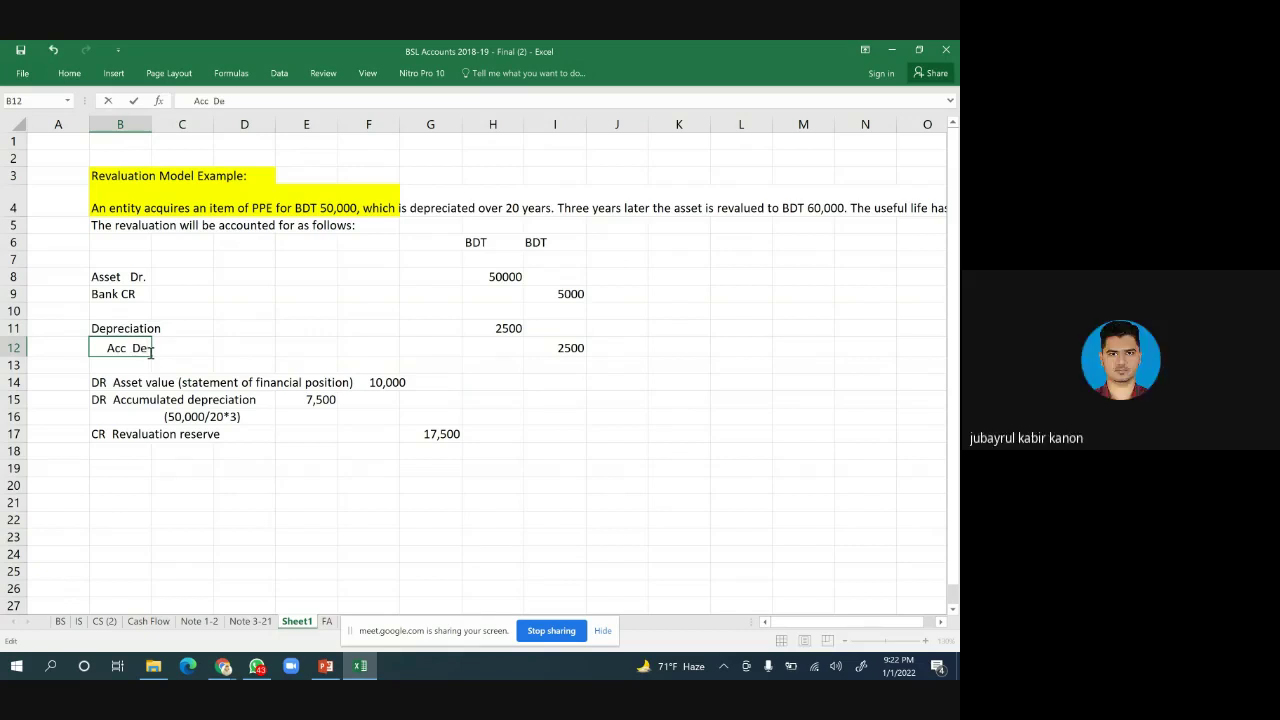
type("p")
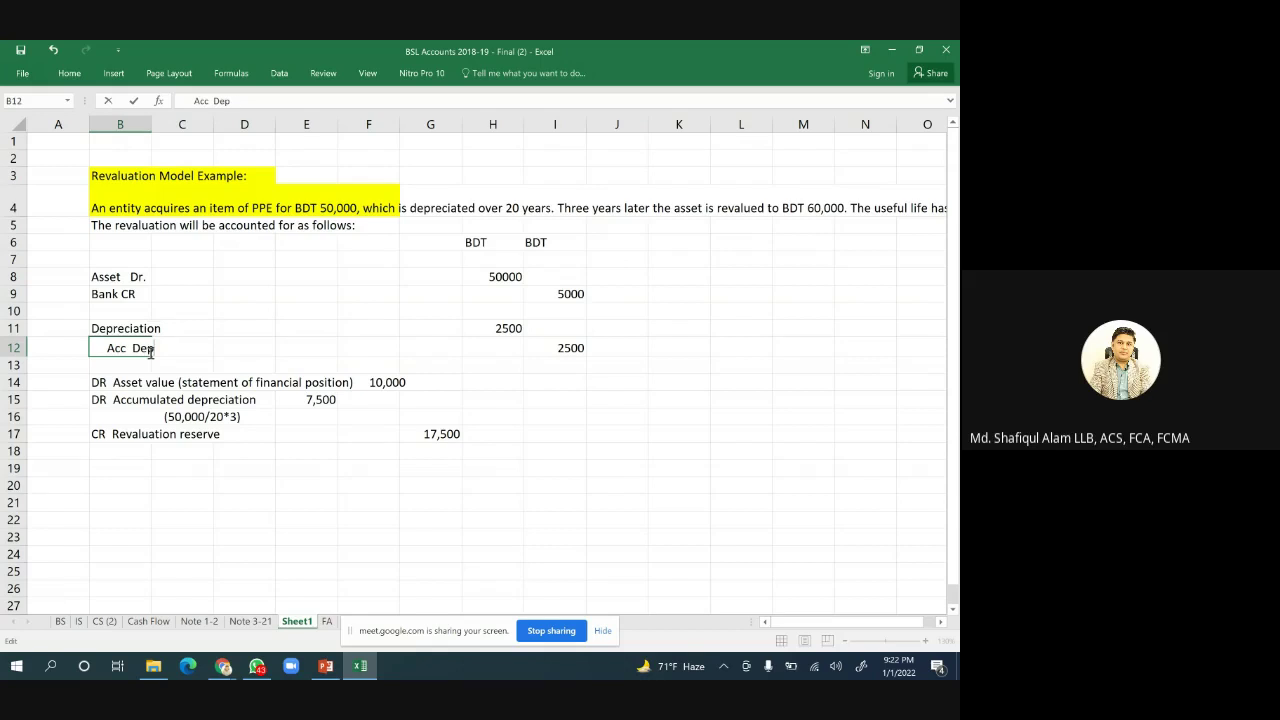
type("re")
Insert five blank rows between the depreciation entry and the DR Asset value line.
right_click(7, 382)
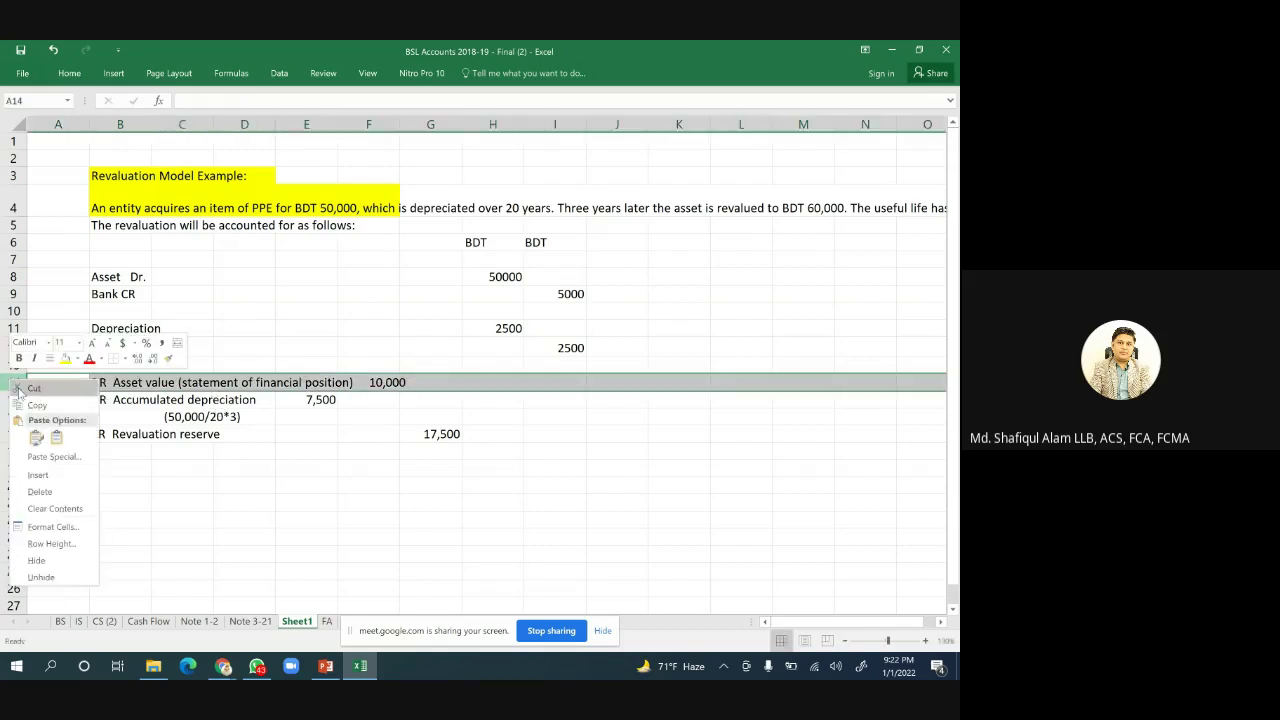
left_click(40, 476)
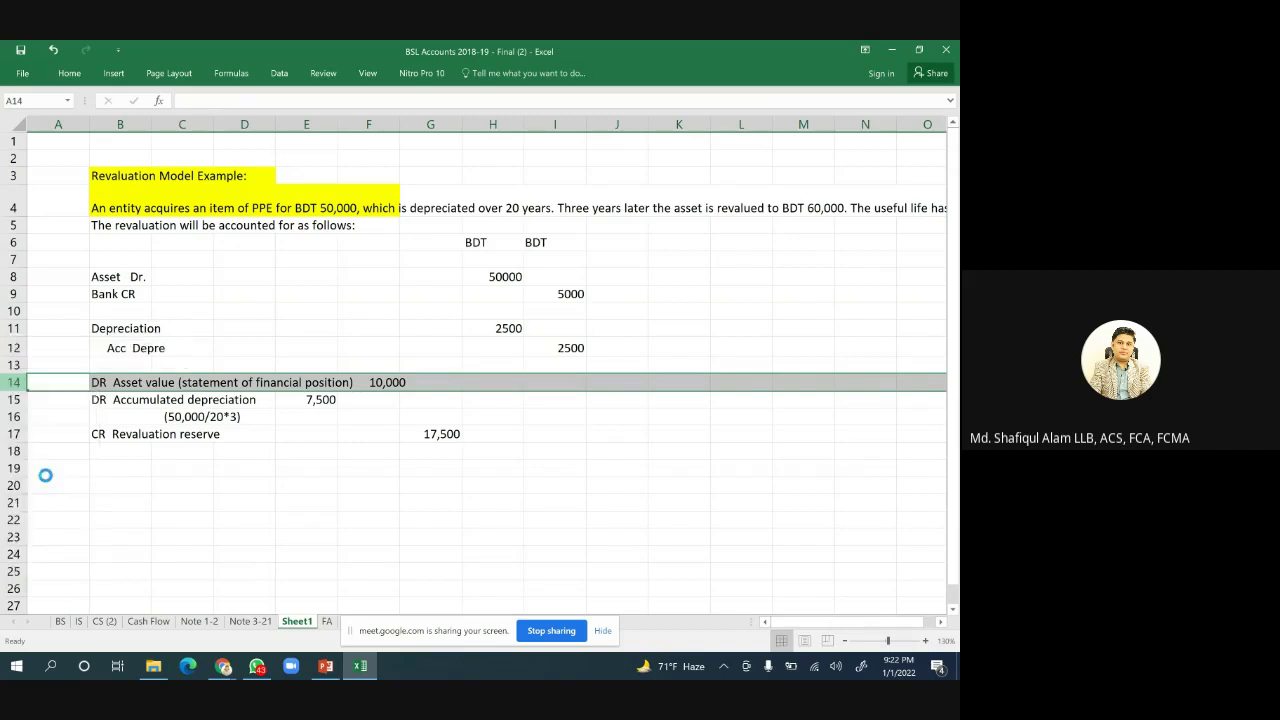
right_click(15, 382)
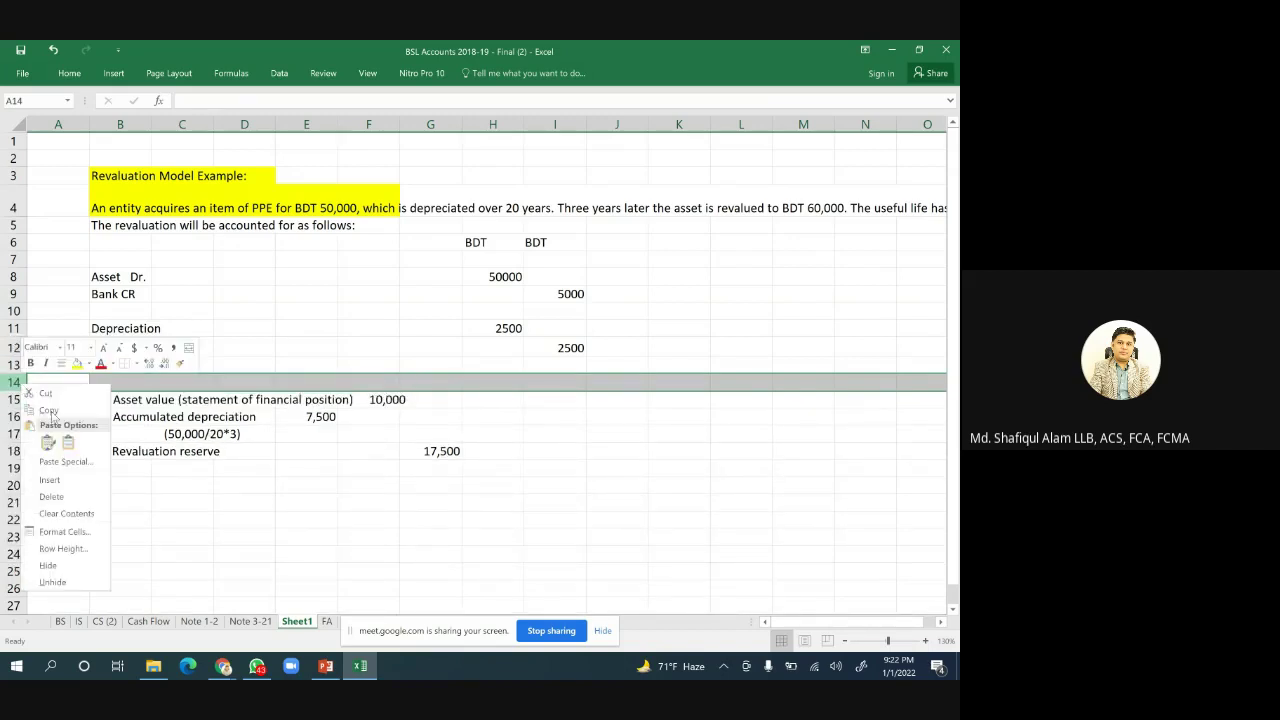
left_click(27, 389)
left_click_drag(12, 364, 12, 382)
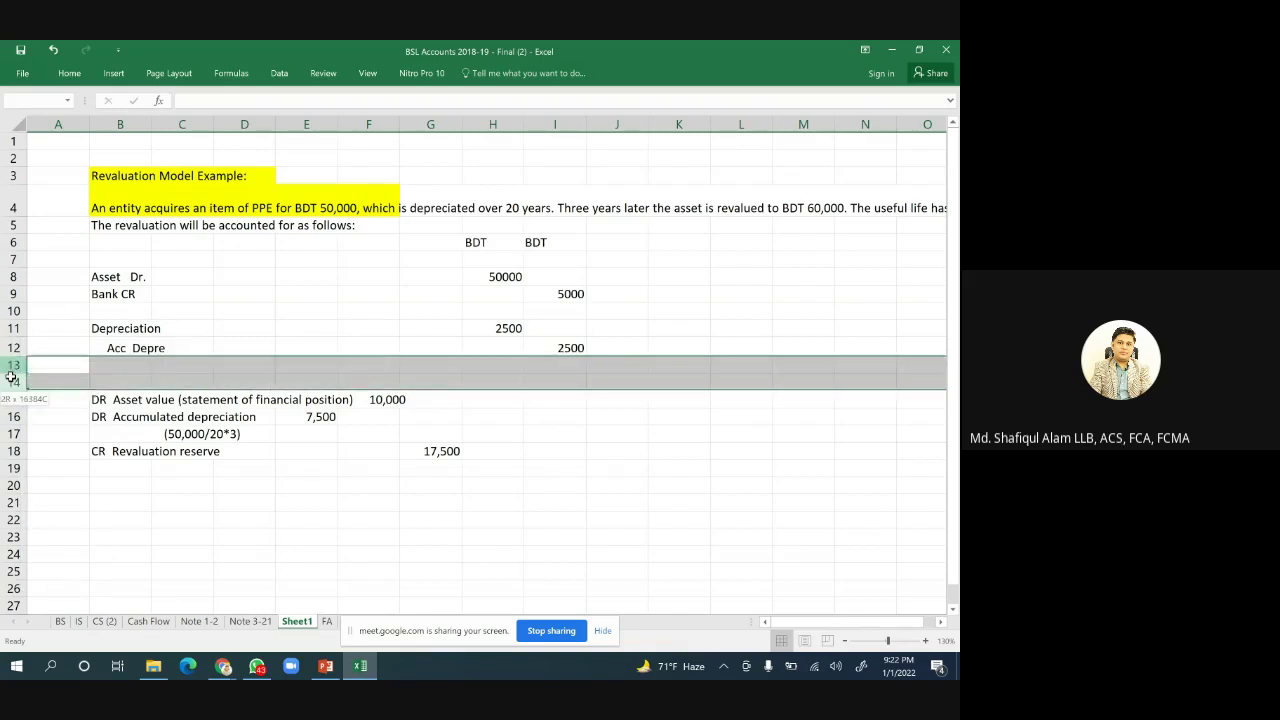
right_click(12, 380)
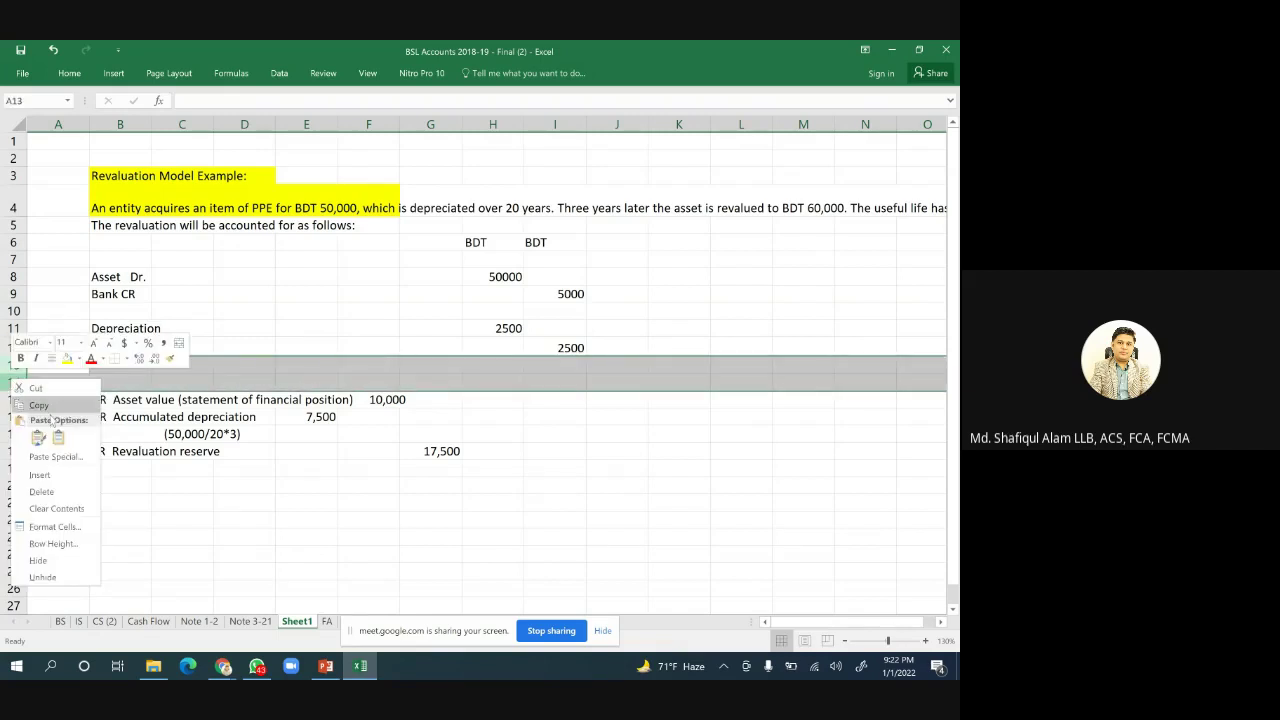
left_click(39, 474)
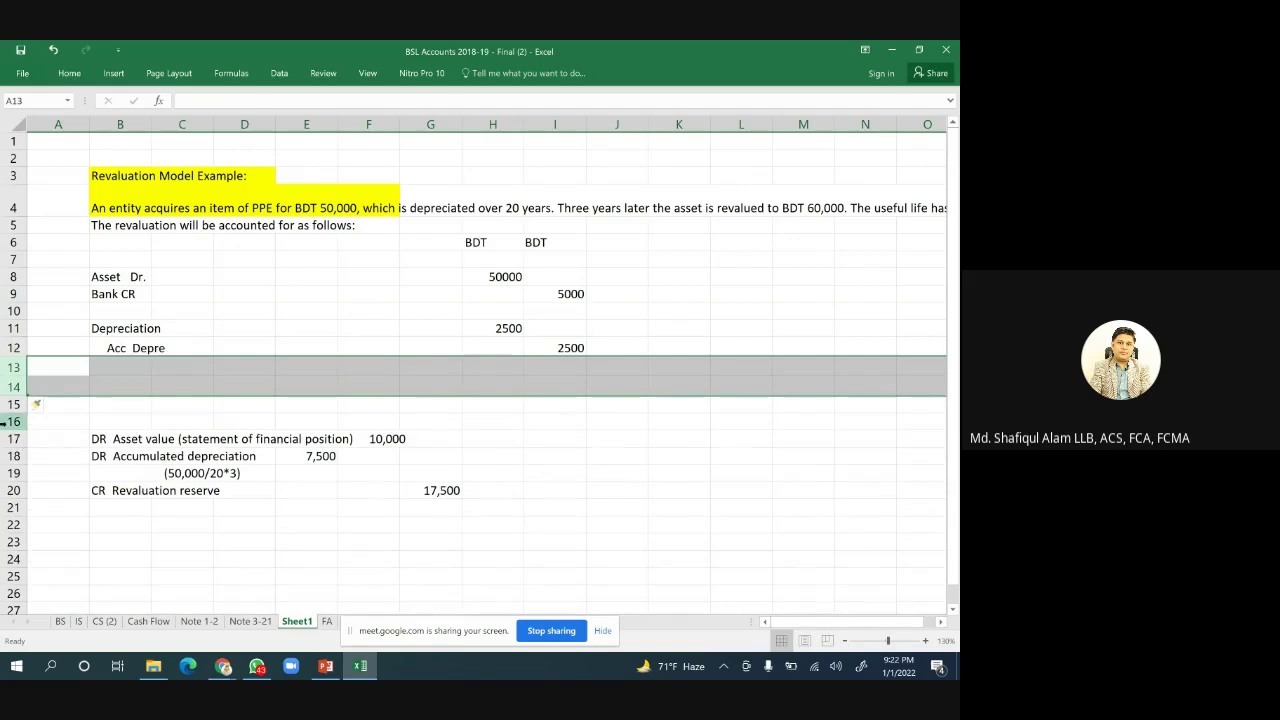
right_click(24, 388)
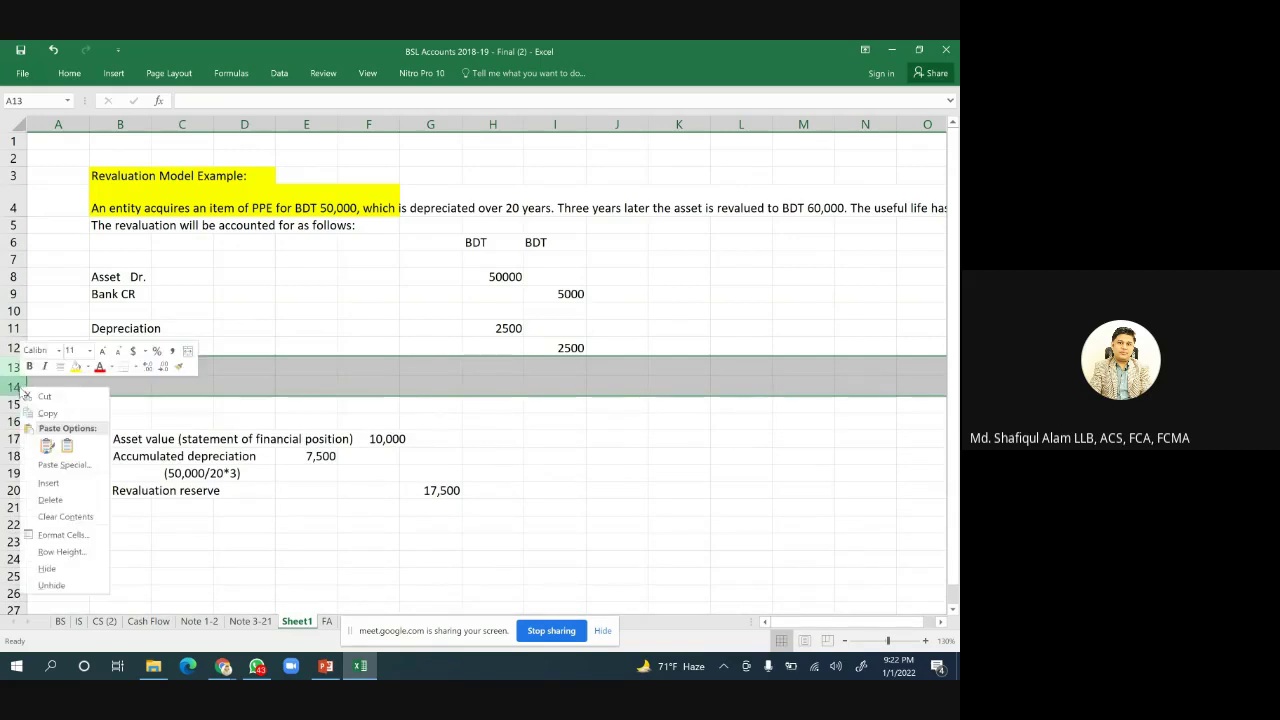
left_click(48, 482)
Insert two more blank rows below the depreciation entry and enter the heading BS Presentation in D14.
left_click(160, 404)
left_click(136, 395)
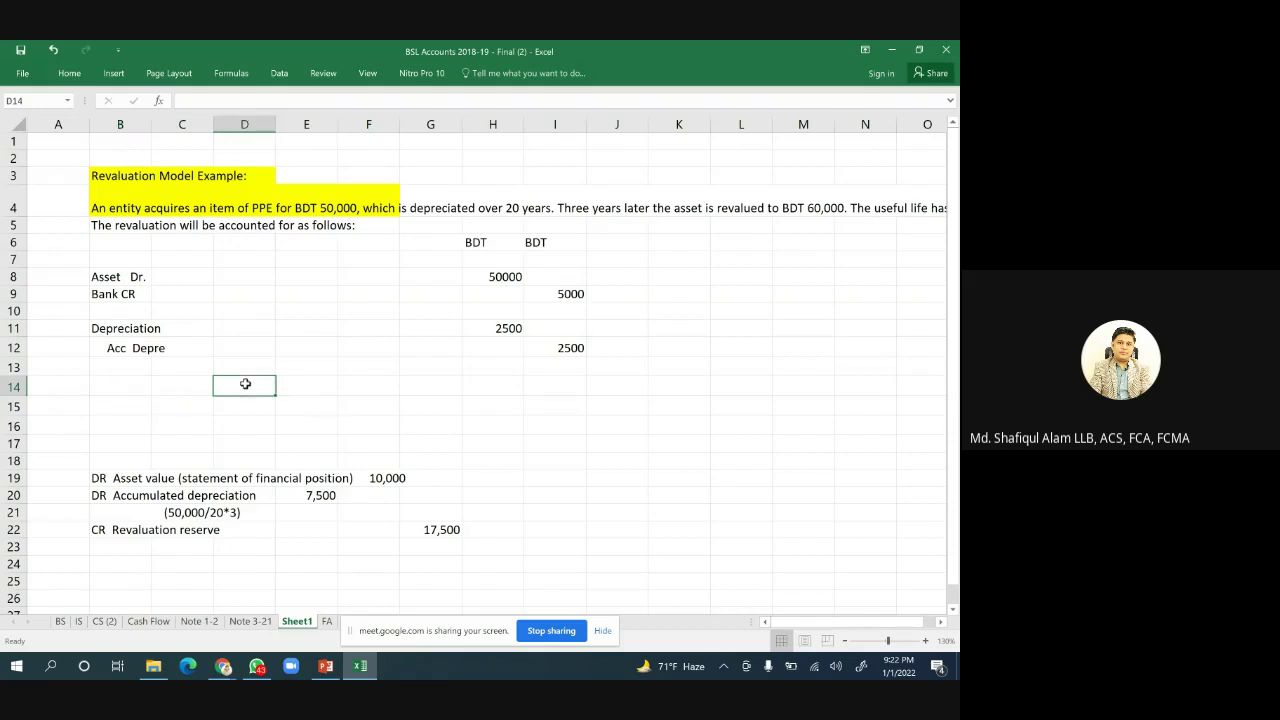
type("BS Presen")
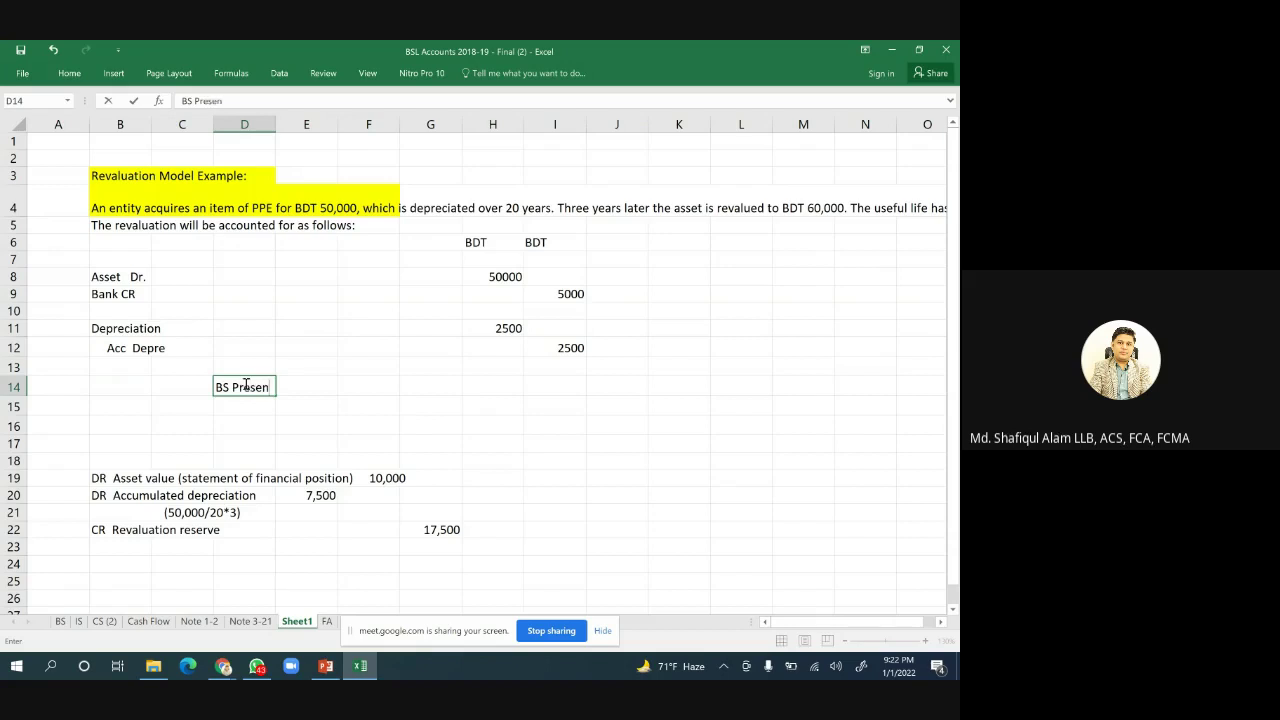
type("tation")
key("Return")
key("Return")
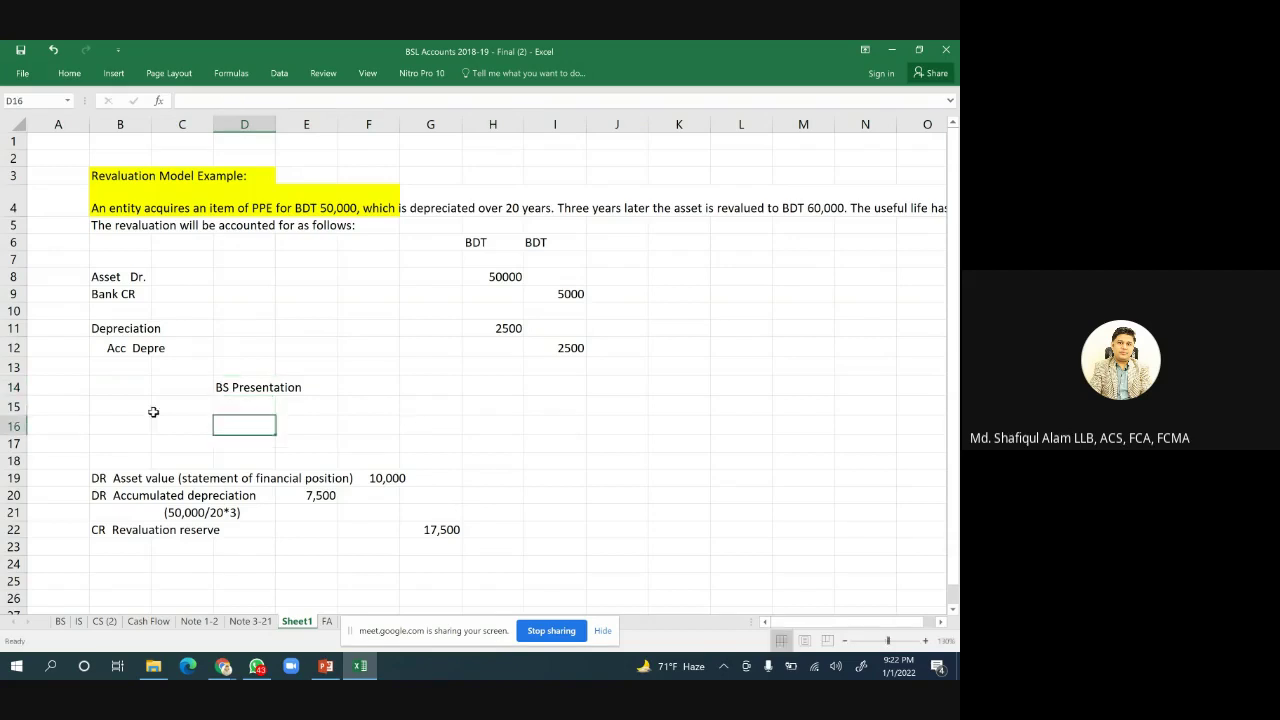
Enter the label Asset in B15 and its cost of 50000 in D15.
left_click(133, 408)
type("As")
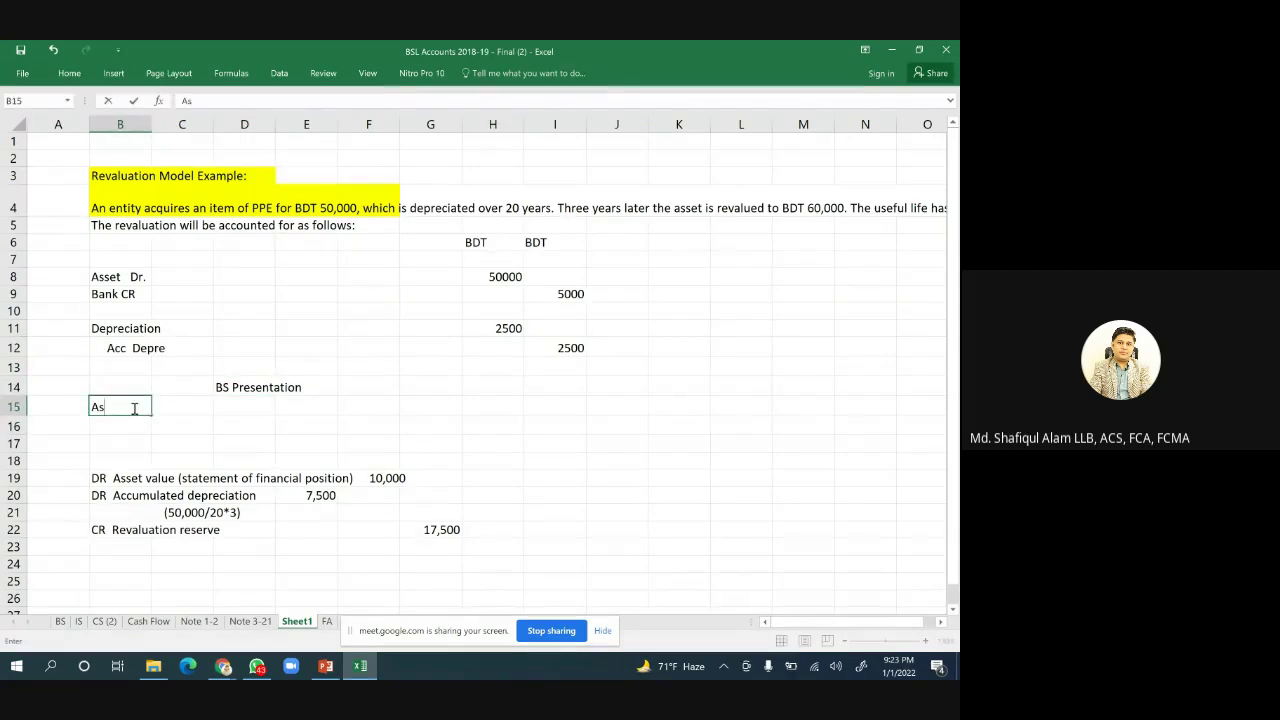
type("set")
left_click(251, 409)
type("5")
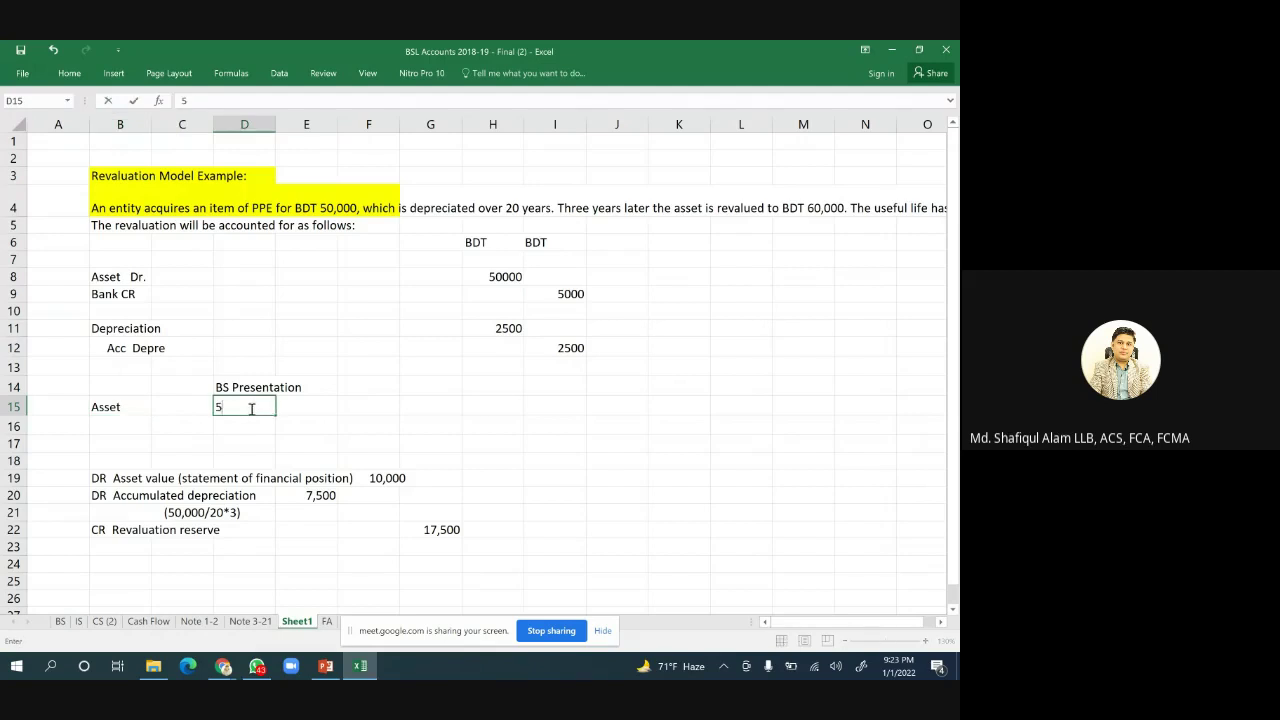
type("0000")
left_click(738, 460)
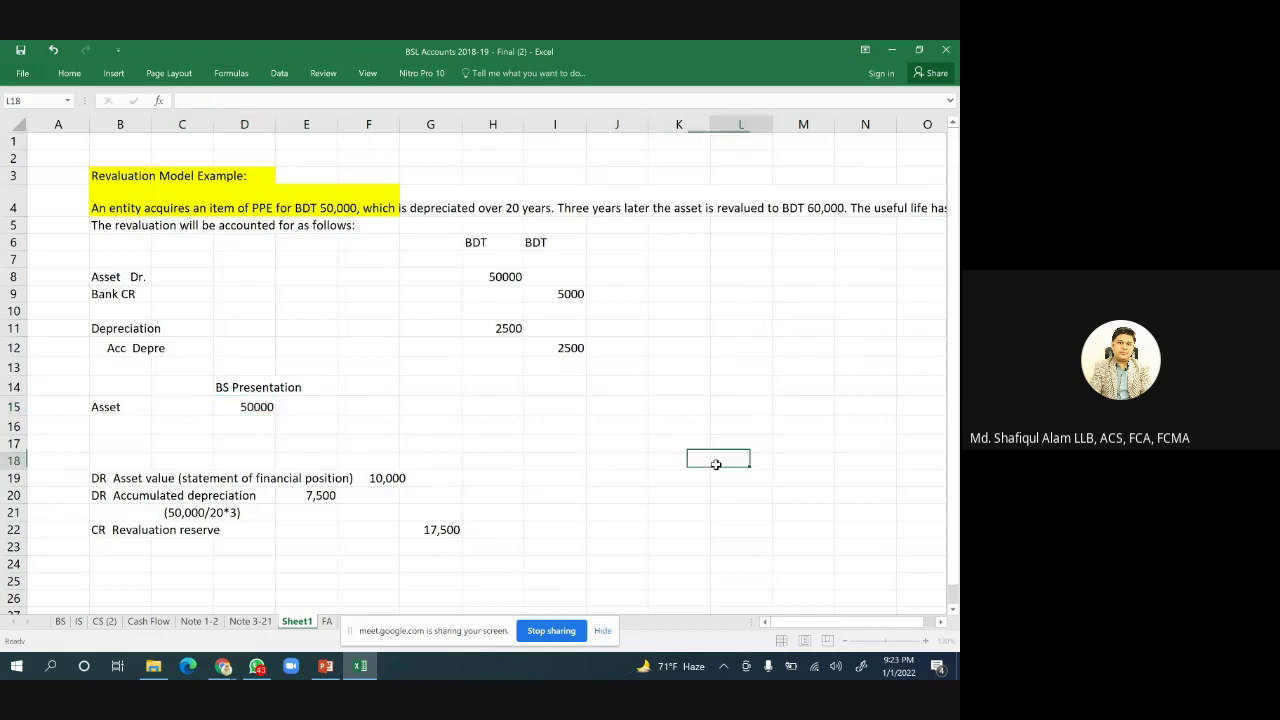
Enter the label Less: Acc Dep in B16 and the accumulated depreciation of 7500 in D16.
left_click(117, 425)
type("L")
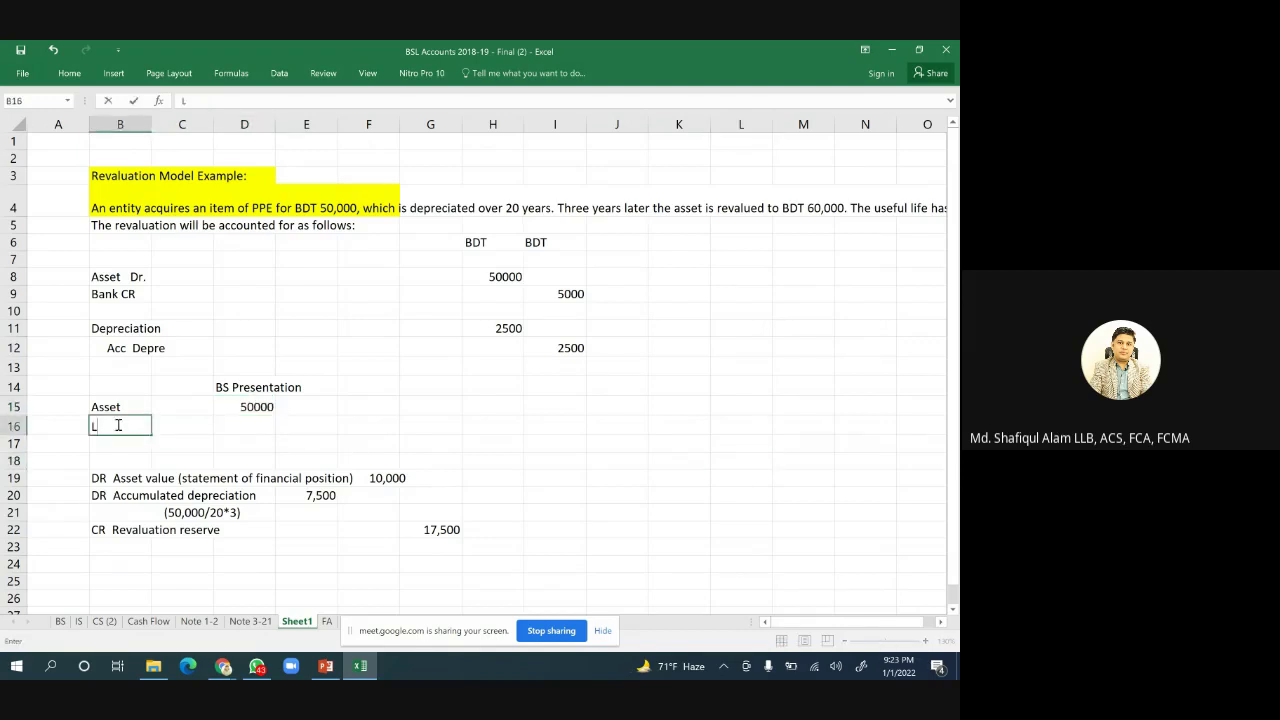
type("ess")
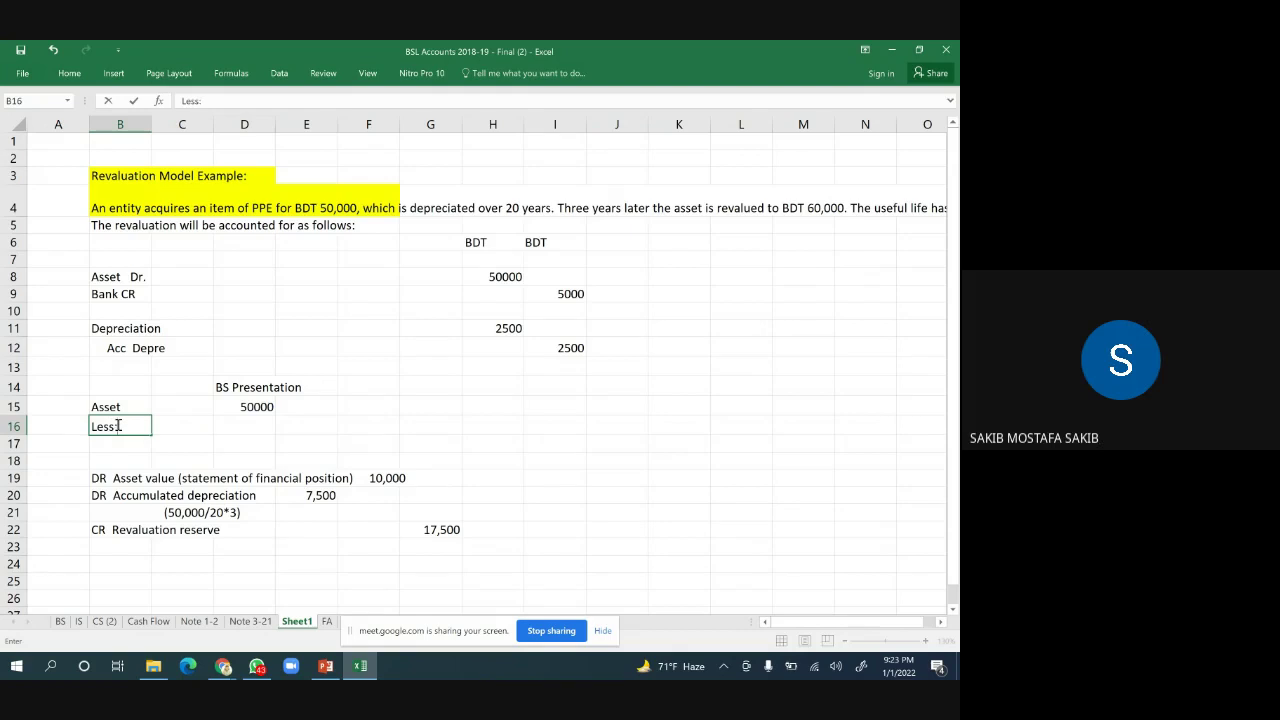
type(": Acc")
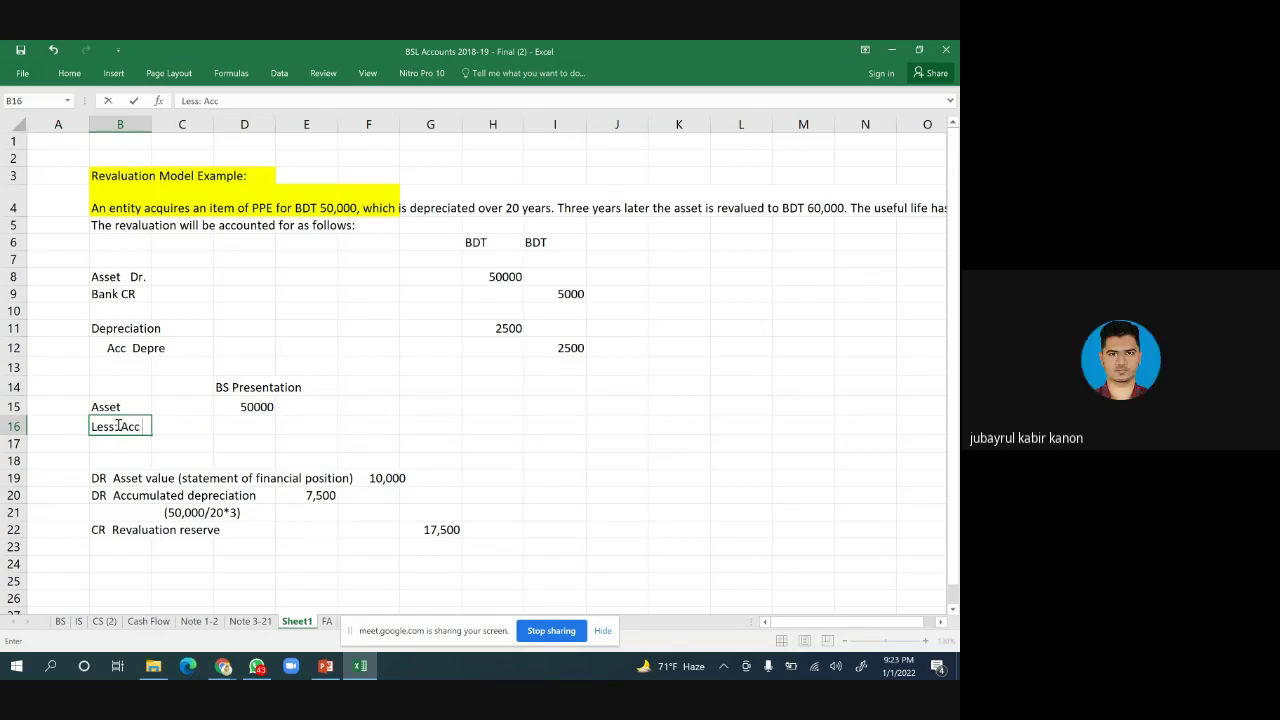
type(" Depo")
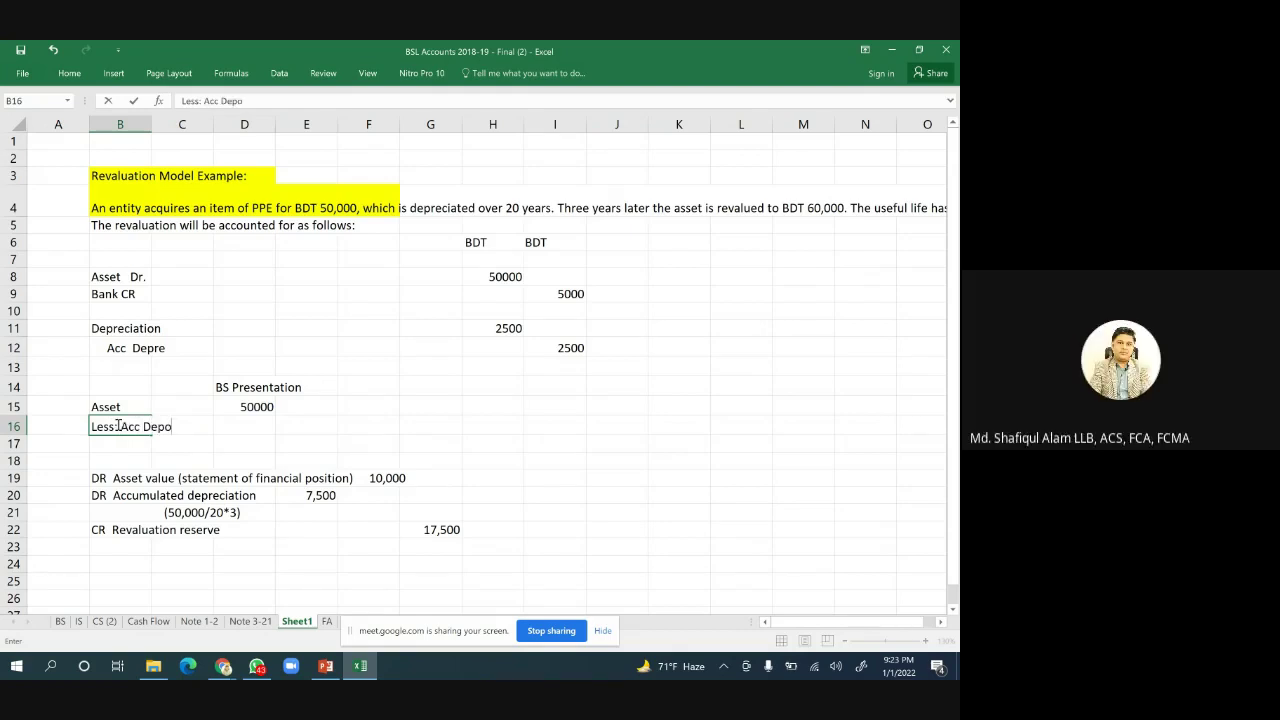
left_click(270, 425)
type("2")
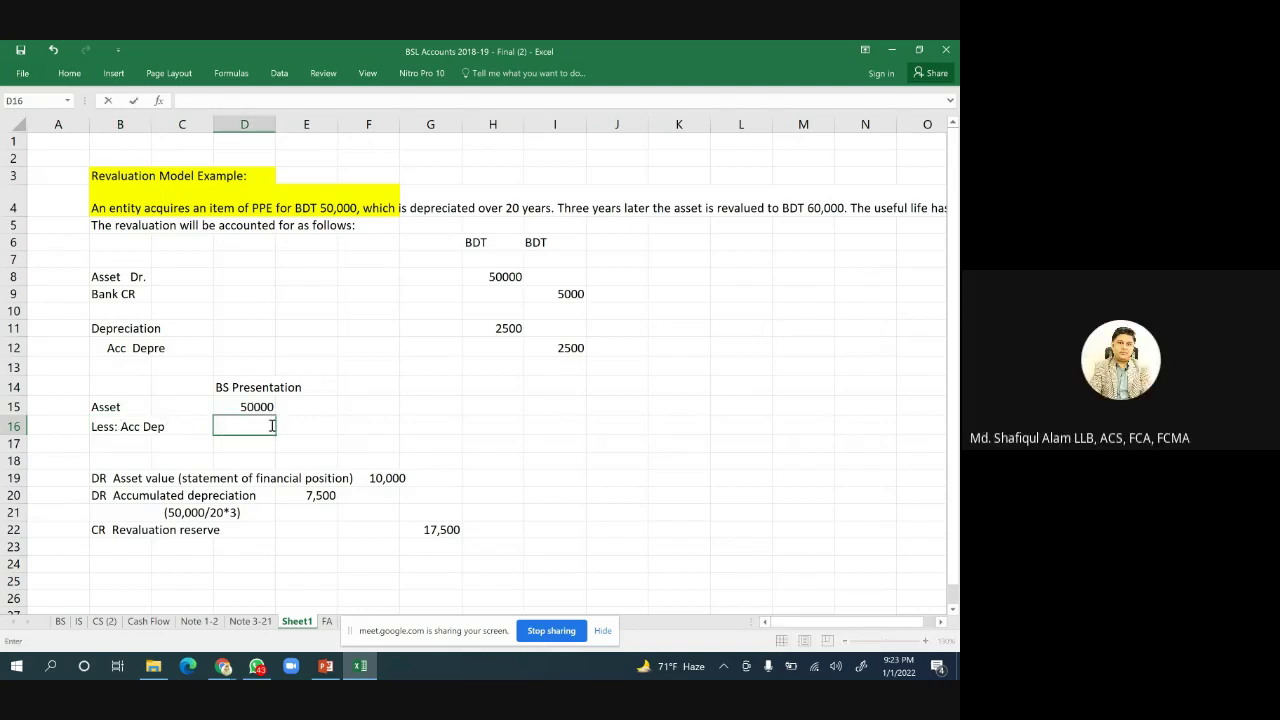
key("BackSpace")
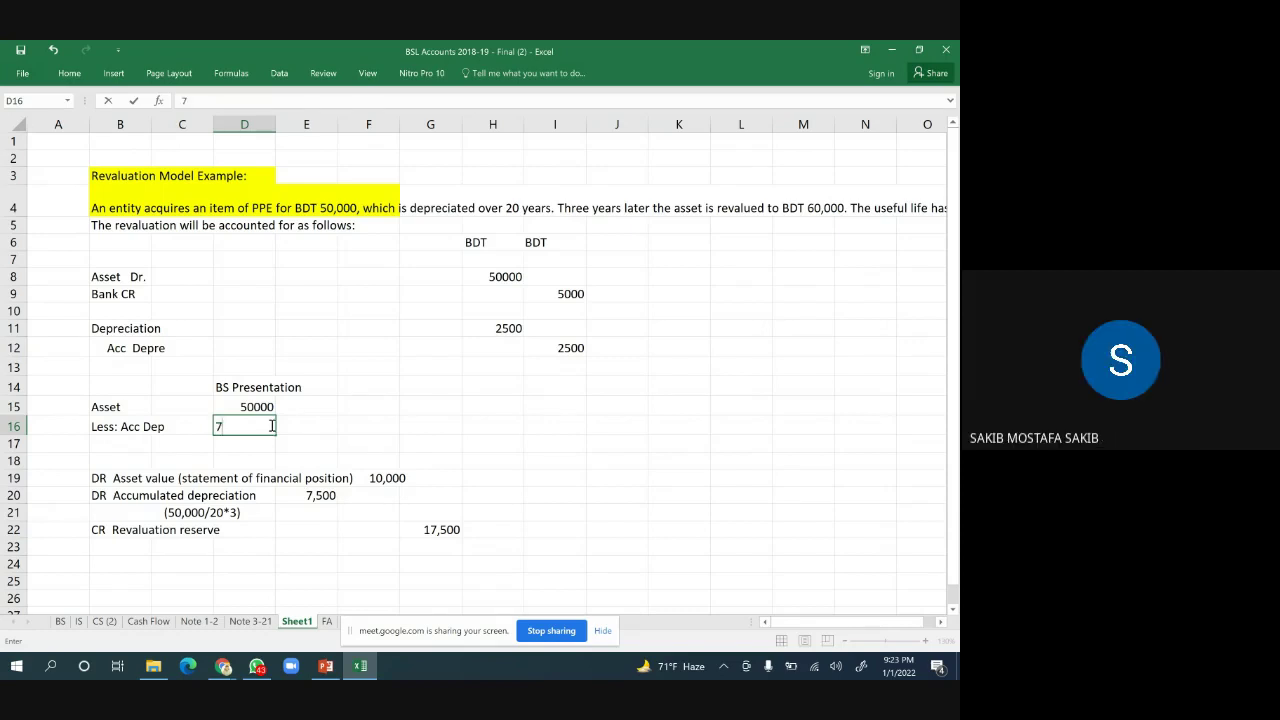
left_click(700, 446)
Format the amounts in D15:D16 with thousands separators and no decimal places.
left_click_drag(260, 408, 263, 420)
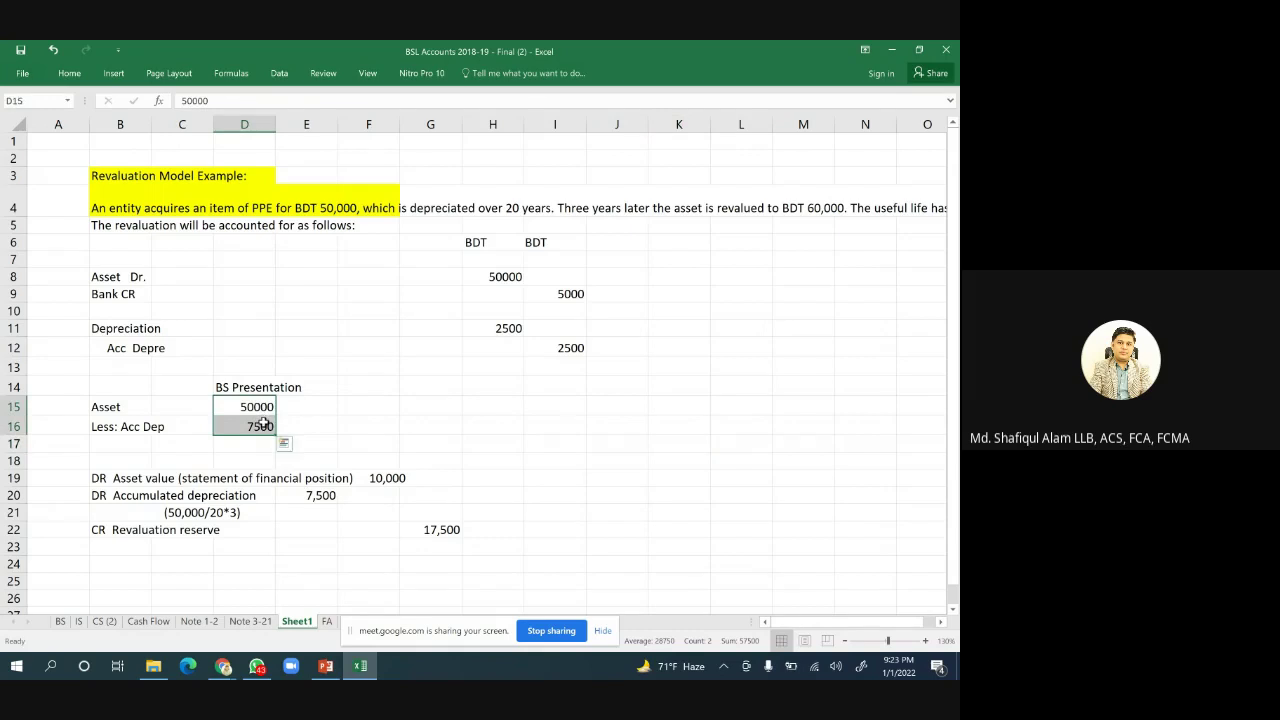
right_click(263, 422)
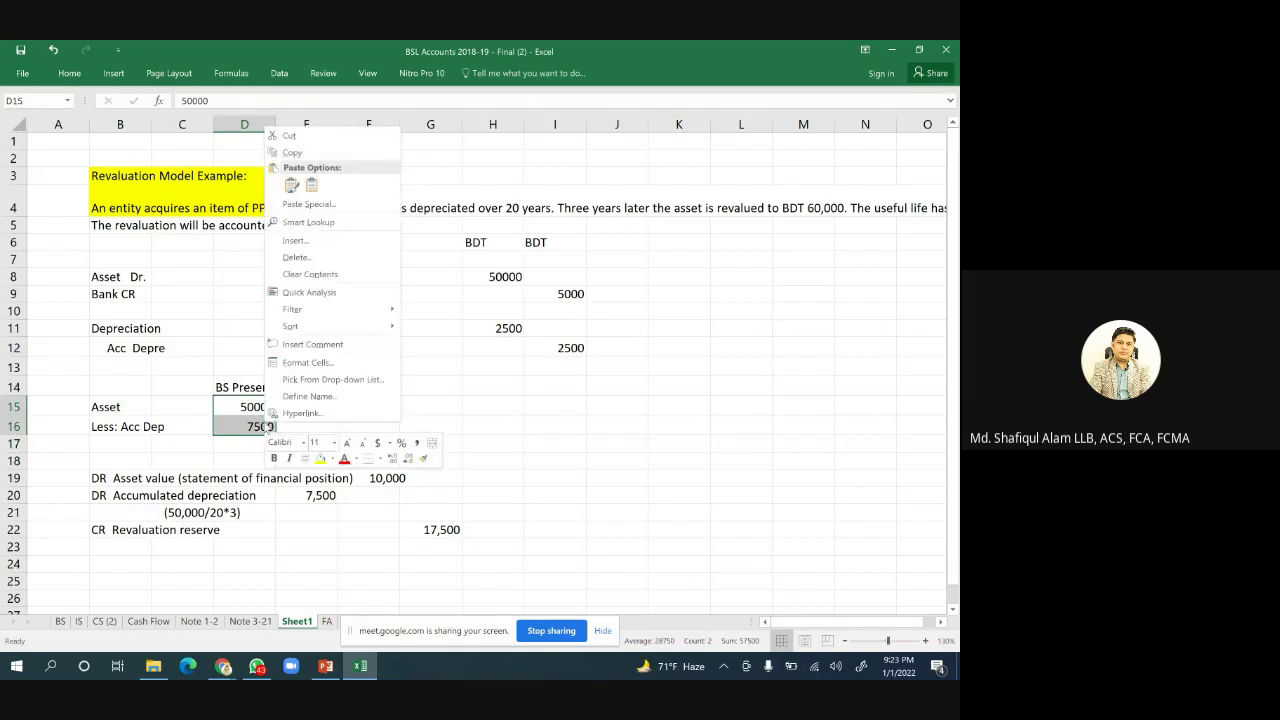
left_click(417, 442)
left_click(421, 459)
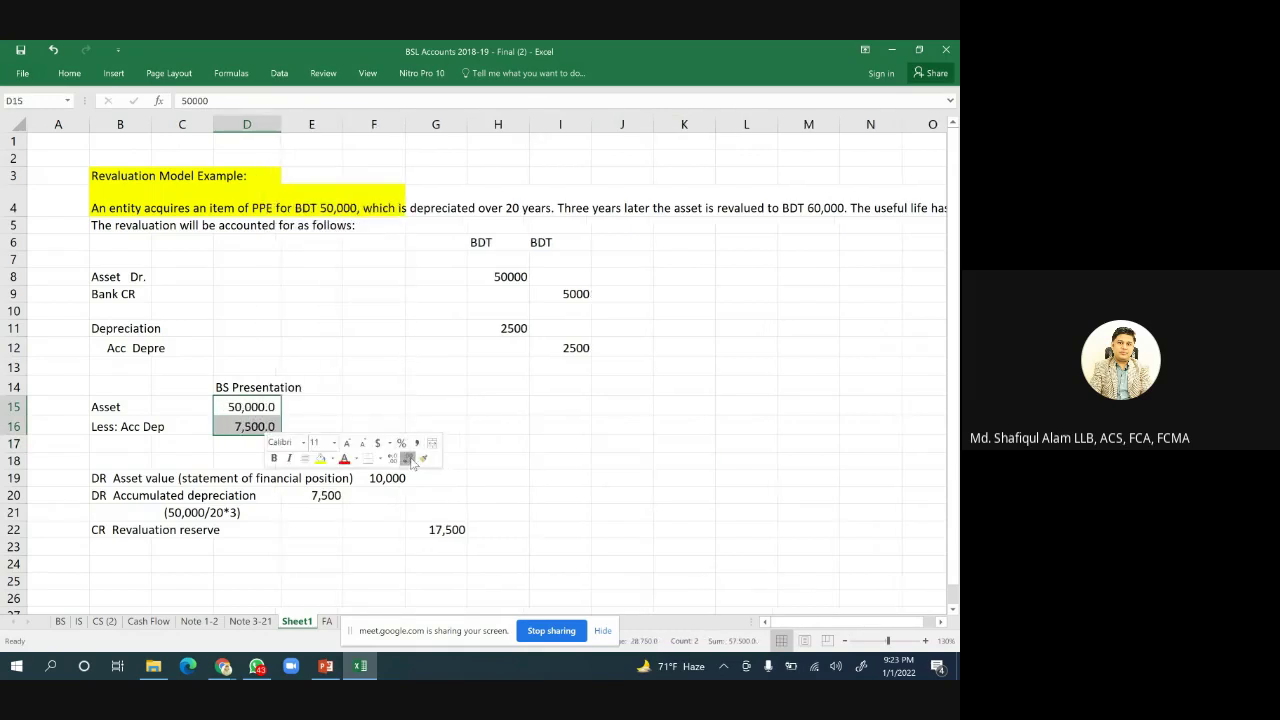
left_click(421, 459)
Calculate the asset's carrying amount in D17 with the formula =D15-D16.
left_click(242, 446)
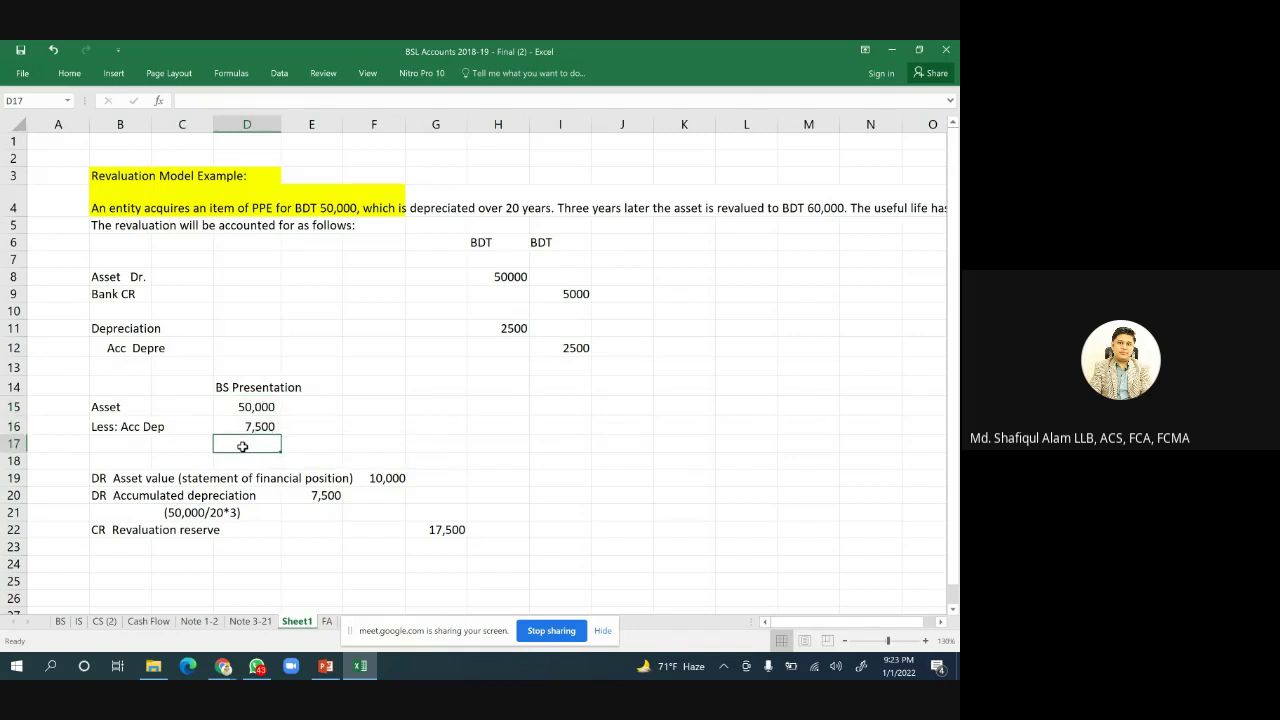
type("=")
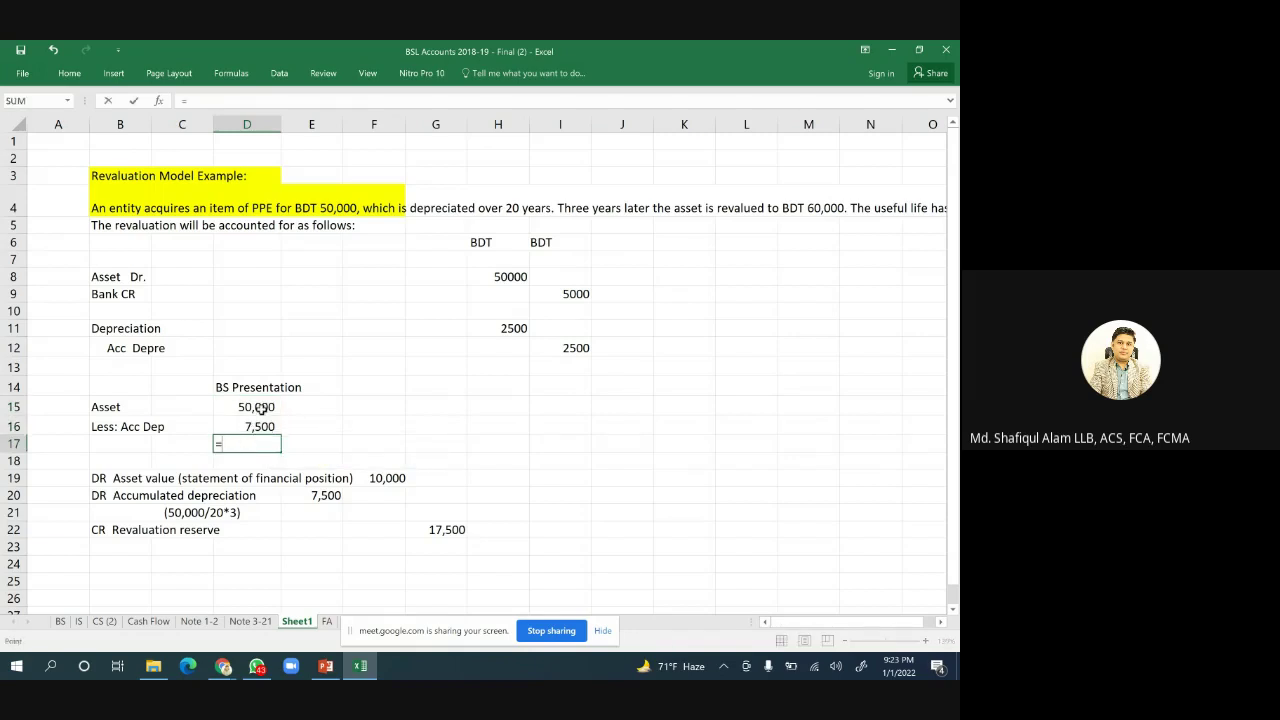
left_click(258, 407)
type("-")
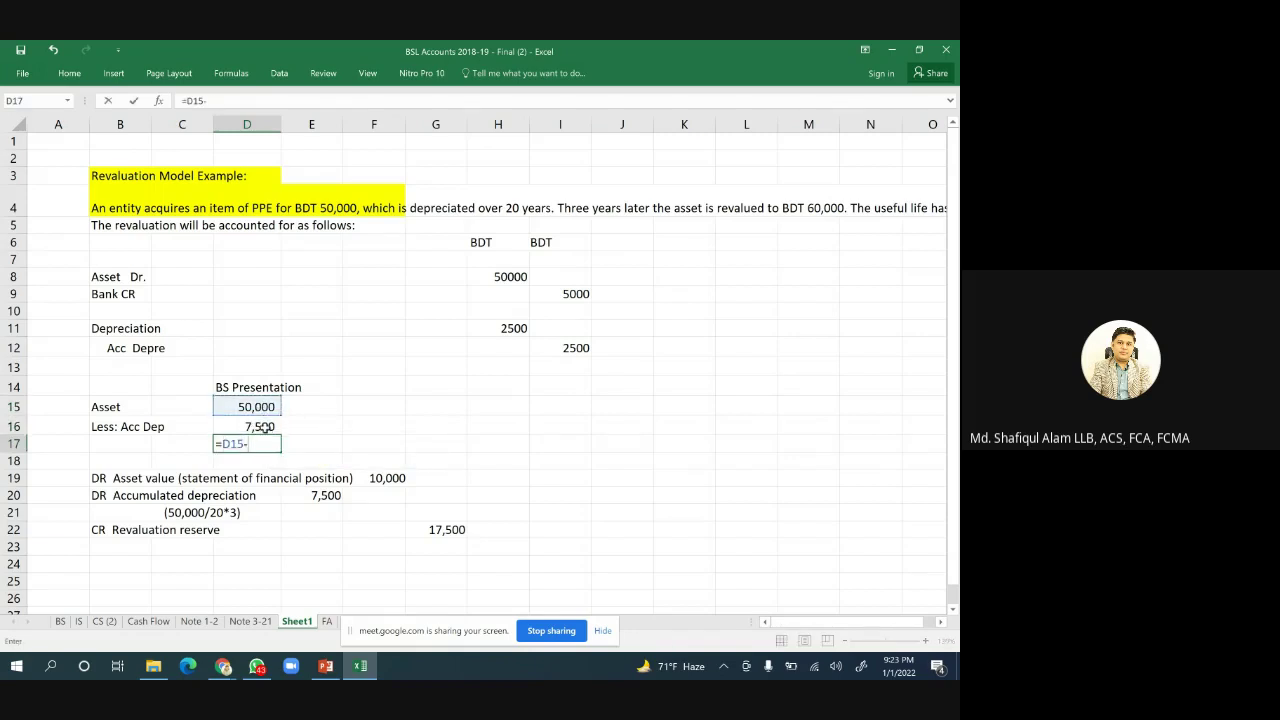
left_click(260, 427)
key("Return")
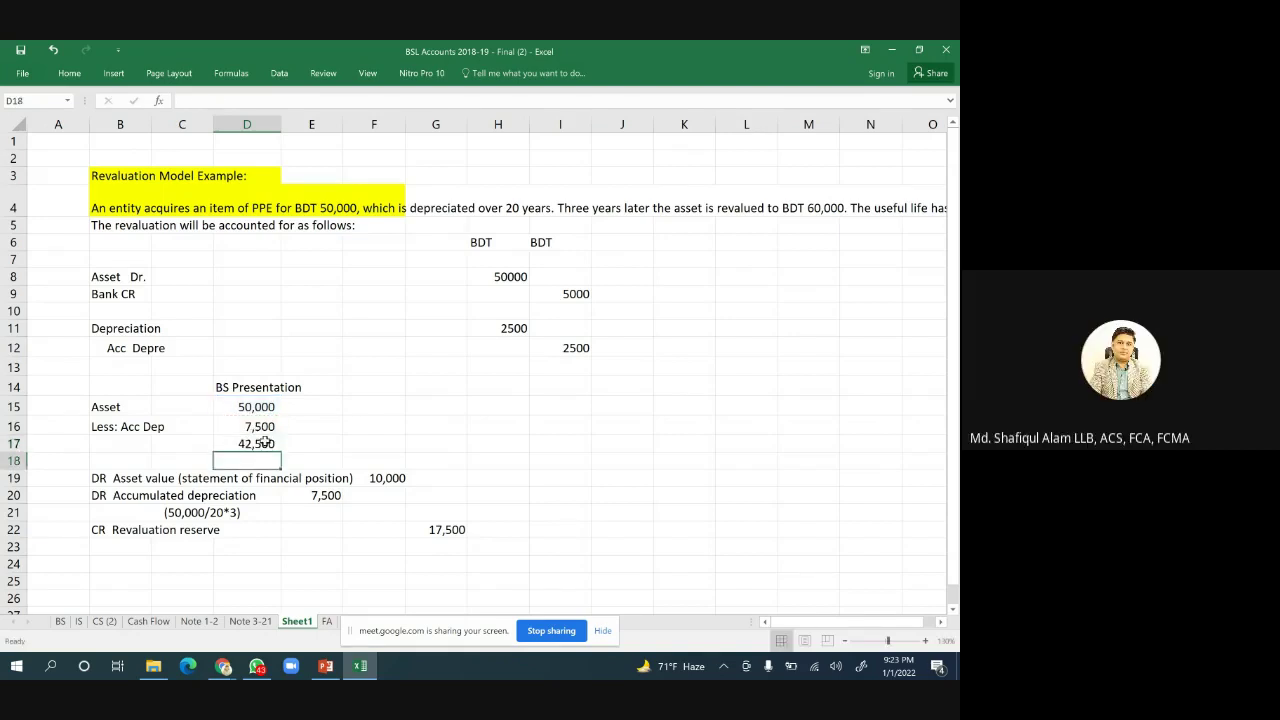
Fill the carrying amount in D17 with yellow and insert one blank row above the DR Asset value line.
left_click(266, 444)
right_click(268, 447)
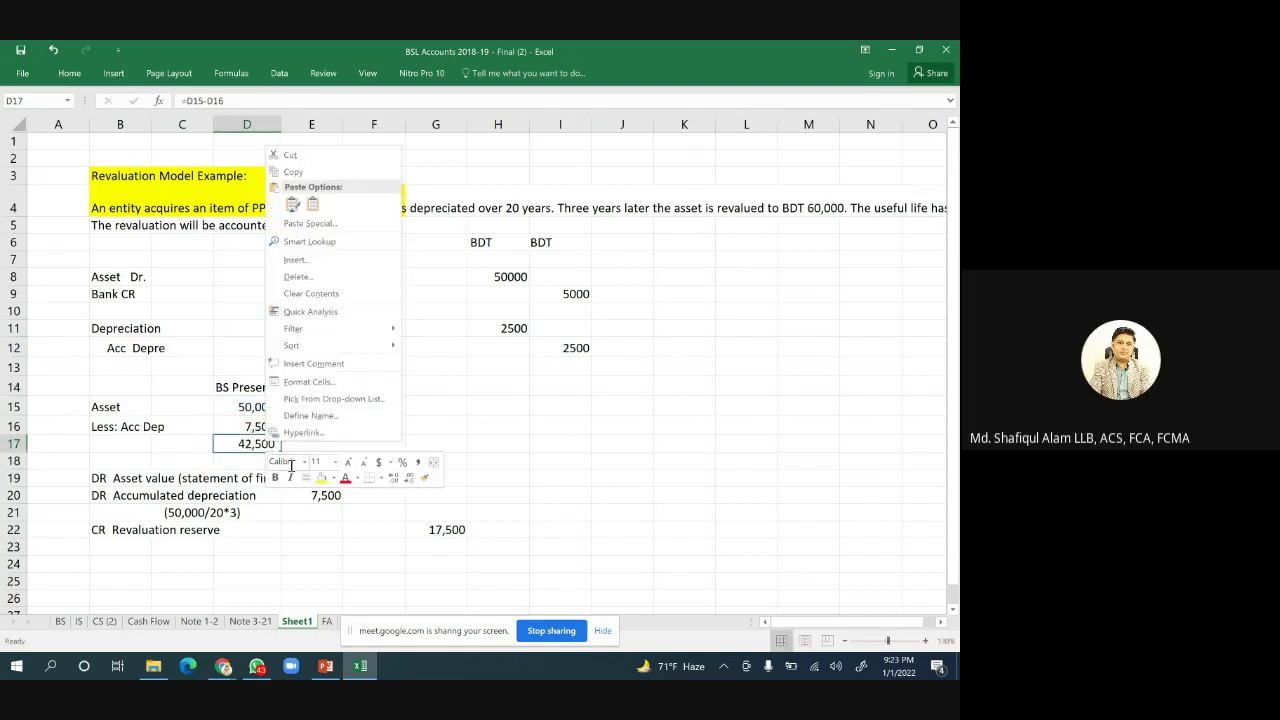
left_click(321, 478)
left_click(617, 460)
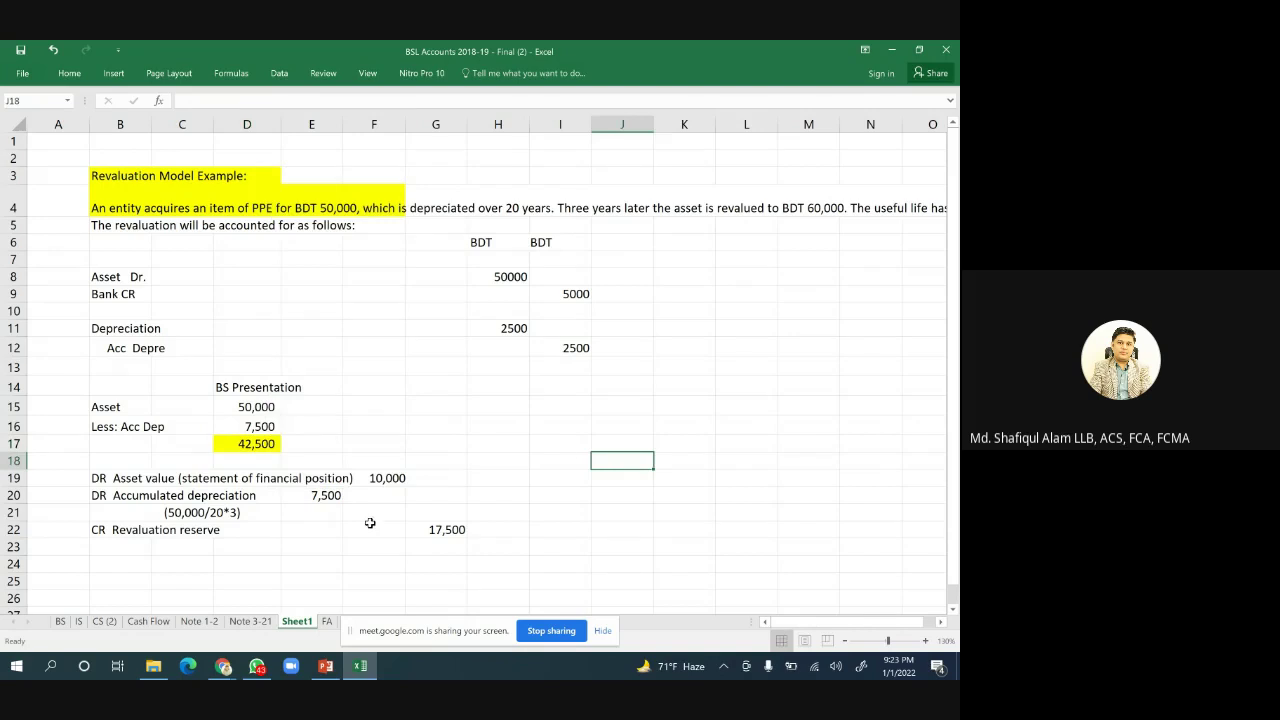
right_click(13, 478)
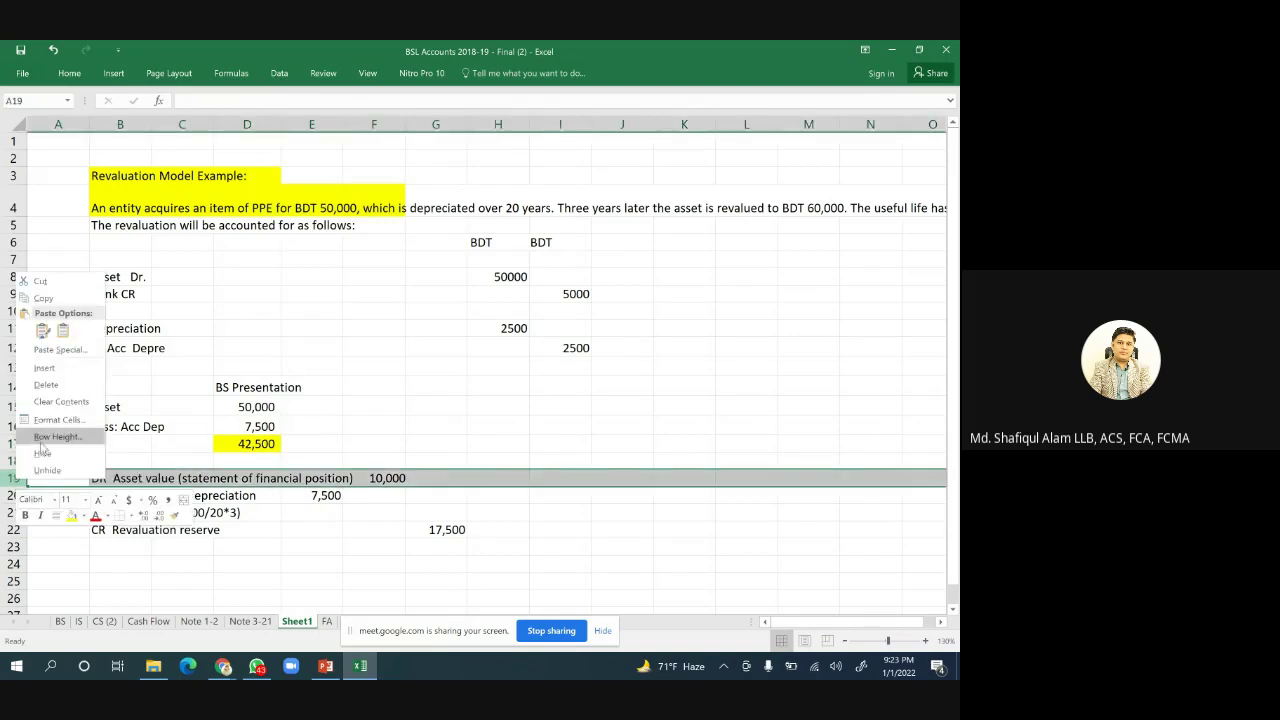
left_click(46, 370)
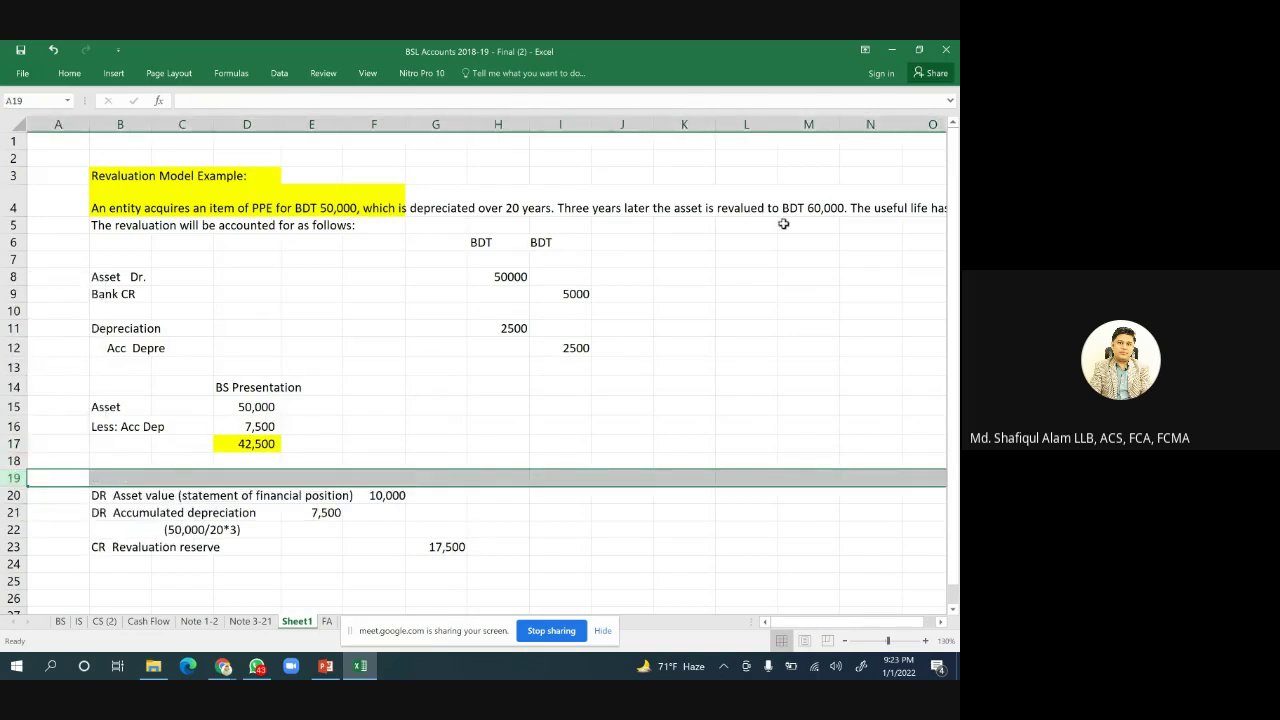
left_click(812, 206)
left_click(800, 243)
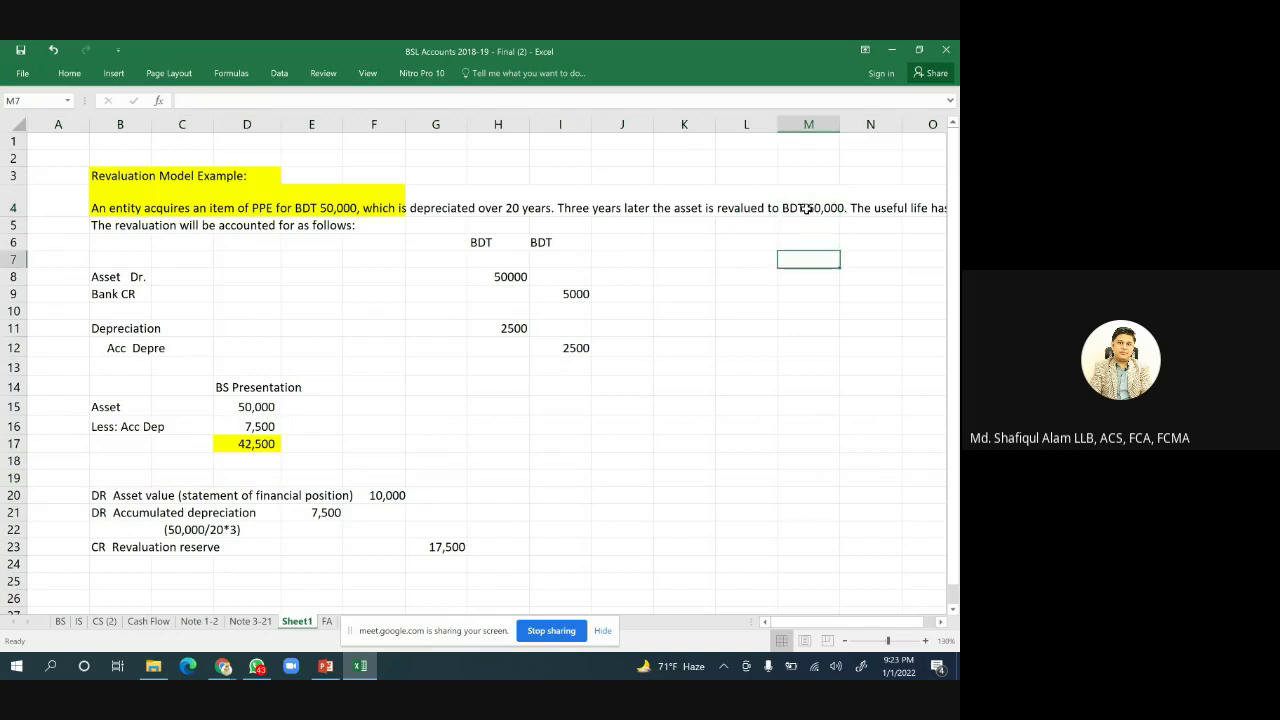
double_click(808, 206)
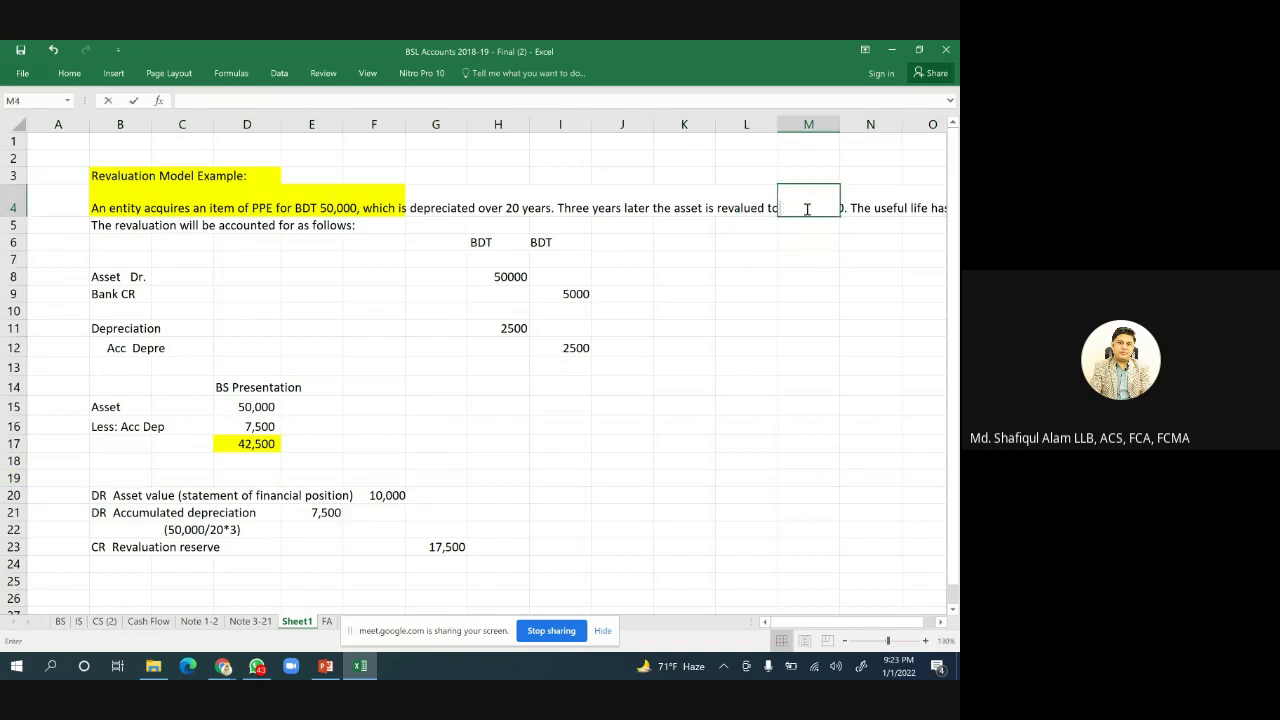
Make the text BDT 60,000. in the example description in B4 red and bold.
double_click(170, 203)
double_click(135, 208)
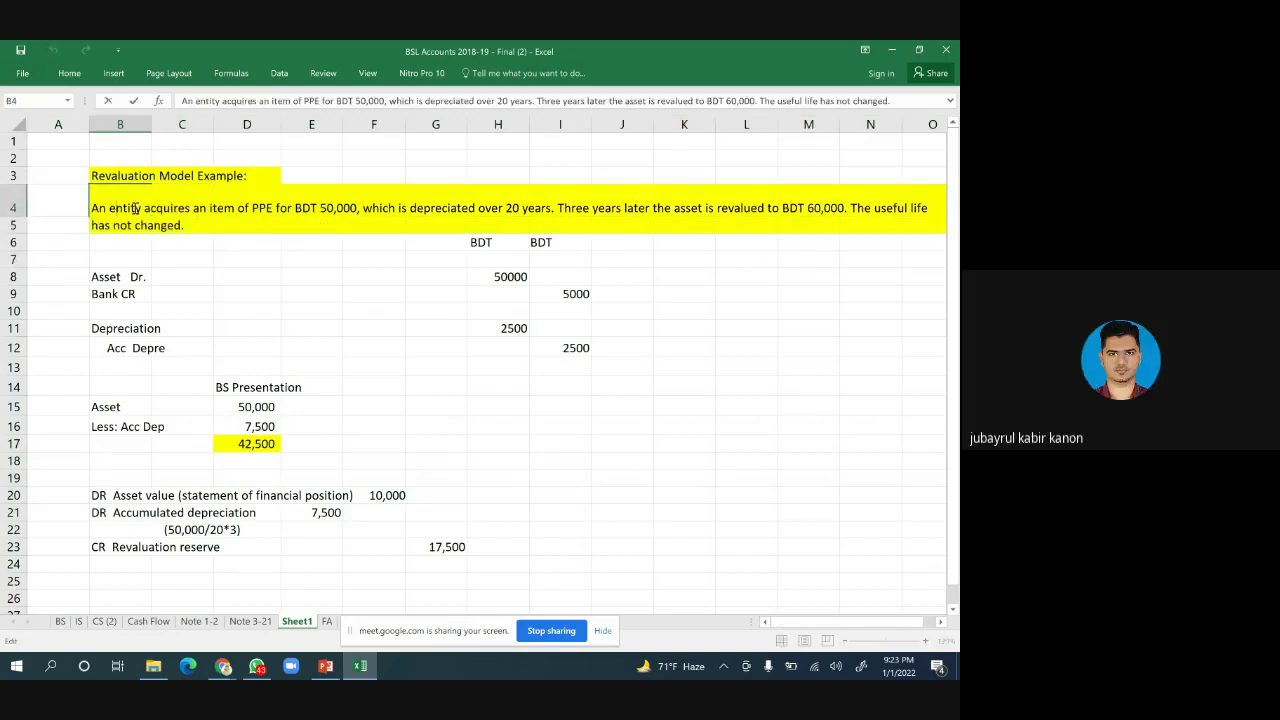
left_click_drag(786, 207, 843, 210)
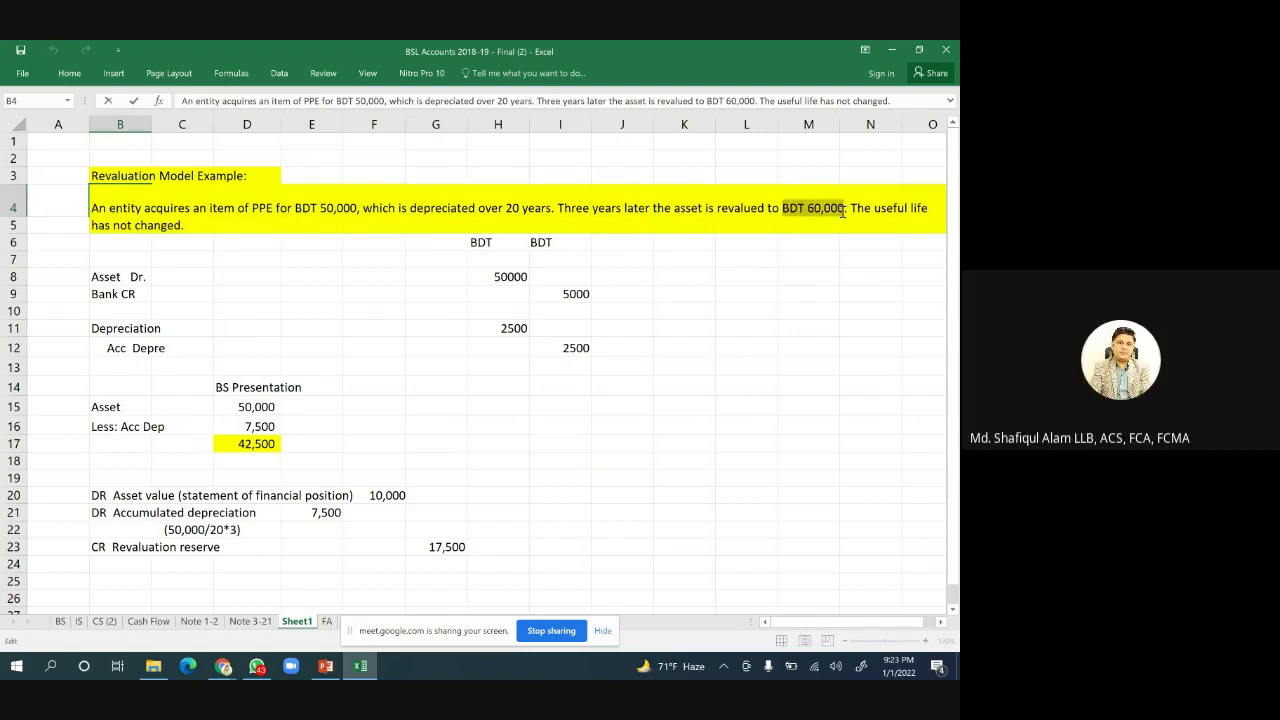
right_click(845, 210)
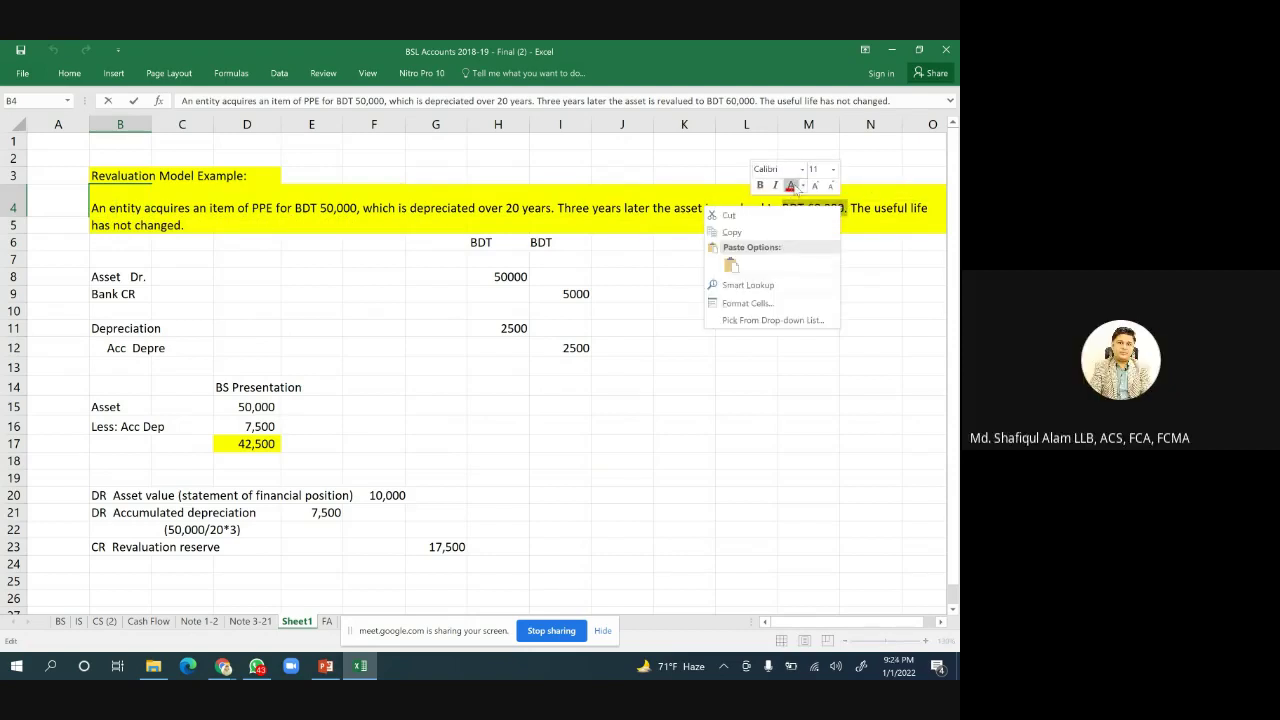
left_click(791, 186)
left_click(761, 186)
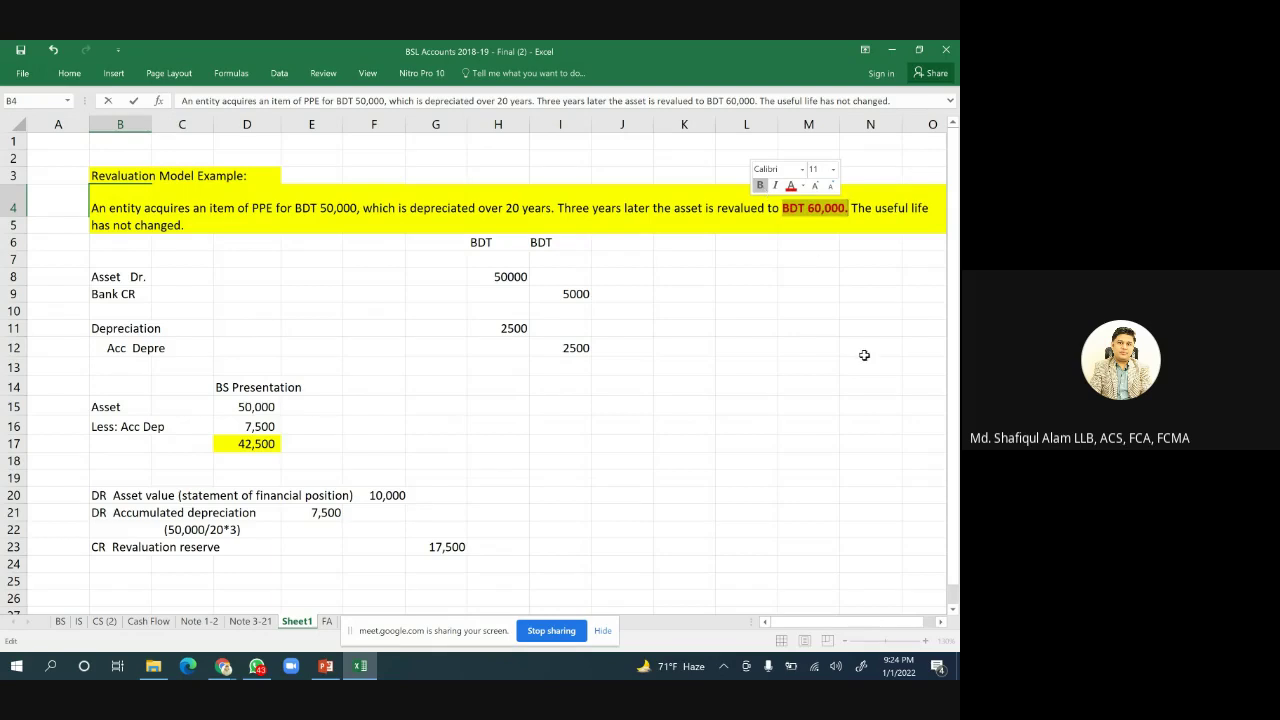
left_click(863, 352)
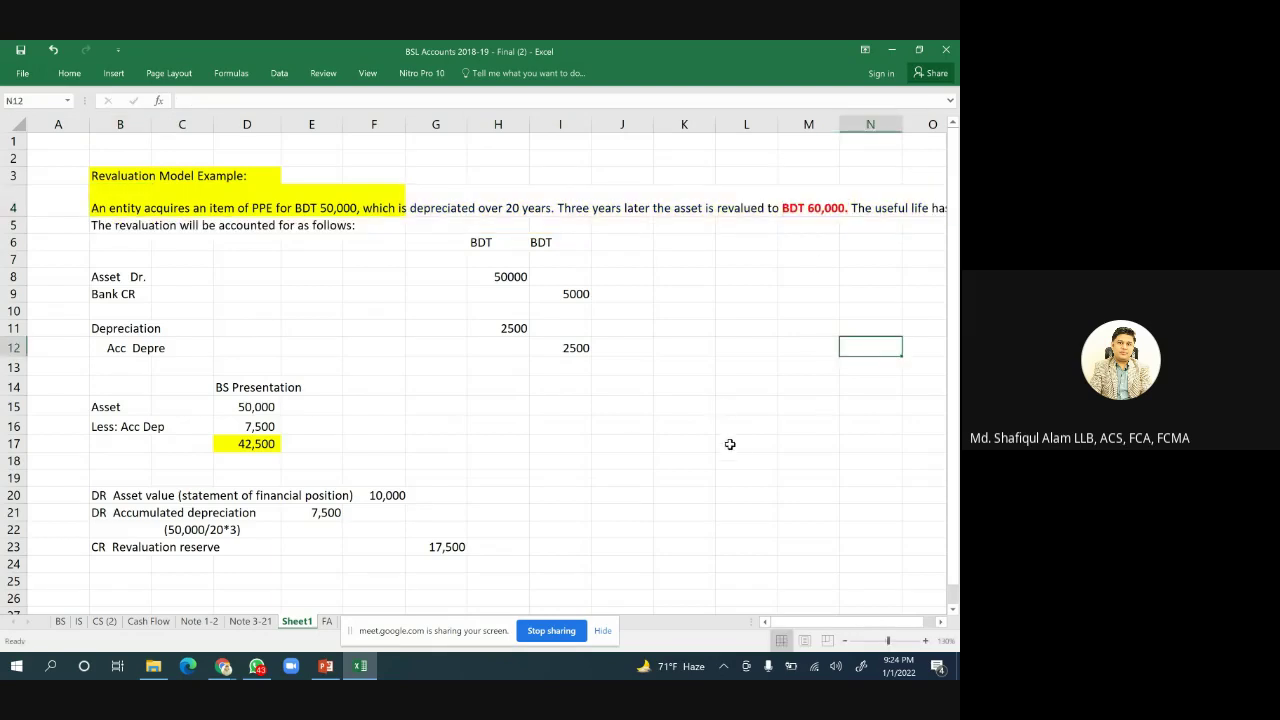
Enter the revalued amount 60000 in L14 and the carrying amount 42500 in L15.
left_click(746, 389)
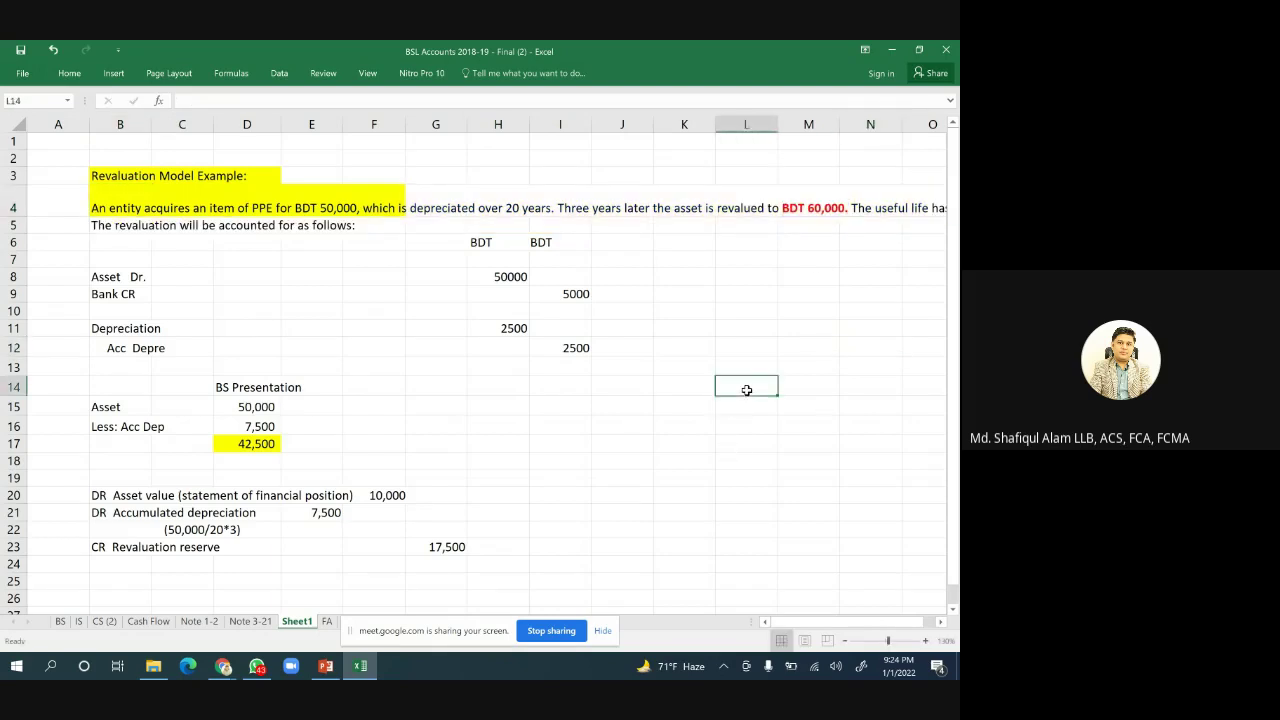
type("6000")
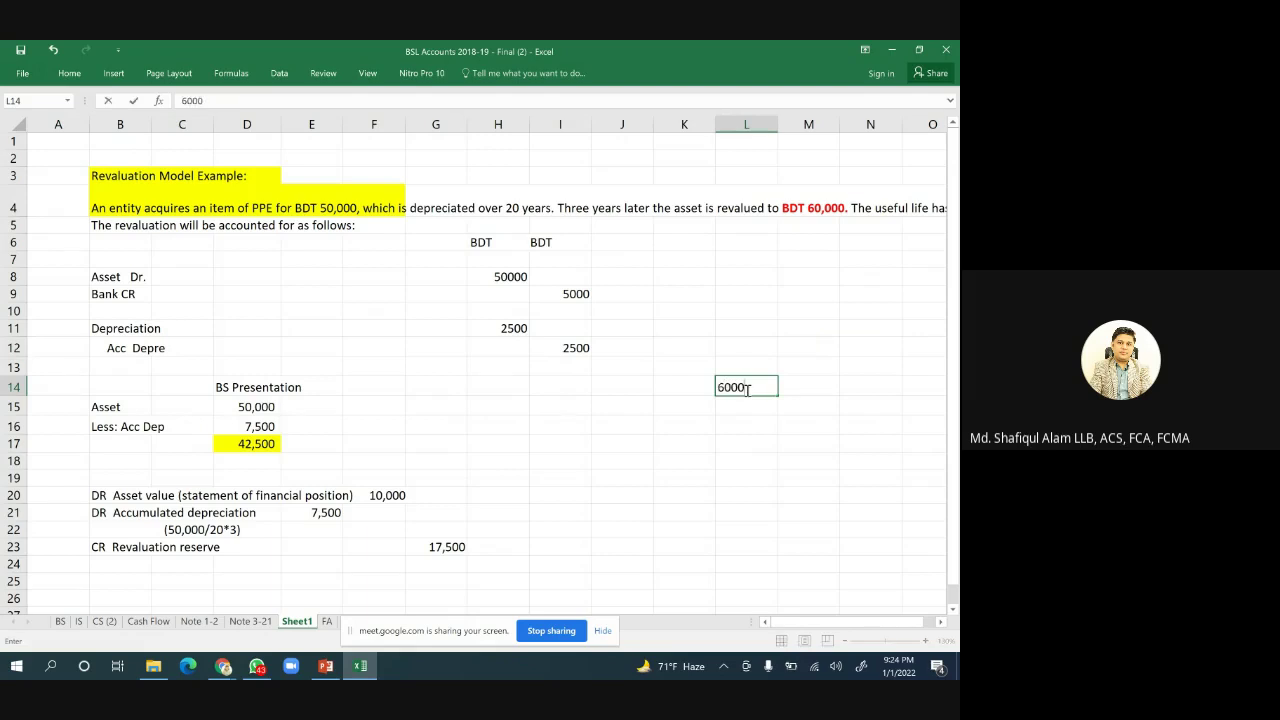
type("0")
left_click(743, 406)
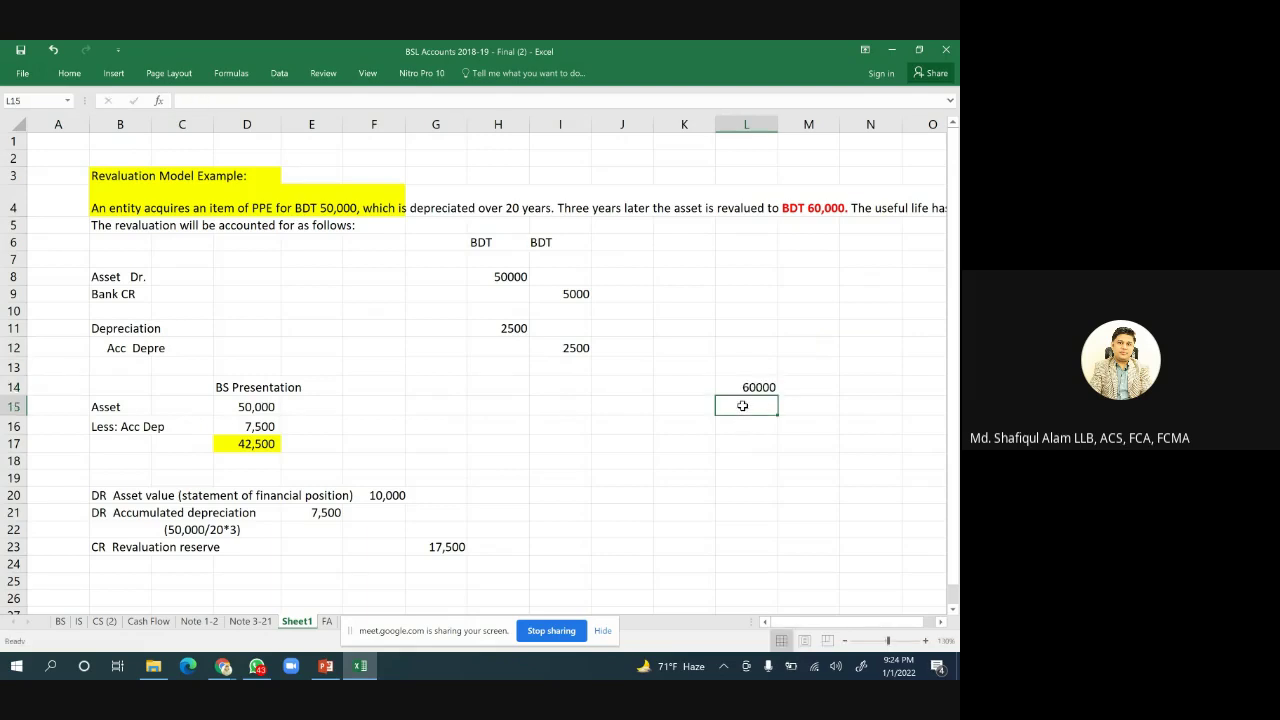
type("42")
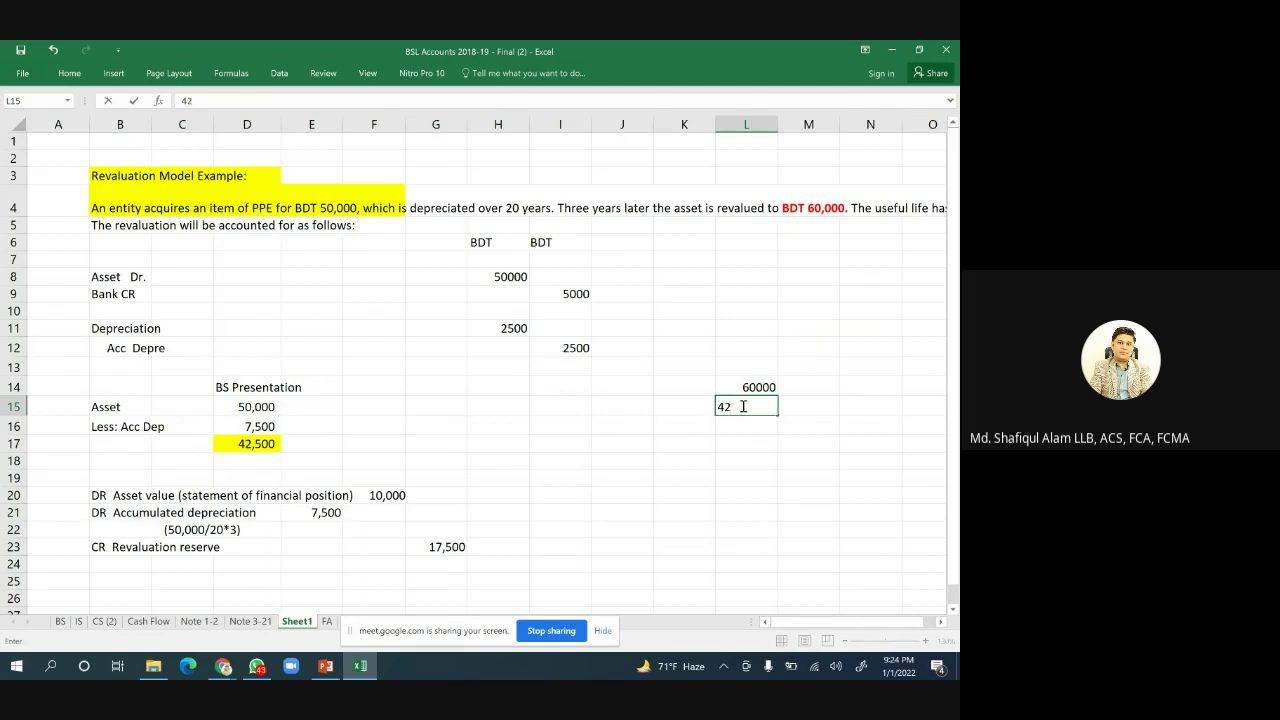
type("55")
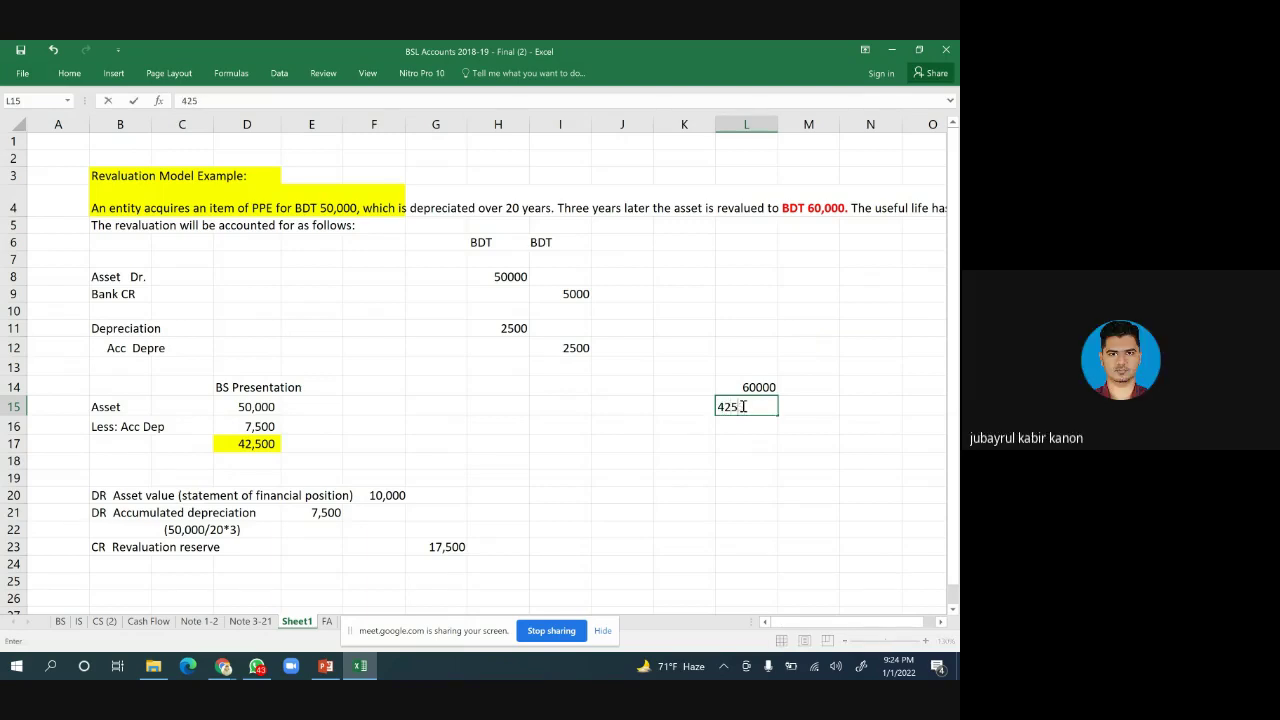
left_click(829, 457)
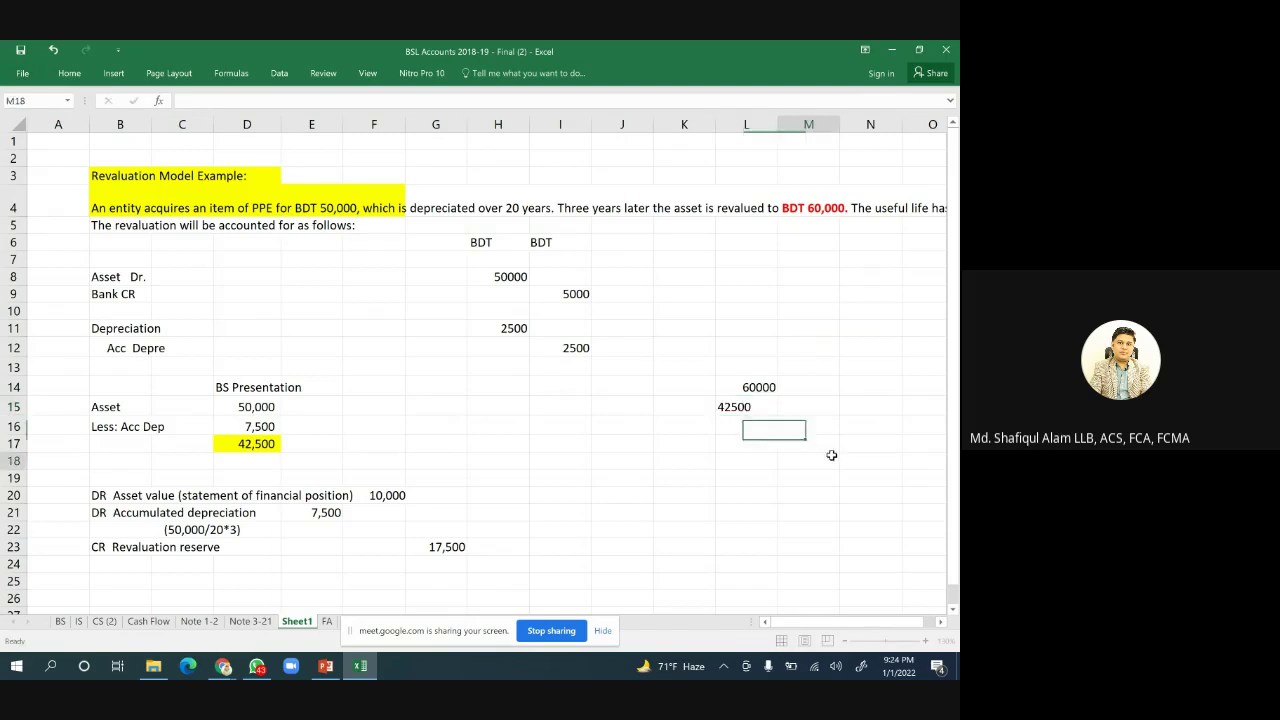
Format the amounts in L14:L15 with thousands separators and no decimal places.
left_click_drag(760, 387, 766, 402)
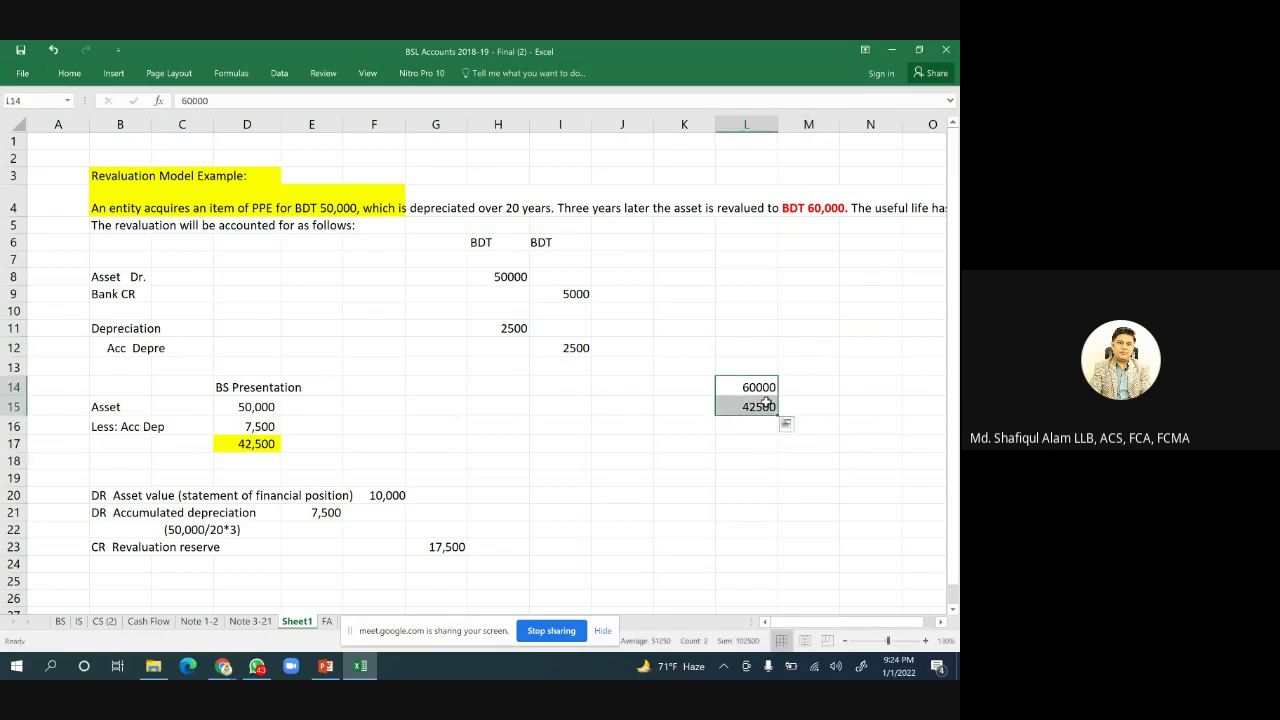
right_click(766, 402)
left_click(920, 424)
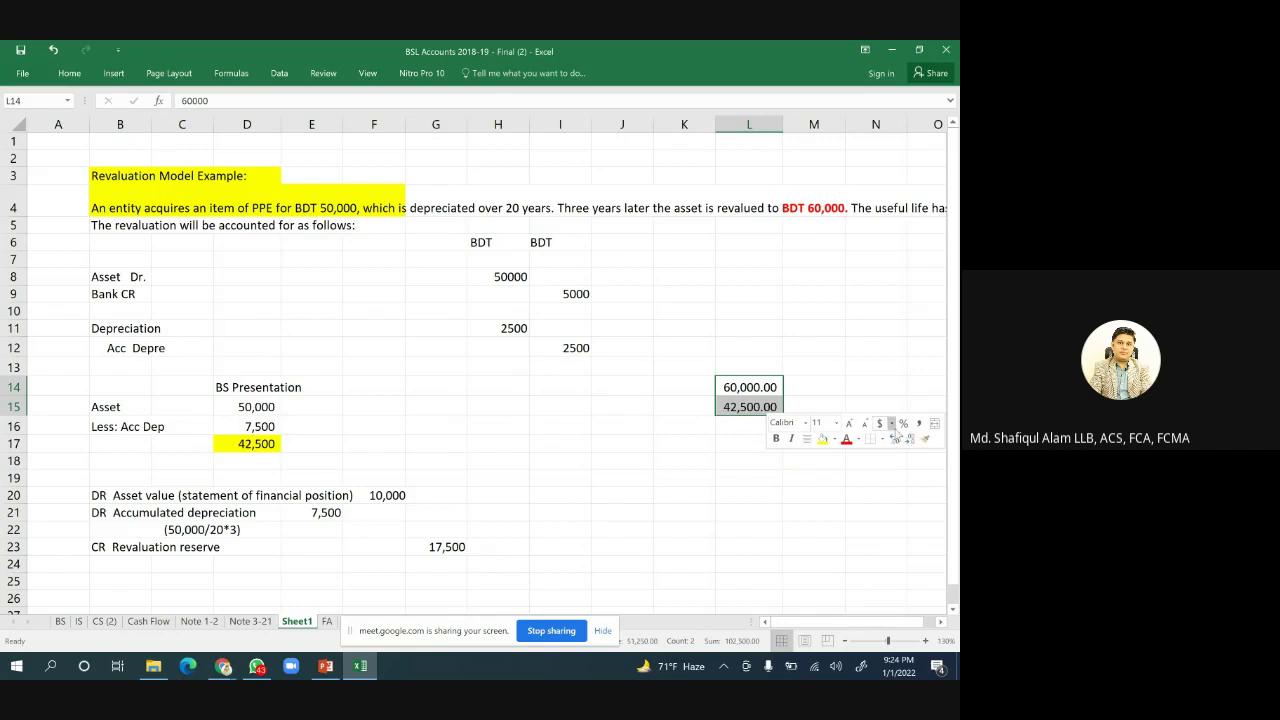
left_click(910, 439)
left_click(910, 439)
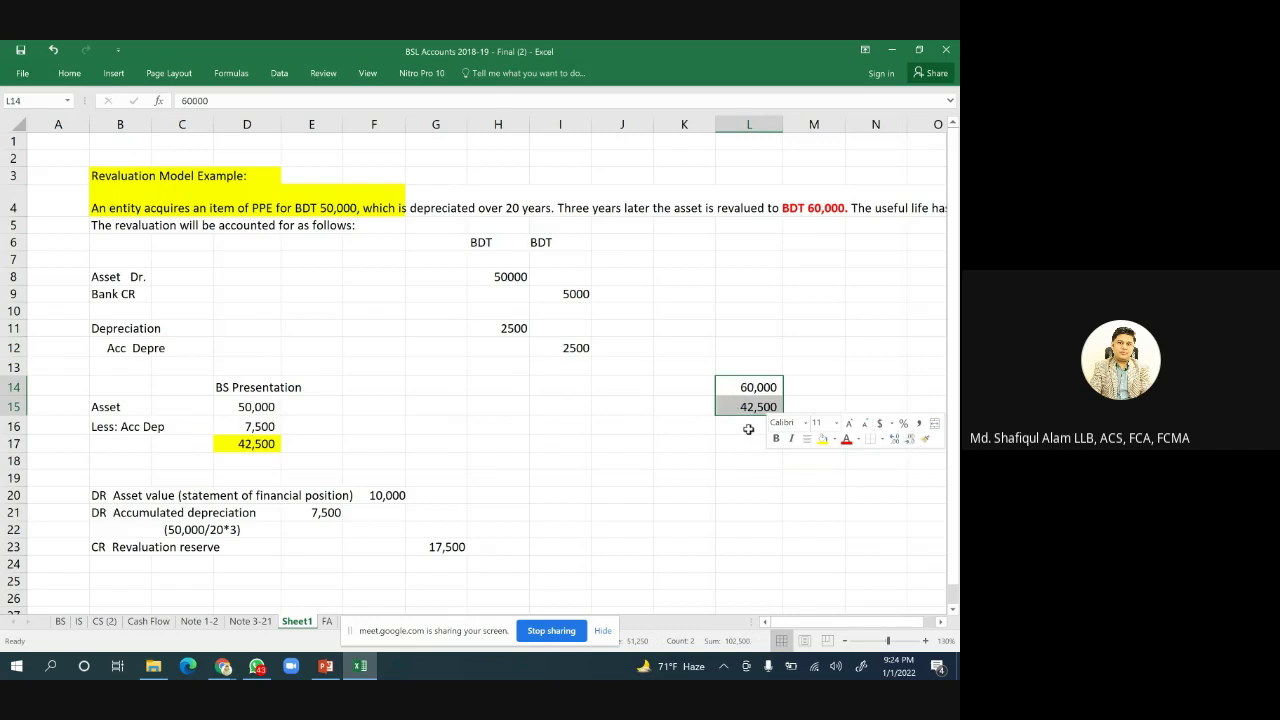
Calculate the revaluation surplus in L16 with the formula =L14-L15.
left_click(748, 429)
type("=")
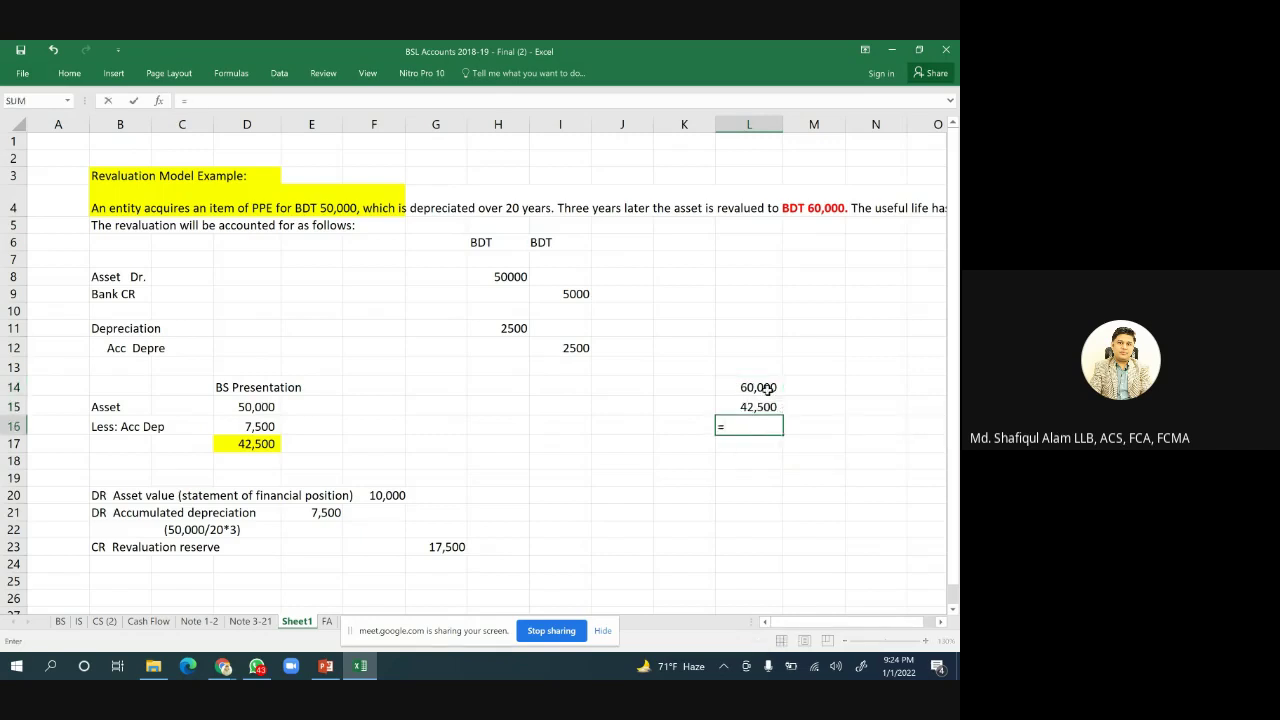
left_click(766, 389)
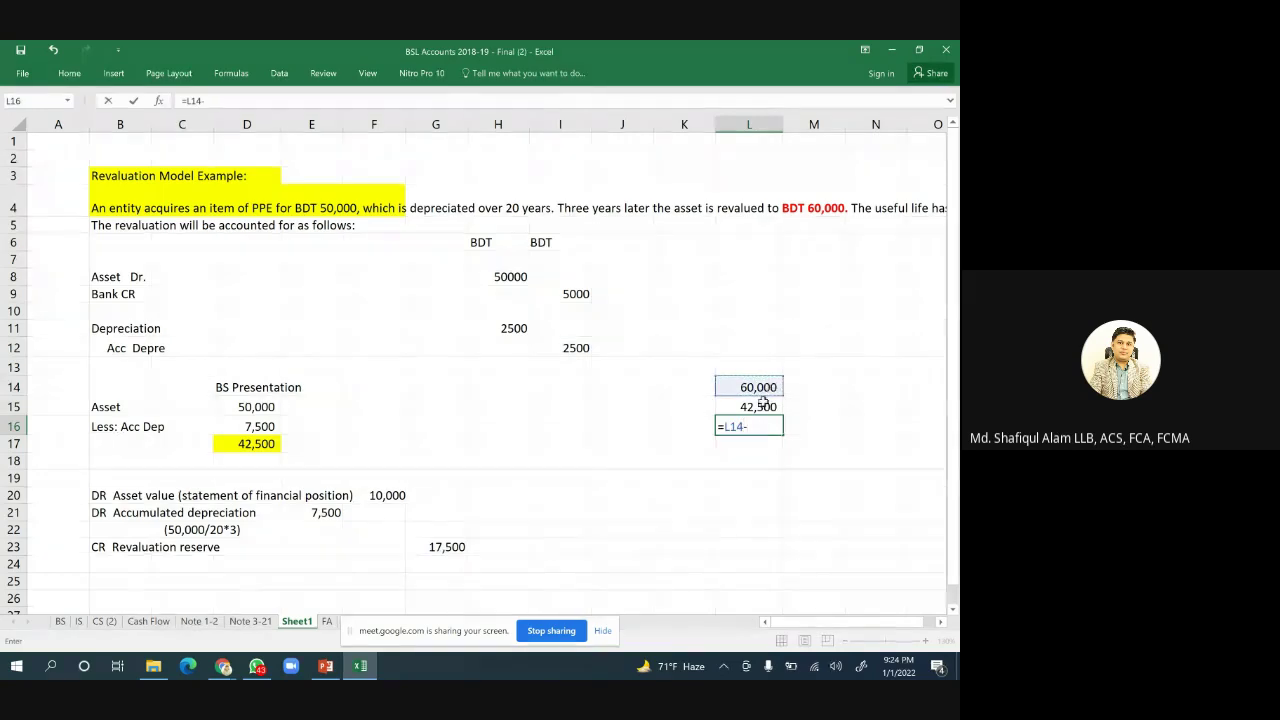
type("-")
left_click(762, 406)
key("Return")
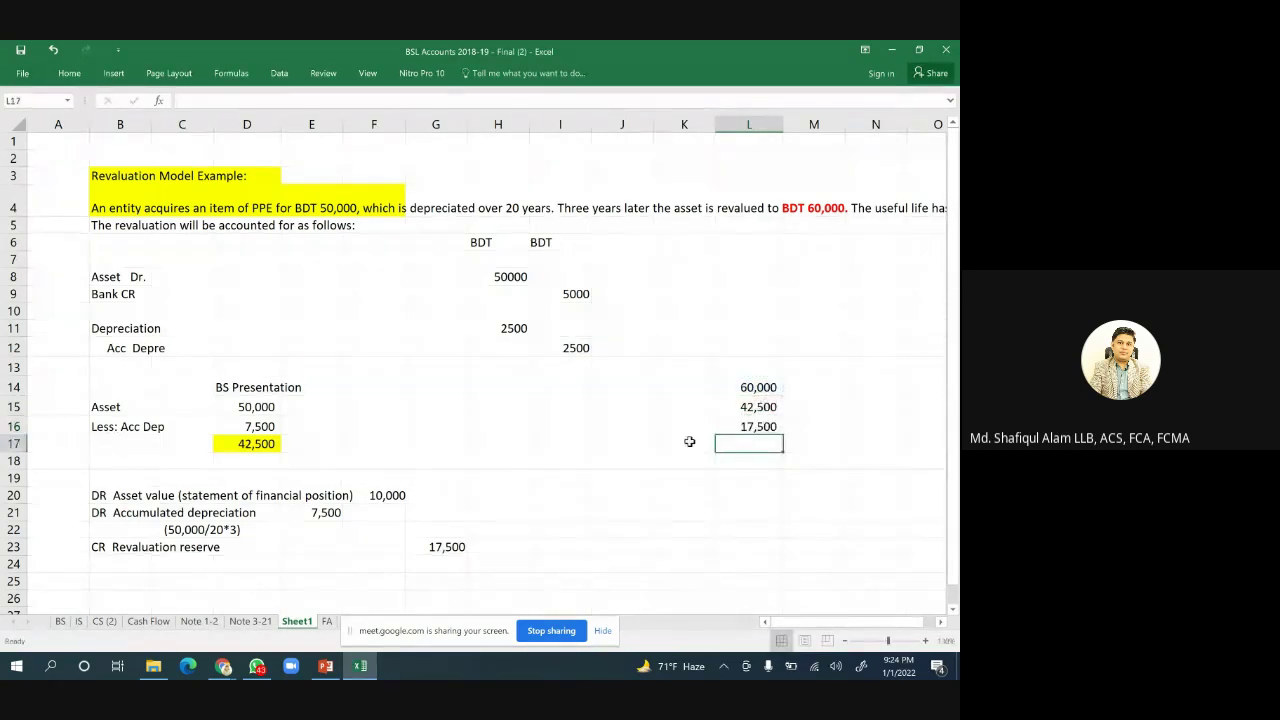
left_click(634, 479)
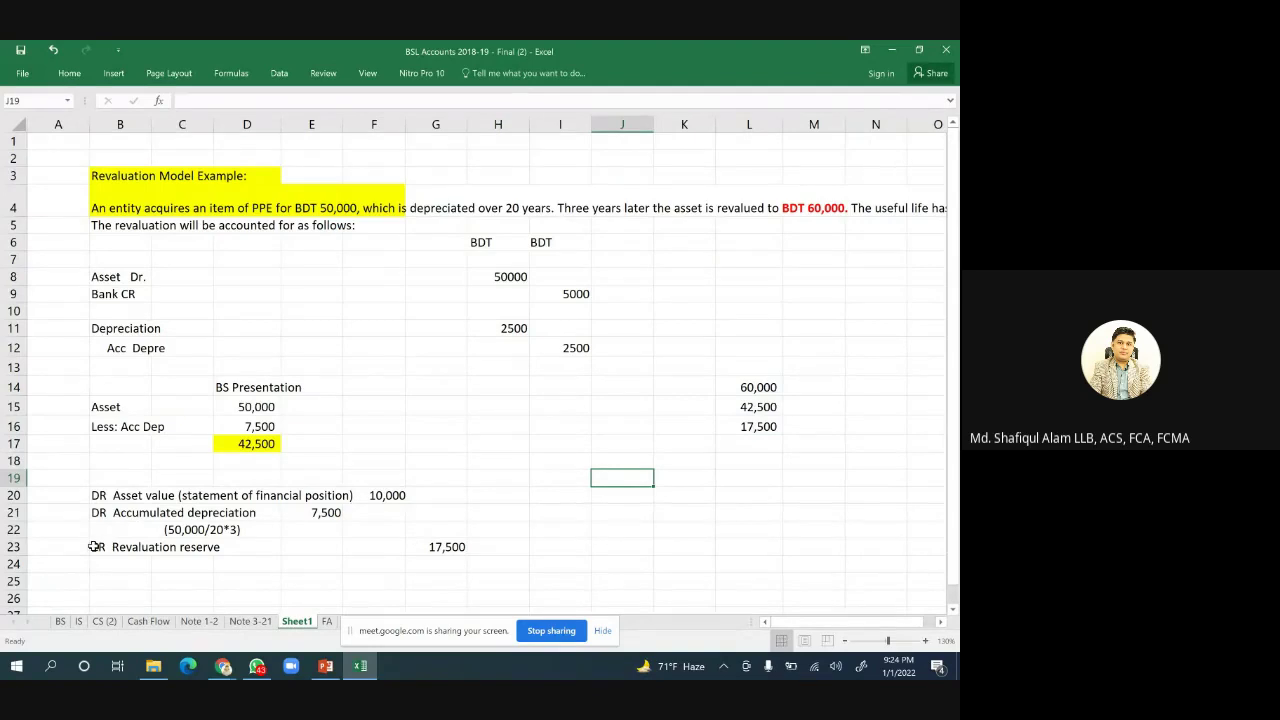
Make the CR Revaluation reserve line in B23:G23 red, including its amount.
left_click_drag(100, 546, 449, 548)
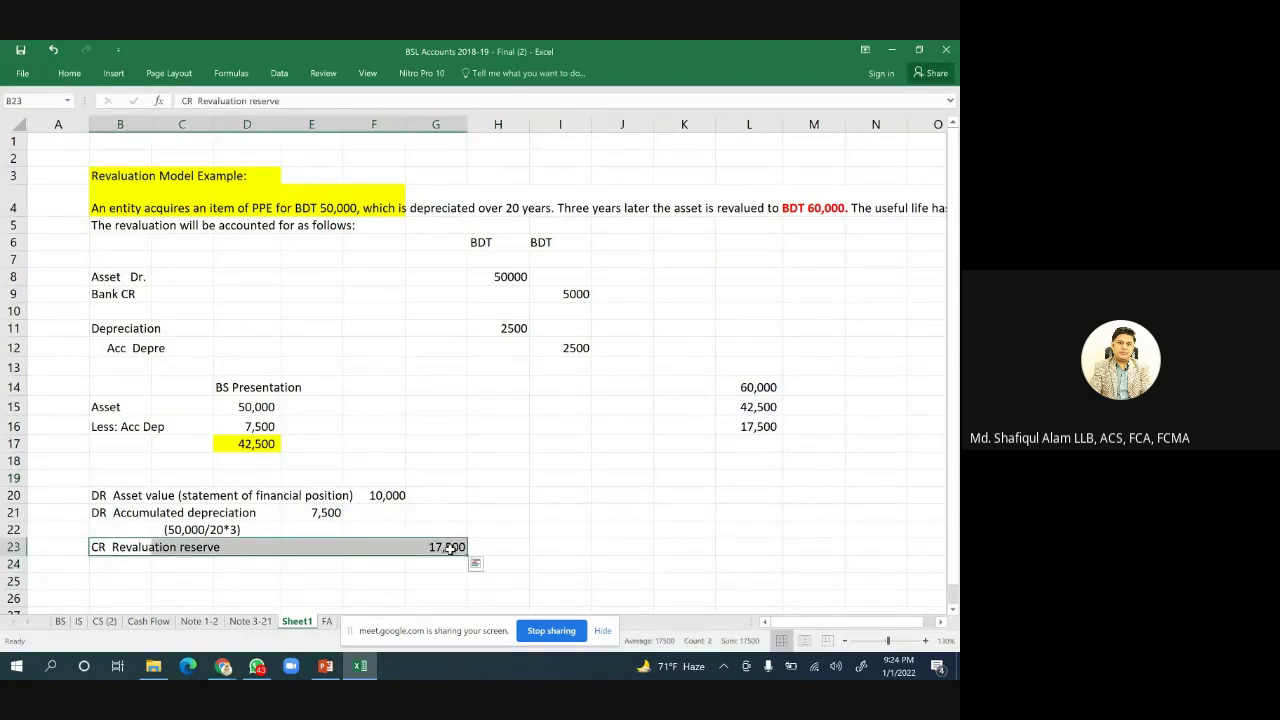
right_click(451, 546)
left_click(533, 583)
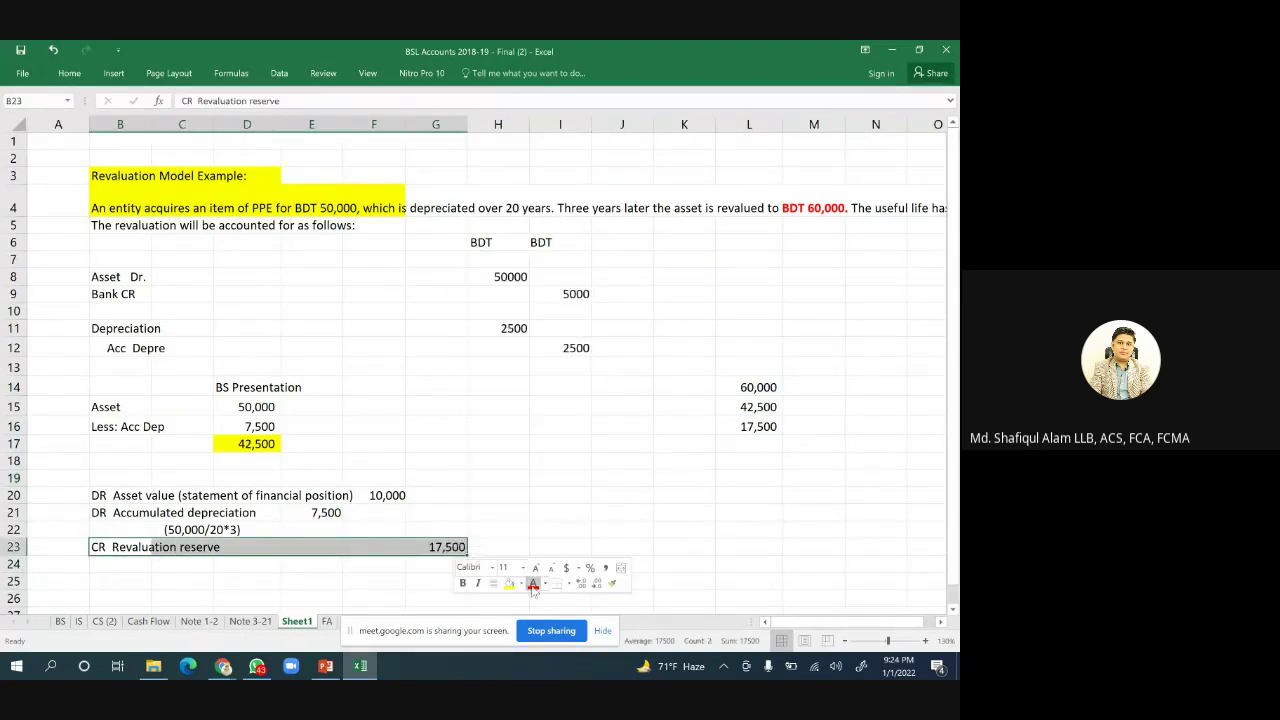
left_click(764, 551)
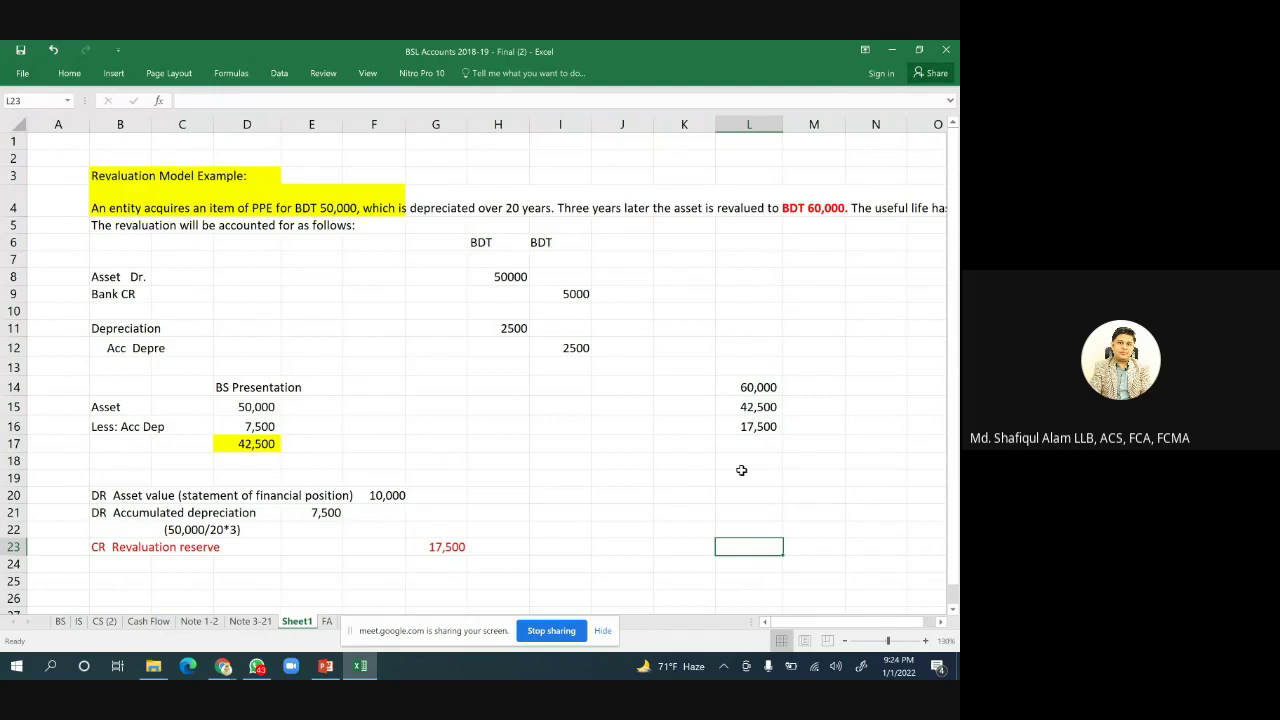
Label the highlighted carrying amount in the balance sheet presentation by entering Book Value in B17.
left_click(252, 409)
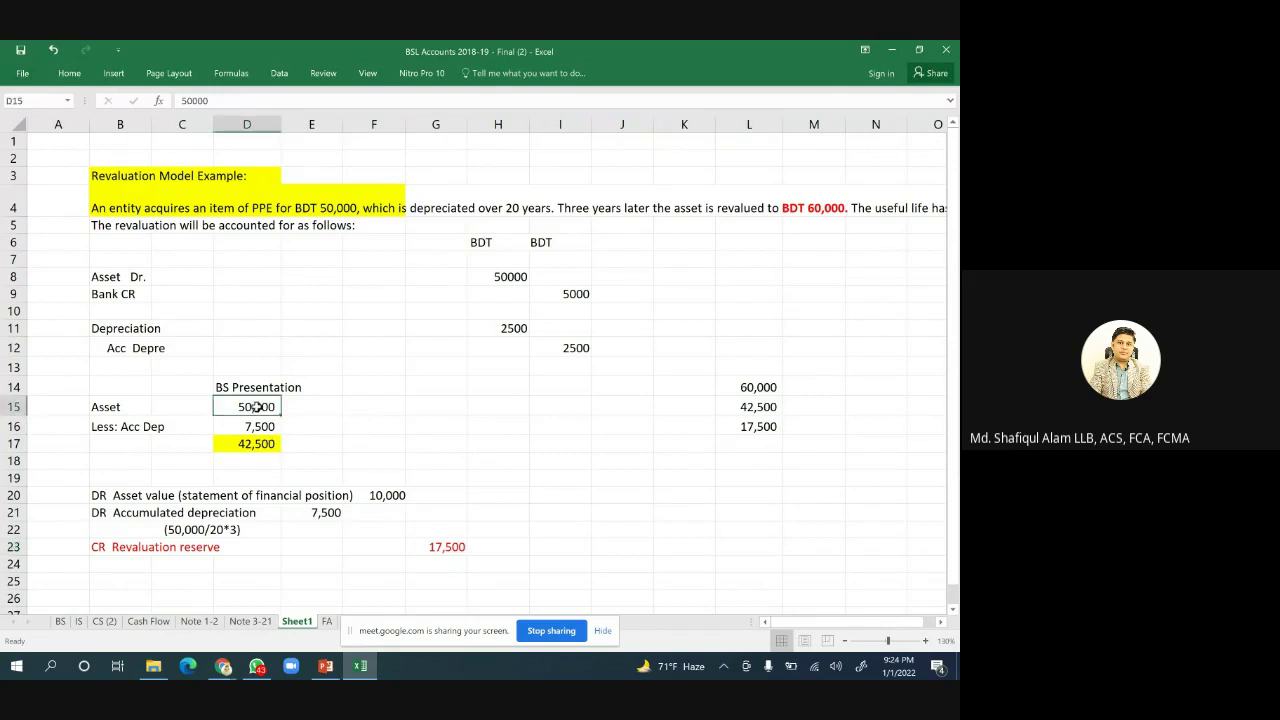
left_click(262, 448)
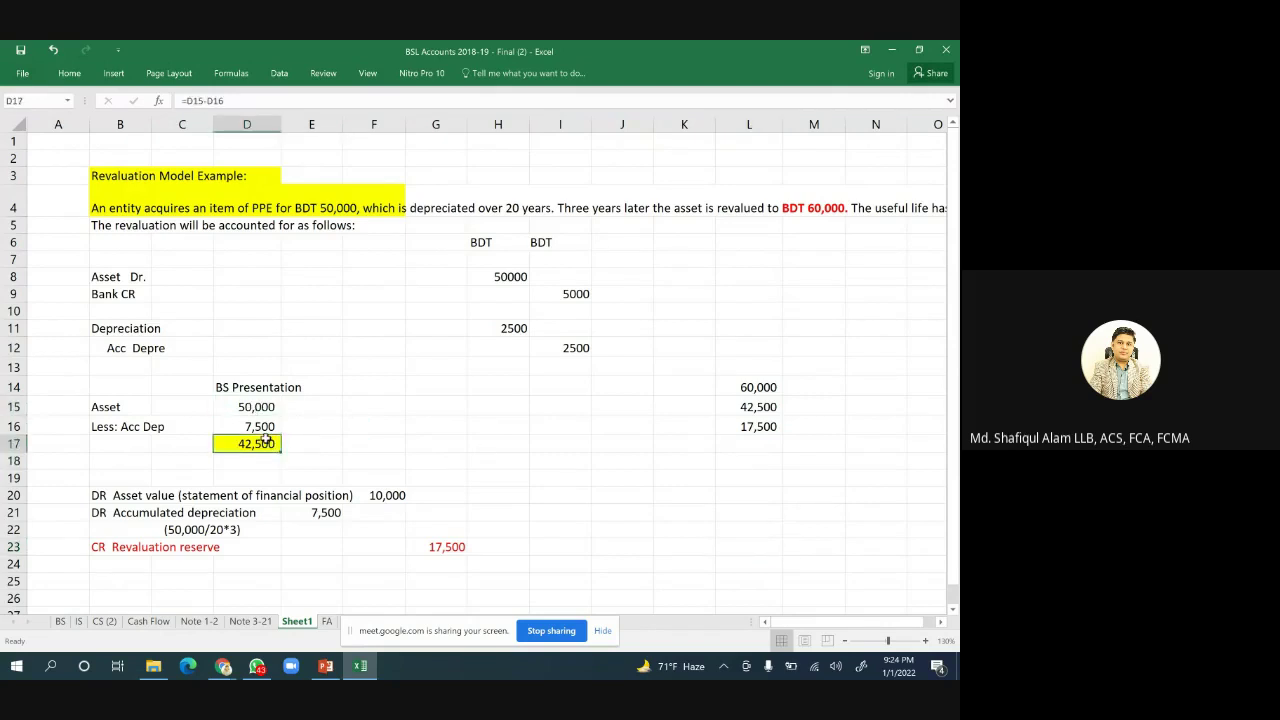
left_click(262, 409)
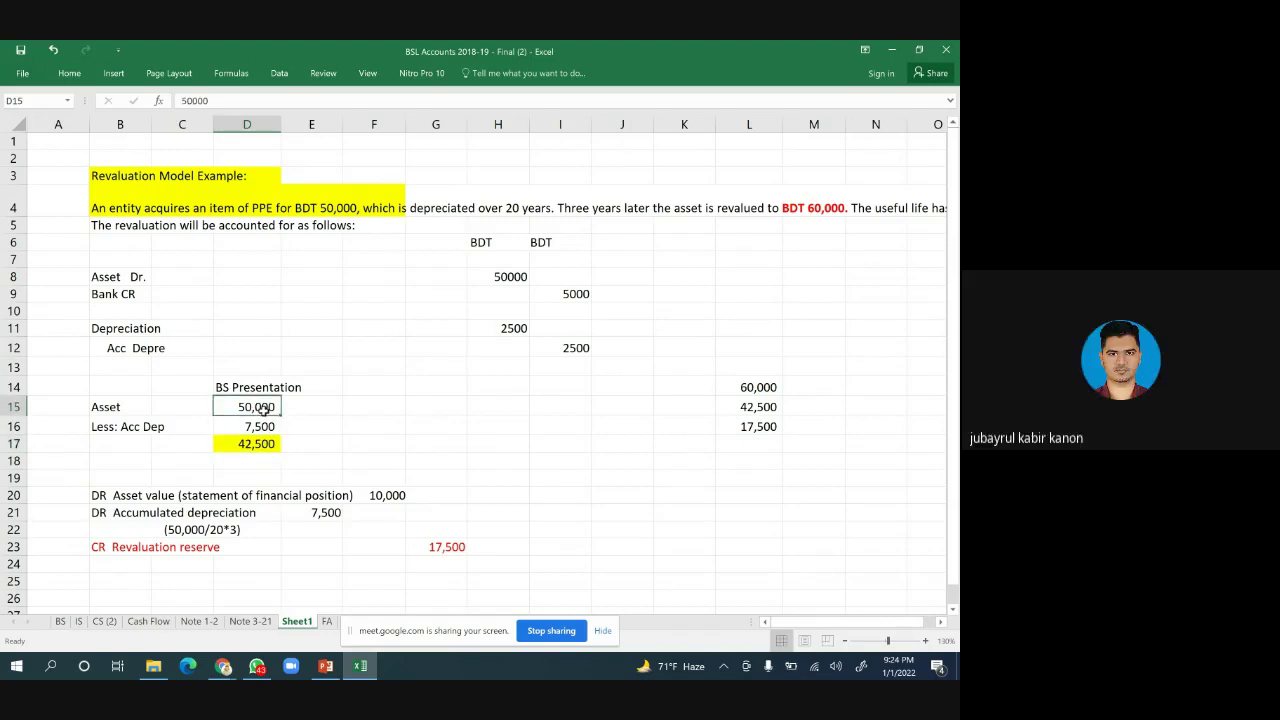
left_click(133, 444)
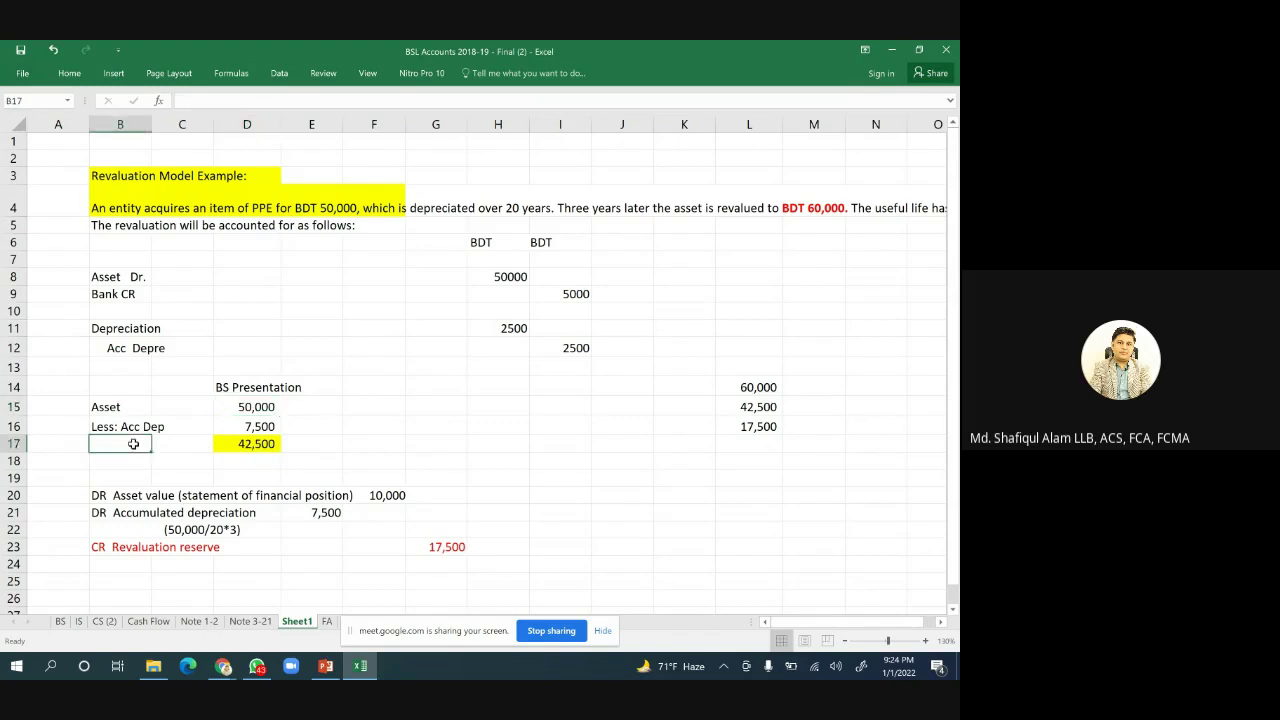
type("Book Value")
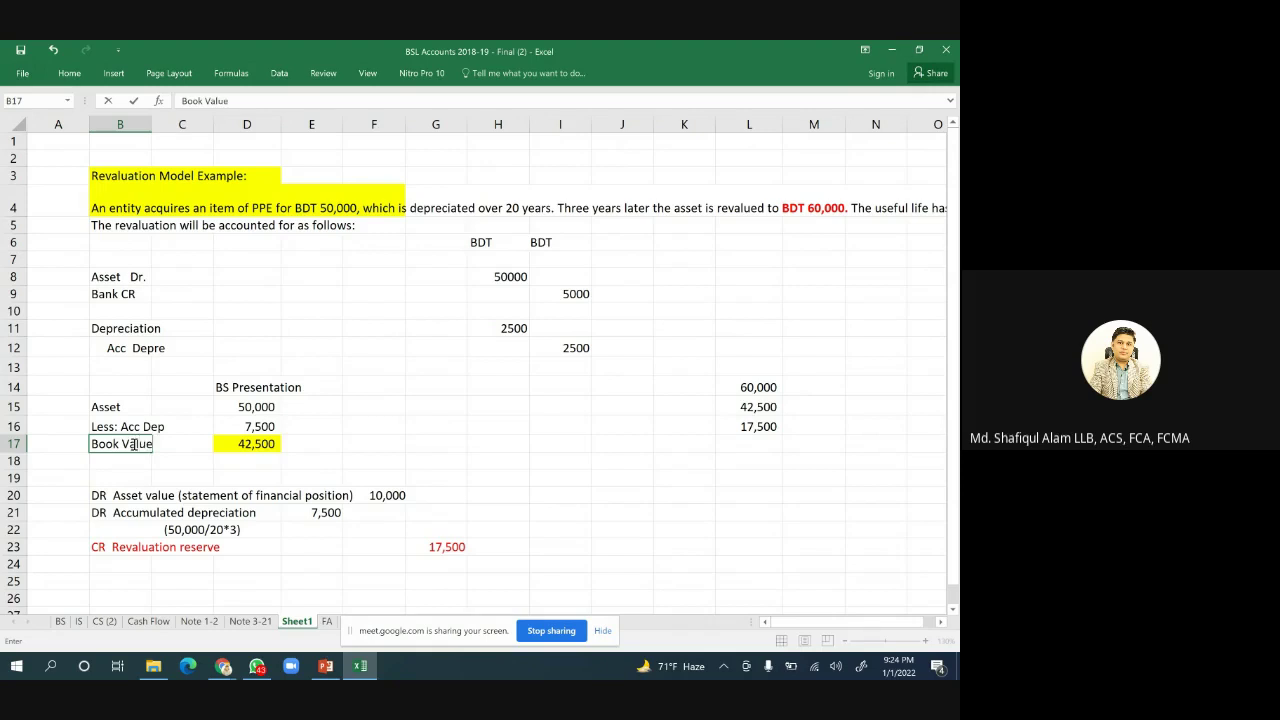
left_click(560, 495)
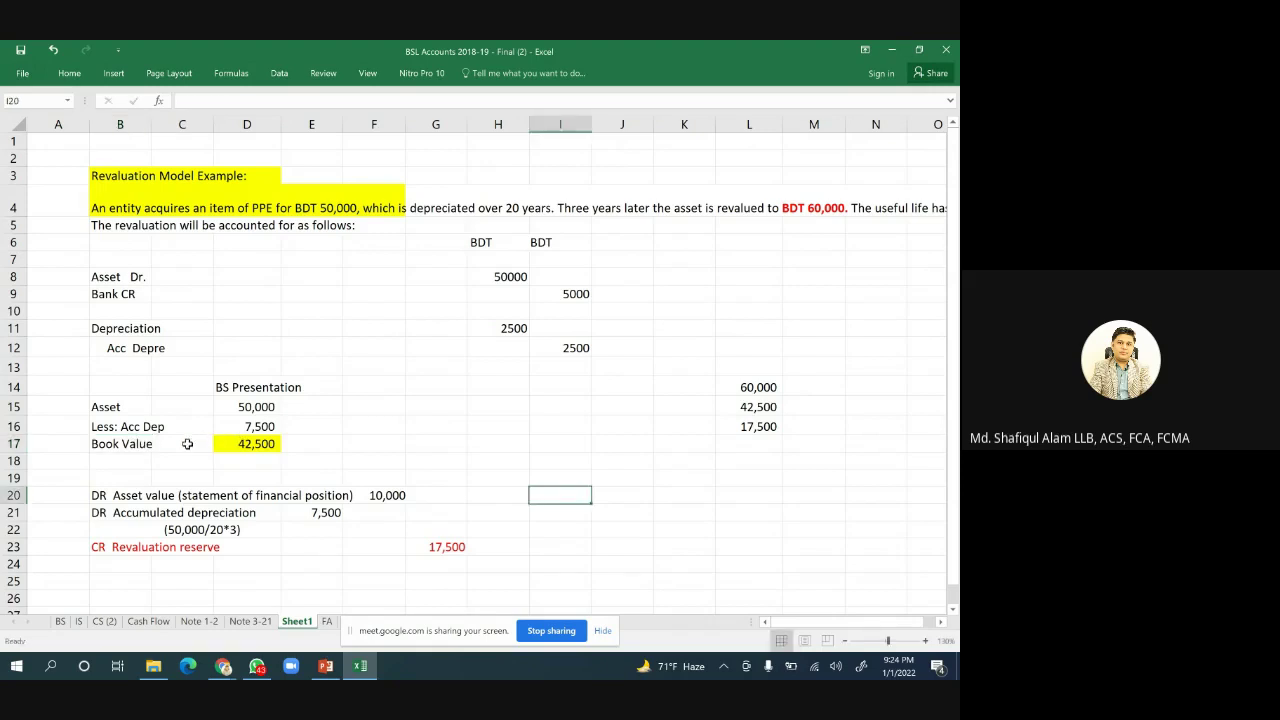
Compare the asset's cost and accumulated depreciation with the revalued amount in L14 and the asset value debit in F20.
left_click(187, 444)
left_click(374, 428)
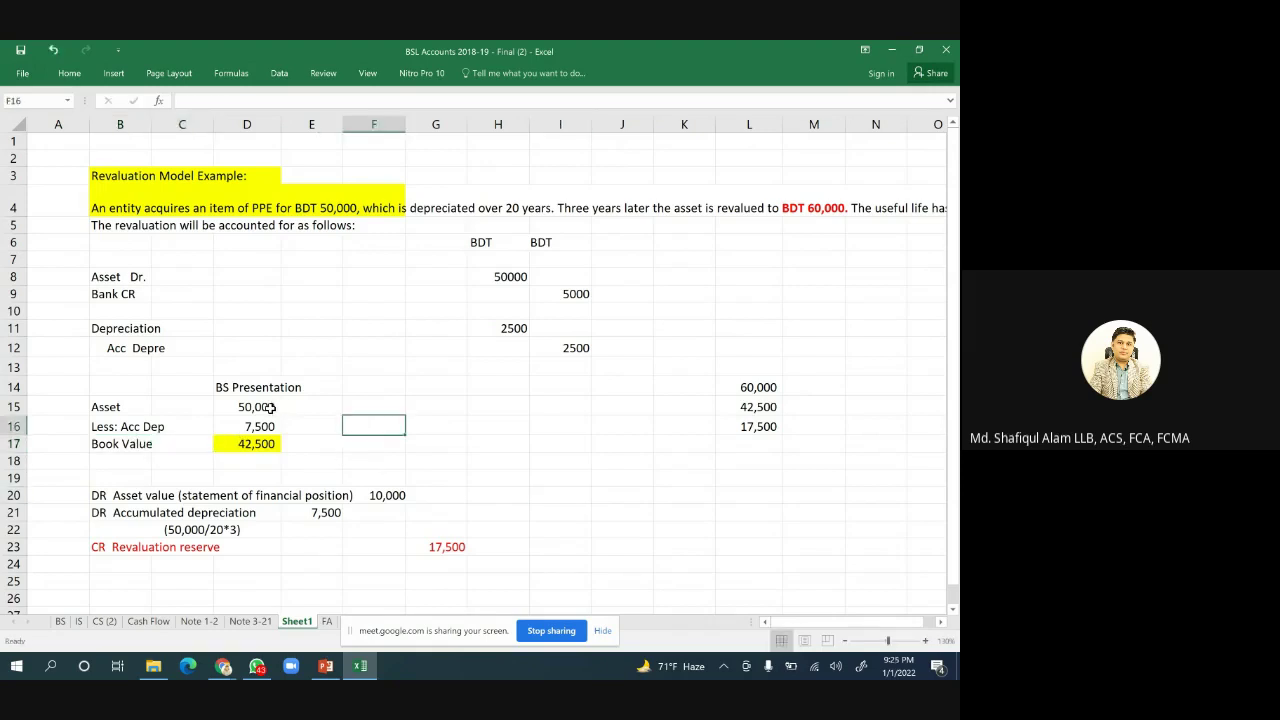
left_click(270, 408)
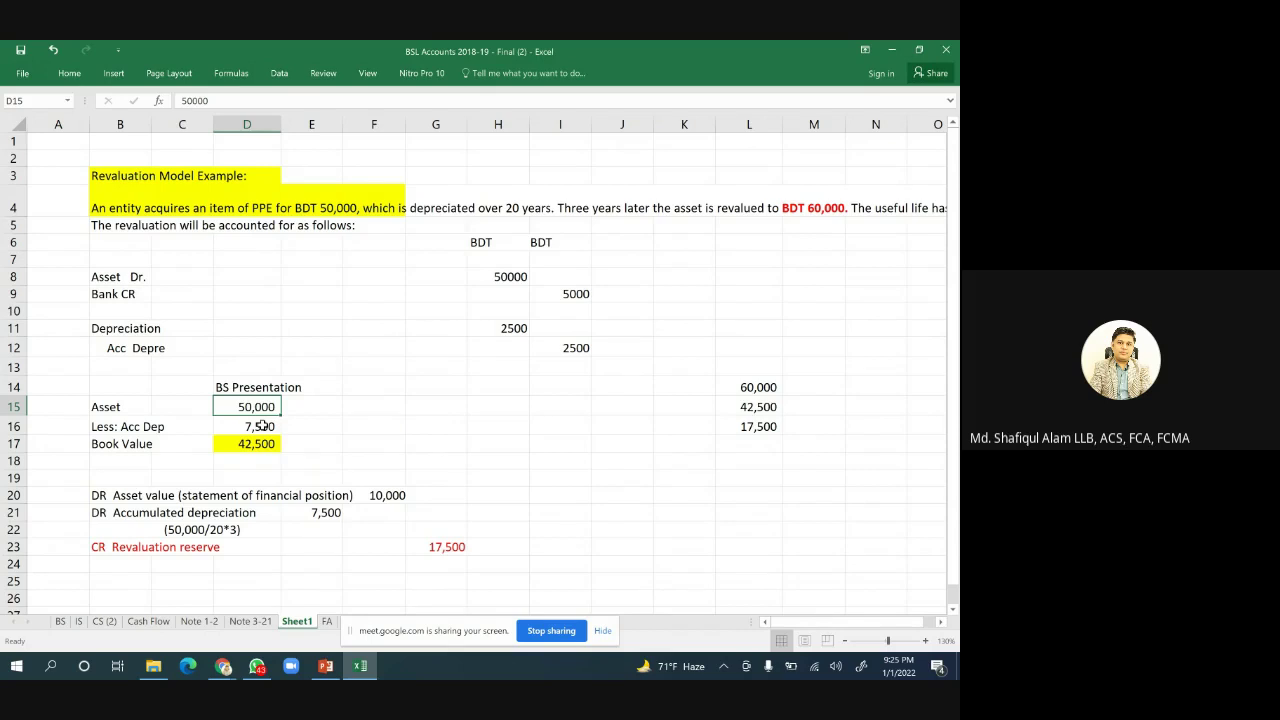
left_click(756, 391)
left_click(391, 494)
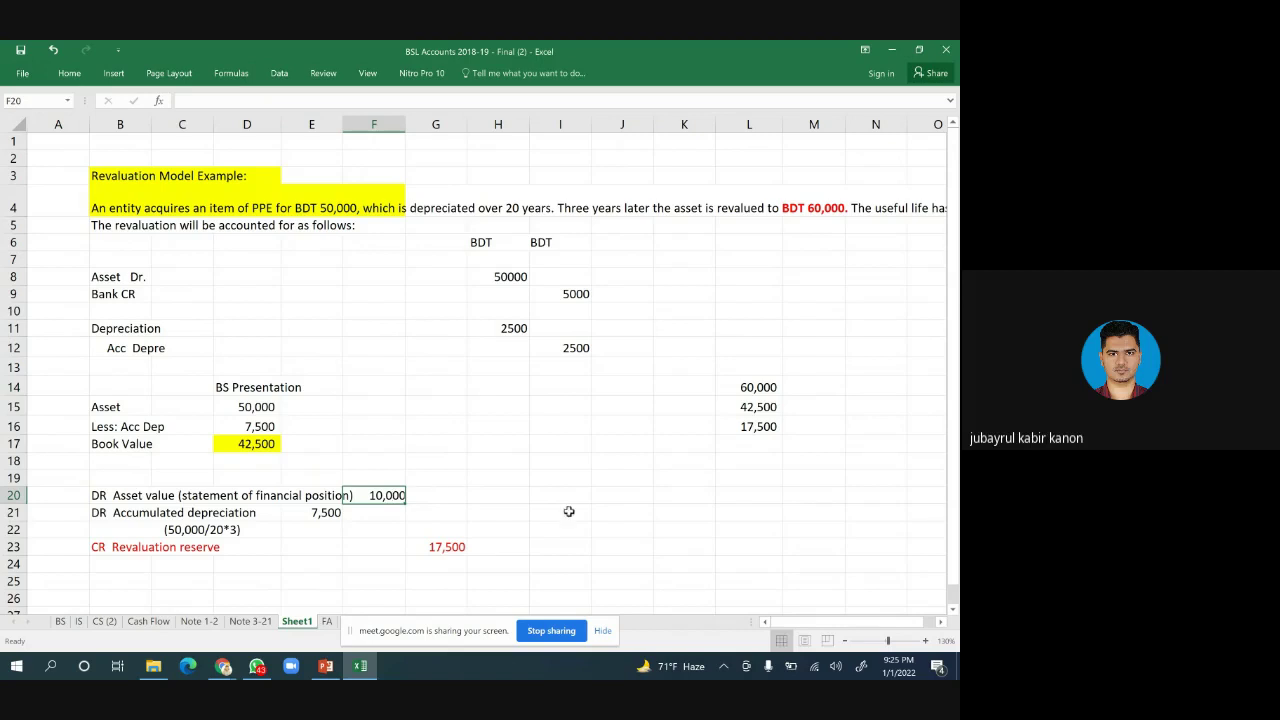
double_click(270, 427)
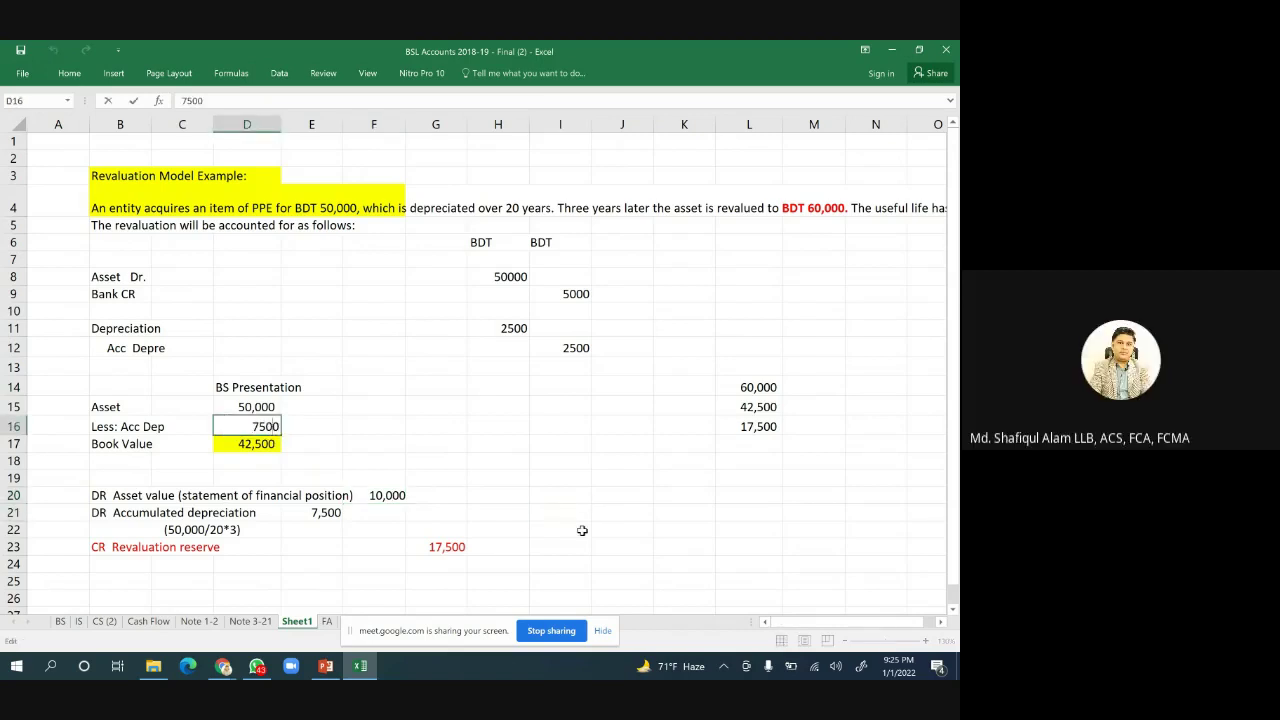
left_click(688, 565)
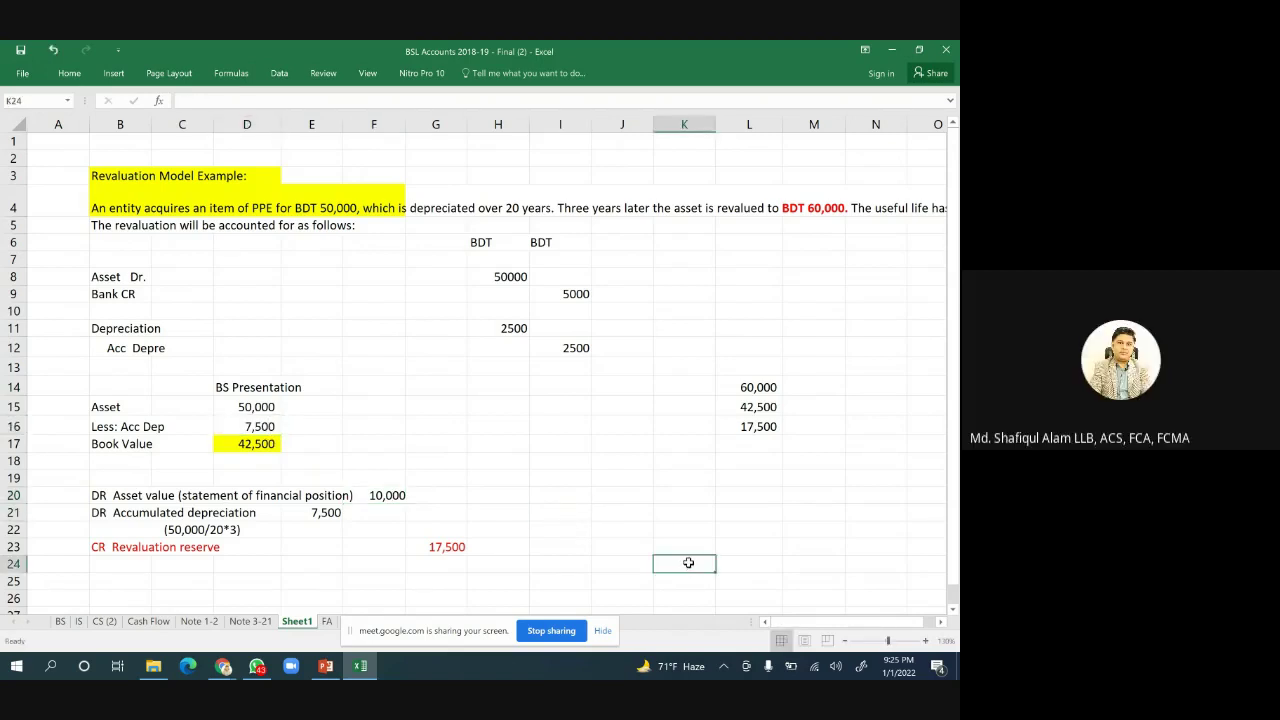
left_click(259, 424)
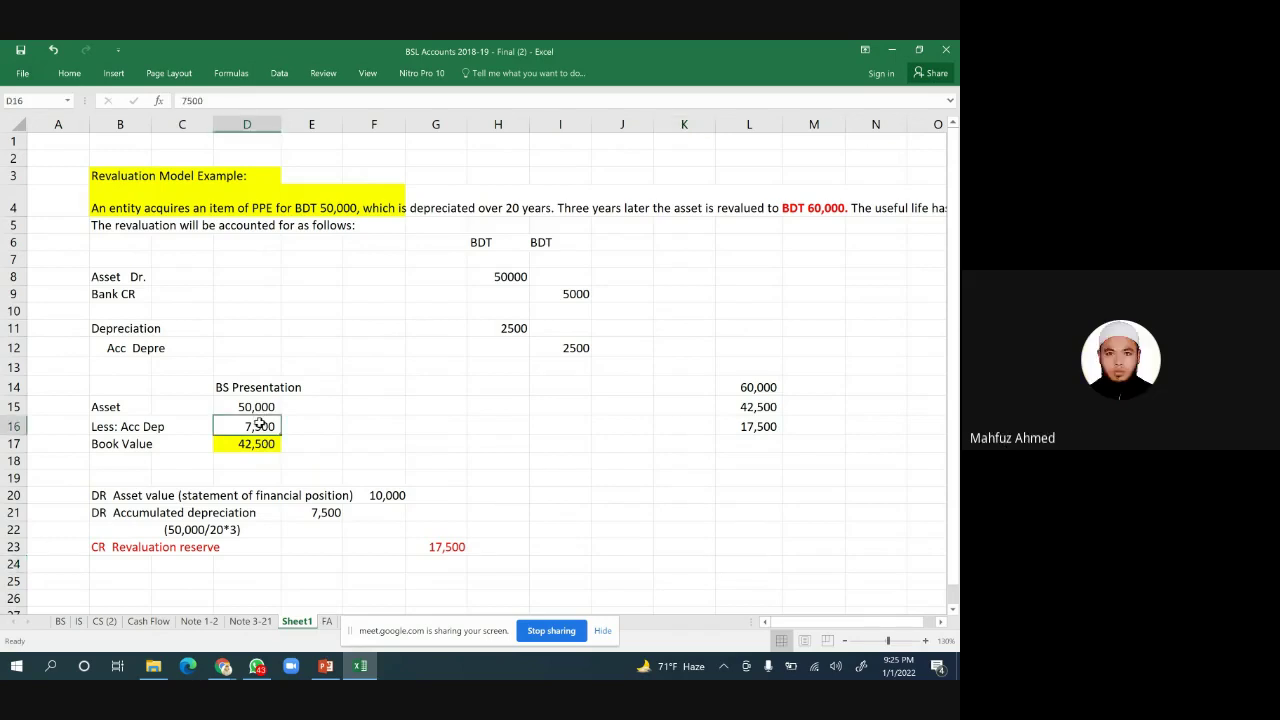
Move the accumulated depreciation debit from E21 to F21, beneath the asset value debit.
left_click(331, 512)
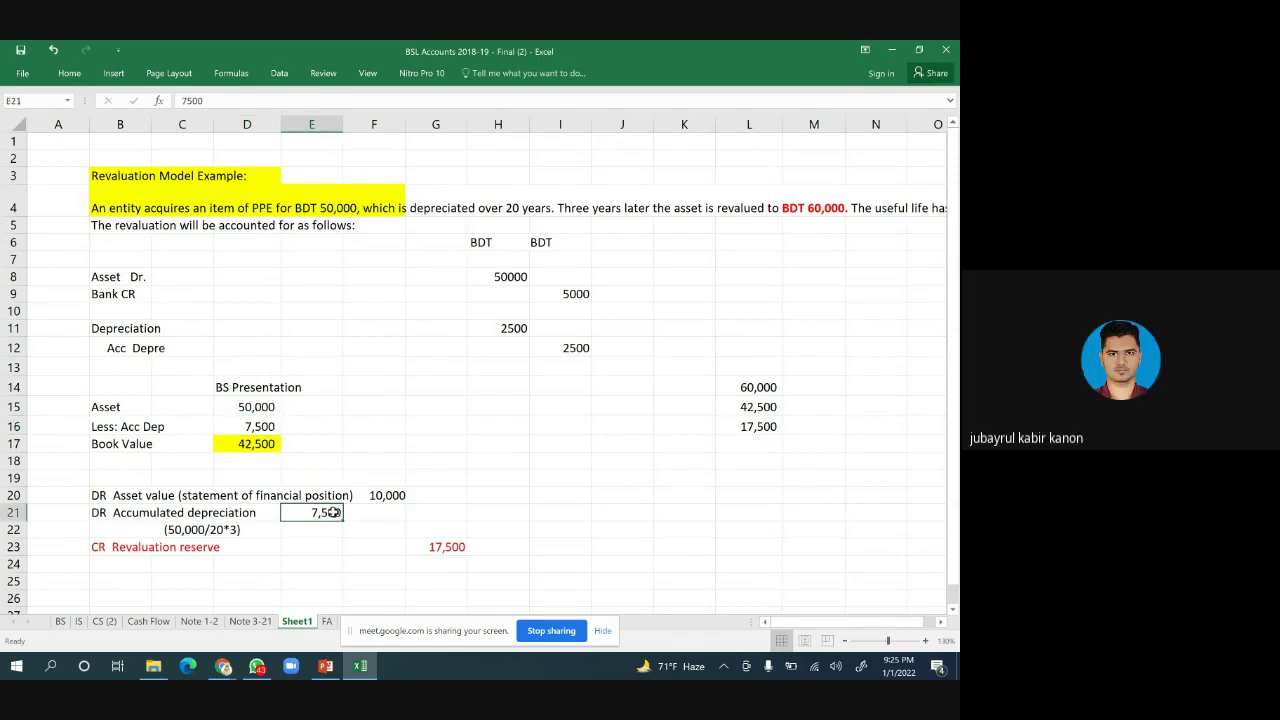
right_click(333, 512)
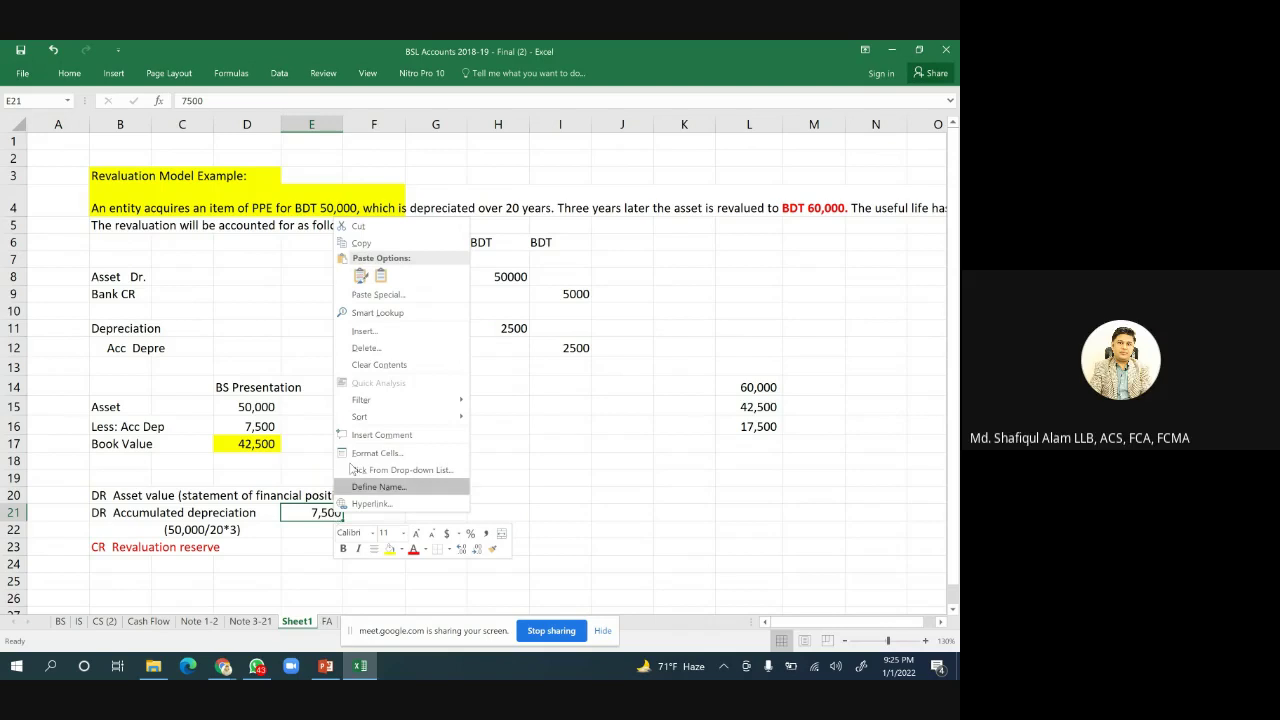
left_click(375, 245)
right_click(384, 515)
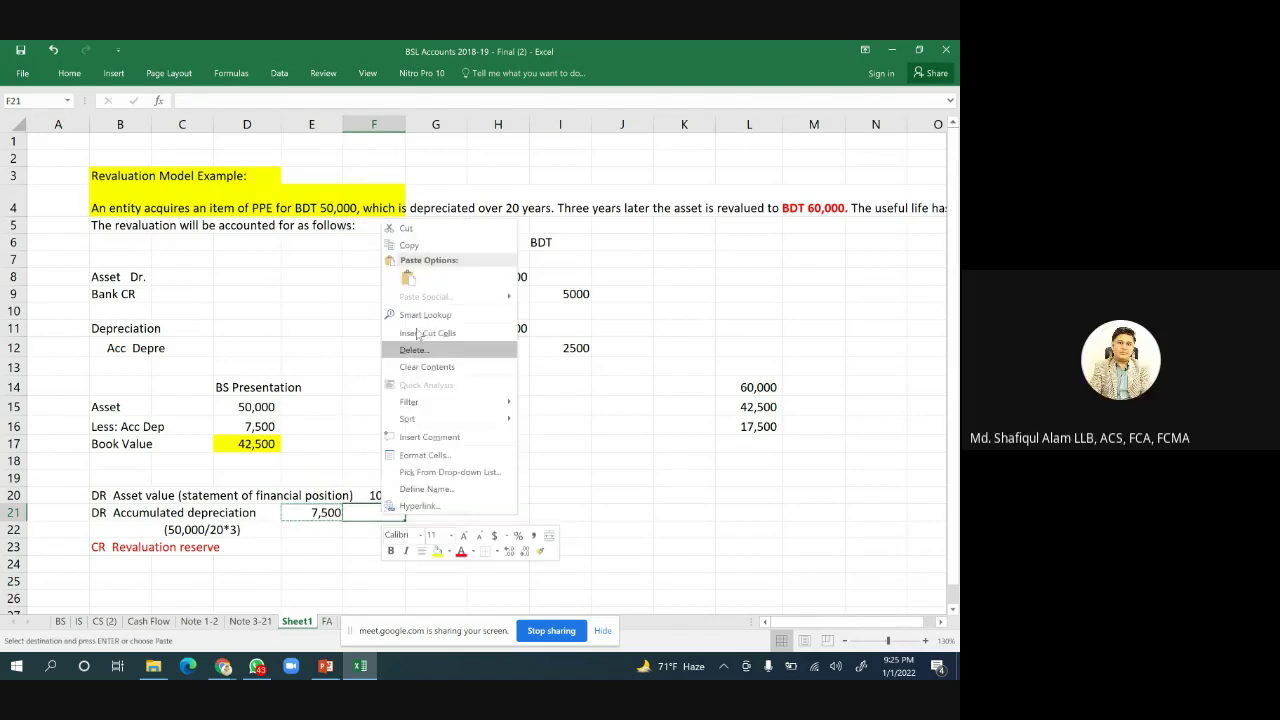
left_click(421, 282)
left_click(655, 518)
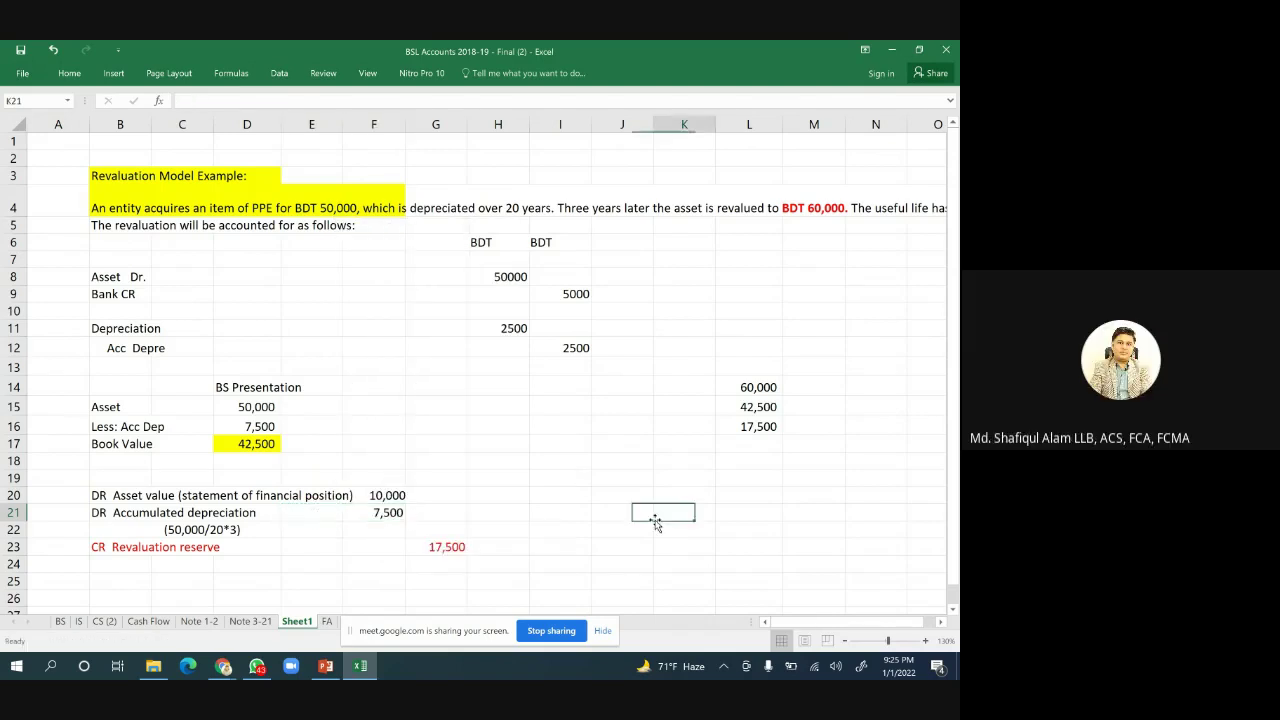
Clear the accumulated depreciation in D16, check the book value against the asset value debit, and undo the deletion.
left_click(253, 427)
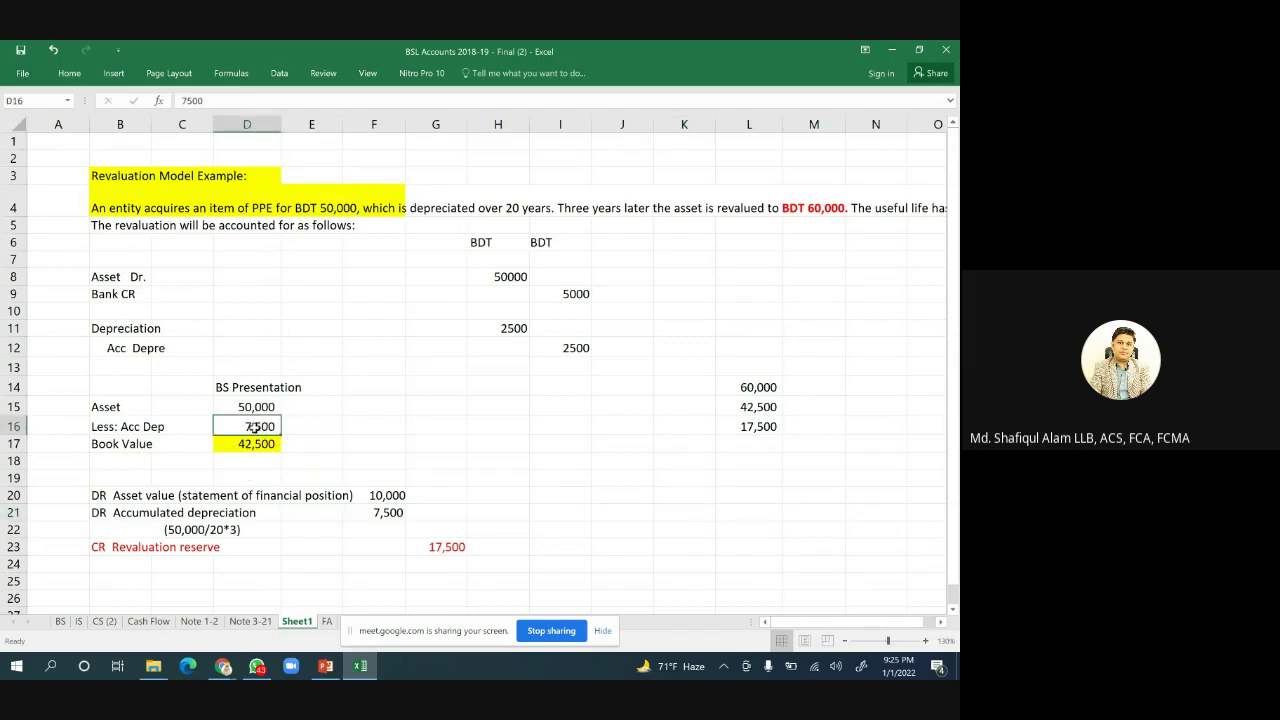
key("Delete")
left_click(53, 50)
key("Delete")
left_click(694, 542)
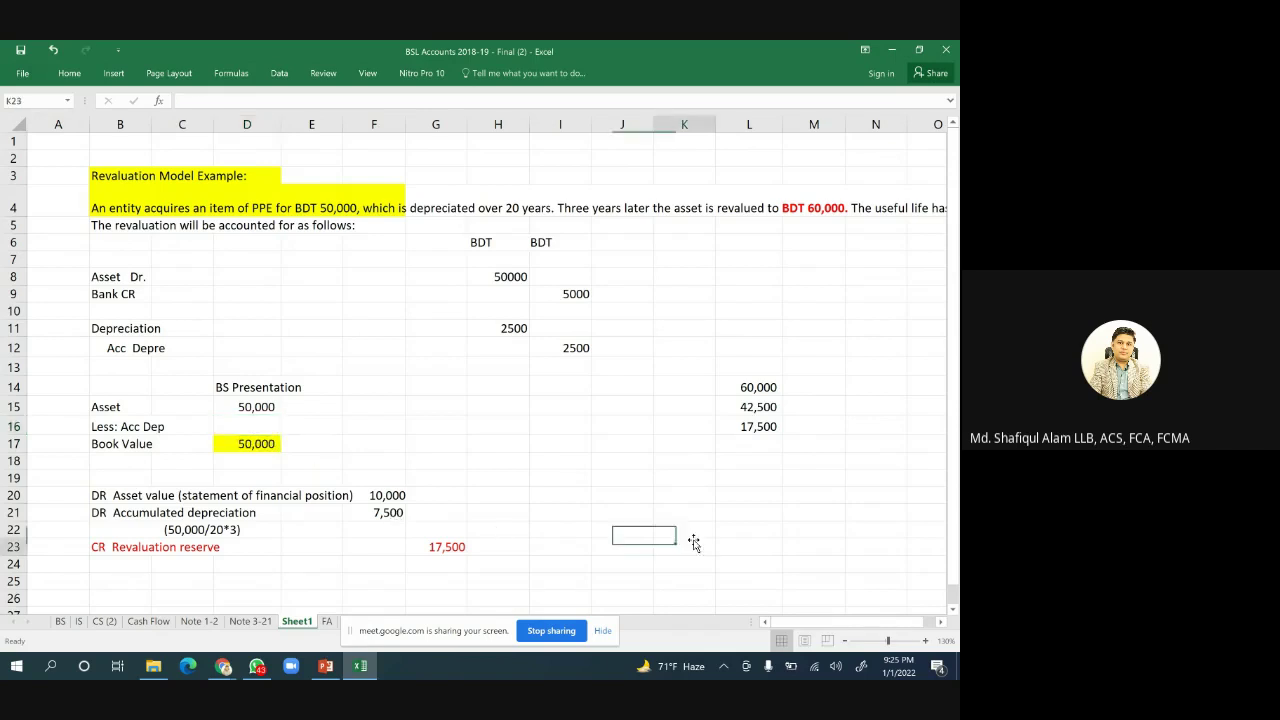
left_click(246, 444)
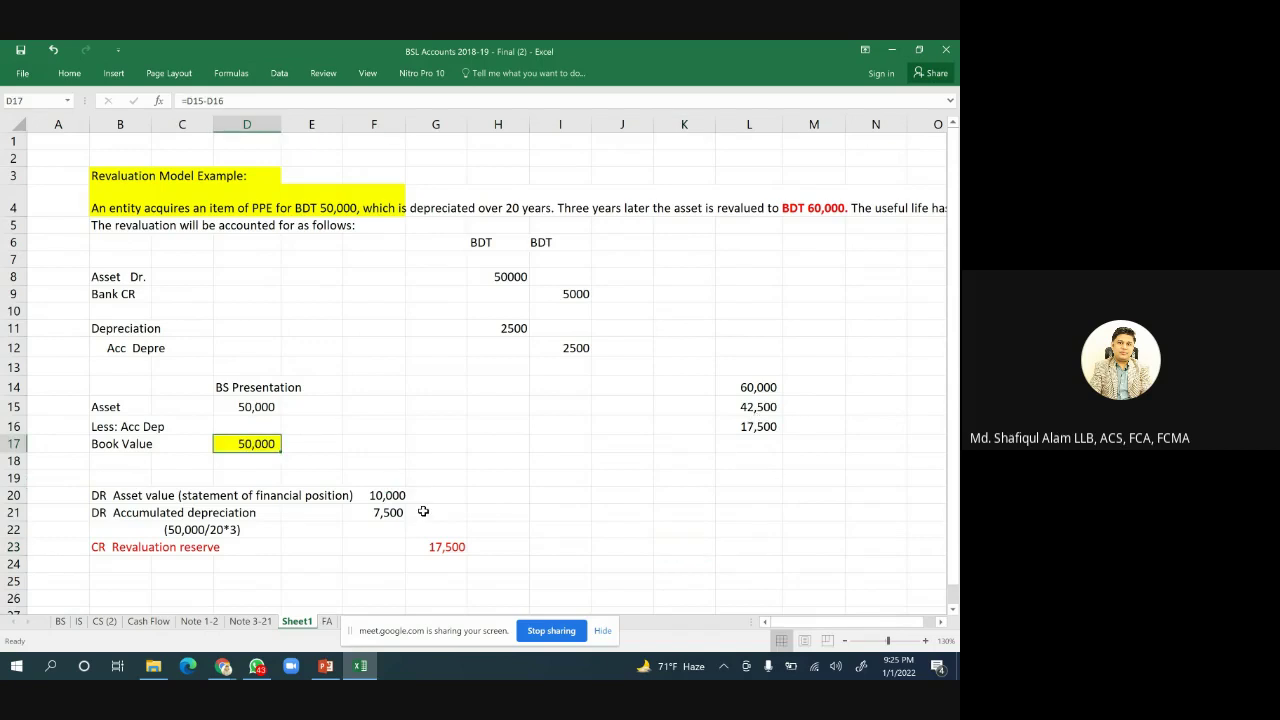
left_click(390, 497)
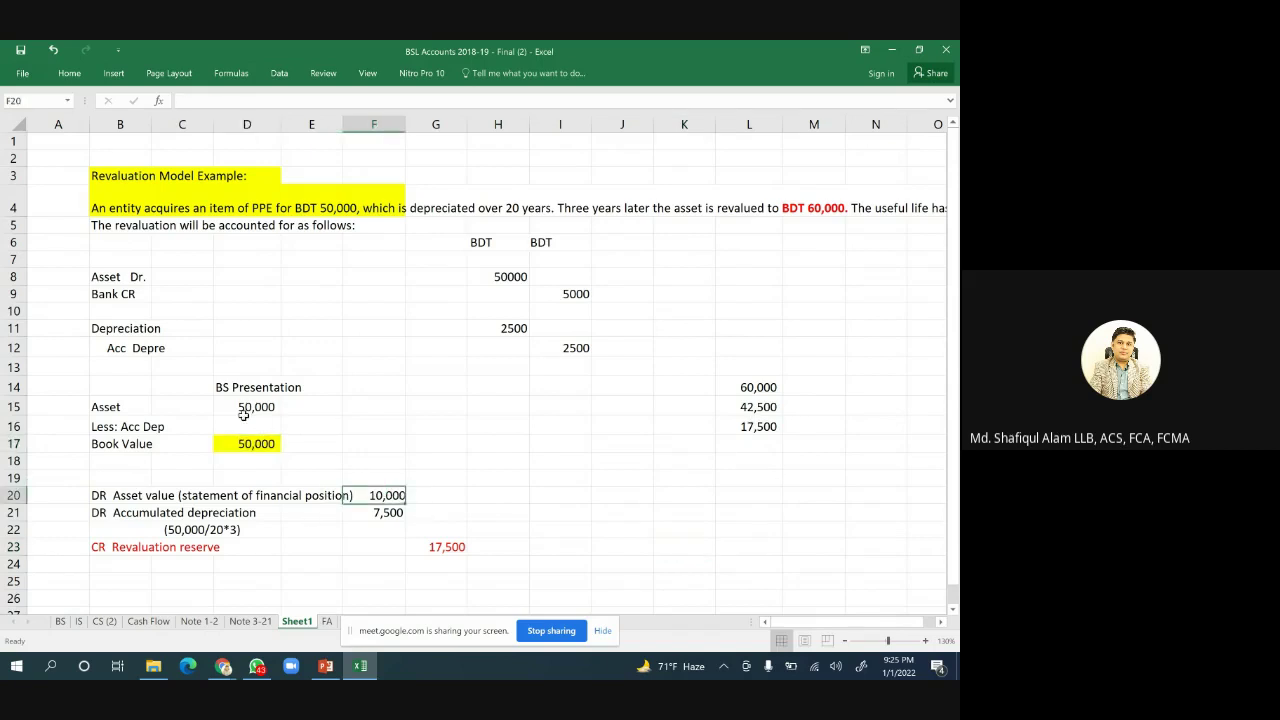
left_click(55, 50)
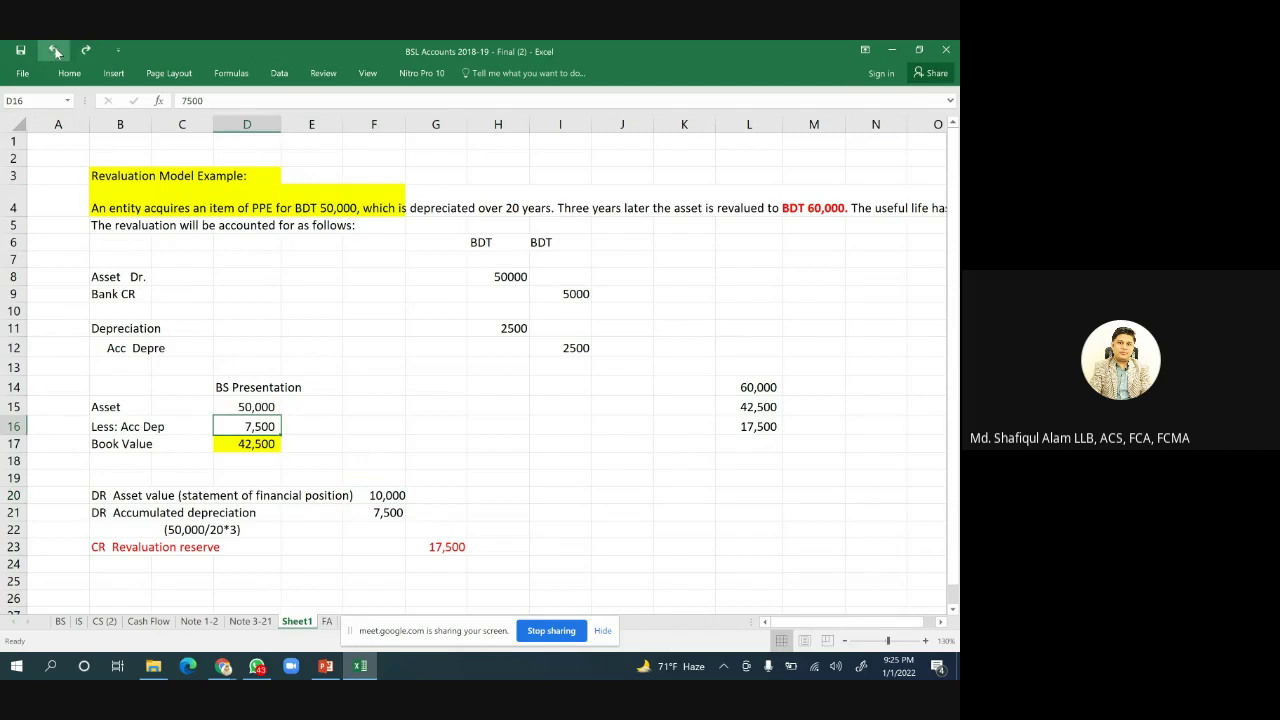
left_click(678, 552)
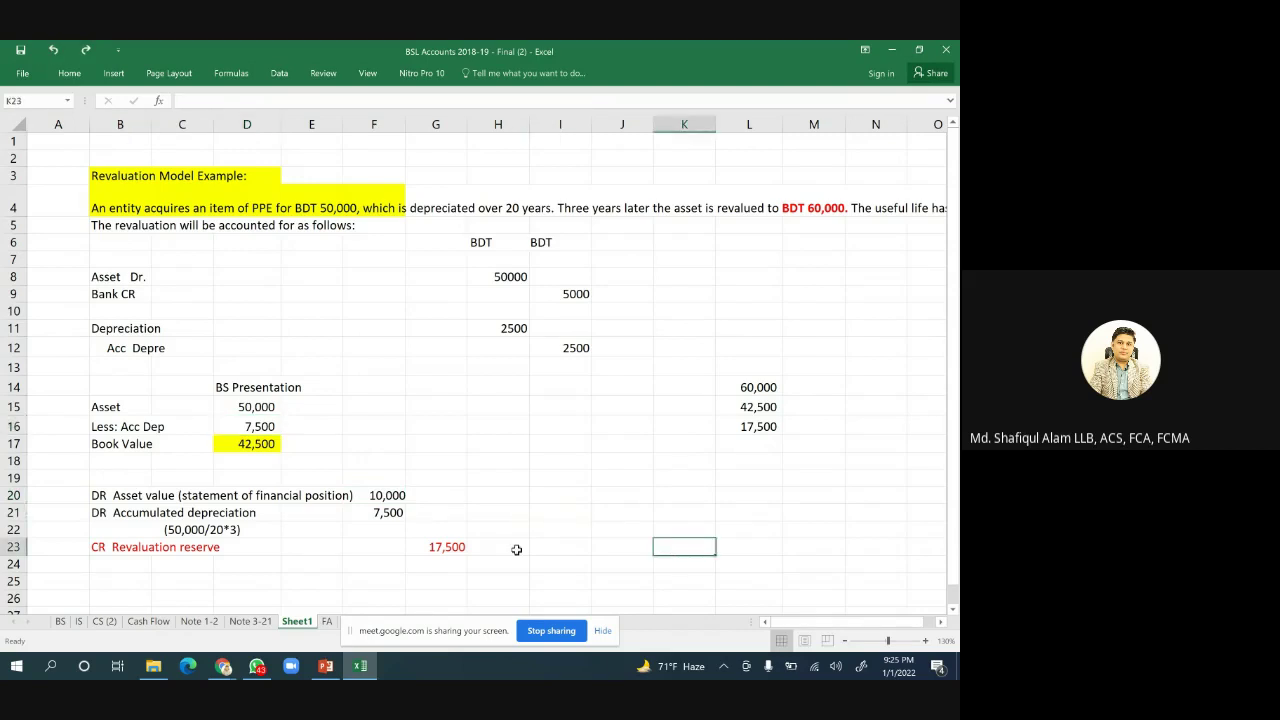